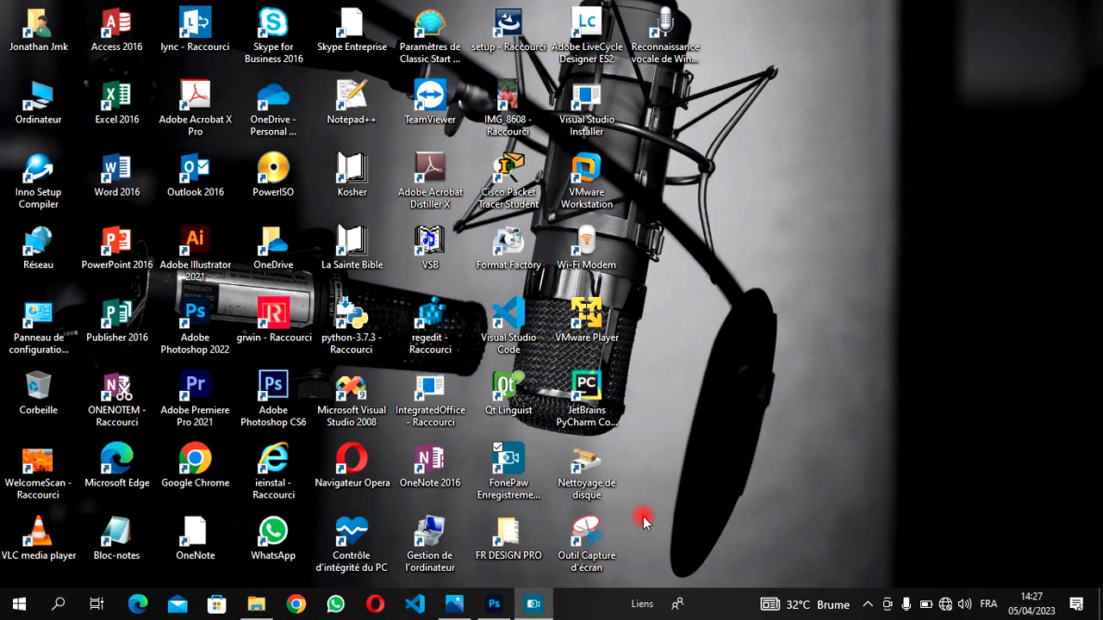
Step: Open the finished mockup image MACKET INTELLIO.jpg, examine the poster design and its bottom contact details, and minimize it
left_click(450, 608)
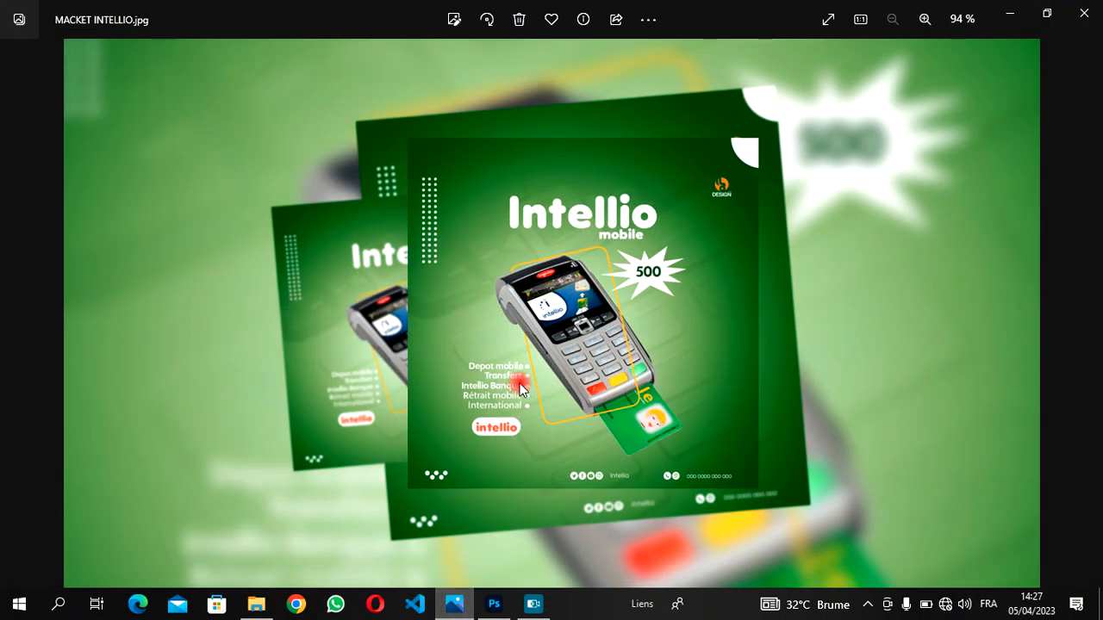
scroll(520, 387, "up", 1)
scroll(520, 388, "down", 1)
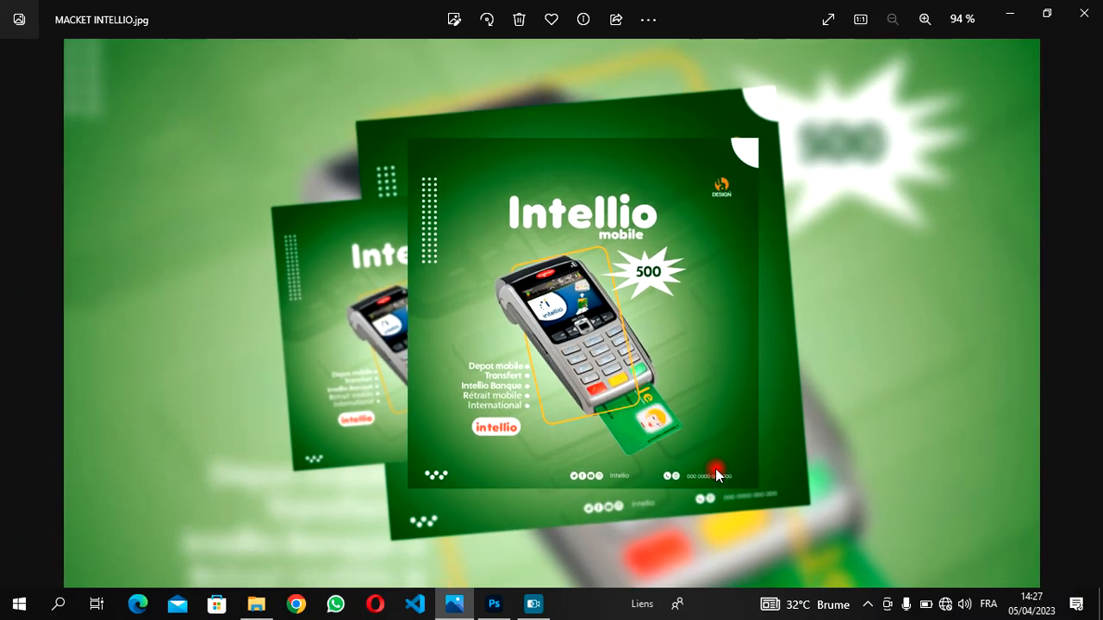
scroll(715, 469, "up", 2)
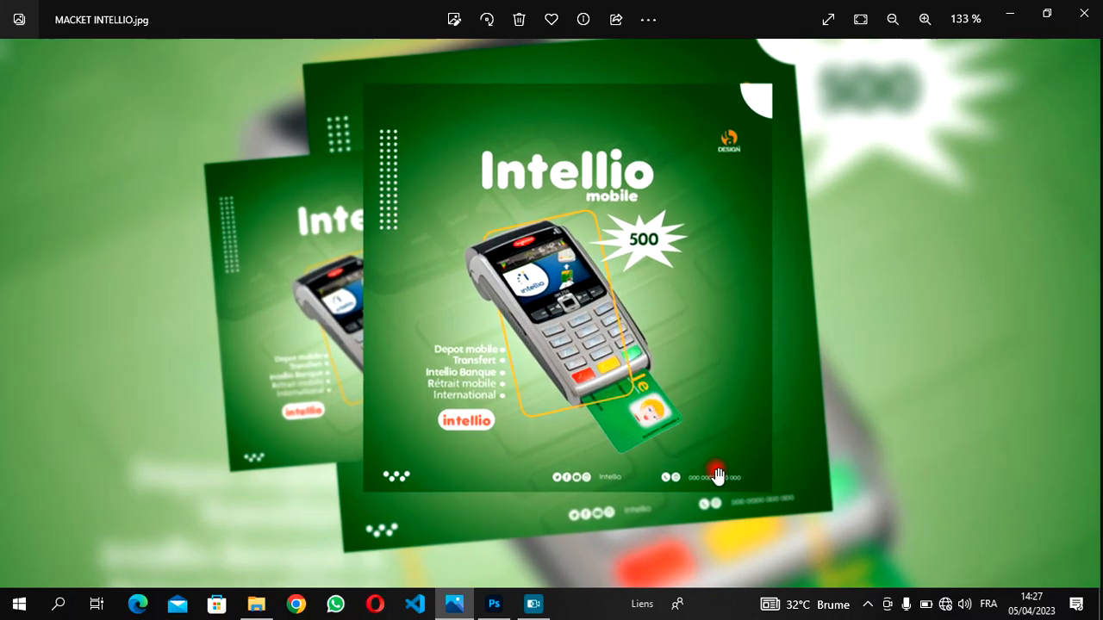
scroll(715, 468, "down", 2)
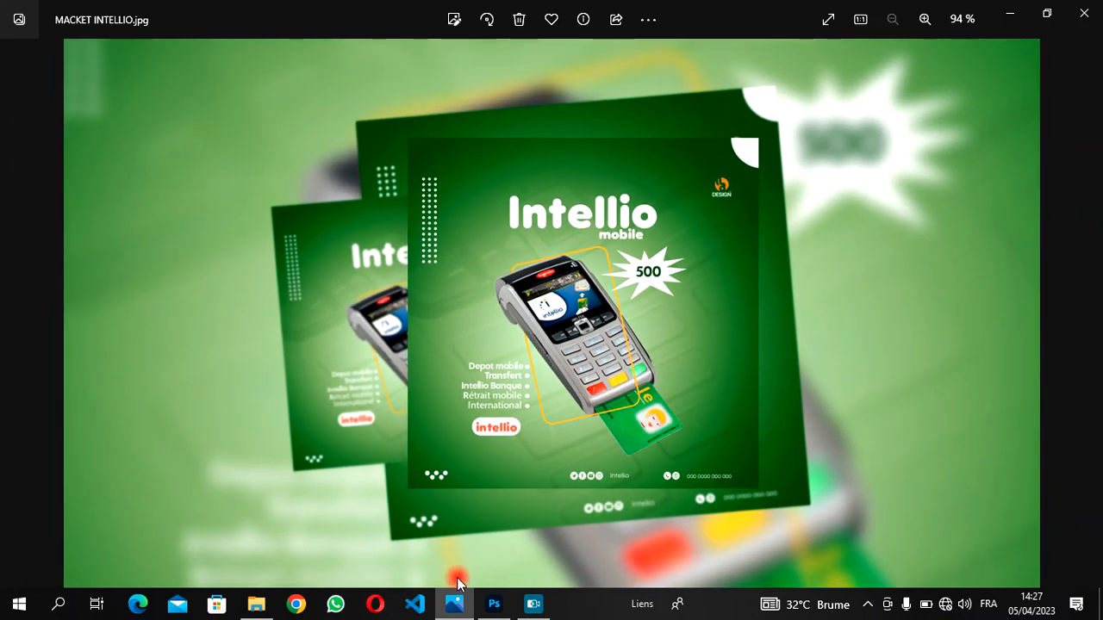
left_click(456, 603)
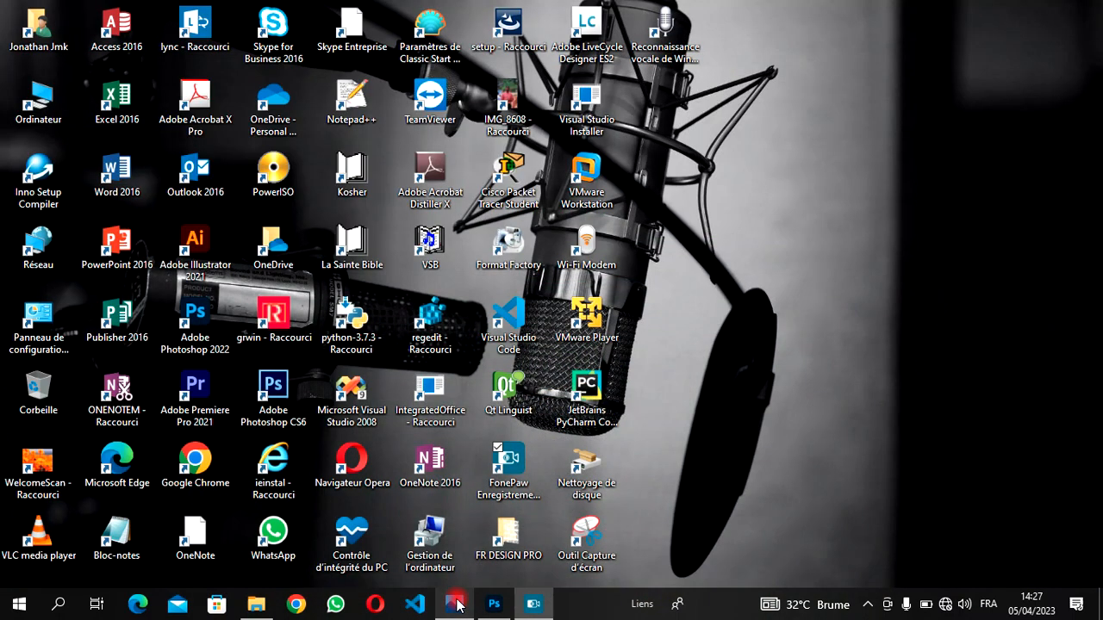
Step: Switch to Photoshop and create a new 10 x 10 cm document at 300 pixels/cm, 16-bit RGB, with a white background
left_click(492, 604)
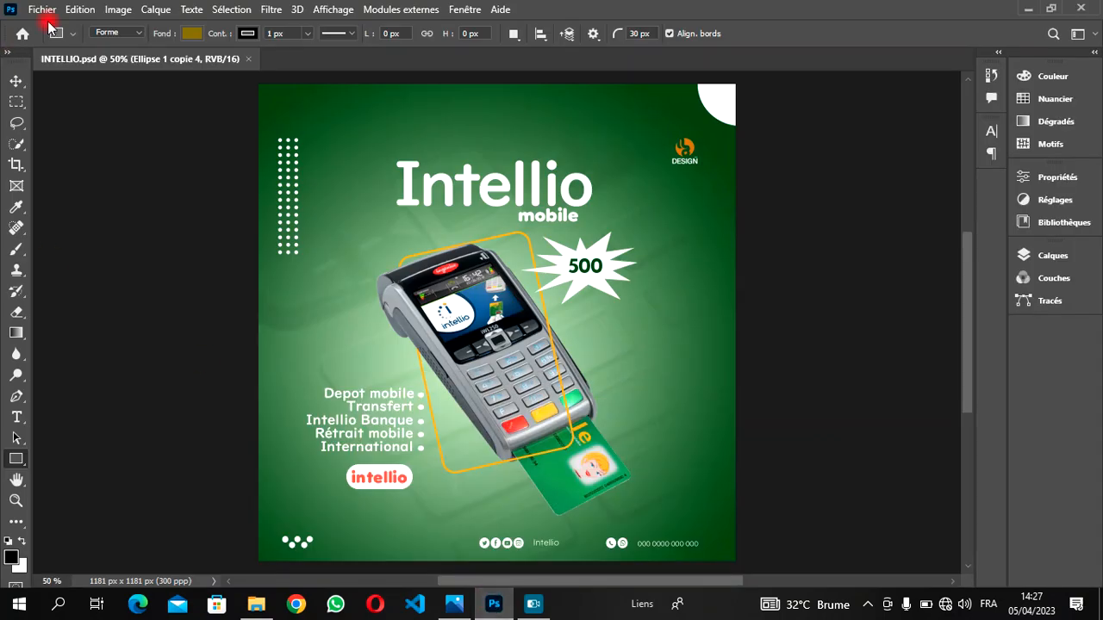
left_click(35, 14)
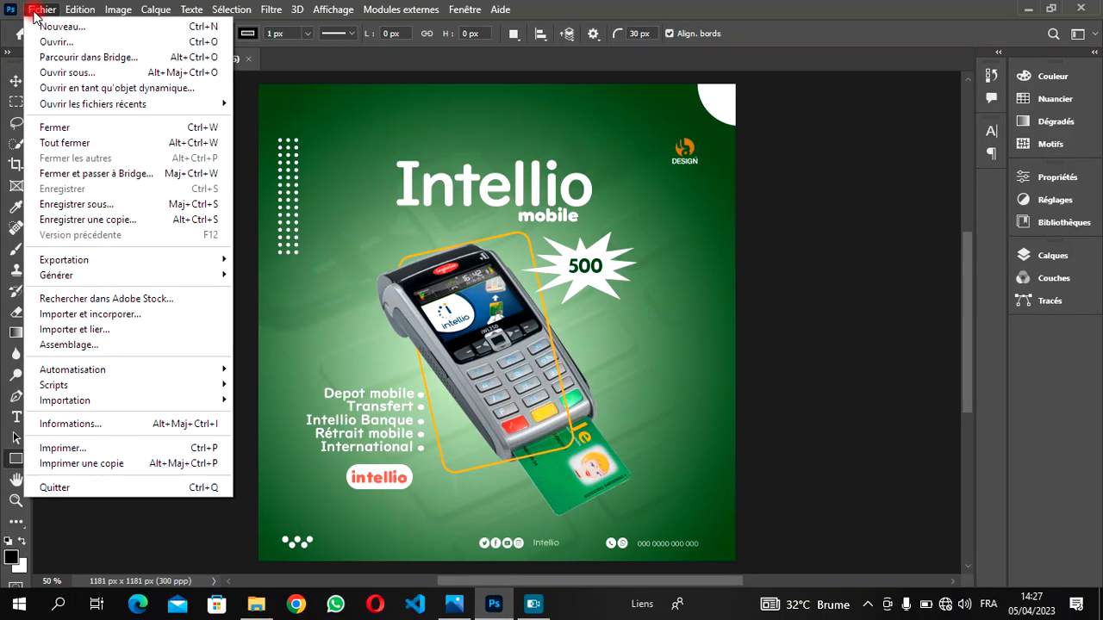
left_click(49, 28)
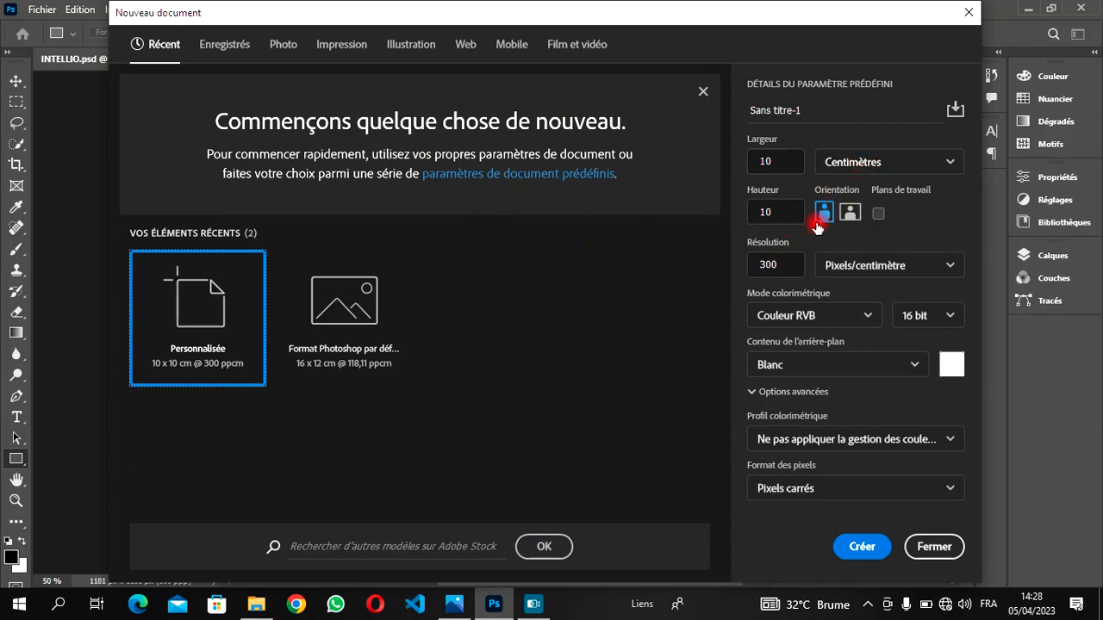
left_click(860, 551)
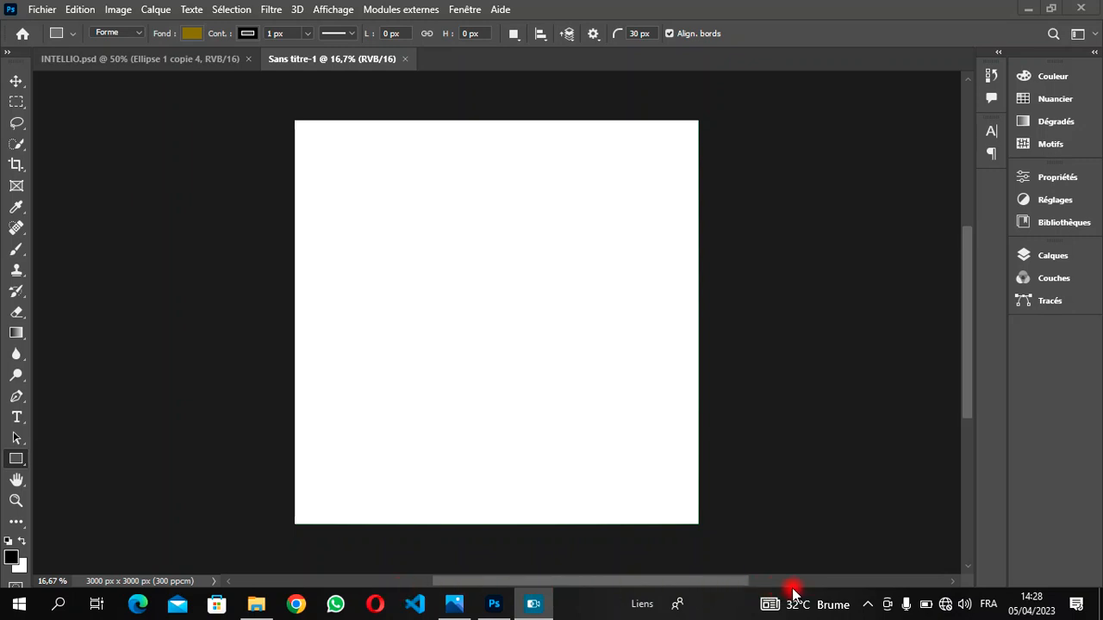
Step: Add a gradient fill layer above the background using the custom light-to-dark green preset at the end of the preset list
left_click(1054, 258)
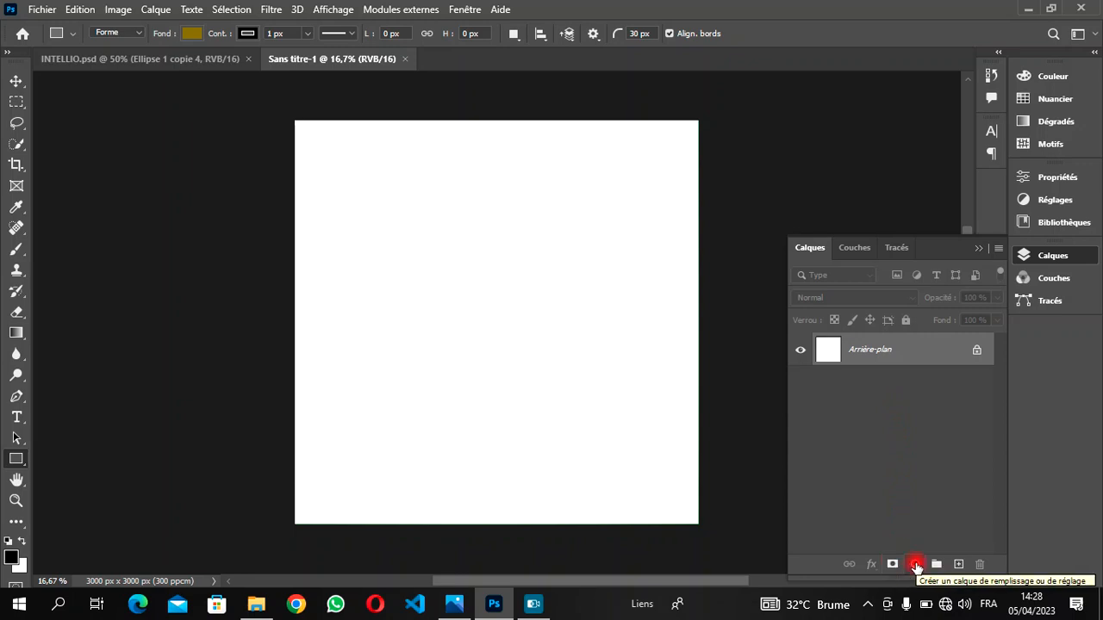
left_click(916, 563)
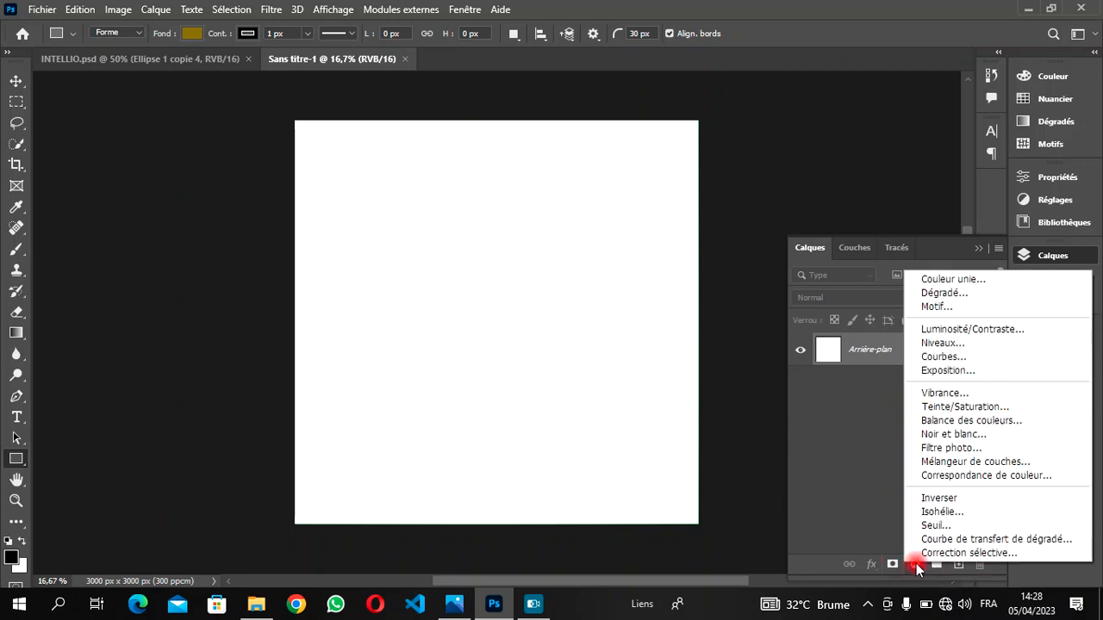
left_click(944, 293)
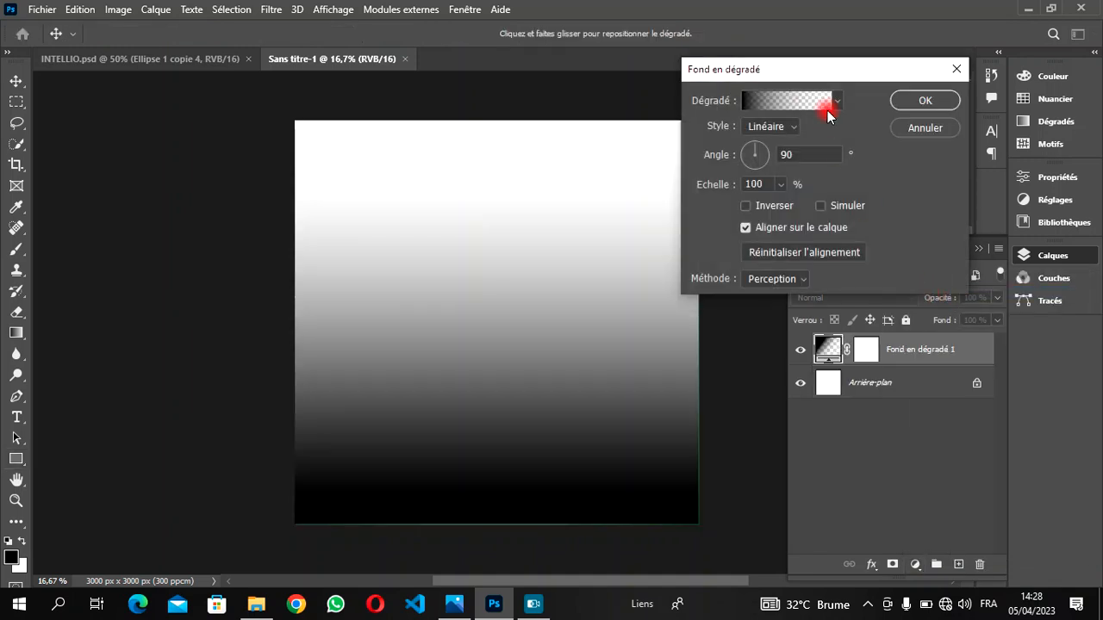
left_click(805, 104)
scroll(544, 145, "down", 1)
scroll(545, 145, "down", 3)
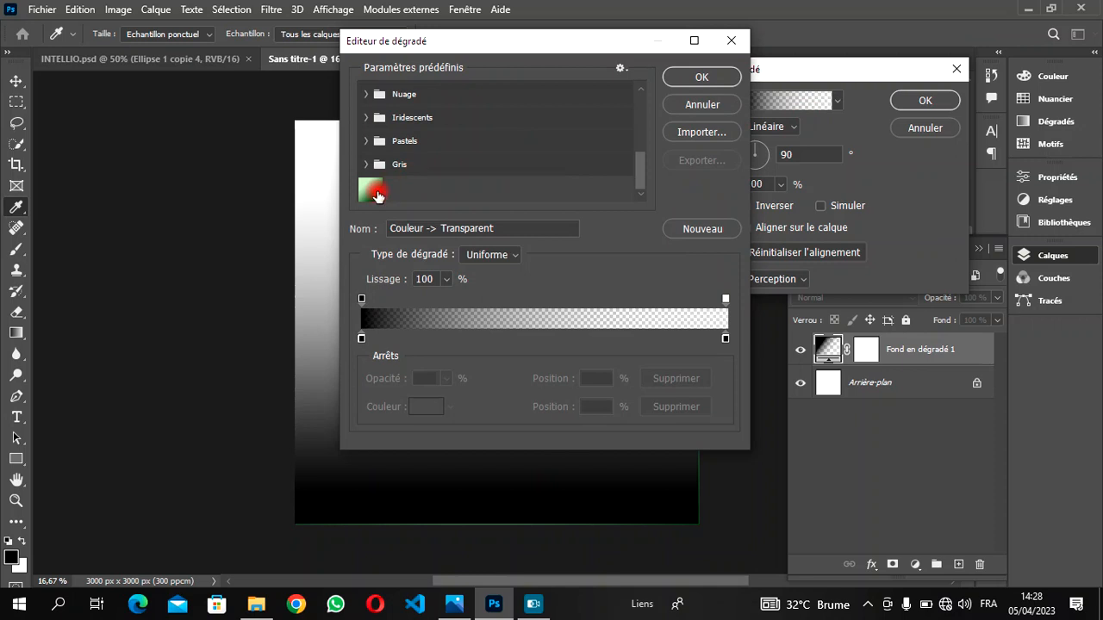
left_click(373, 191)
left_click(700, 79)
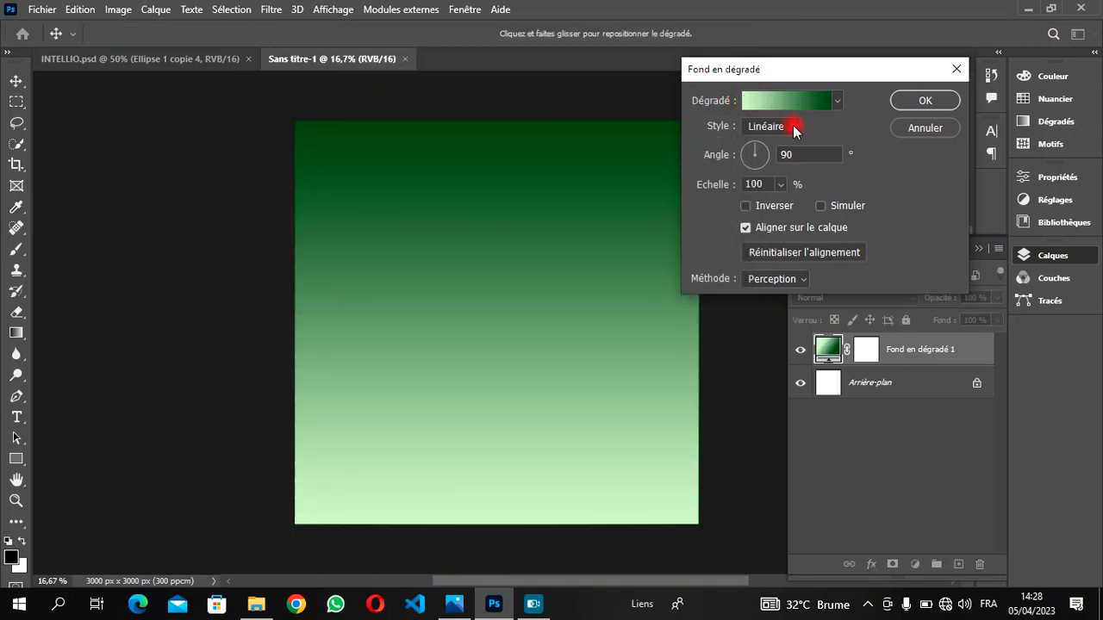
Step: Make the green gradient Radial and enlarge its scale so the dark green stays mainly in the corners, then apply the fill
left_click(793, 126)
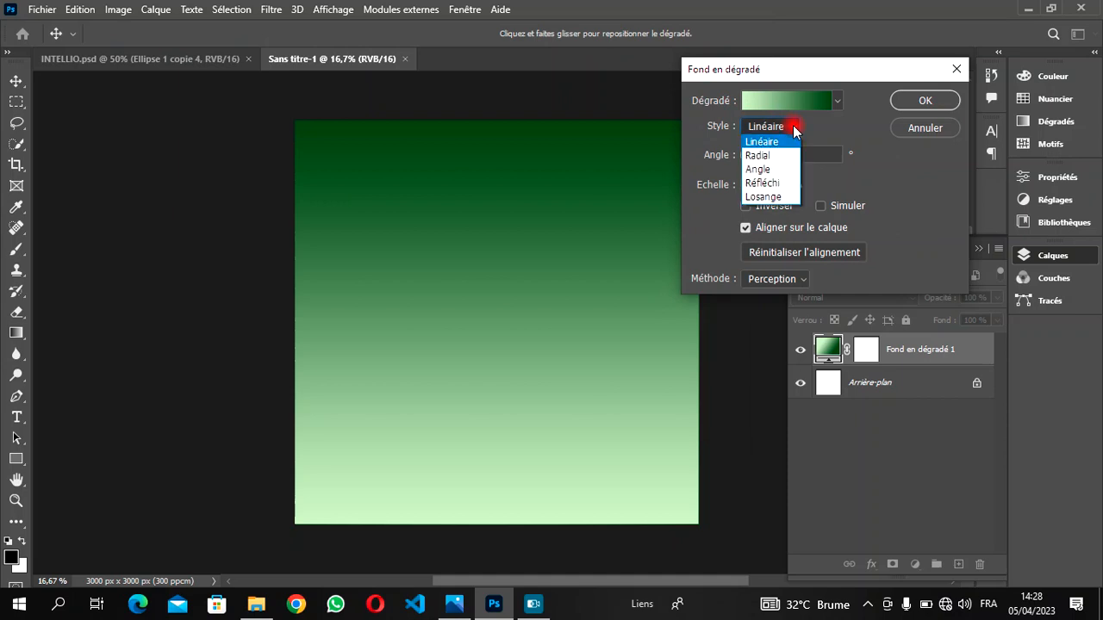
left_click(762, 156)
left_click(780, 184)
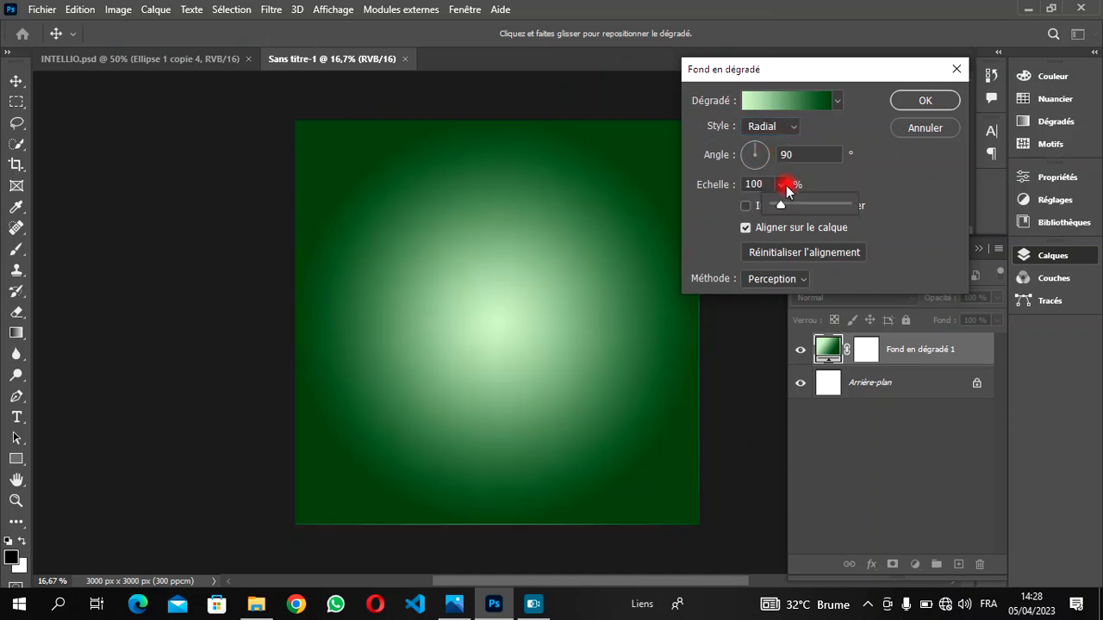
left_click_drag(784, 207, 782, 205)
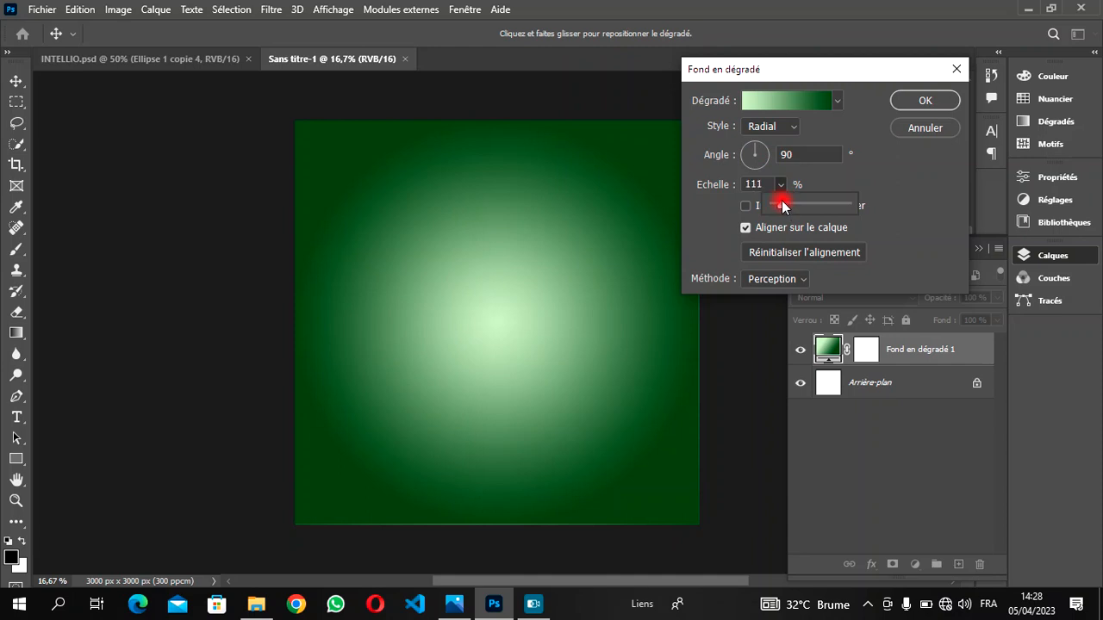
left_click_drag(782, 205, 783, 205)
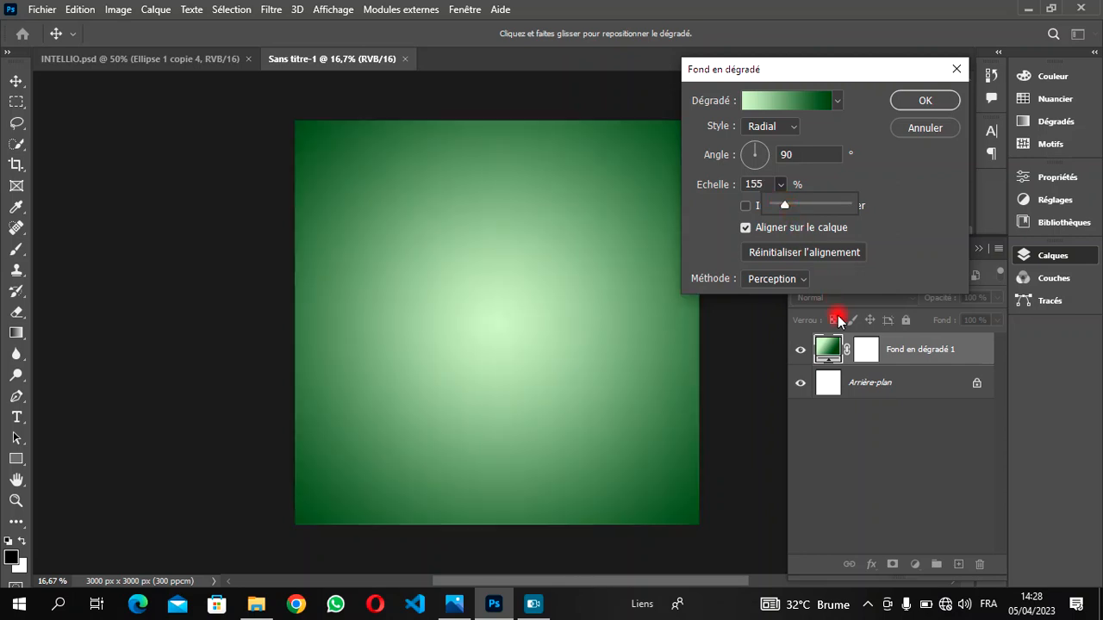
key("Down")
key("Down")
key("Down")
key("Down")
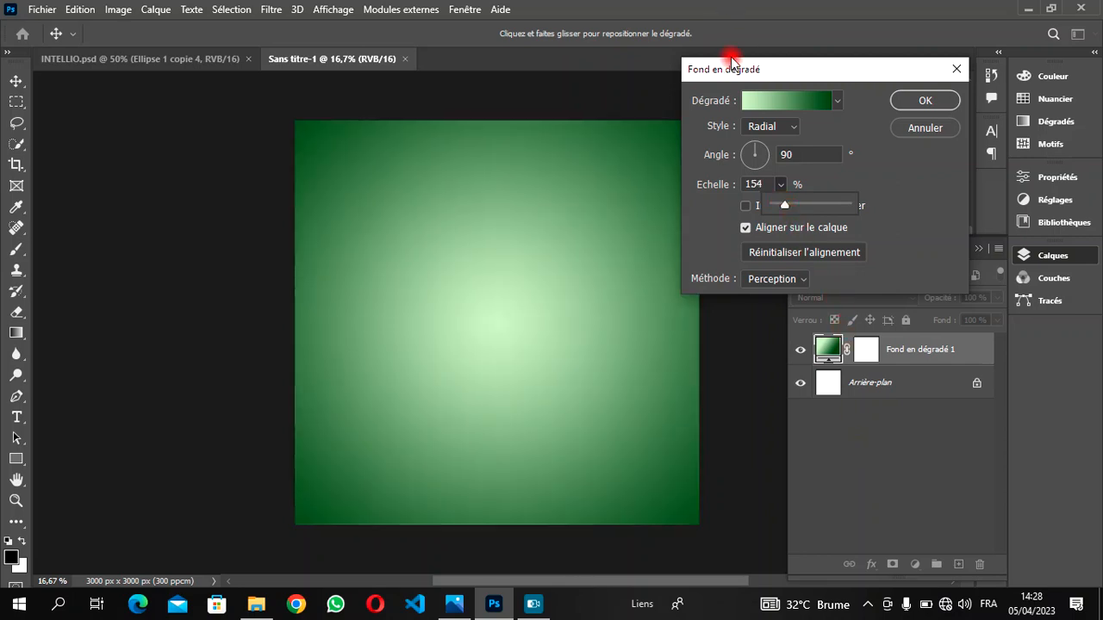
key("Down")
key("Down")
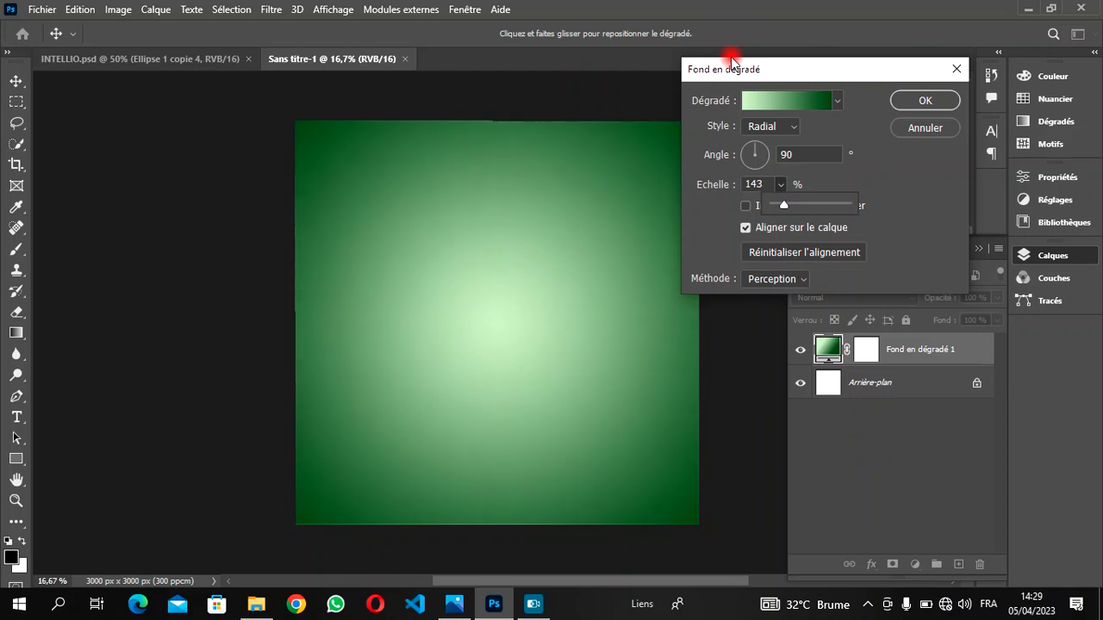
key("Down")
key("Down")
key("Down")
left_click(929, 100)
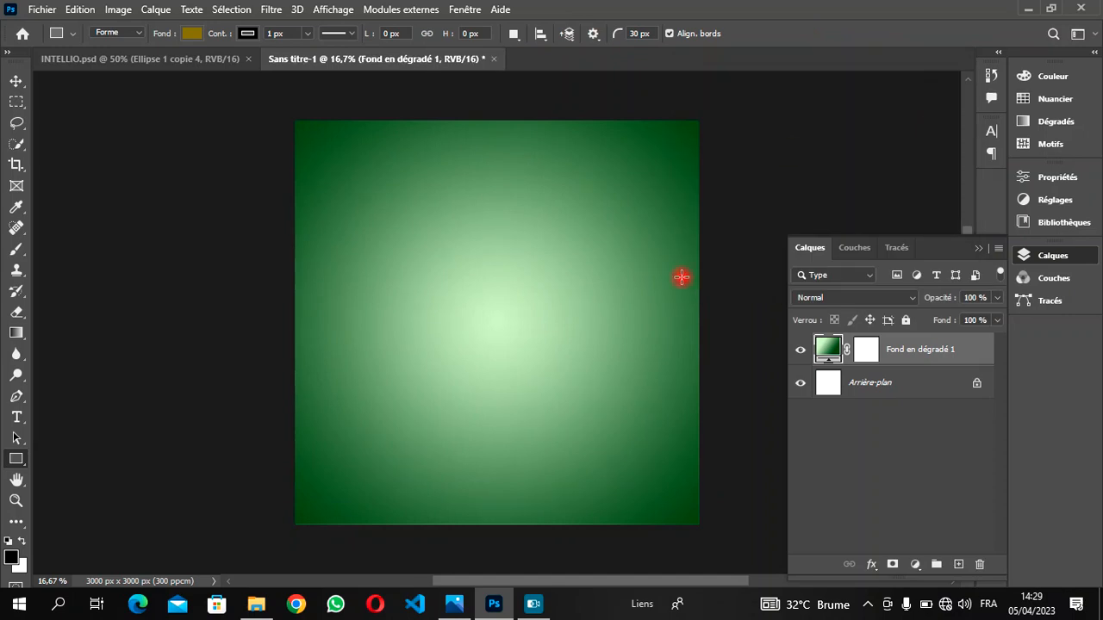
Step: Place the payment terminal PNG from the Téléchargements folder onto the canvas and scale it down proportionally around the centre
left_click(248, 605)
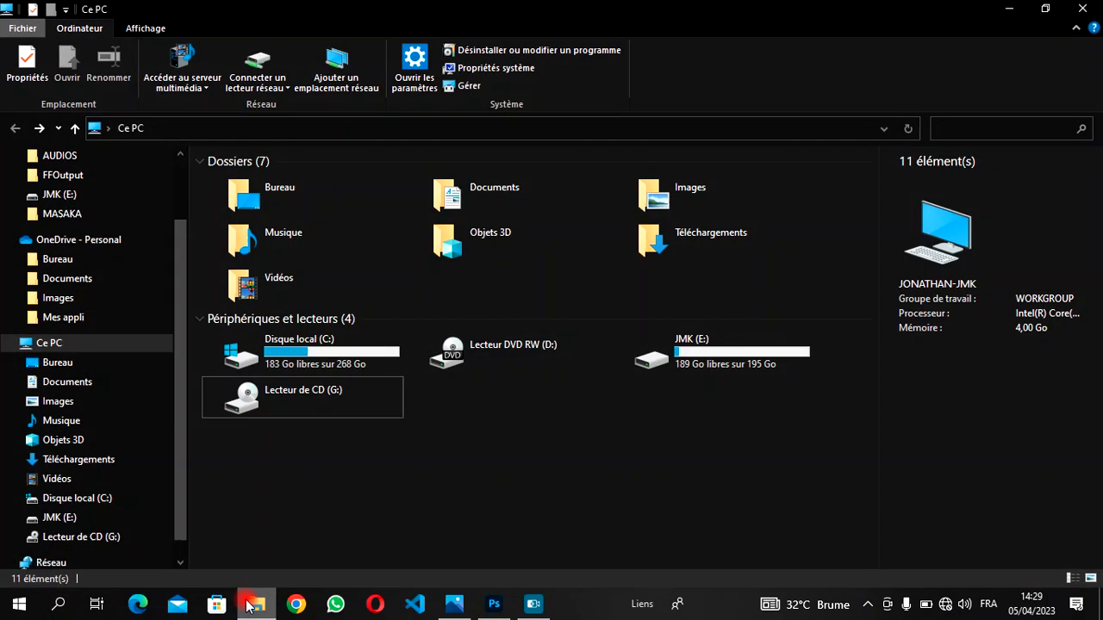
left_click(93, 460)
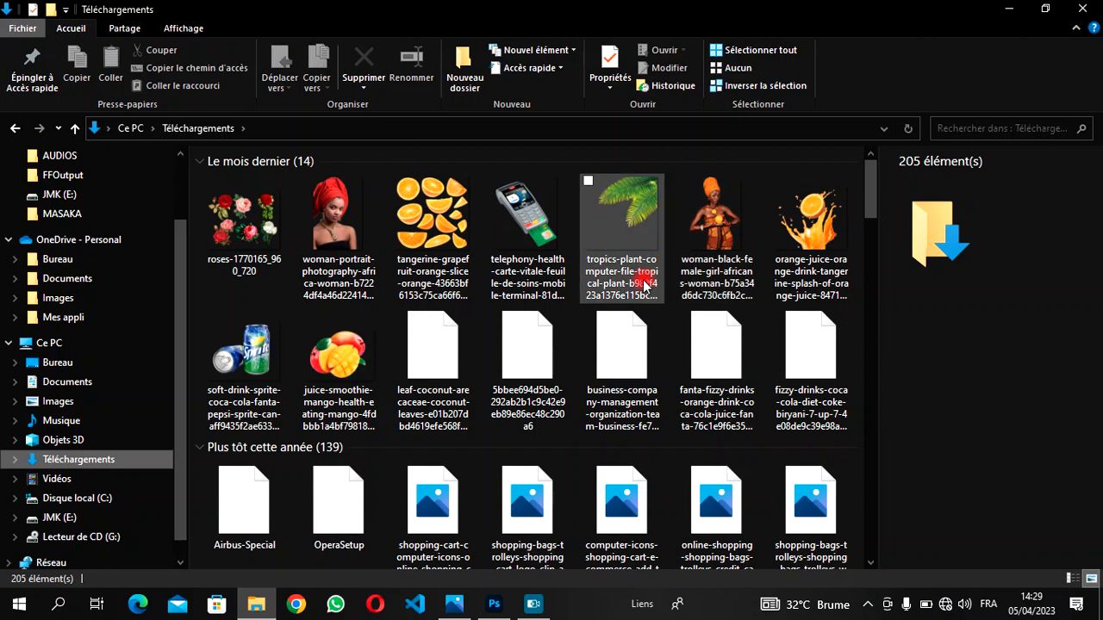
left_click(538, 233)
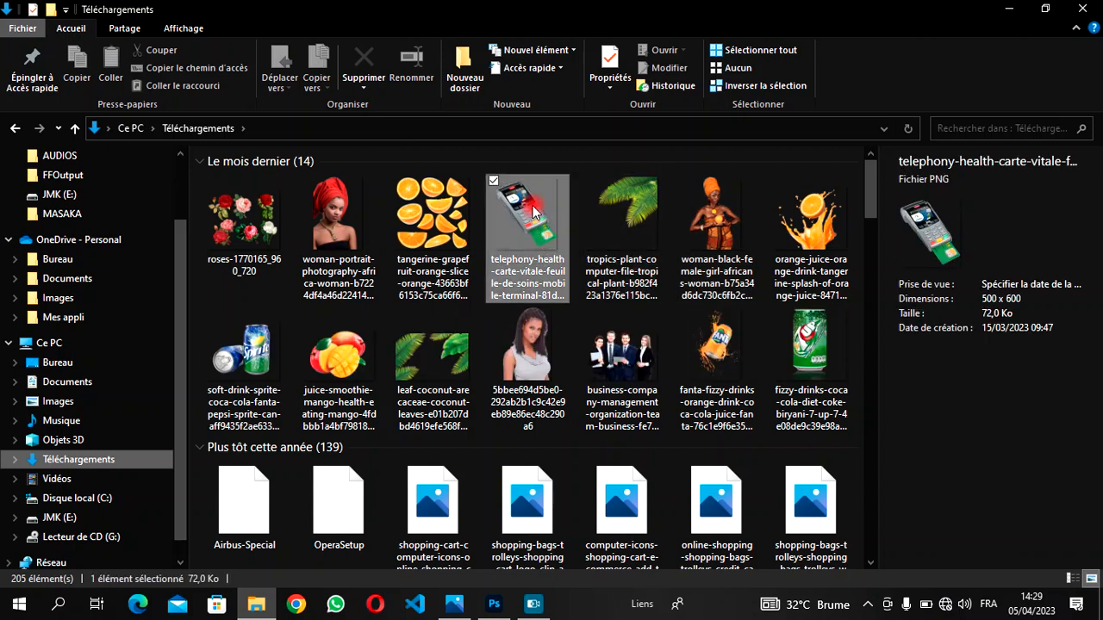
mouse_move(535, 198)
left_mouse_down()
mouse_move(517, 353)
mouse_move(467, 500)
mouse_move(493, 603)
mouse_move(472, 298)
left_mouse_up()
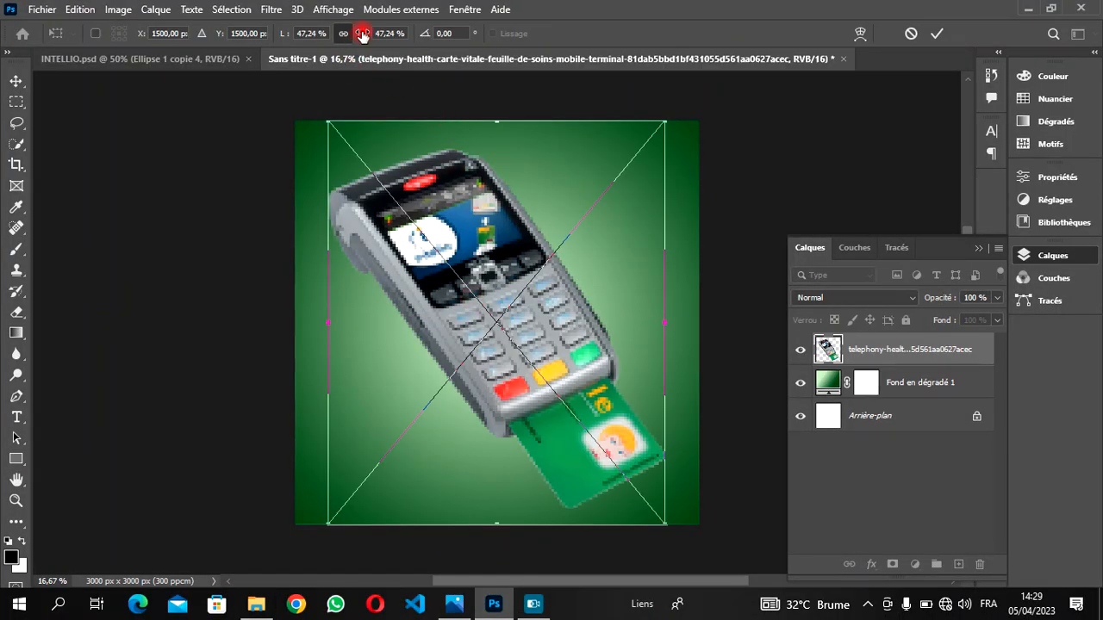
left_click_drag(362, 34, 349, 34)
left_click(939, 35)
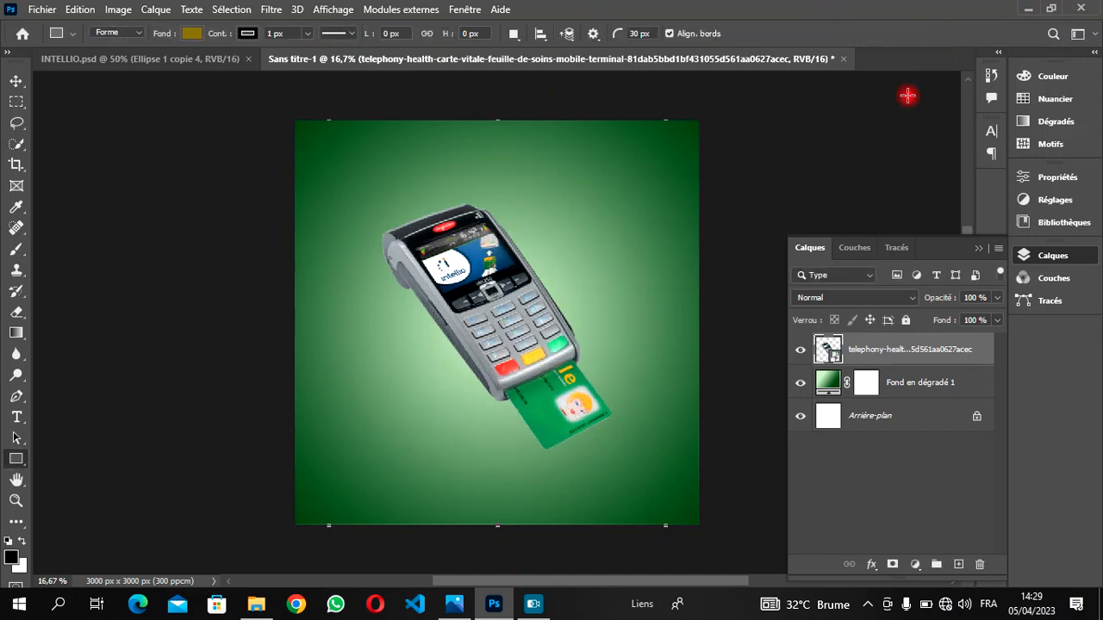
Step: Move the payment terminal slightly straight down to leave more room above it for the title
left_click(18, 83)
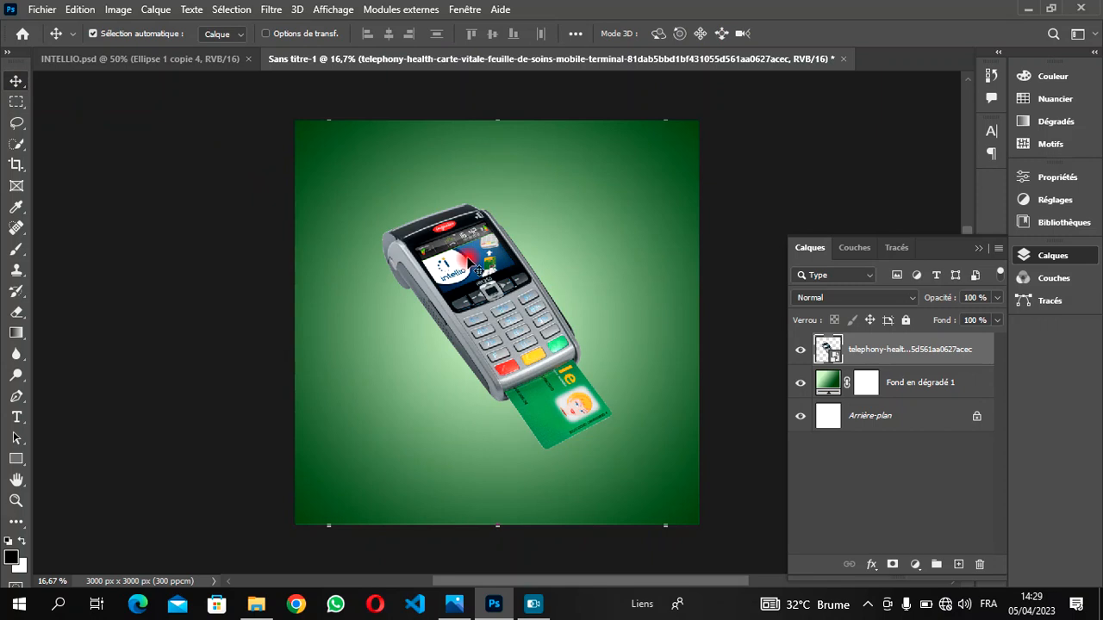
left_click_drag(473, 262, 473, 281)
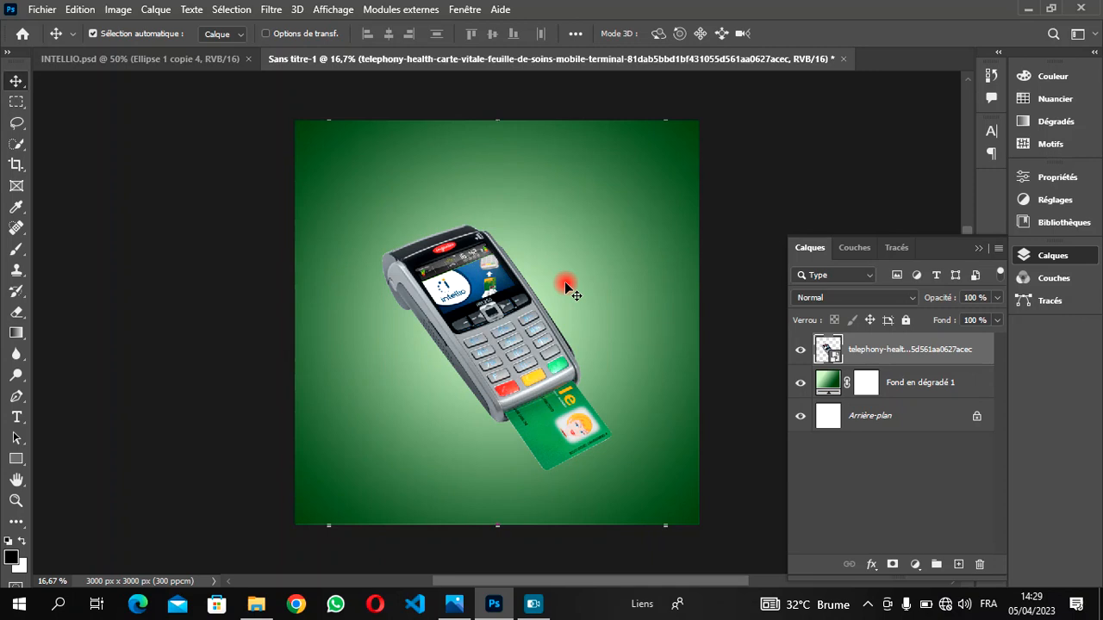
scroll(540, 367, "down", 1)
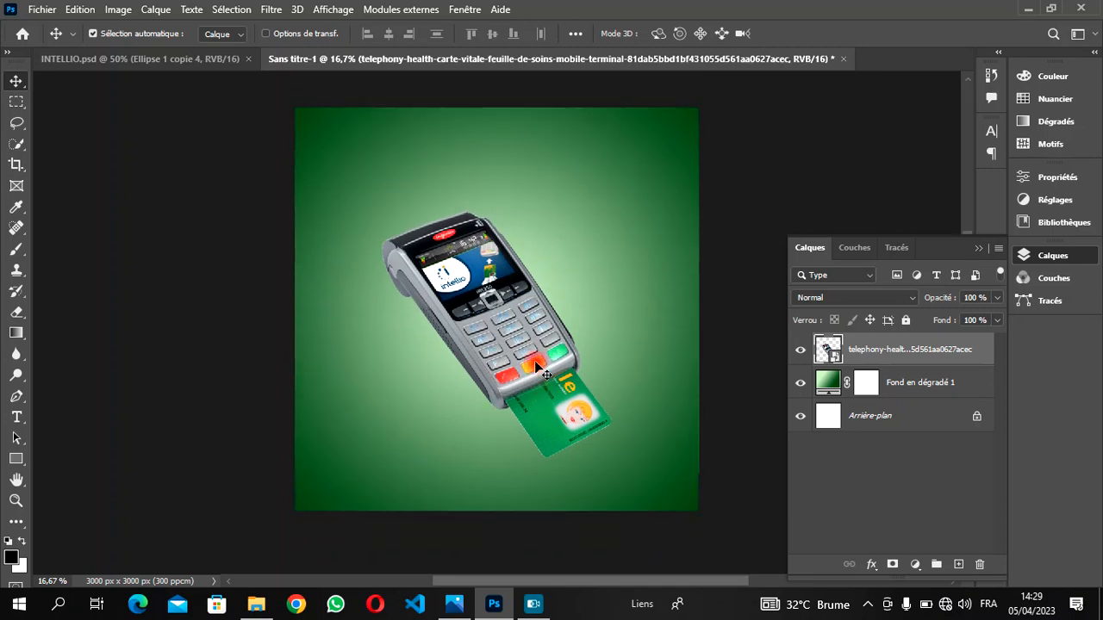
scroll(535, 363, "up", 1)
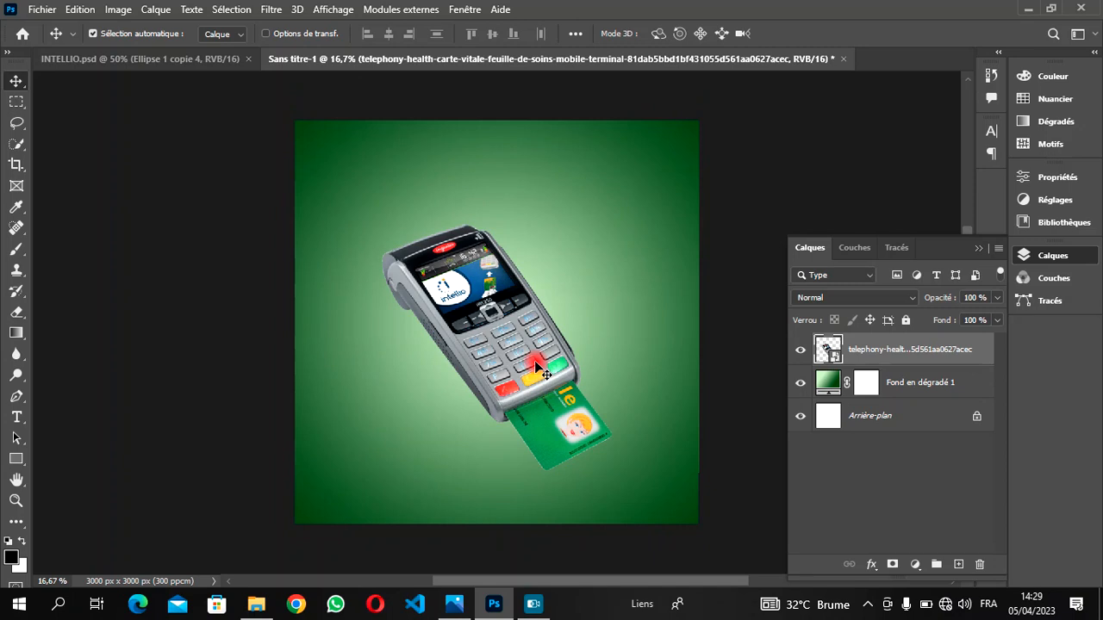
Step: Add the white title text "Intellio" above the payment terminal and set its font size to 28 pt
left_click(16, 419)
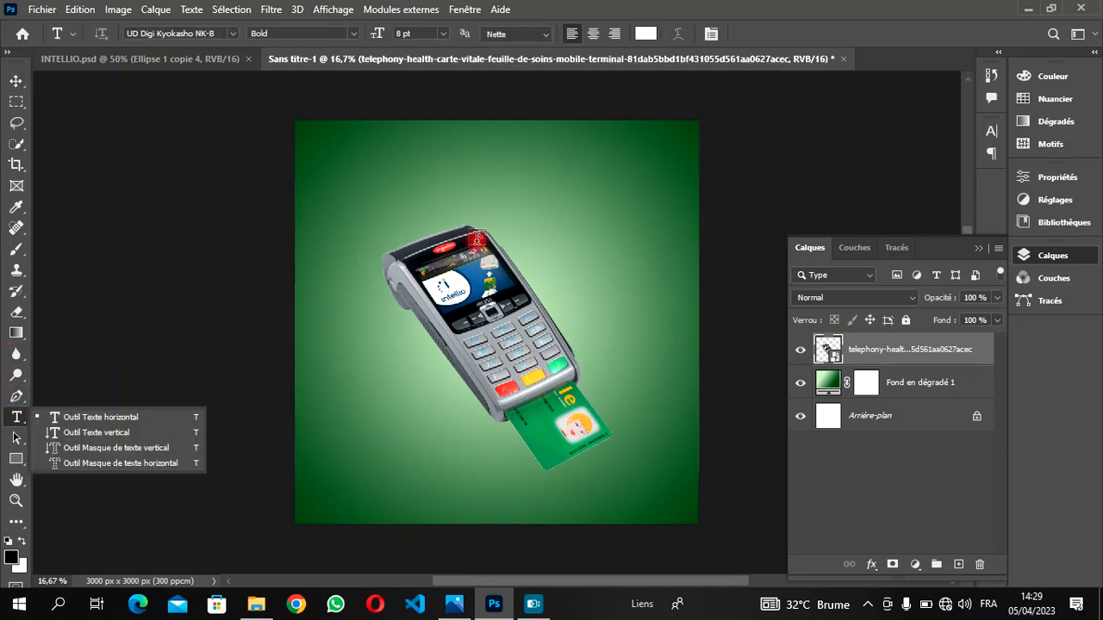
left_click(396, 190)
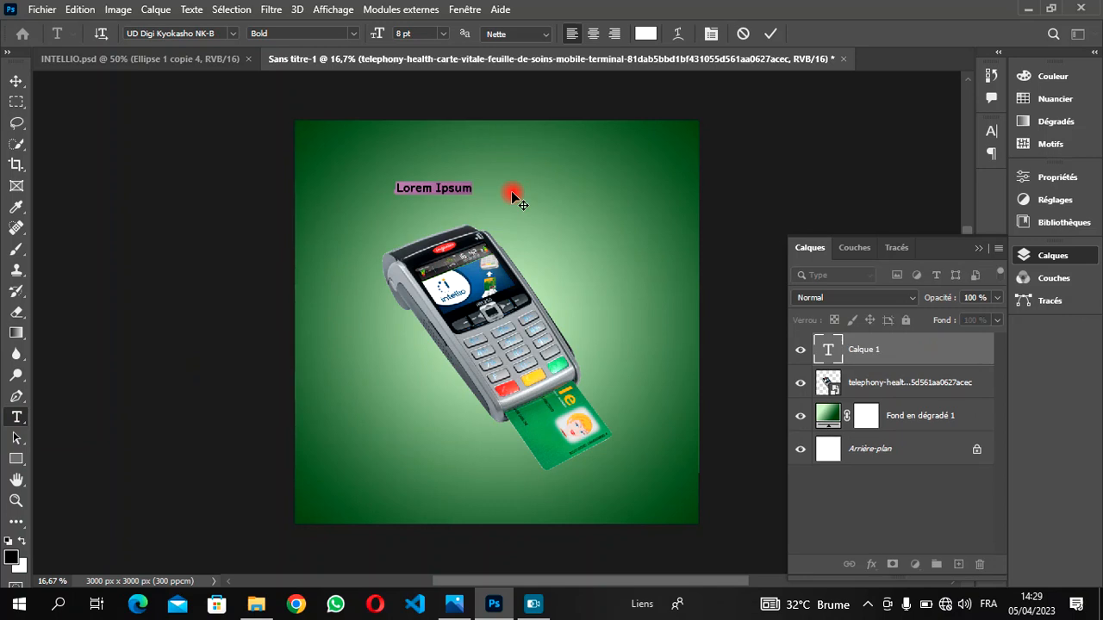
key("BackSpace")
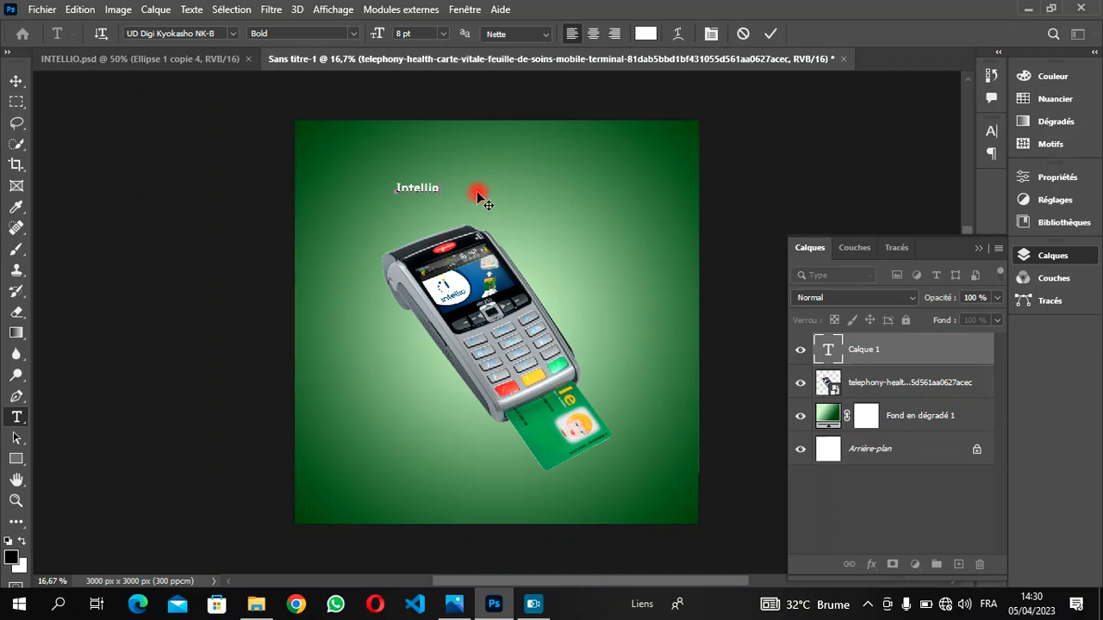
left_click_drag(447, 191, 349, 160)
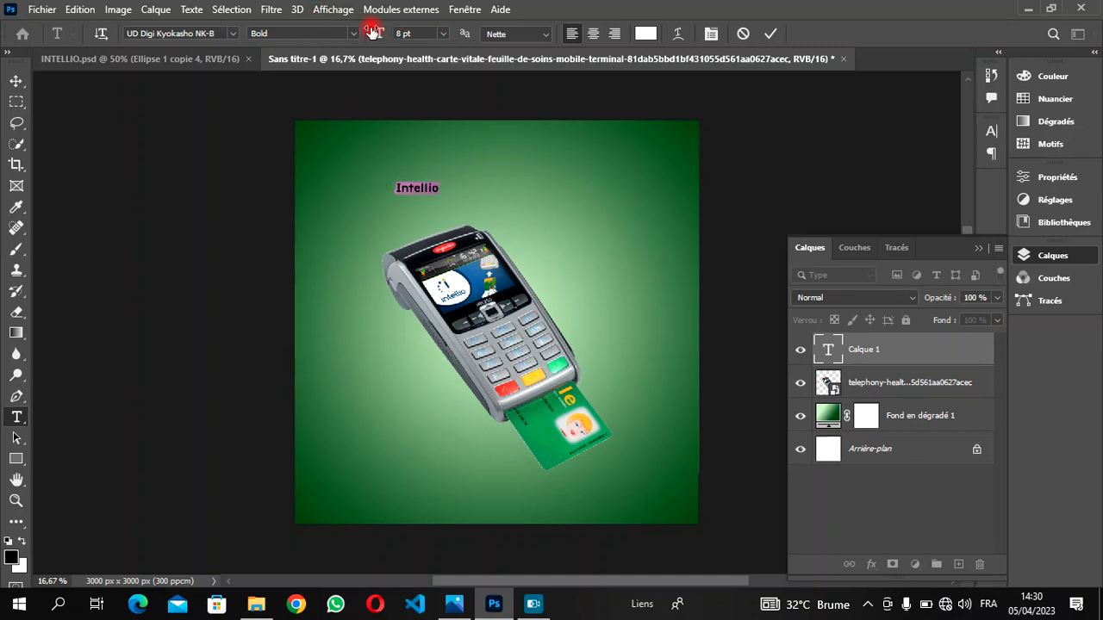
left_click_drag(379, 34, 397, 38)
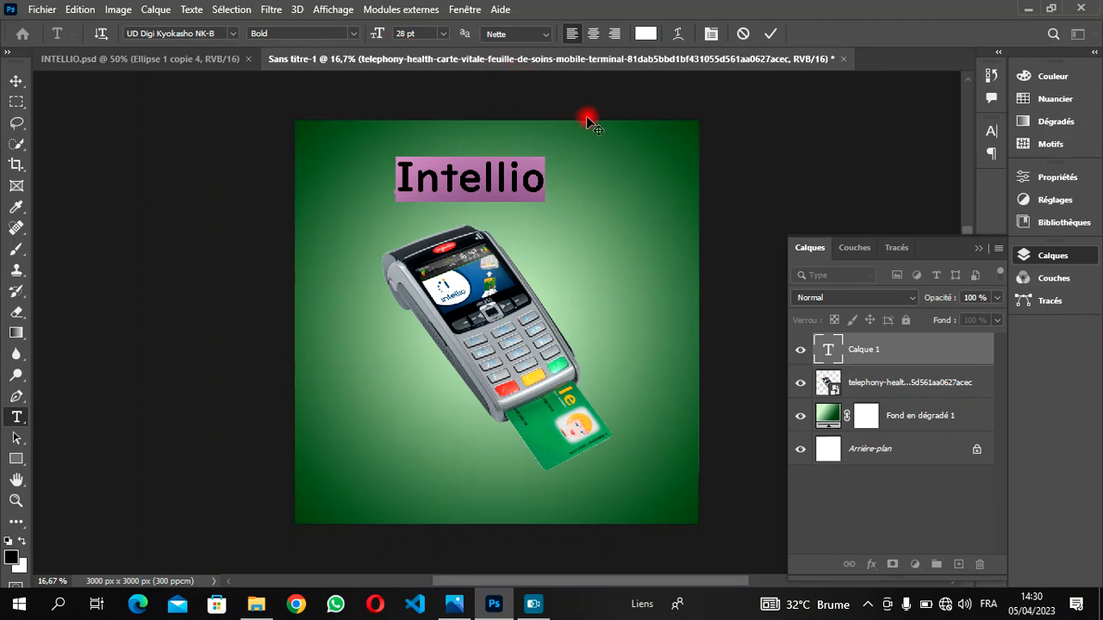
Step: Tighten the letter spacing of the "Intellio" title to a tracking of -60 and commit the text
left_click(709, 33)
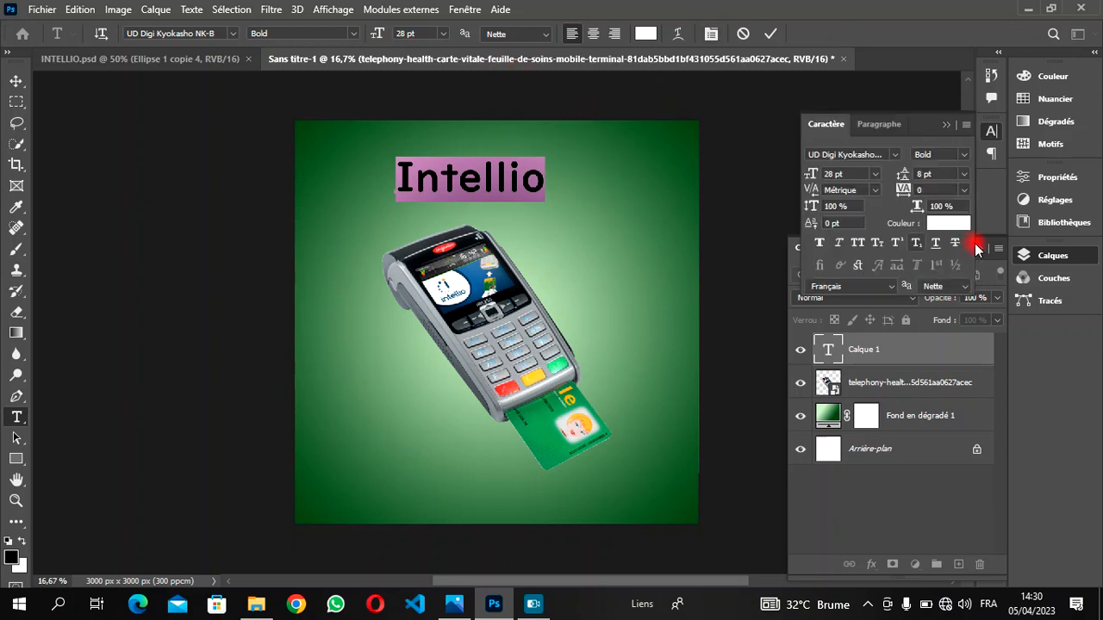
left_click(933, 192)
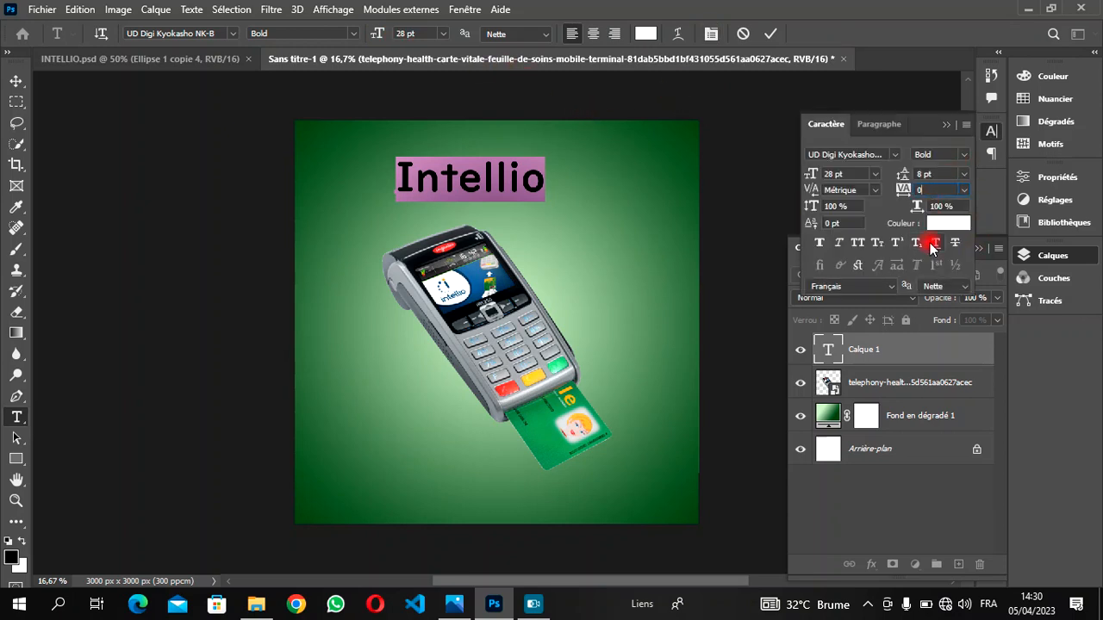
key("Down")
key("Down")
key("Down")
key("Down")
key("Down")
key("Down")
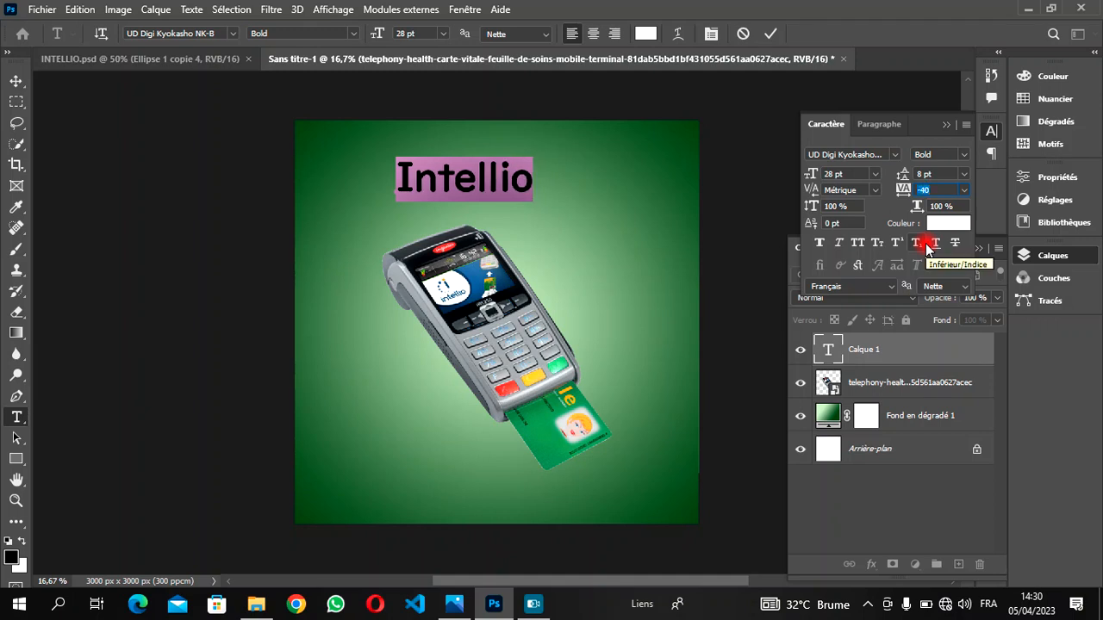
left_click(771, 35)
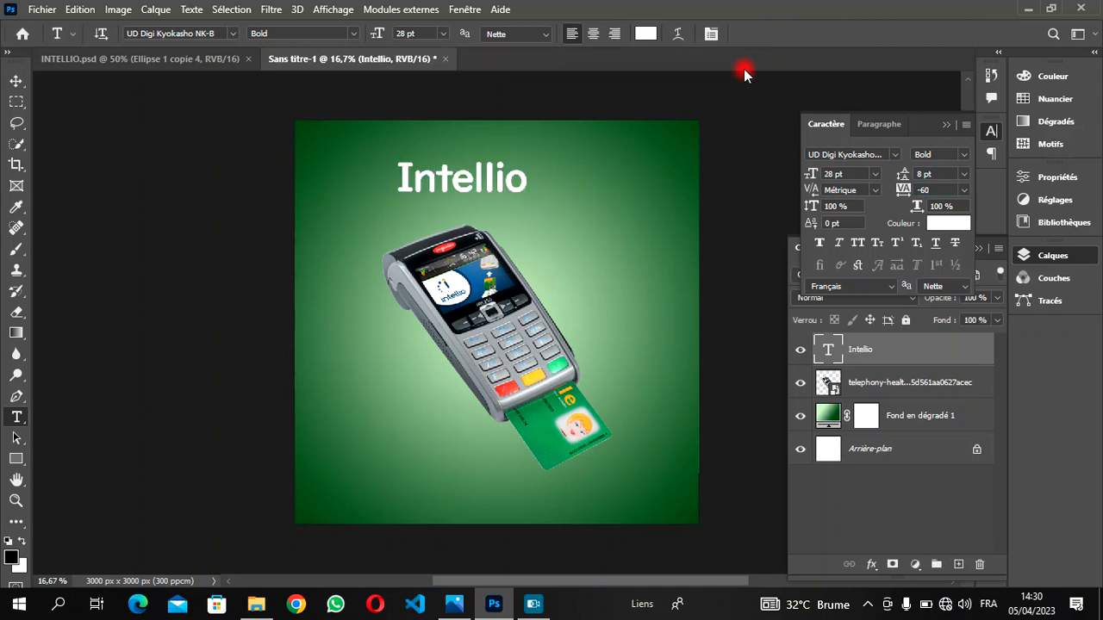
Step: Move the "Intellio" title to the horizontal centre of the poster, just above the payment terminal
left_click(15, 83)
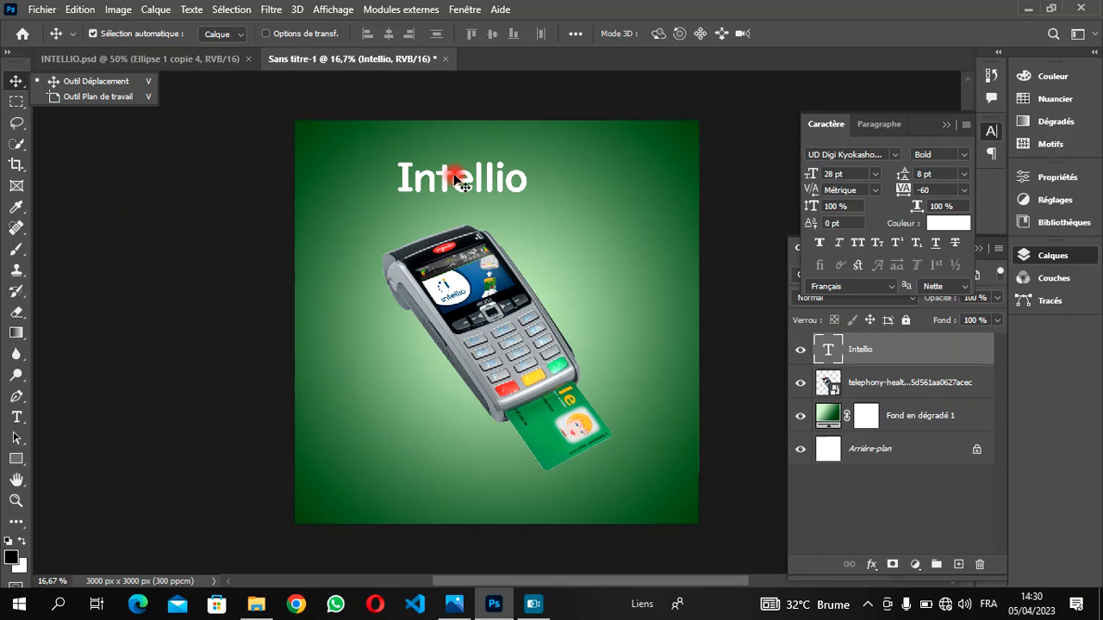
left_click(460, 176)
left_click_drag(458, 177, 485, 195)
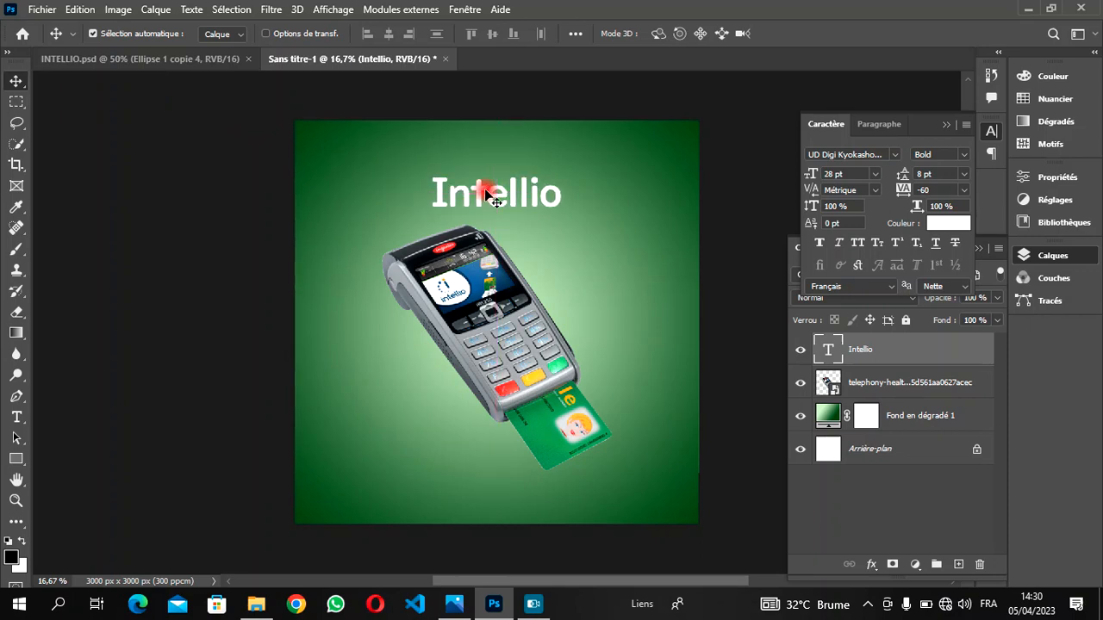
Step: Add a separate text layer reading "mobile" below the end of the "Intellio" title
key("t")
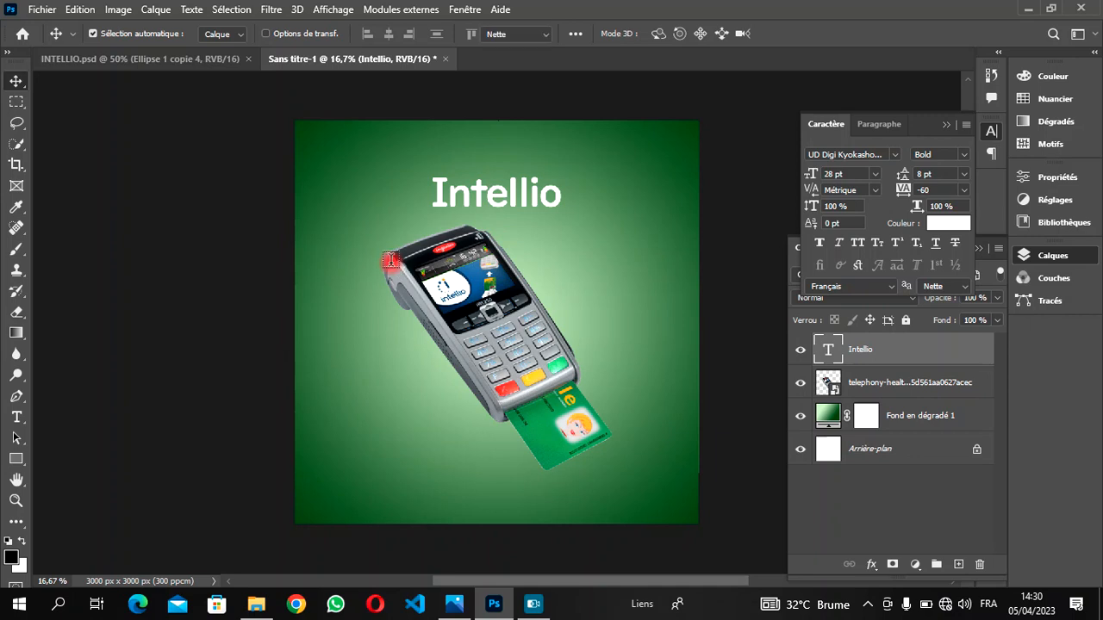
left_click(517, 234)
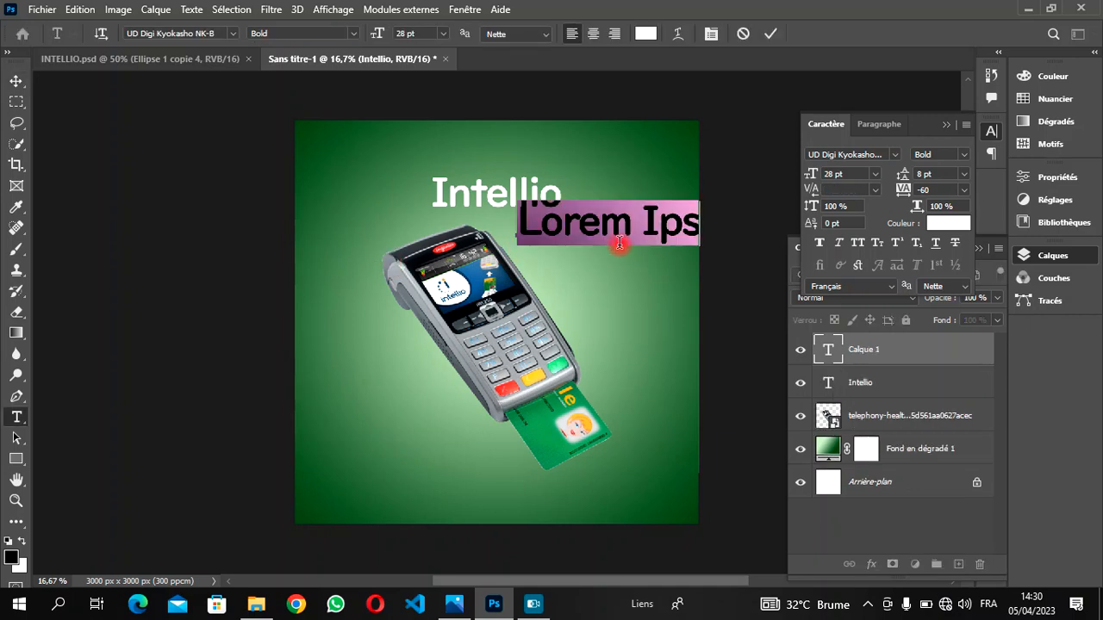
type("mob")
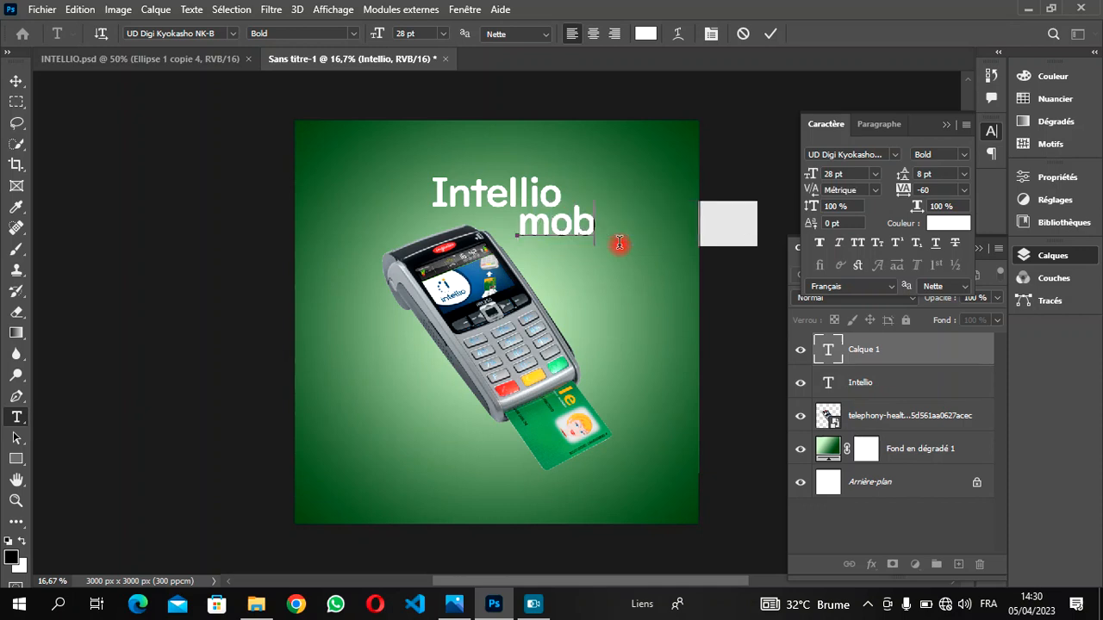
type("ile")
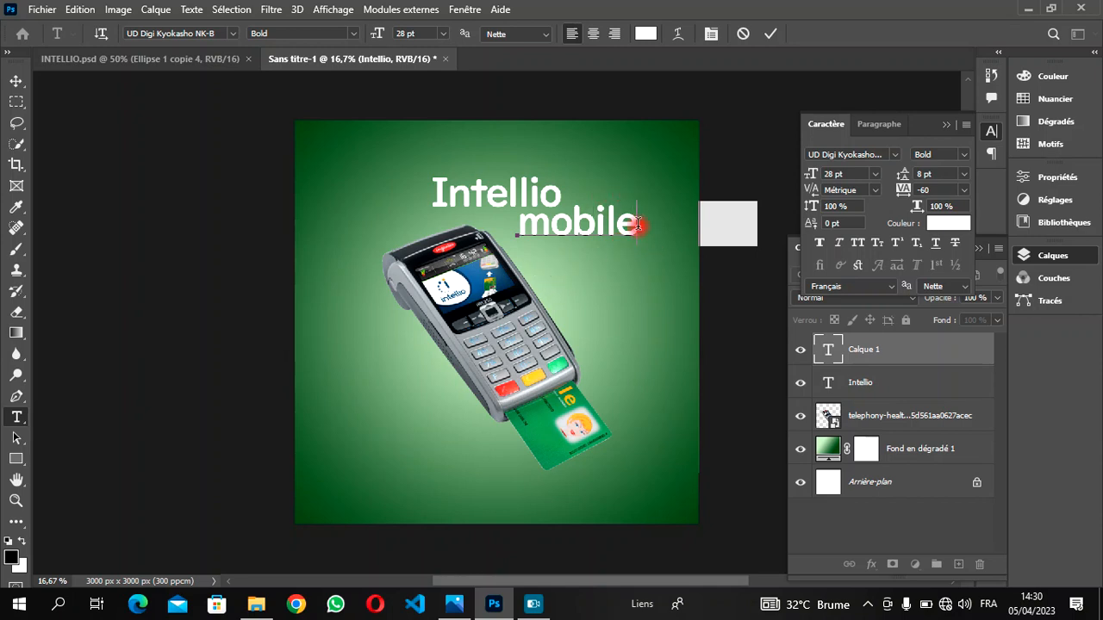
Step: Reduce the font size of the "mobile" text to 8 pt and commit it
left_click_drag(636, 224, 492, 221)
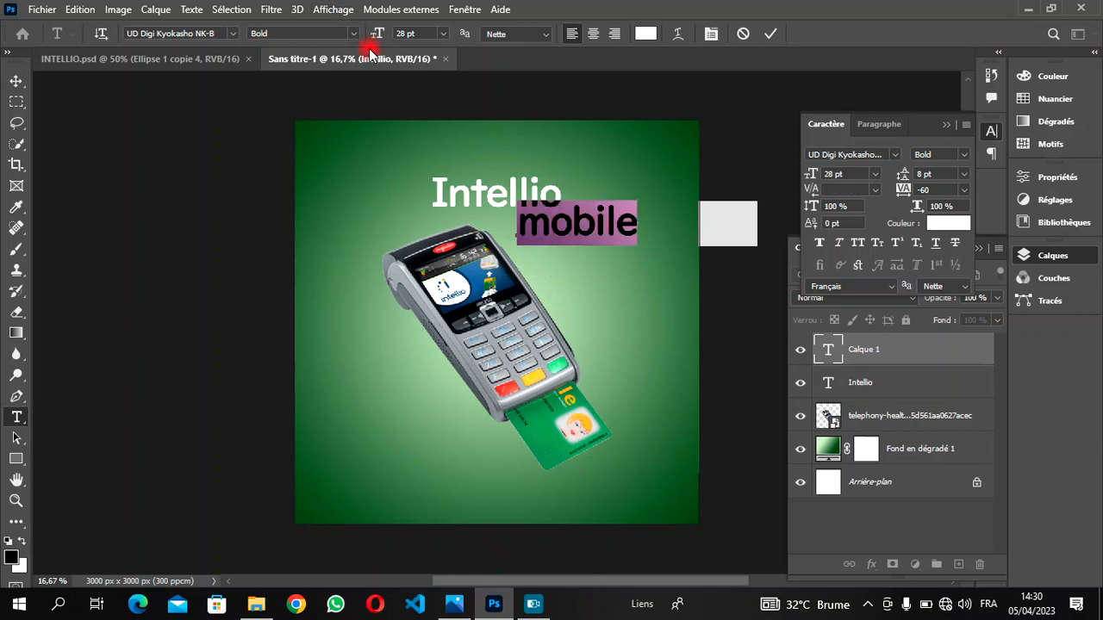
left_click_drag(374, 34, 356, 30)
left_click(402, 32)
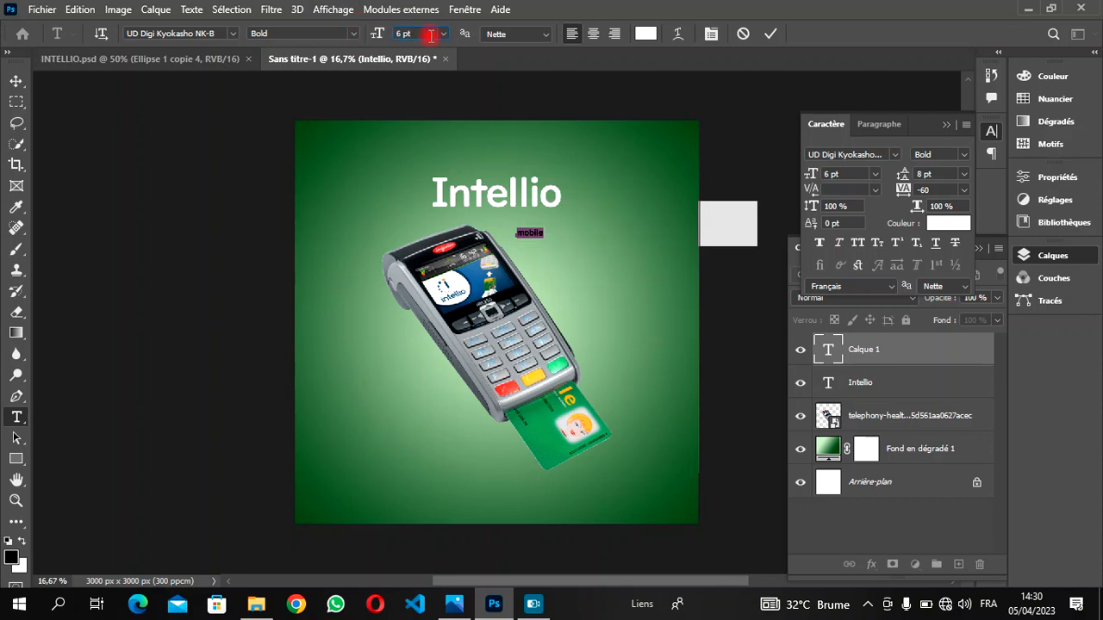
key("Up")
key("Up")
key("Down")
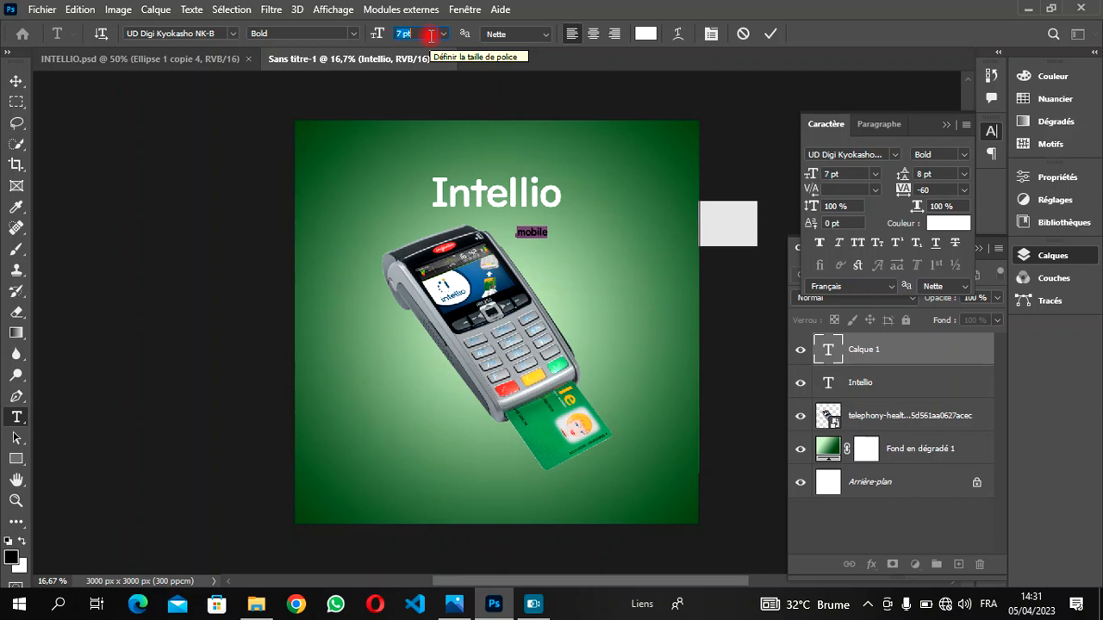
key("Up")
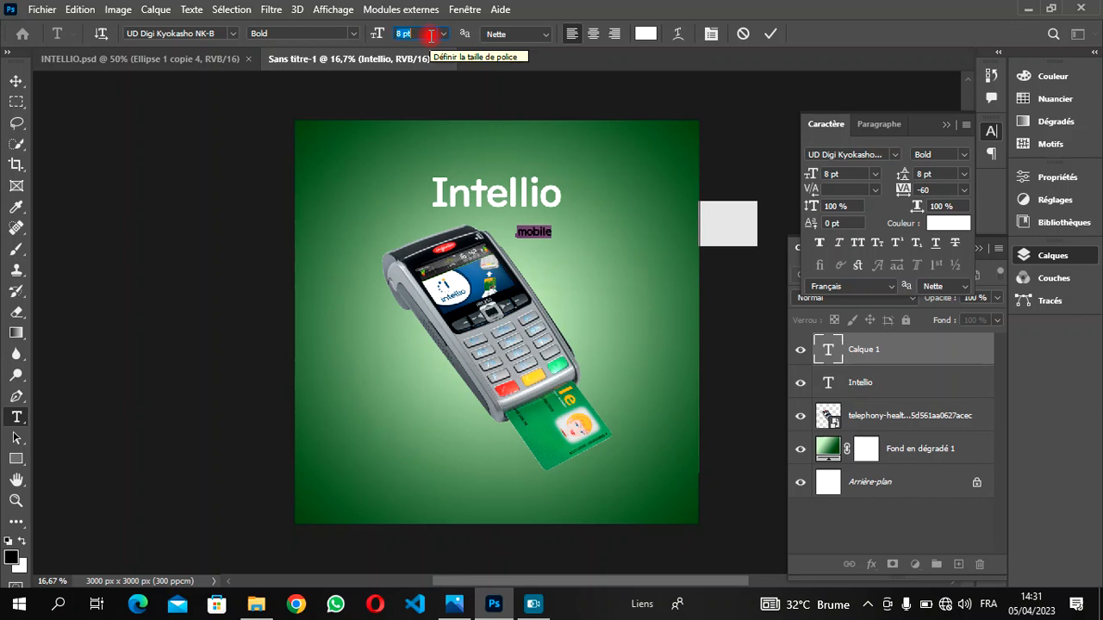
left_click(778, 34)
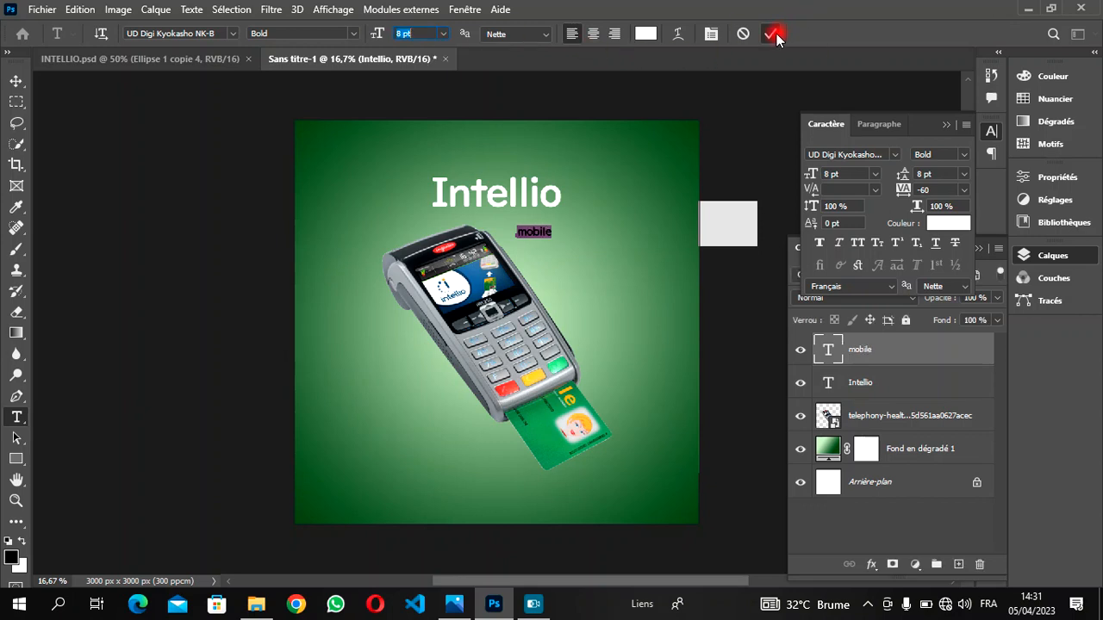
Step: Move the "mobile" text up so it sits tightly under the last letters of "Intellio"
left_click(15, 81)
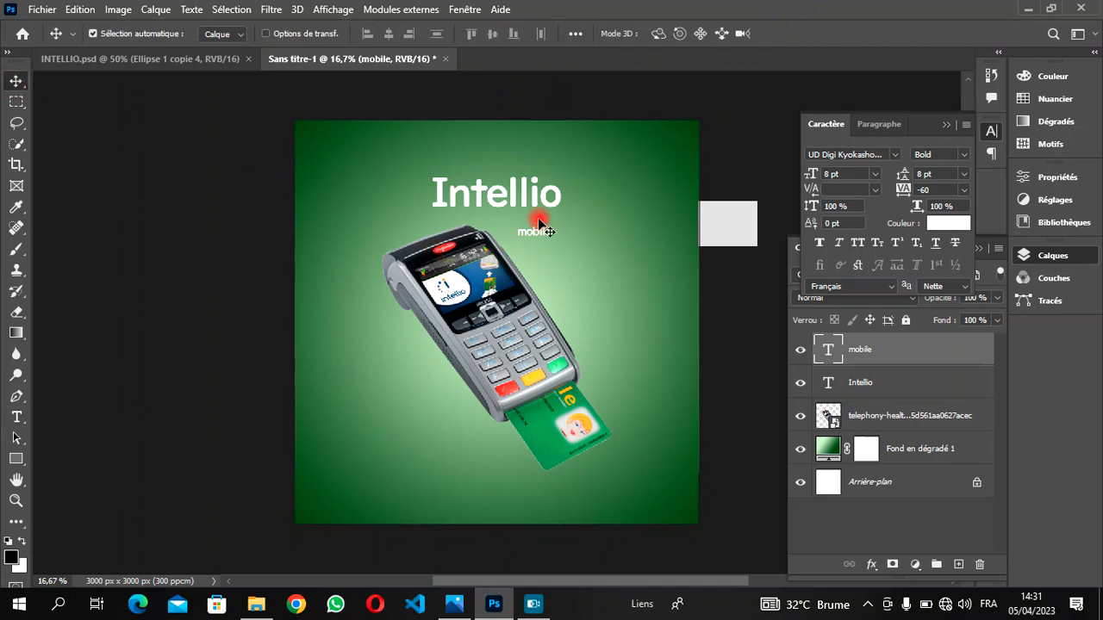
left_click_drag(536, 233, 534, 218)
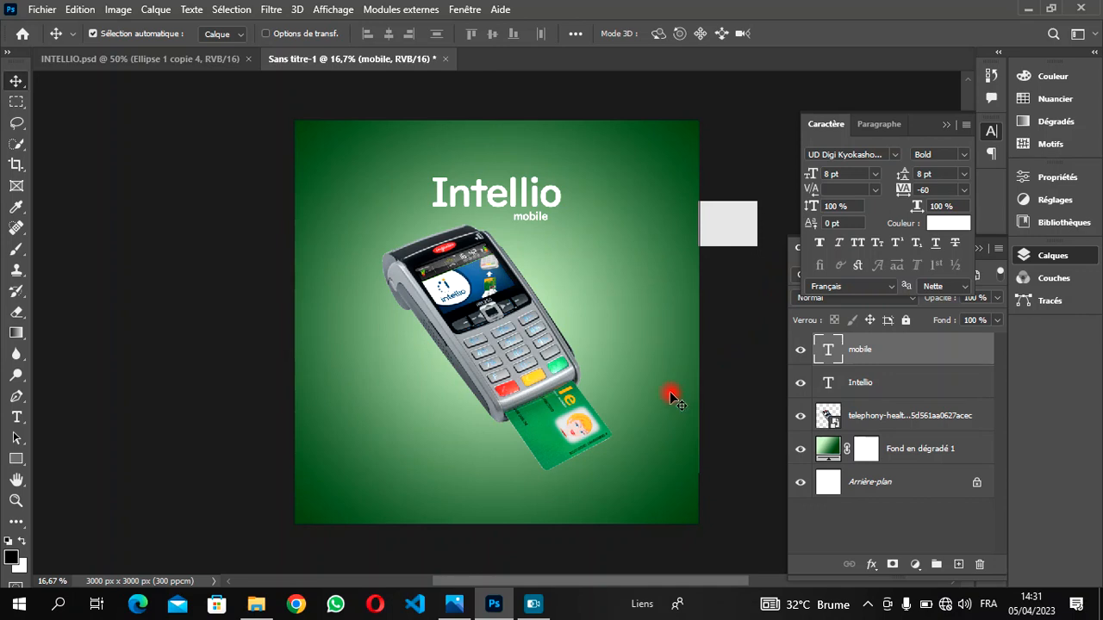
mouse_move(454, 582)
left_mouse_down()
mouse_move(434, 581)
mouse_move(455, 580)
left_mouse_up()
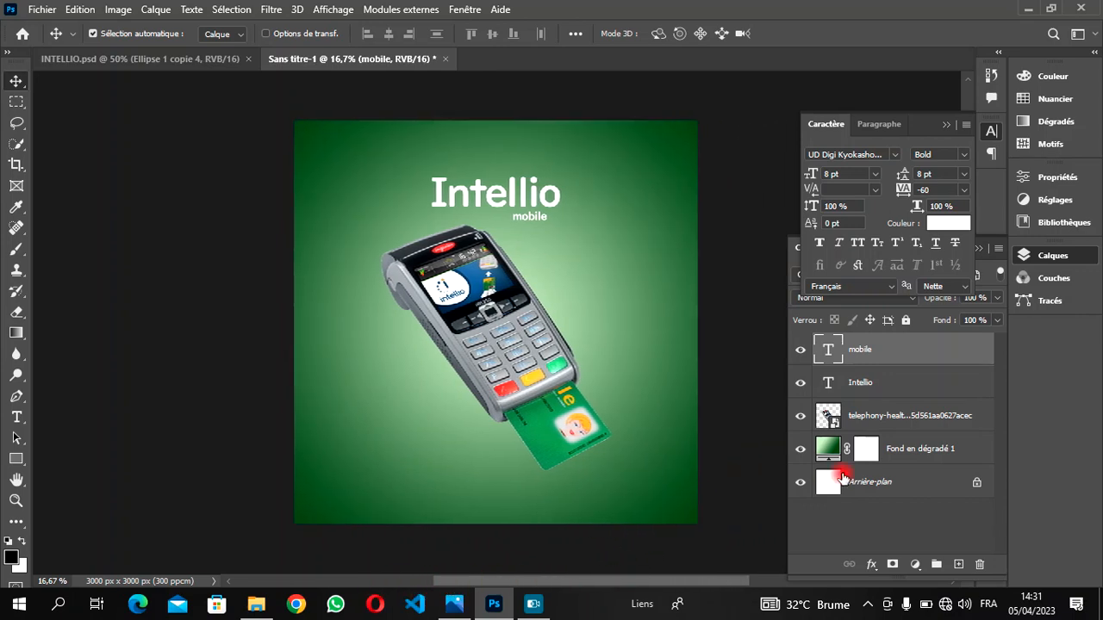
Step: Duplicate the payment terminal layer and rasterize the original layer beneath the copy
left_click(861, 416)
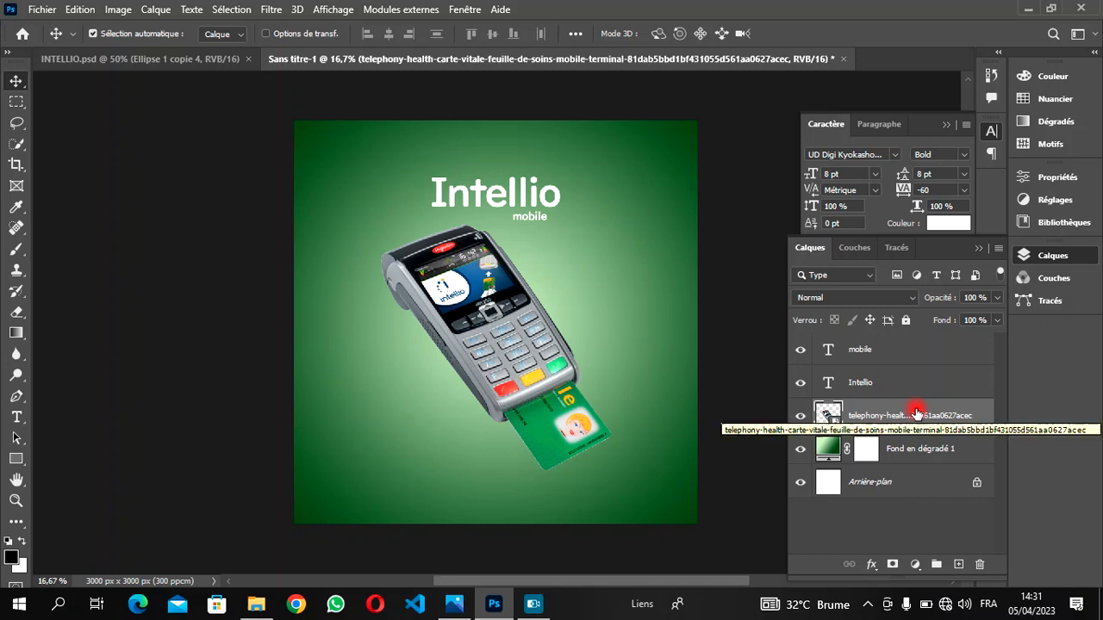
key("ctrl")
key("ctrl+j")
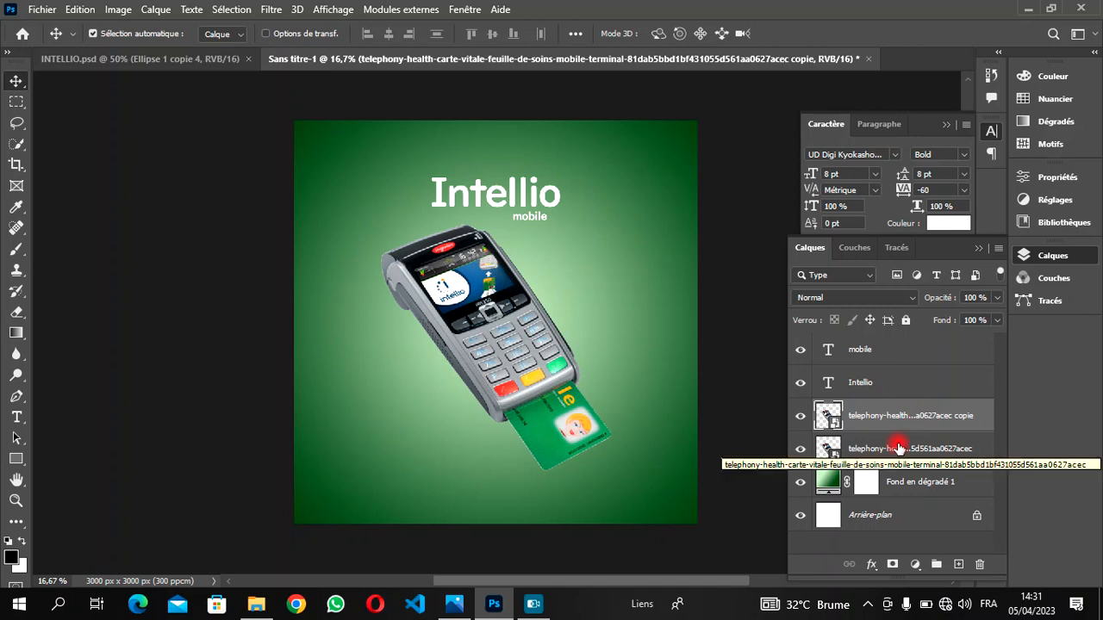
left_click(899, 447)
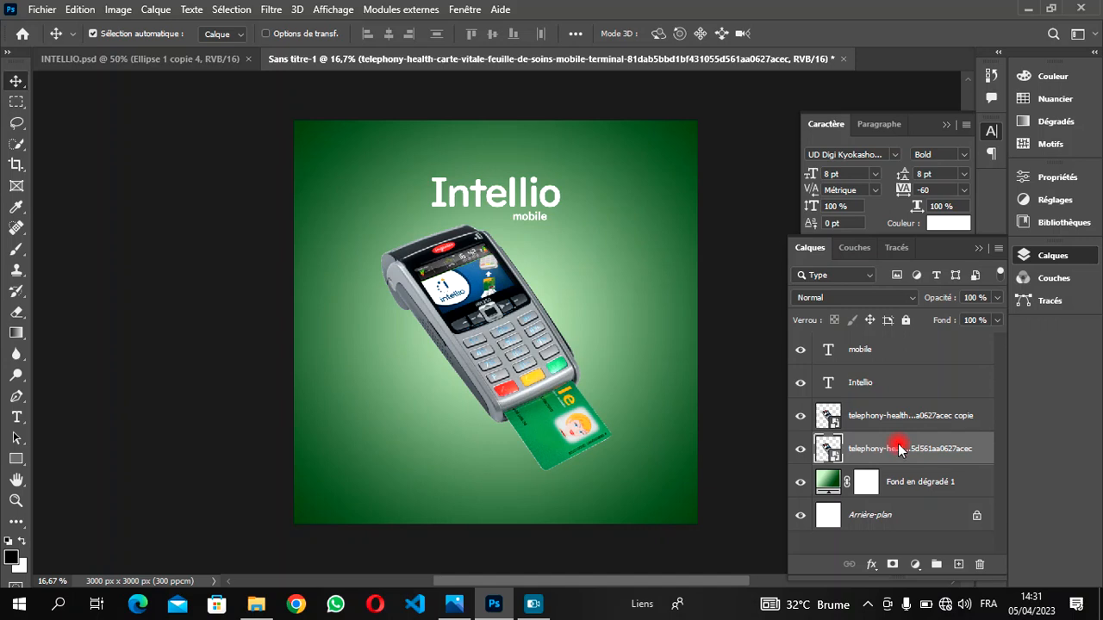
right_click(898, 448)
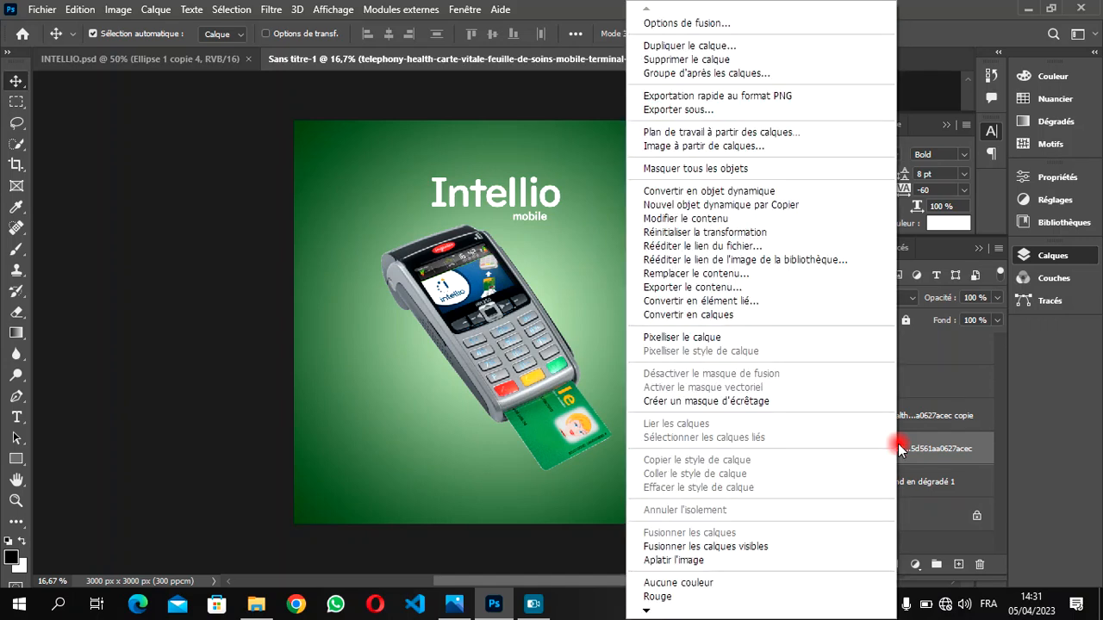
left_click(667, 339)
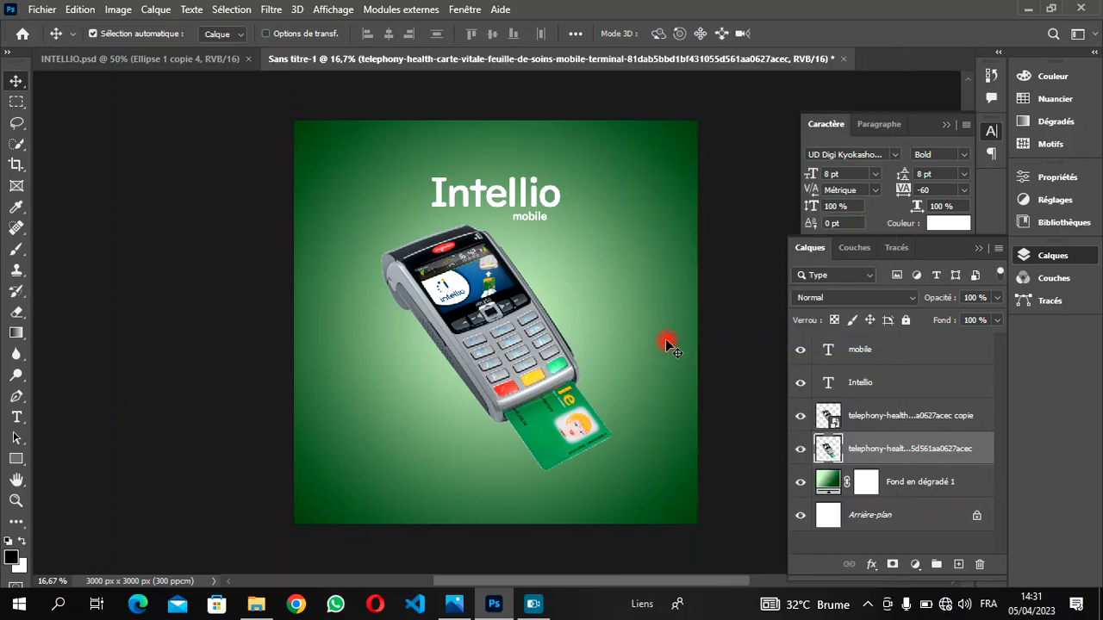
Step: Scale the rasterized terminal to 405% so it fills the poster behind the copy, and shift it slightly left and down
key("ctrl")
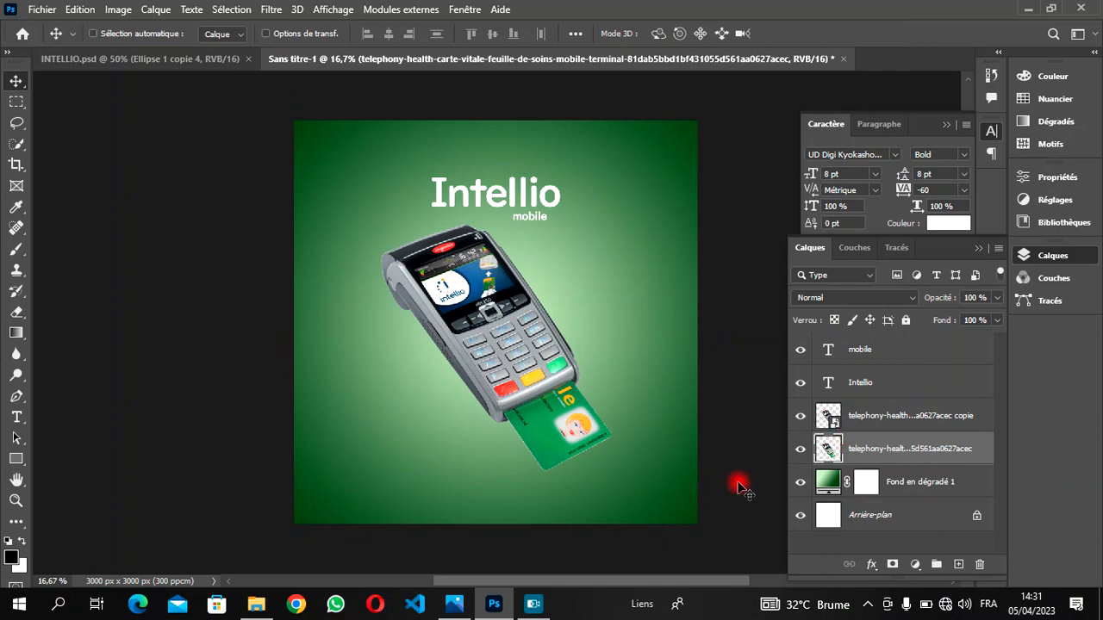
key("ctrl+t")
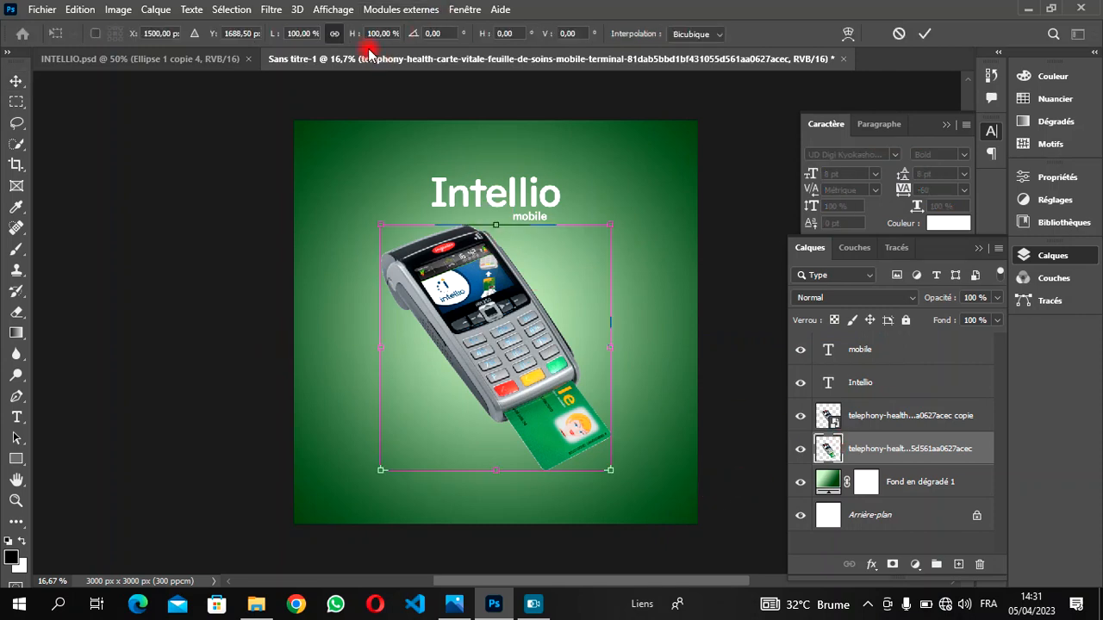
left_click_drag(353, 35, 597, 77)
left_click(930, 33)
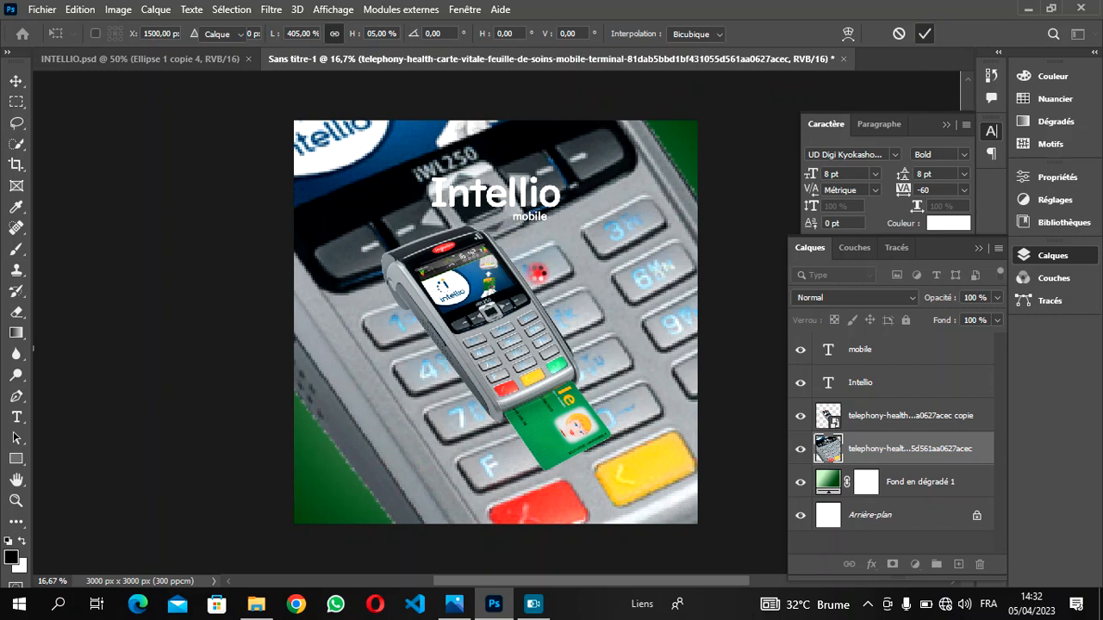
left_click_drag(576, 263, 551, 269)
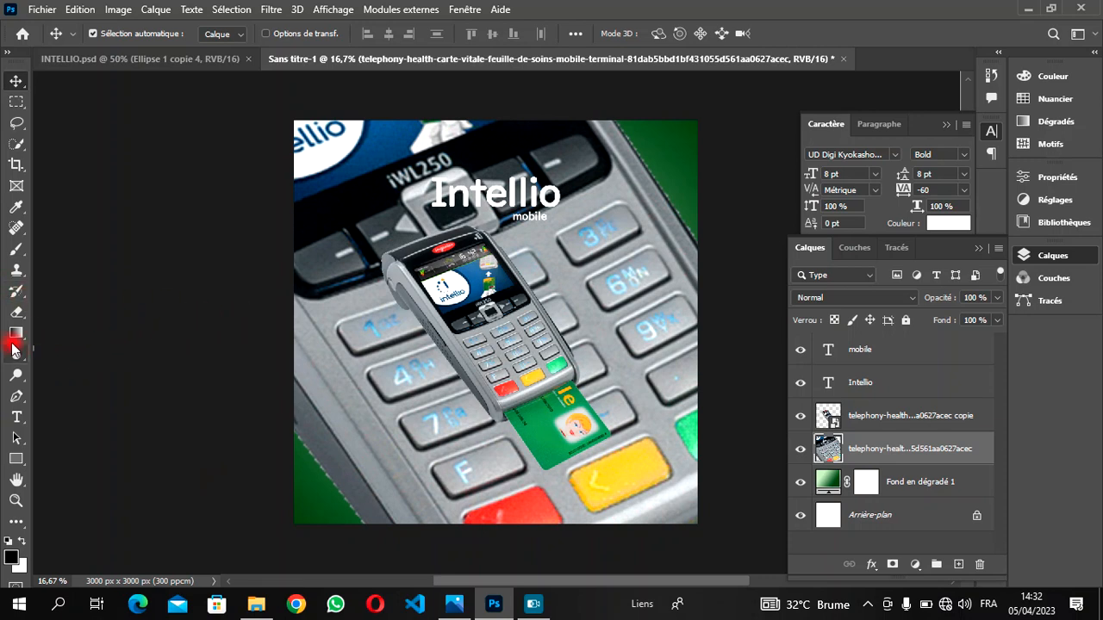
Step: Fade the edges of the enlarged background terminal into the green gradient with a soft 1413 px Eraser
left_click(15, 313)
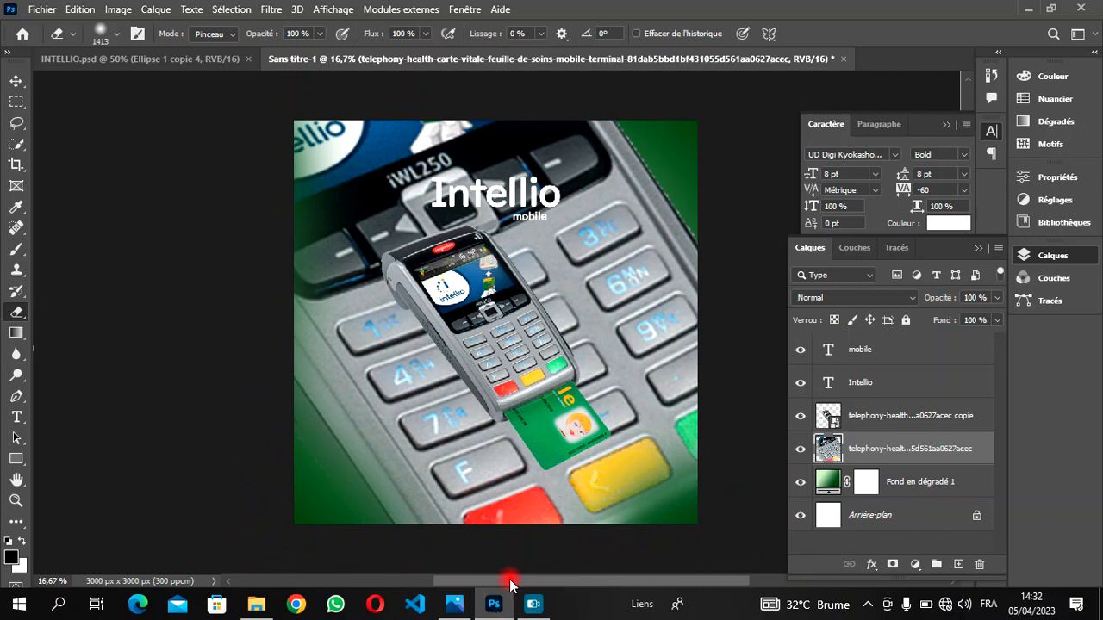
scroll(594, 400, "down", 3)
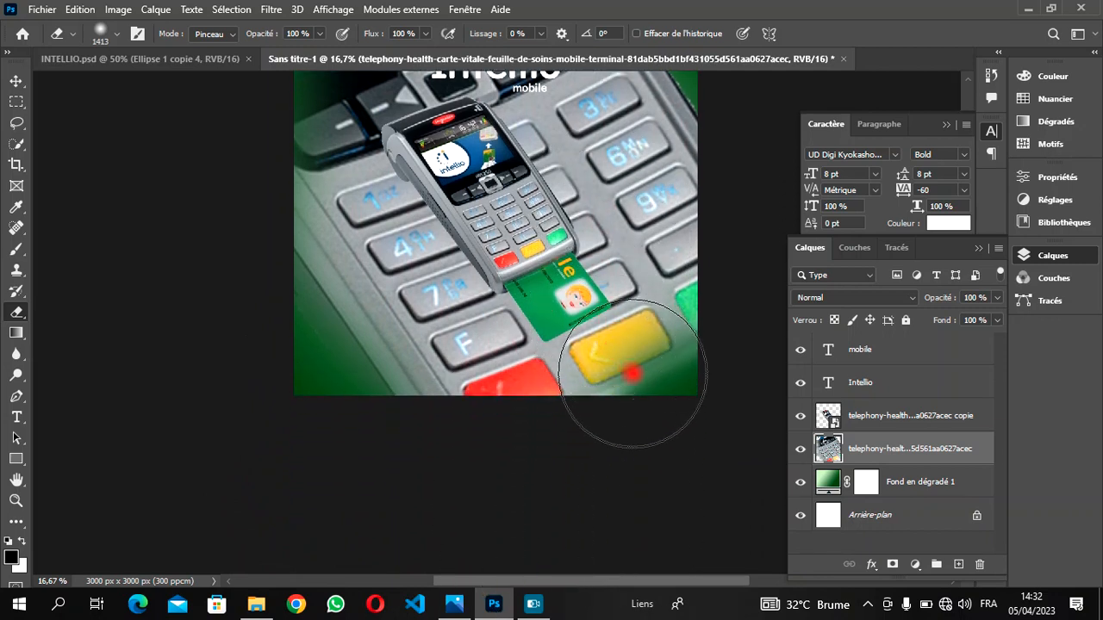
mouse_move(601, 432)
left_mouse_down()
mouse_move(404, 443)
mouse_move(586, 435)
left_mouse_up()
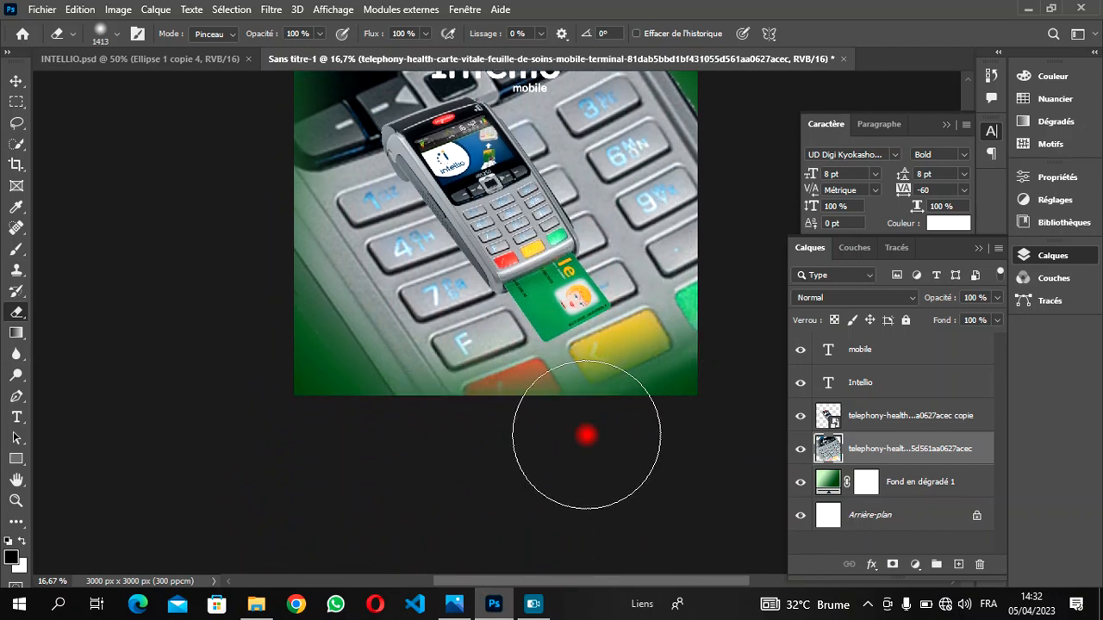
key("ctrl+minus")
key("ctrl+minus")
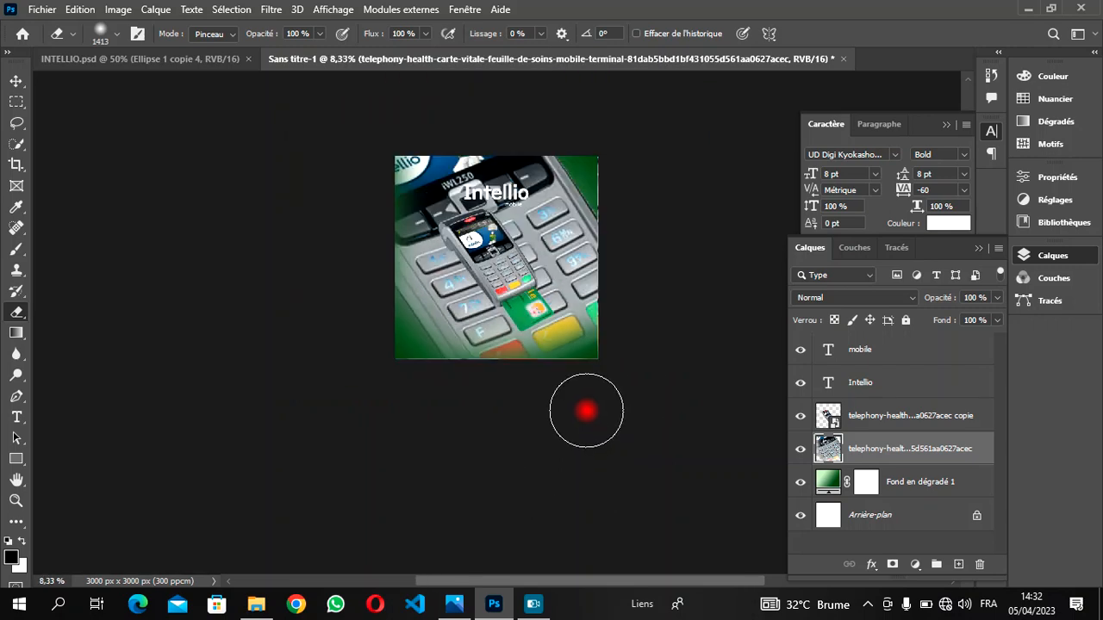
scroll(584, 400, "up", 3)
left_click_drag(619, 211, 632, 428)
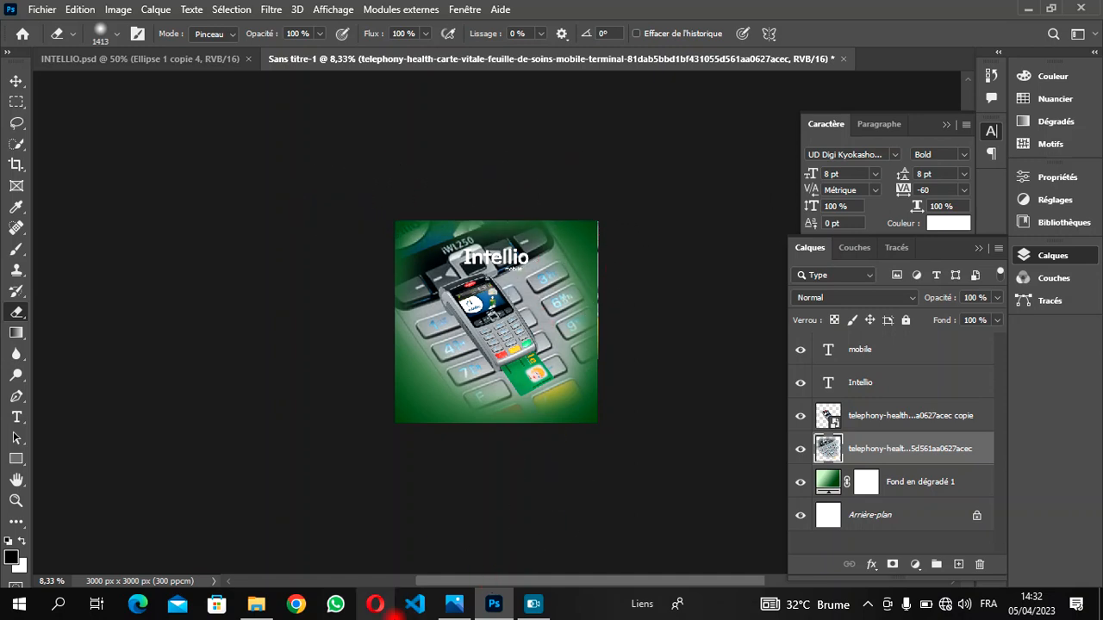
Step: Scale the faded background terminal to 109% and commit the transform
key("ctrl+t")
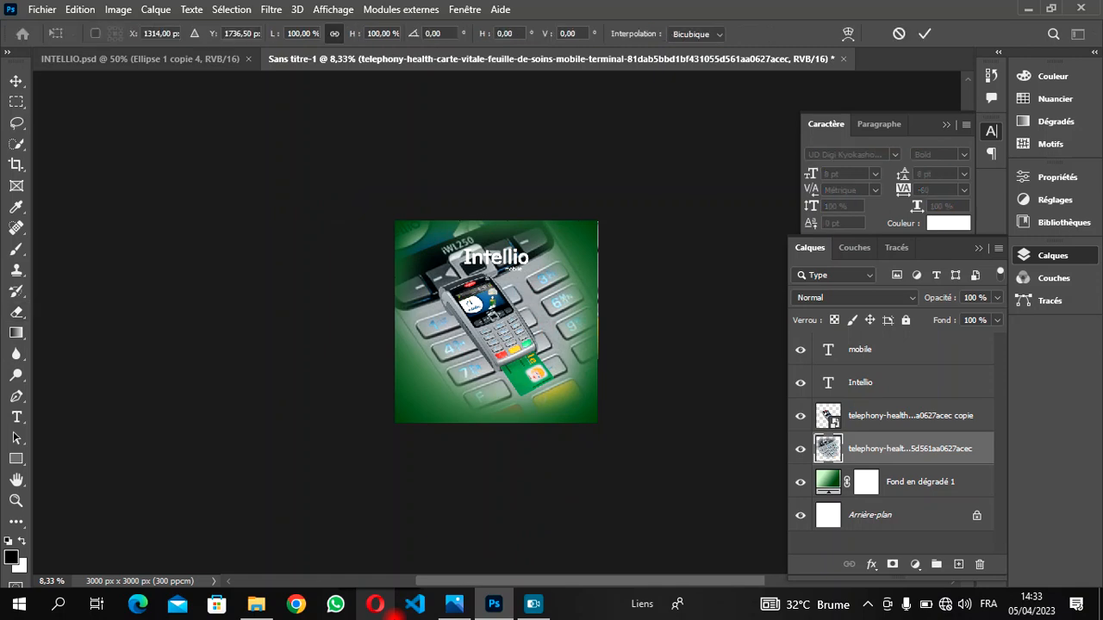
scroll(741, 202, "down", 1)
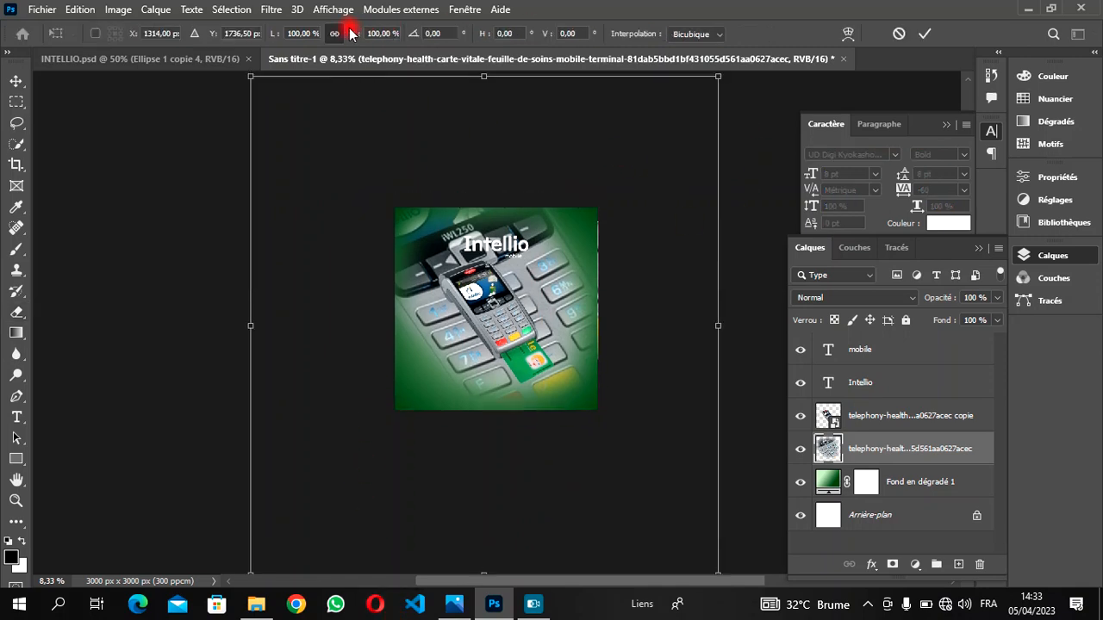
left_click_drag(352, 34, 361, 33)
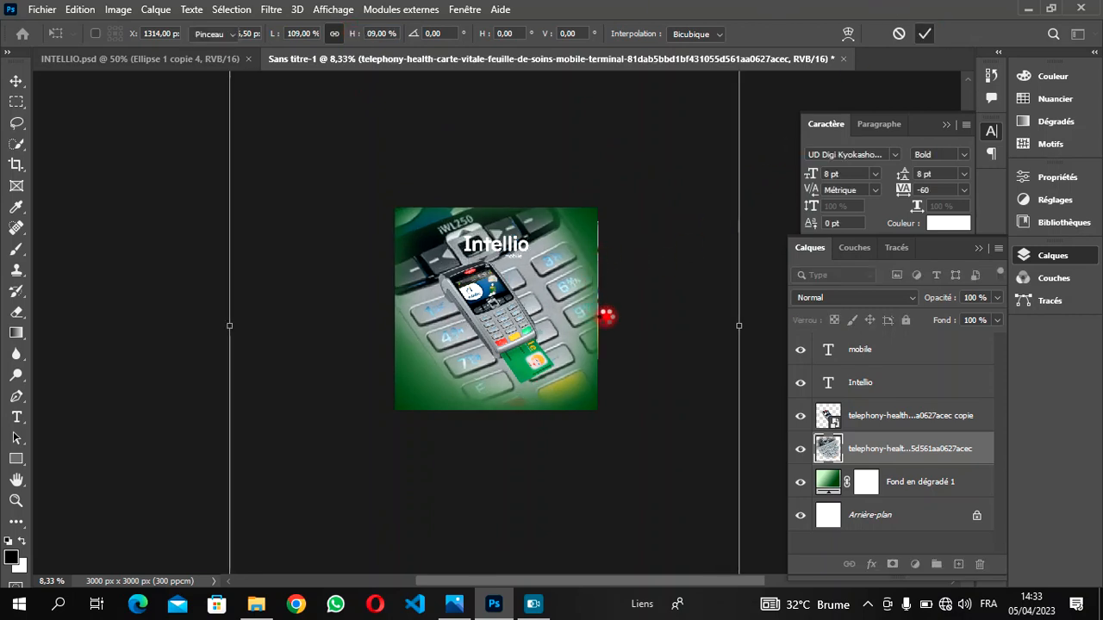
key("e")
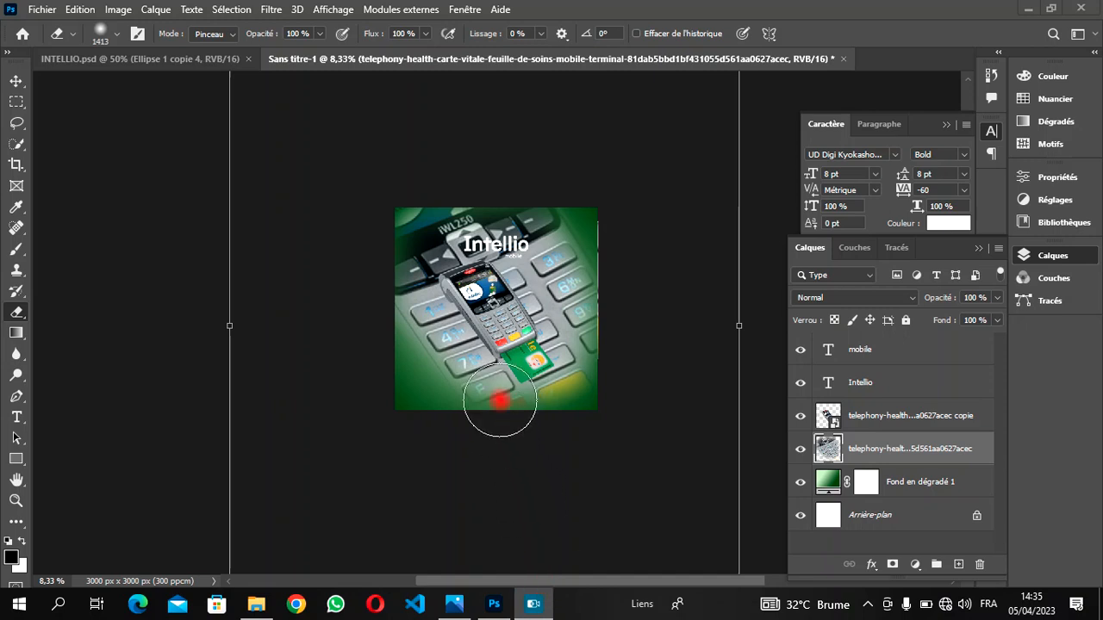
left_click(499, 400)
scroll(667, 368, "up", 3)
scroll(667, 368, "down", 1)
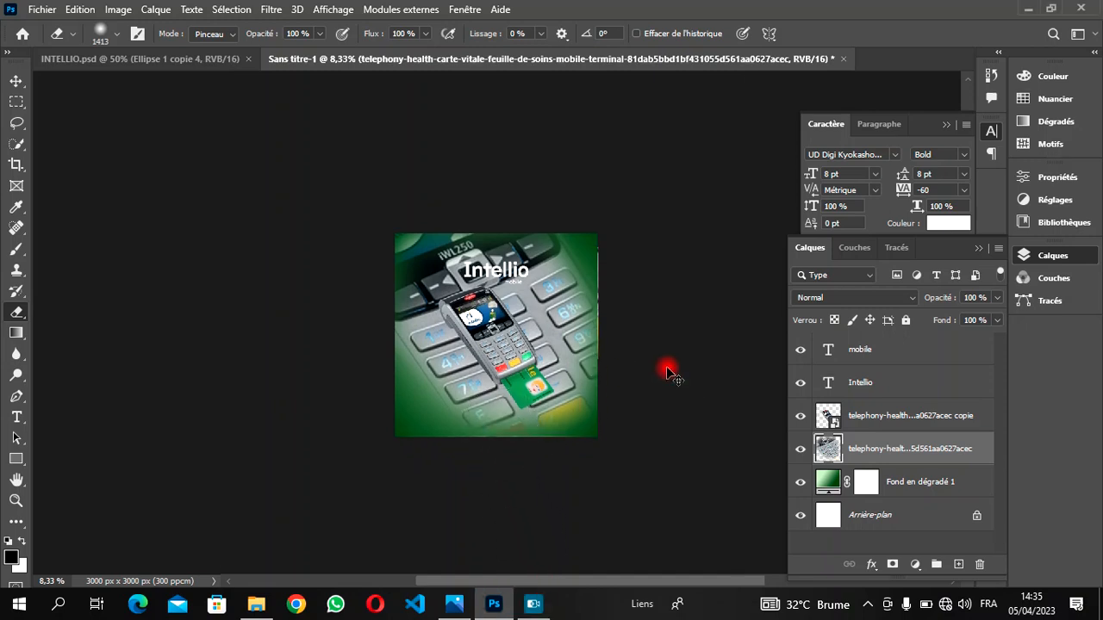
scroll(666, 366, "up", 2)
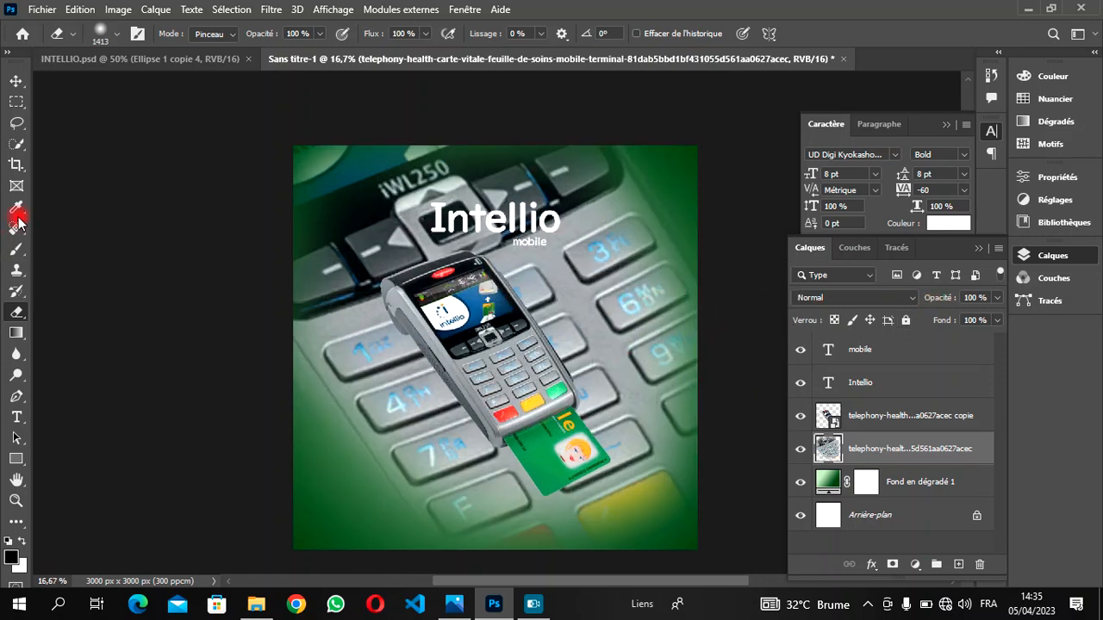
Step: Set the background terminal layer's blend mode to Incrustation and its opacity to 10%
left_click(16, 81)
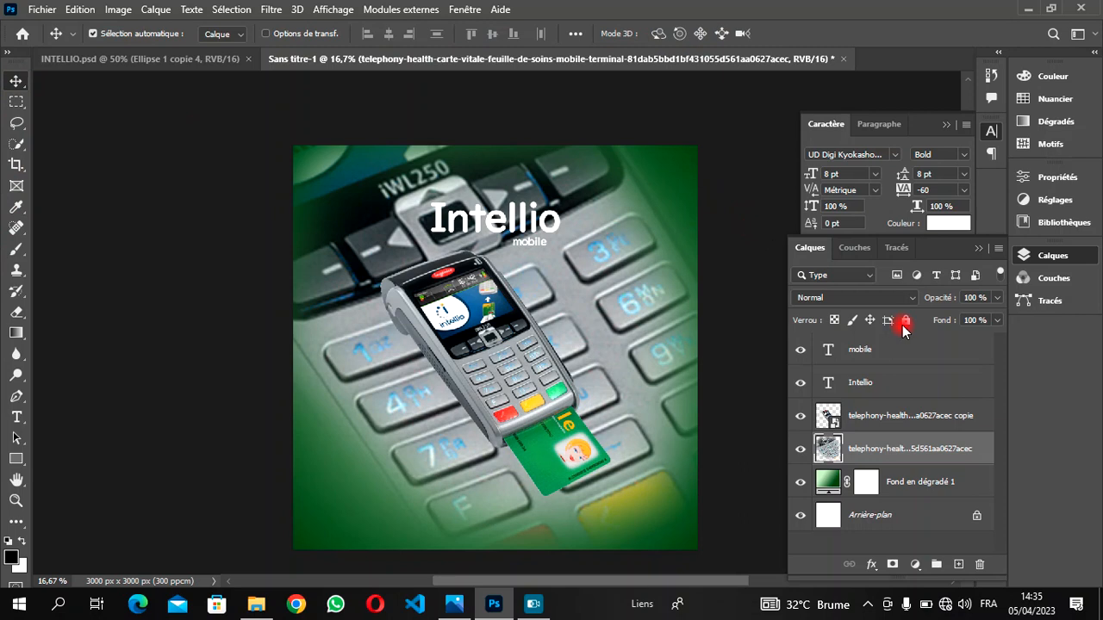
left_click(850, 300)
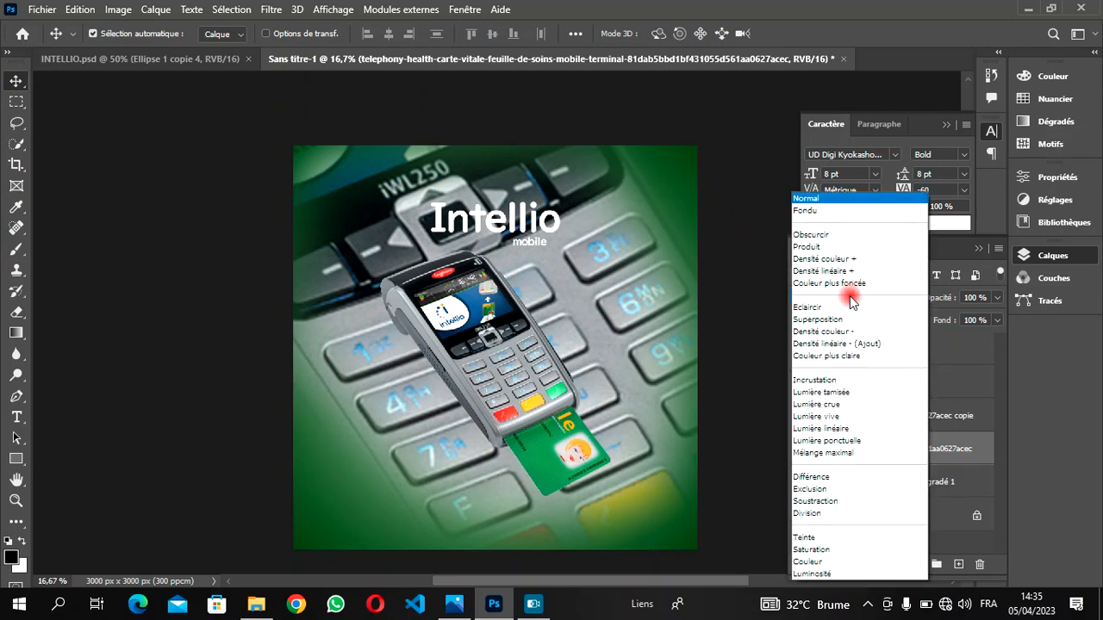
left_click(817, 383)
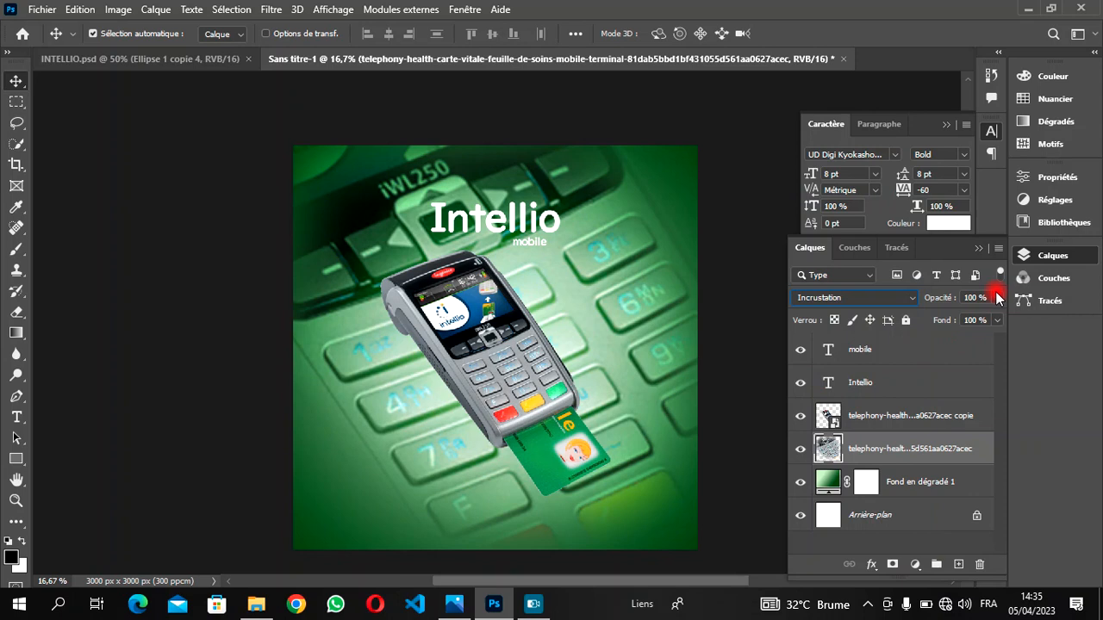
left_click_drag(998, 299, 930, 328)
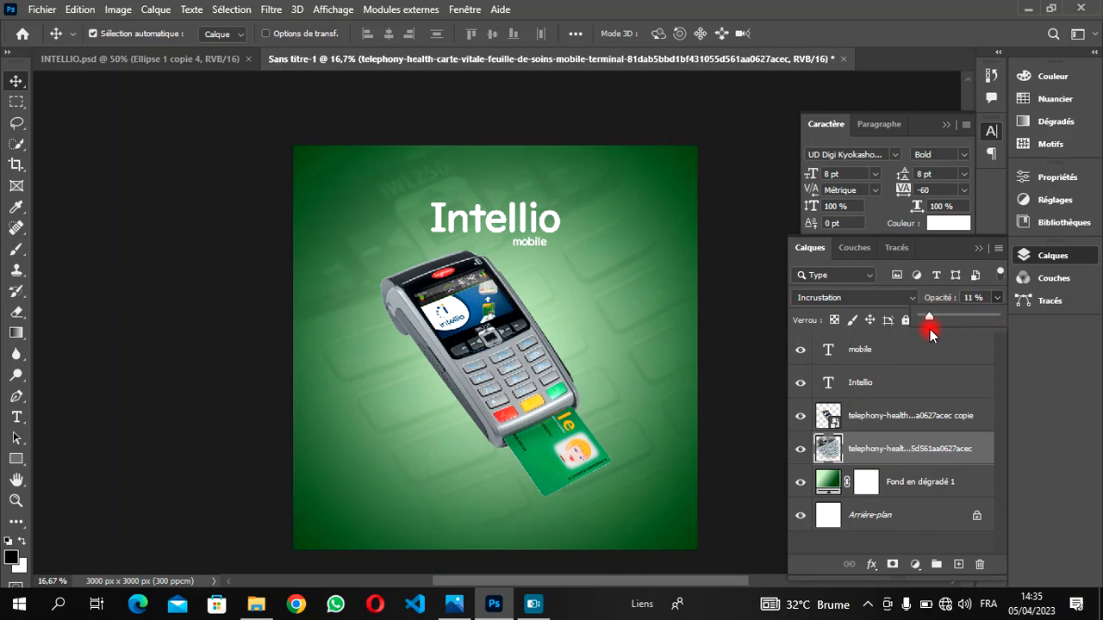
left_click_drag(929, 329, 928, 329)
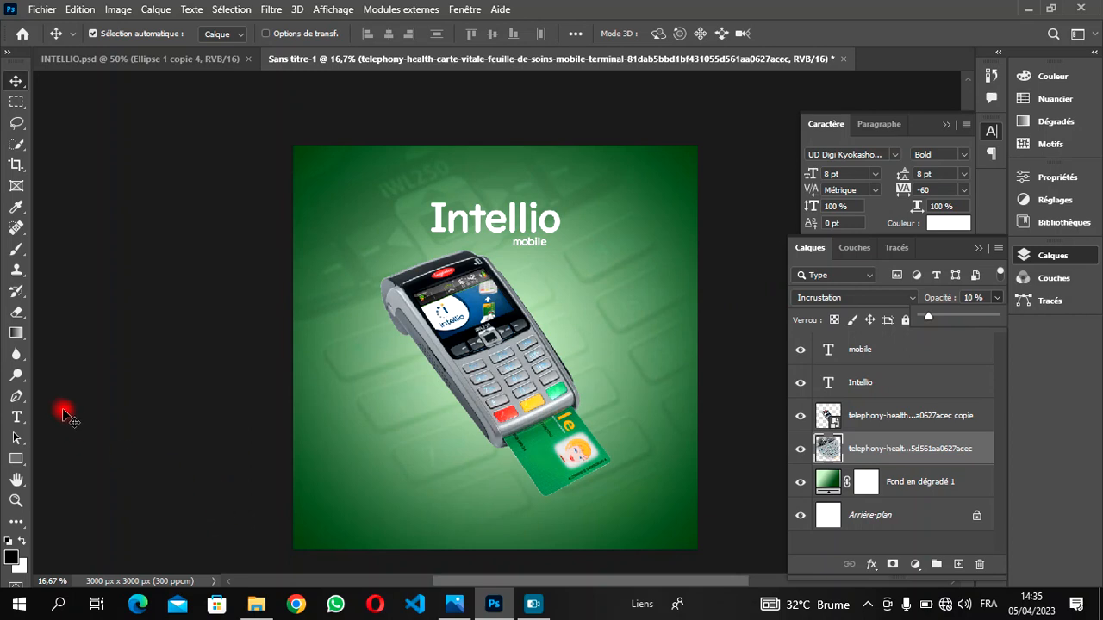
left_click_drag(86, 398, 90, 387)
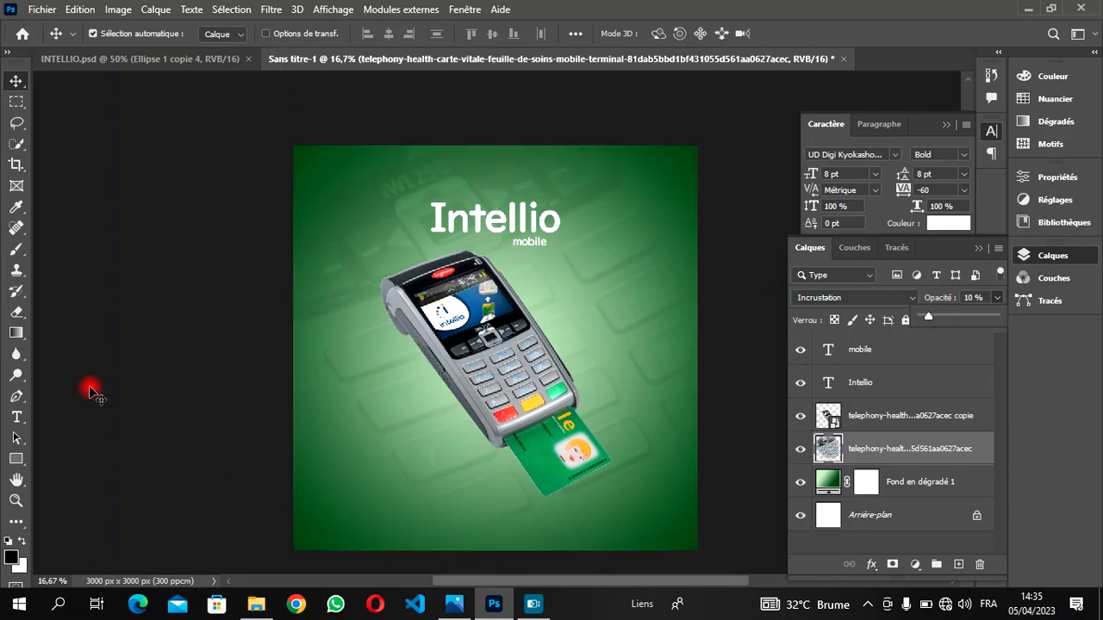
scroll(89, 387, "down", 1)
scroll(89, 385, "up", 1)
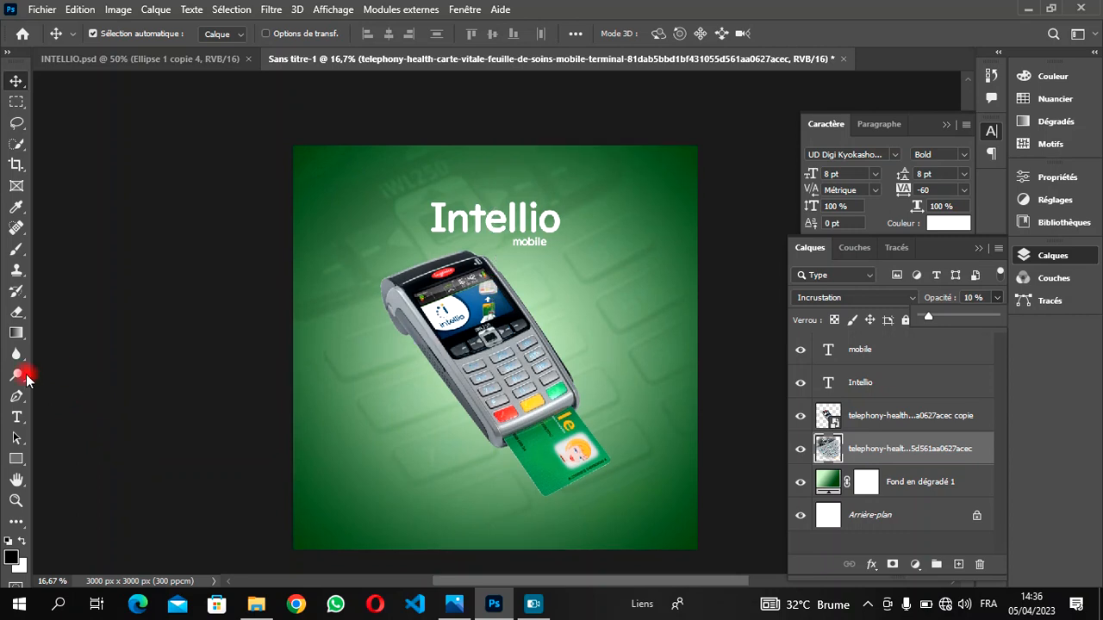
scroll(464, 404, "down", 1)
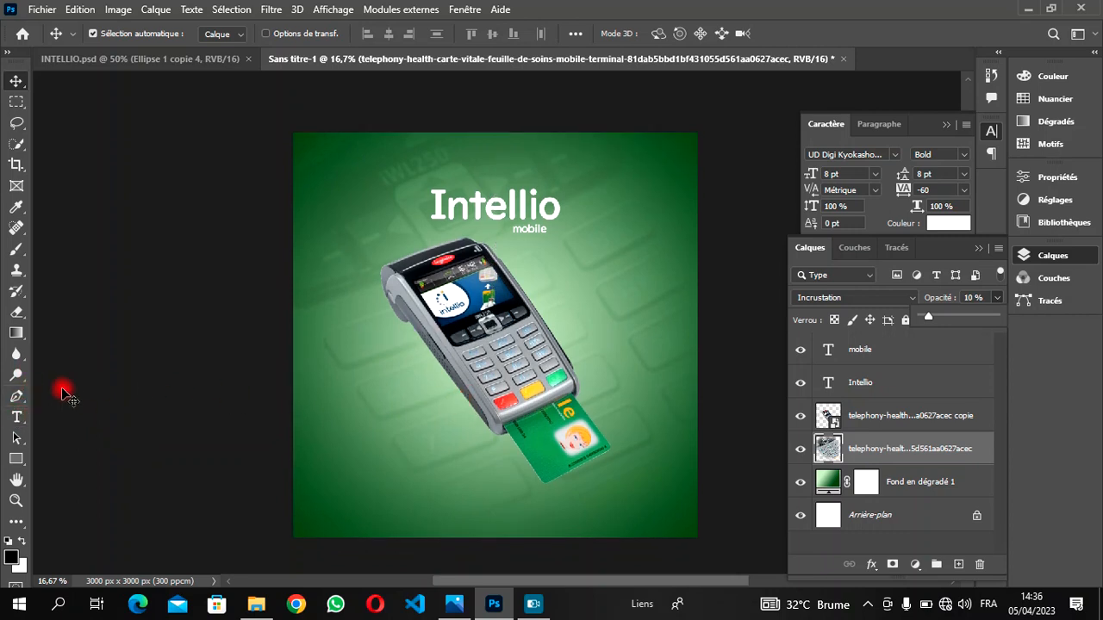
Step: Draw a rounded rectangle about 884 by 1620 px with 30 px corners behind the small terminal
left_click(16, 466)
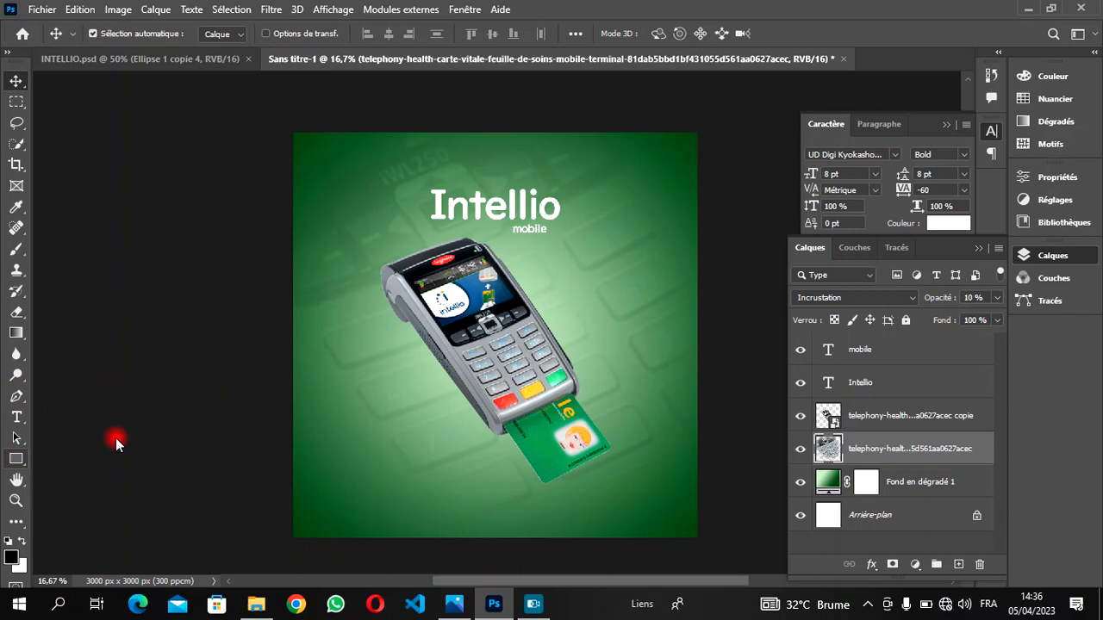
left_click(13, 462)
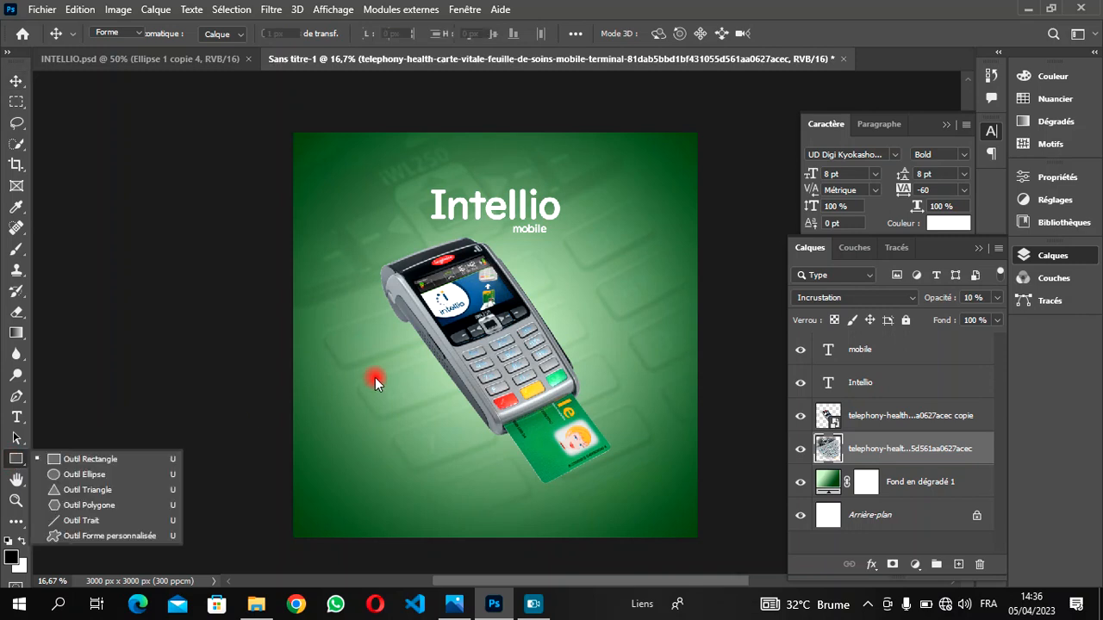
left_click(95, 459)
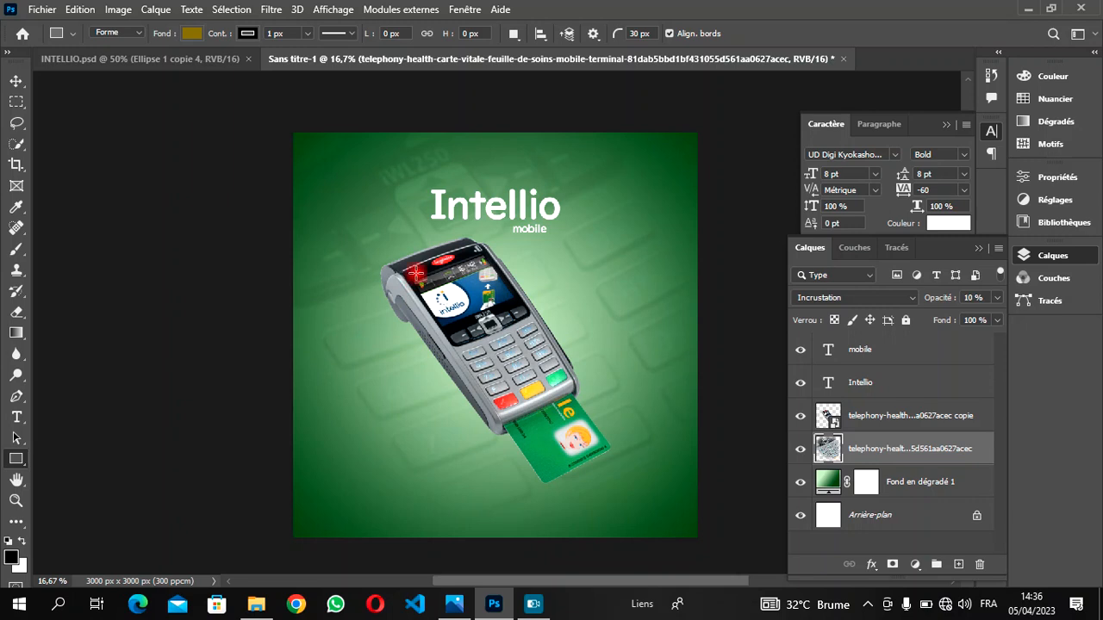
left_click_drag(393, 223, 511, 440)
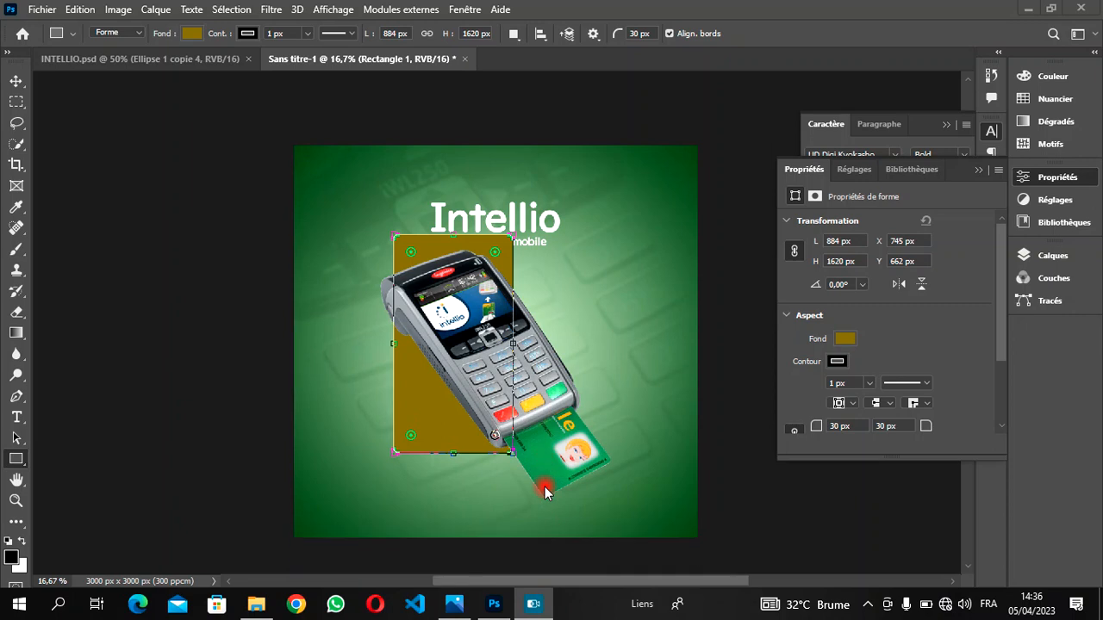
left_click(976, 171)
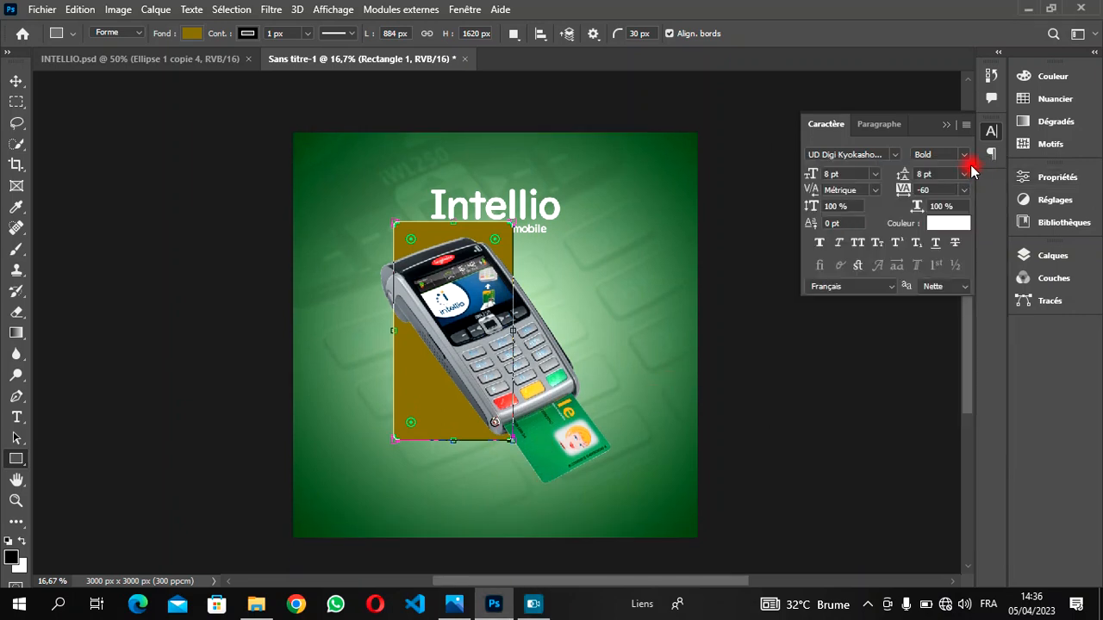
left_click(943, 127)
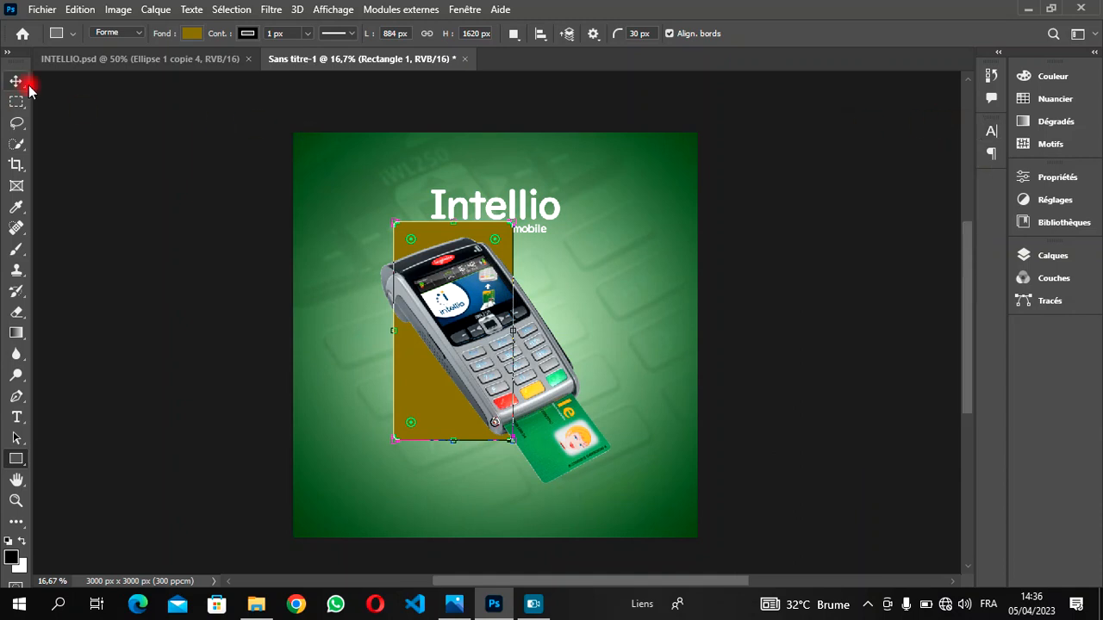
Step: Remove the rectangle's fill and give it a yellow-orange outline 17 px wide
left_click(197, 34)
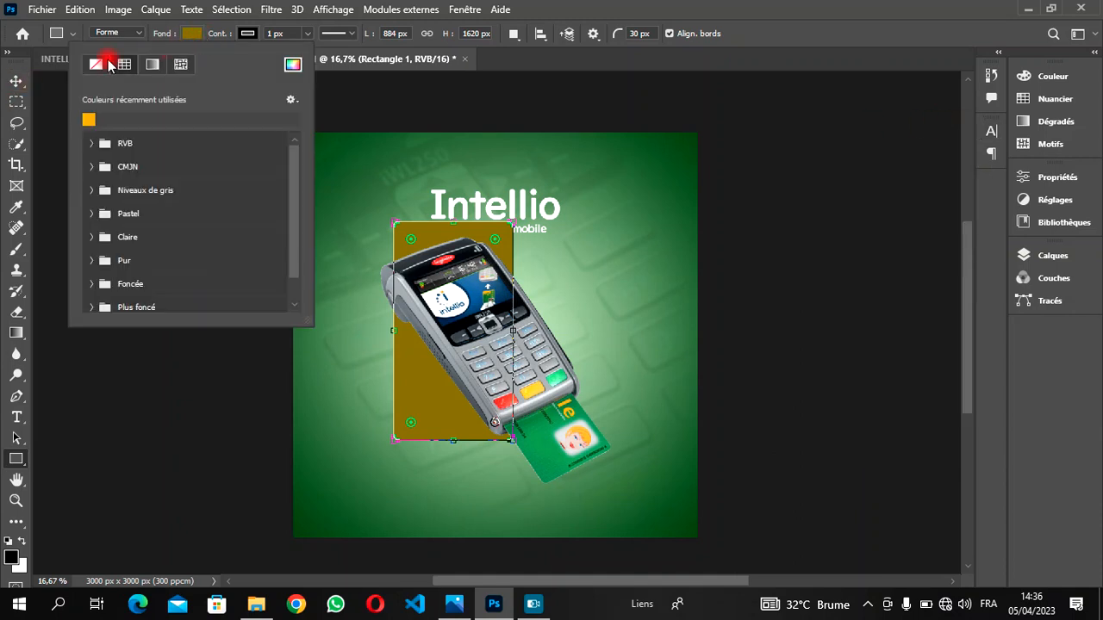
left_click(97, 65)
left_click(249, 33)
left_click(144, 118)
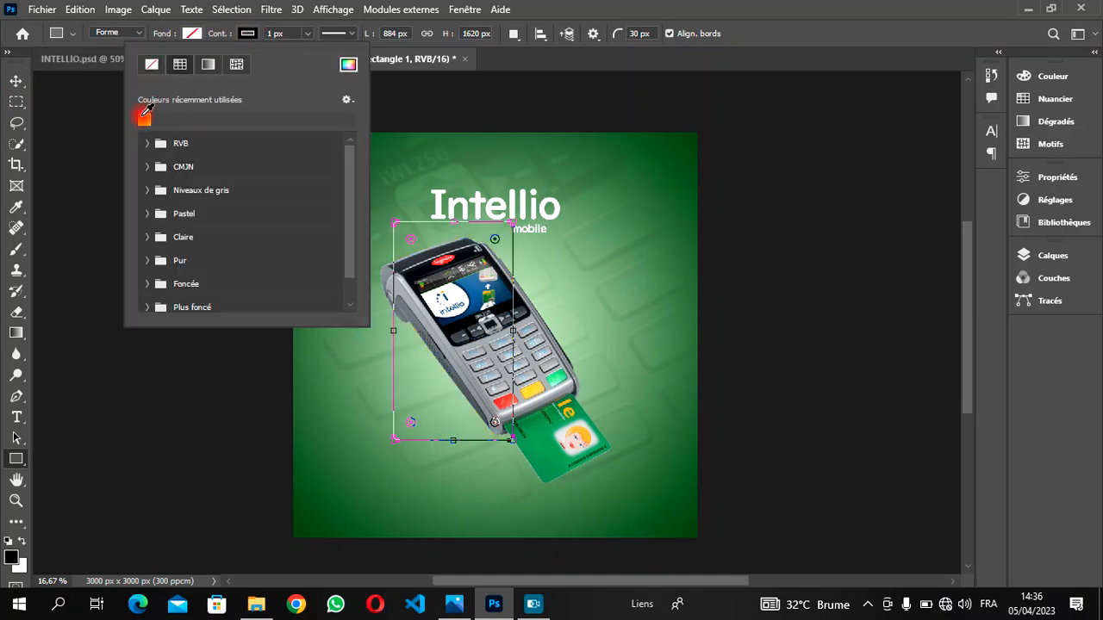
left_click(273, 33)
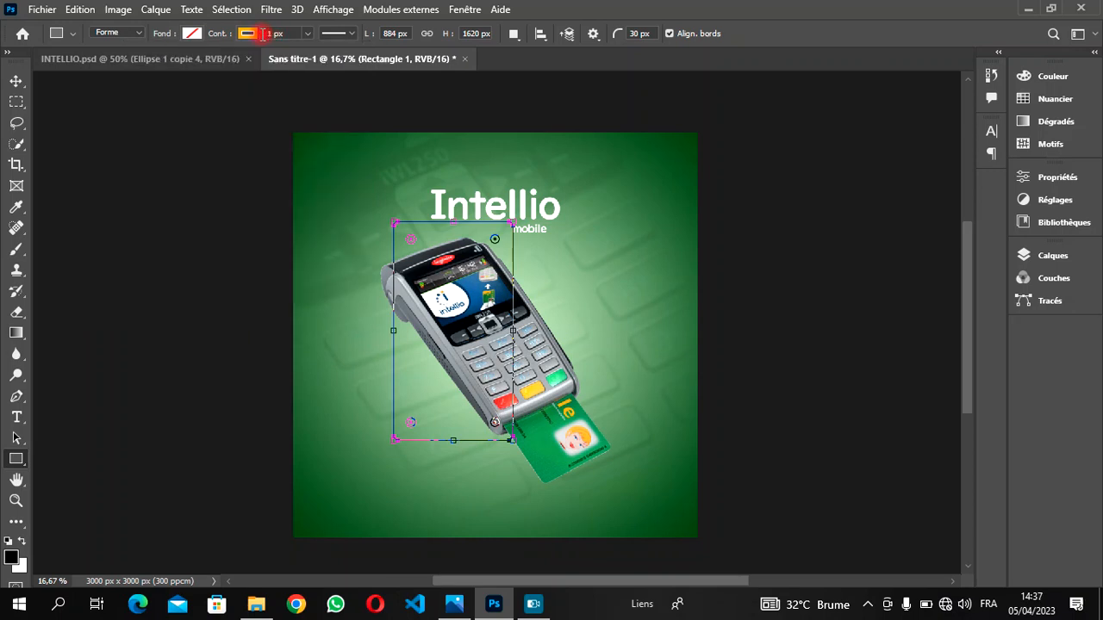
left_click(273, 35)
key("Return")
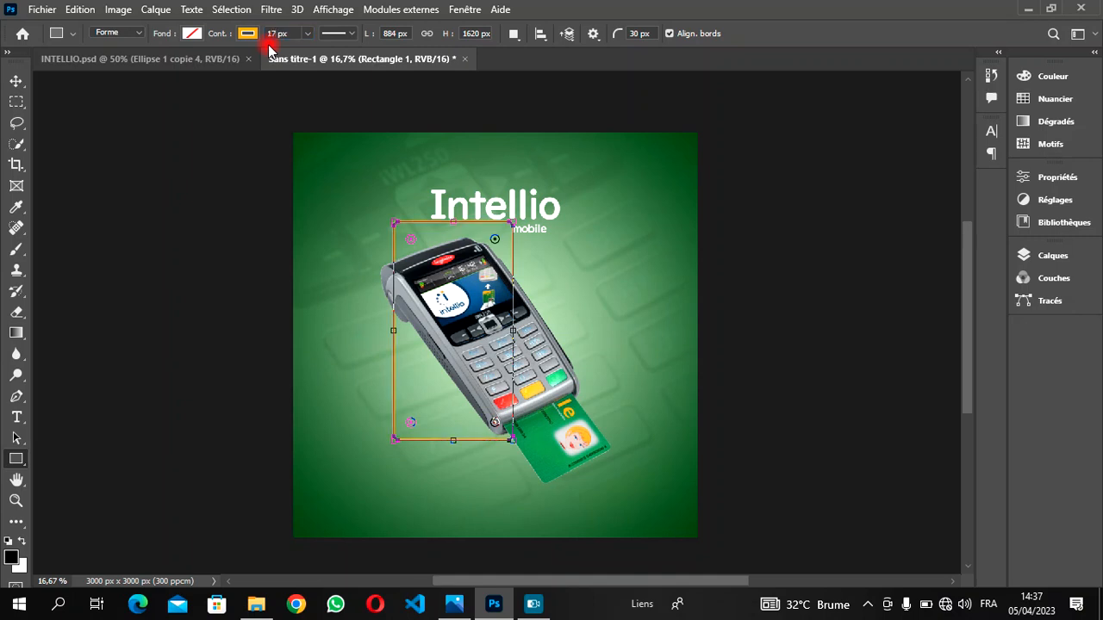
Step: Rotate the outlined rectangle about -27.6° to match the terminal's tilt and move its layer above the terminal copy
left_click(13, 79)
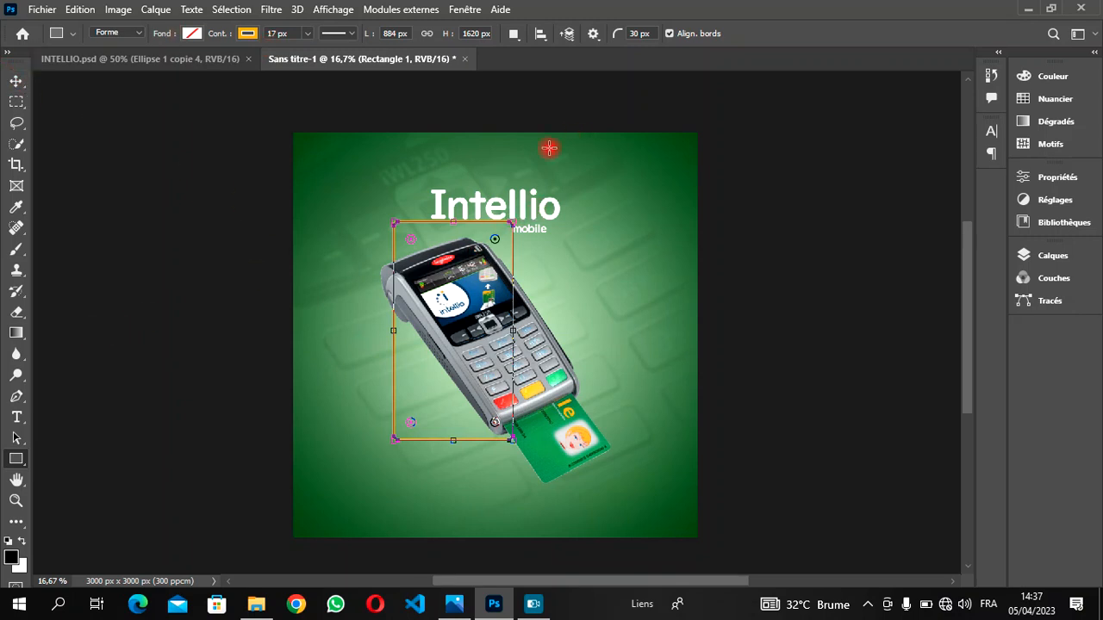
left_click(17, 80)
left_click_drag(479, 160, 483, 164)
key("ctrl+t")
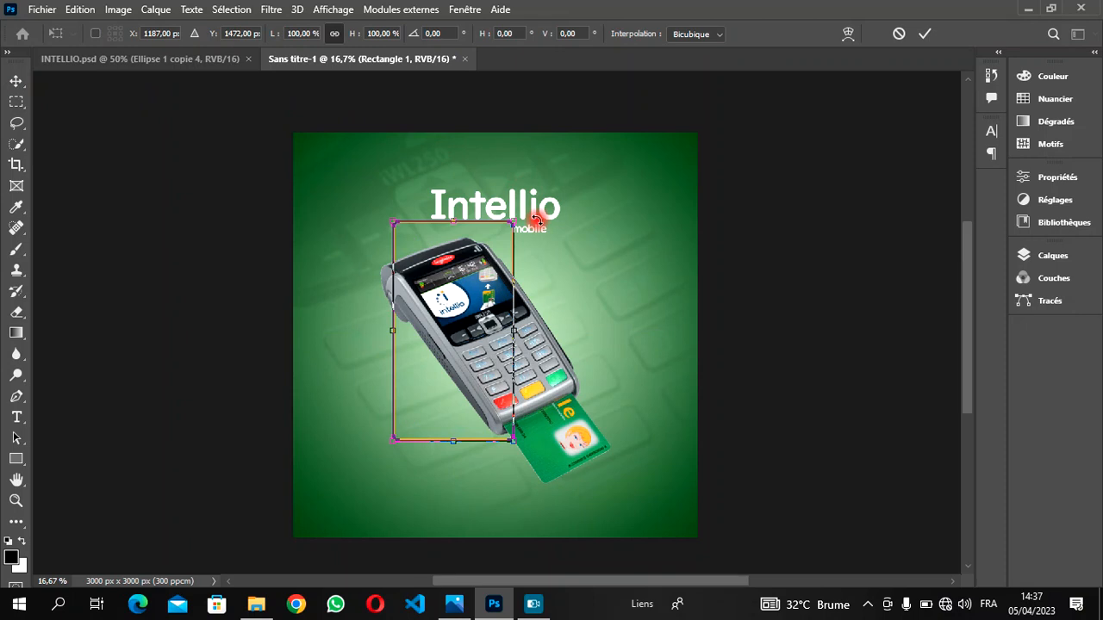
left_click_drag(550, 215, 480, 183)
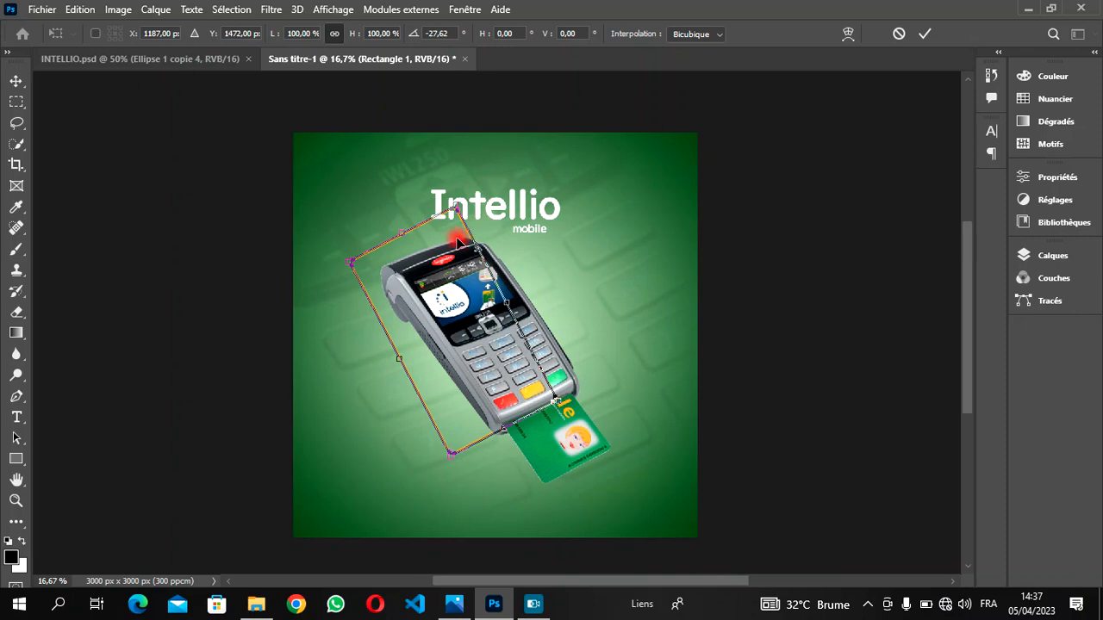
left_click(928, 34)
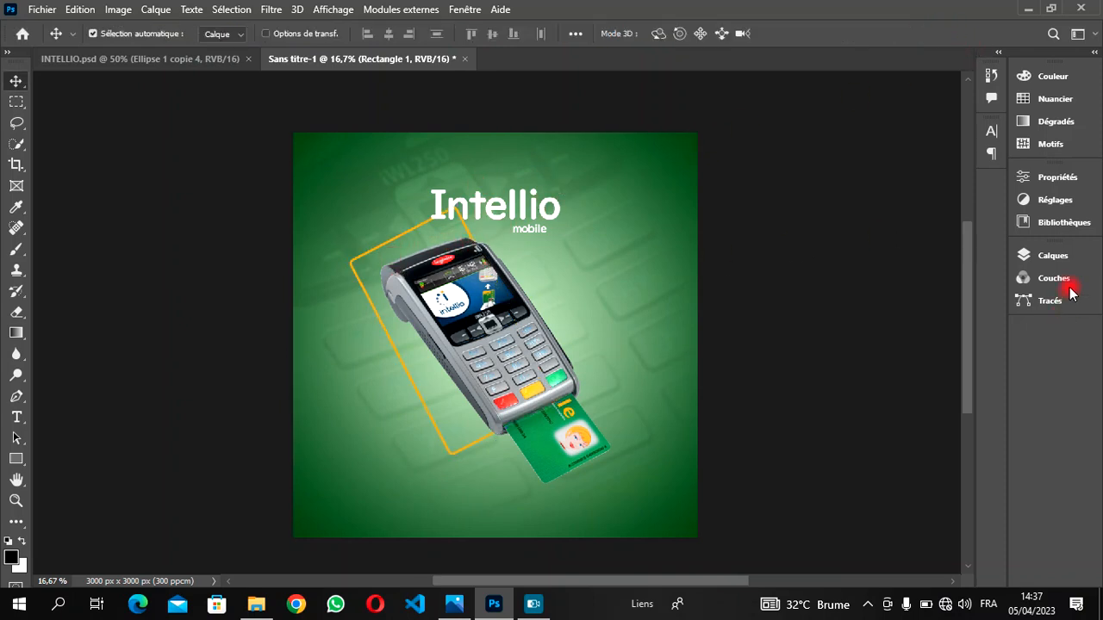
left_click(1067, 255)
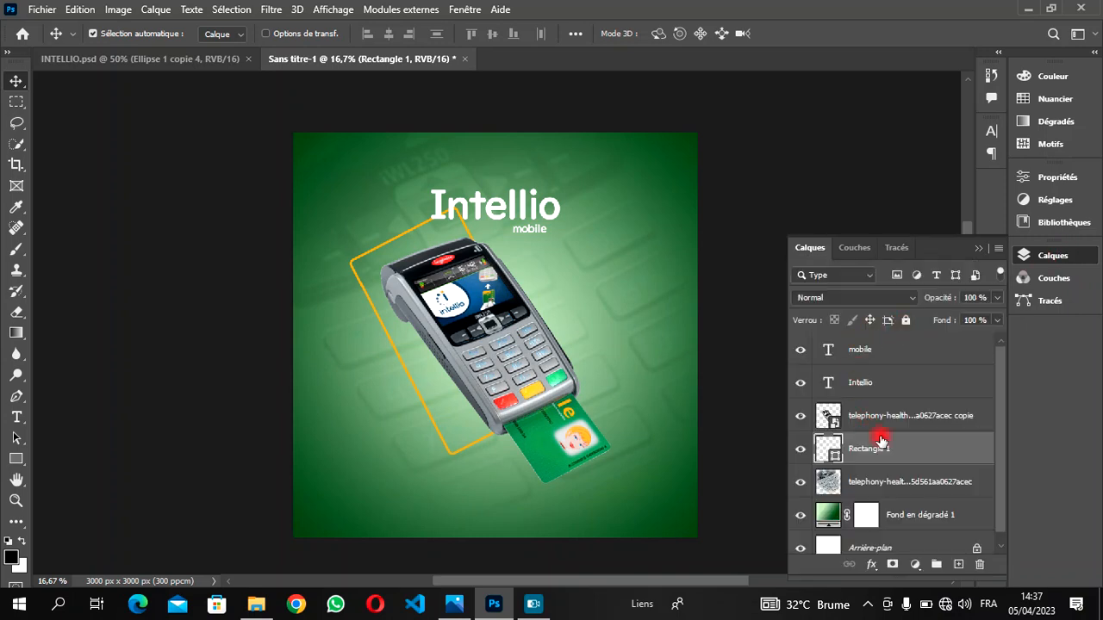
left_click_drag(881, 448, 887, 402)
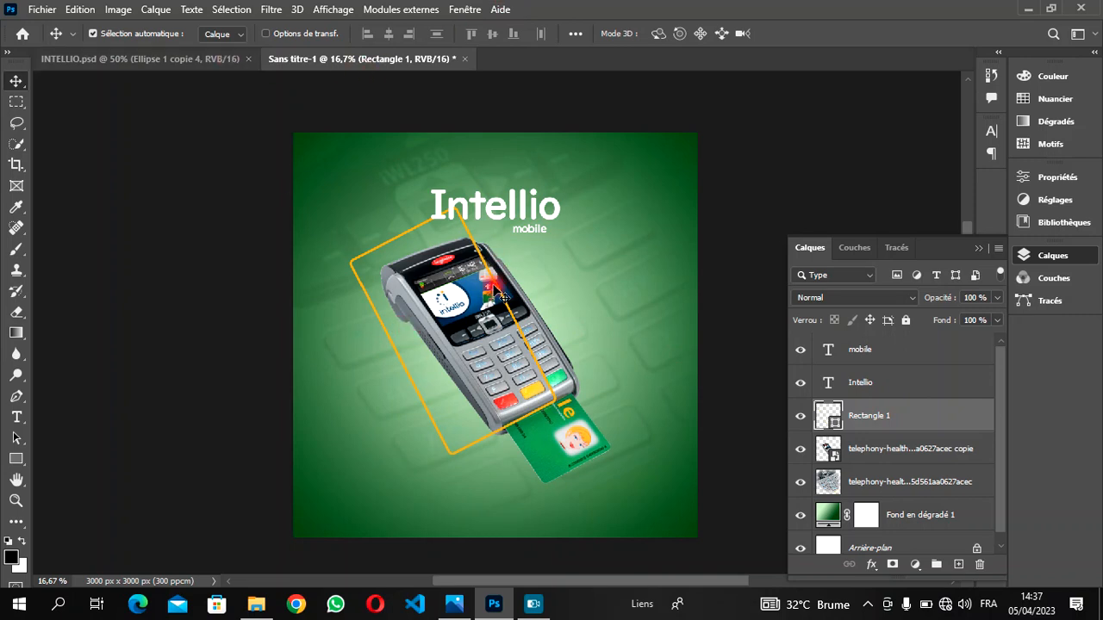
Step: Move the yellow outlined rectangle to the horizontal centre over the payment terminal and scale it proportionally to 108%
left_click_drag(497, 284, 534, 299)
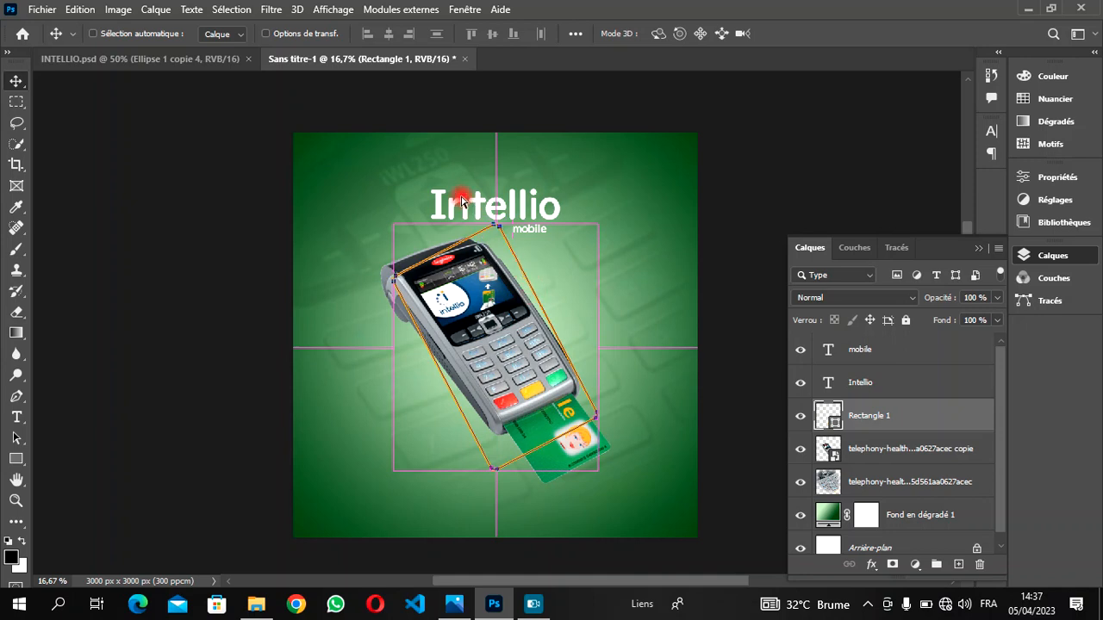
key("ctrl+t")
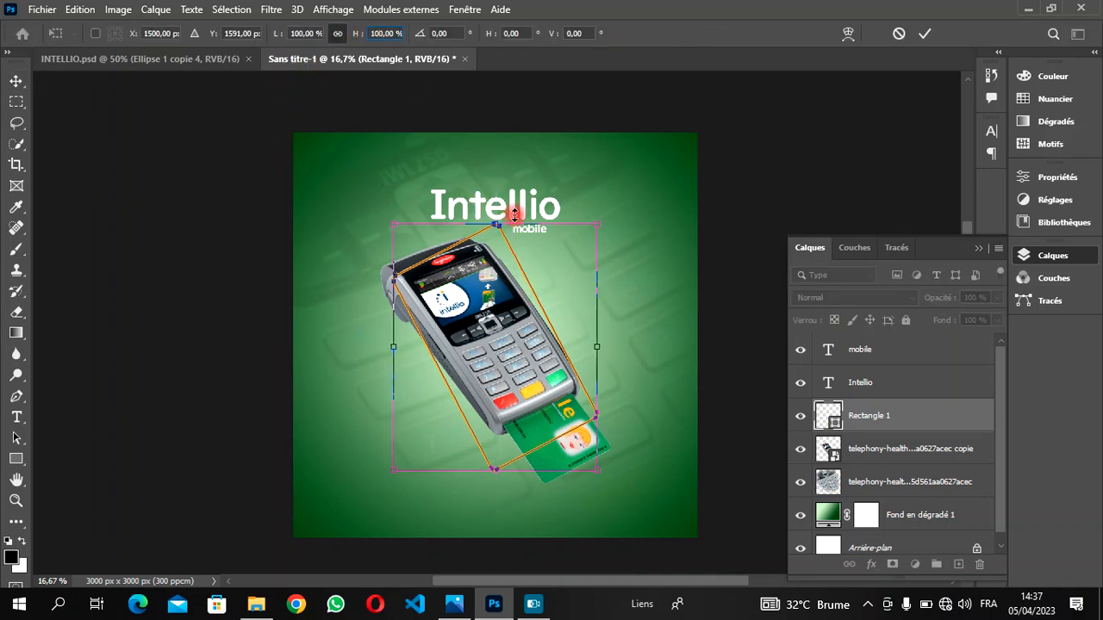
key("Up")
key("Up")
key("Up")
key("Up")
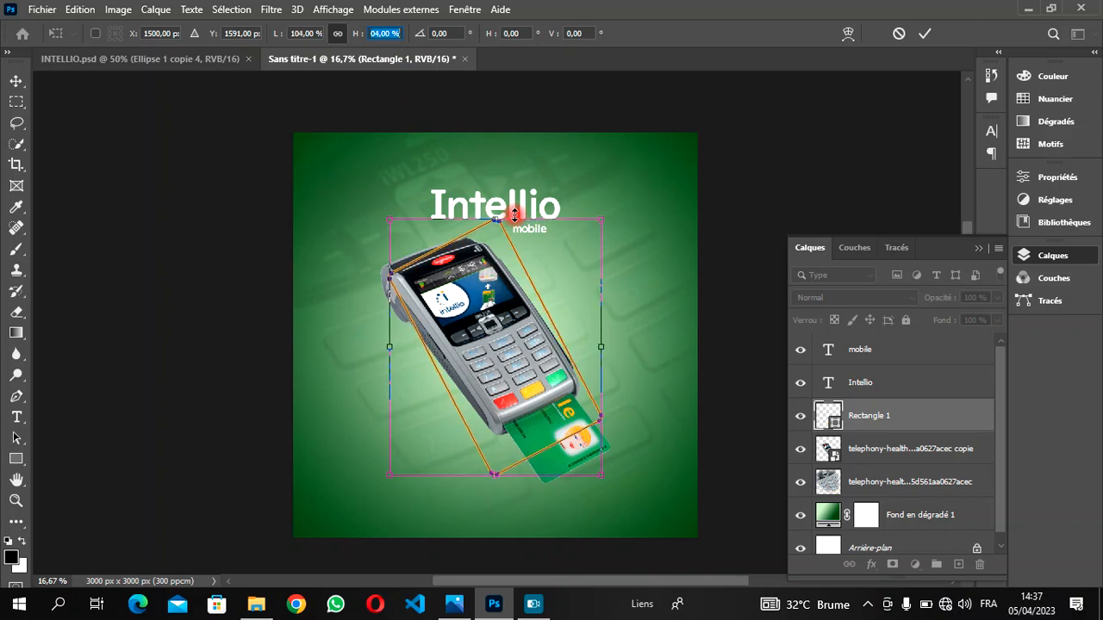
key("Up")
key("Up")
key("Up")
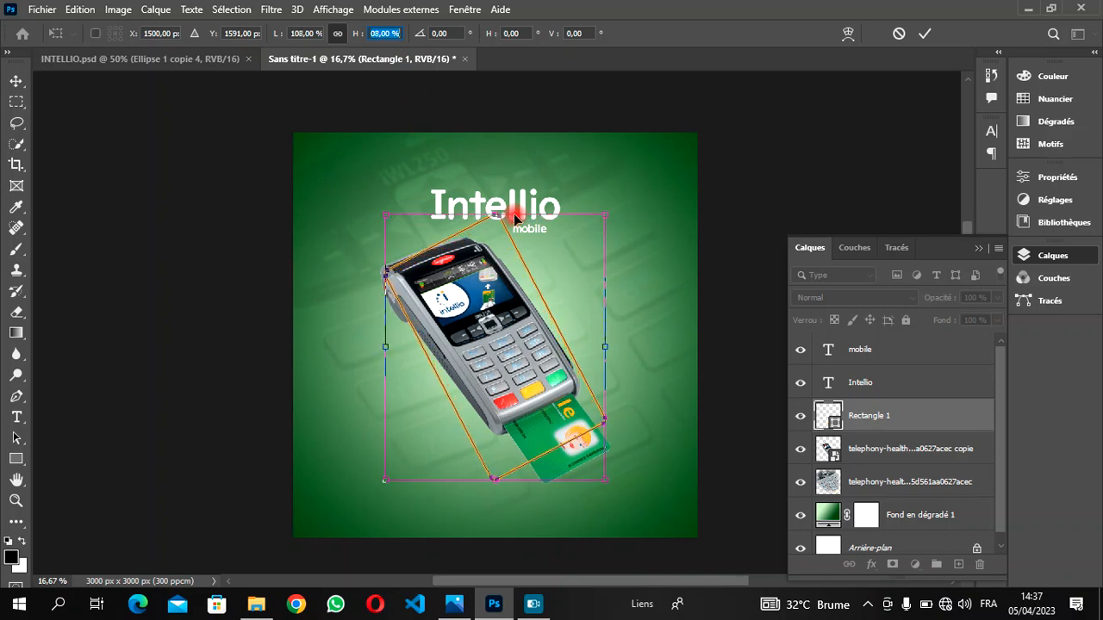
left_click(935, 34)
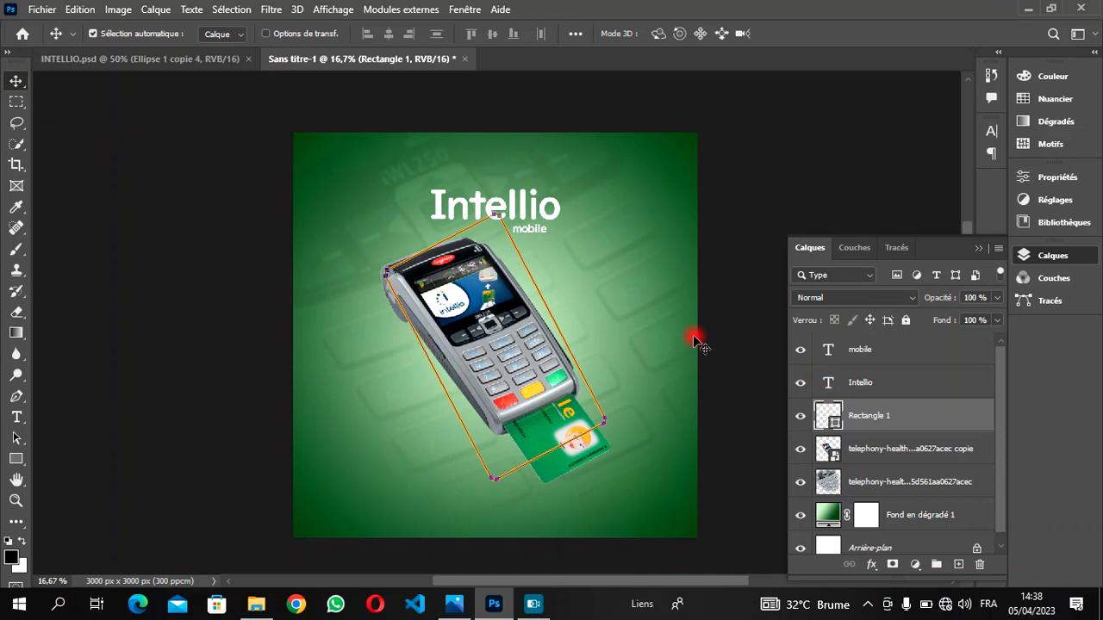
left_click(611, 295)
left_click(867, 401)
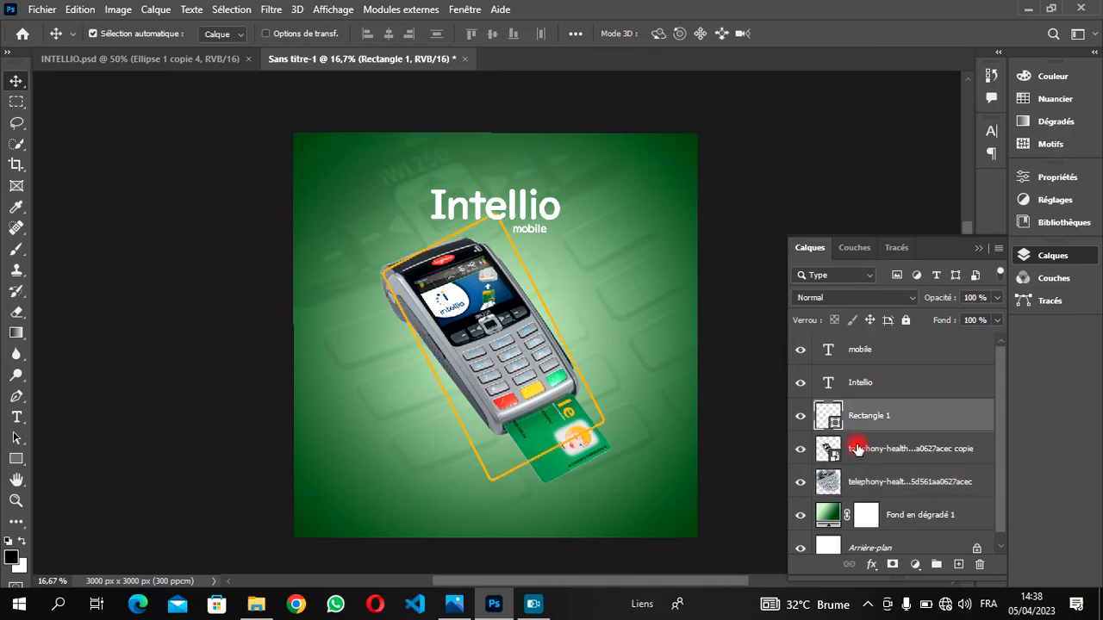
key("ctrl+z")
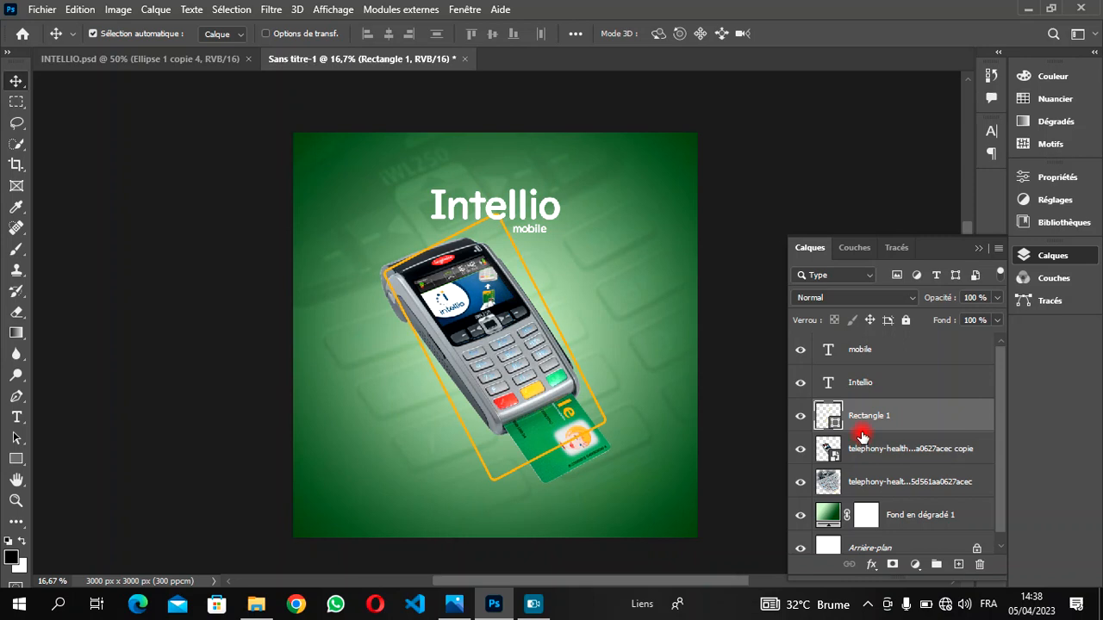
Step: Nudge the yellow frame slightly downward over the terminal so its lower corner sits just below the inserted card
key("shift+Up")
key("shift+Up")
key("shift+Up")
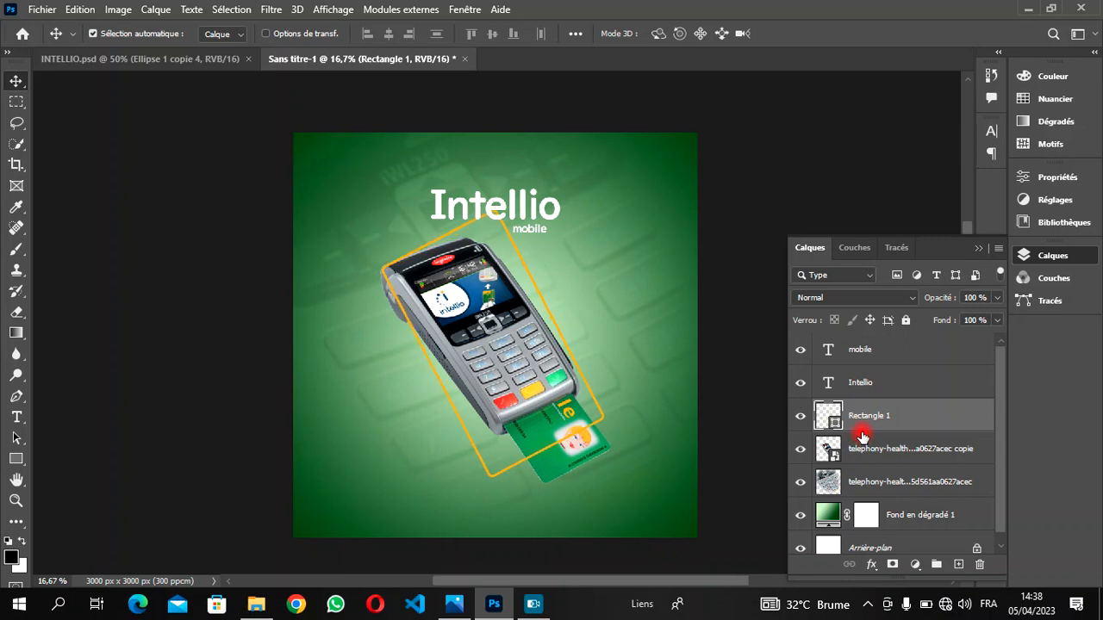
key("shift+Left")
key("shift+Left")
key("shift+Left")
key("shift+Left")
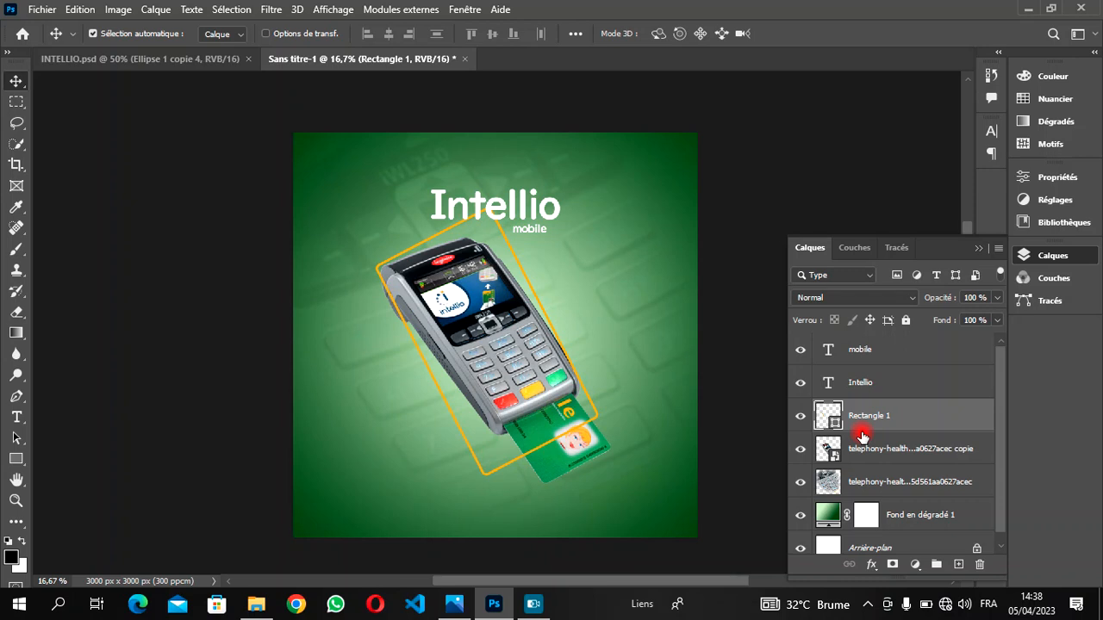
key("shift+Down")
key("shift+Down")
key("shift+Down")
key("shift+Right")
key("shift+Right")
key("shift+Right")
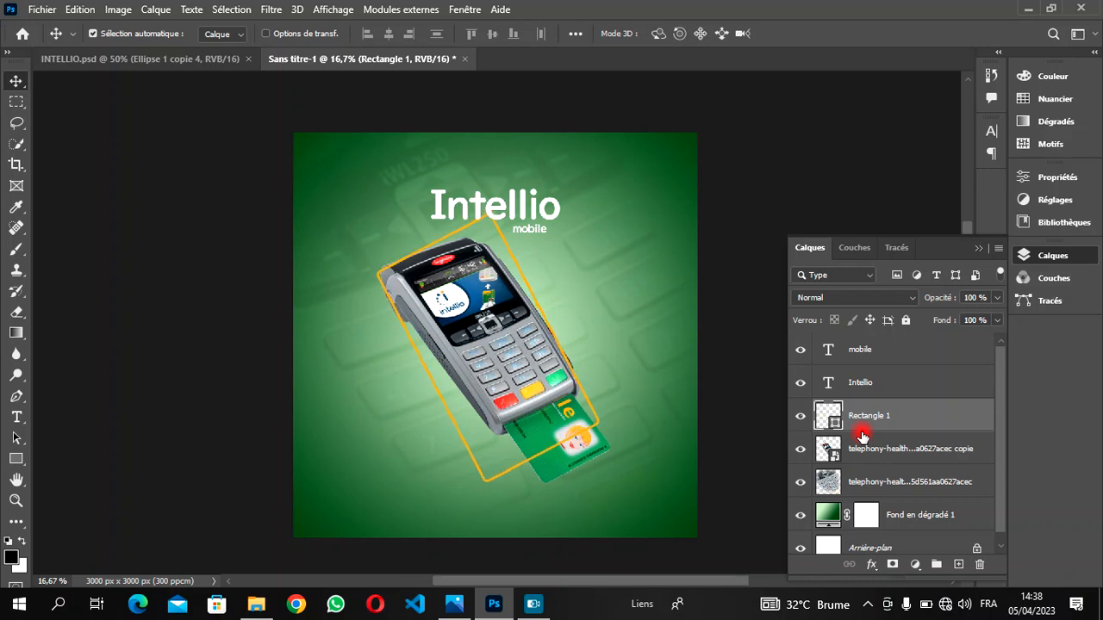
key("shift+Right")
key("shift+Right")
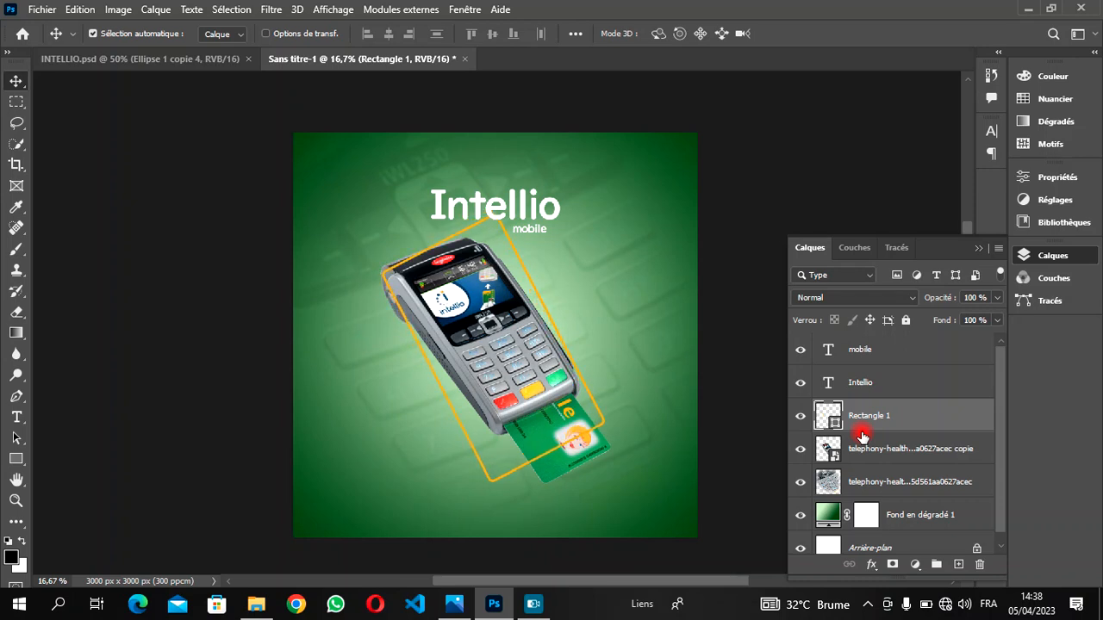
key("shift+Down")
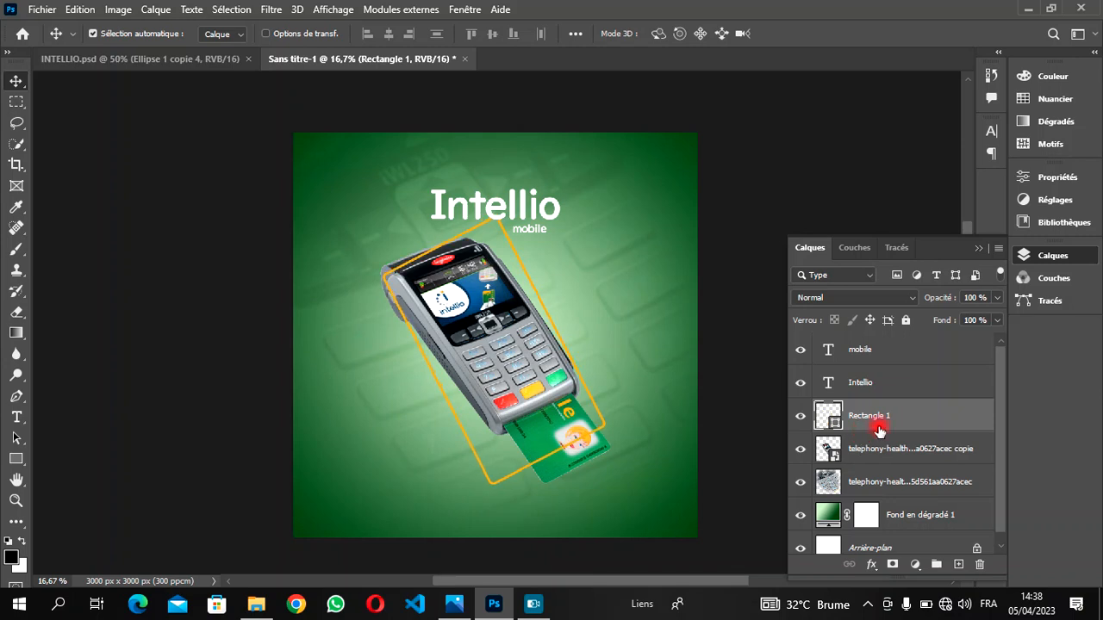
key("shift+Down")
key("shift+Right")
key("shift+Down")
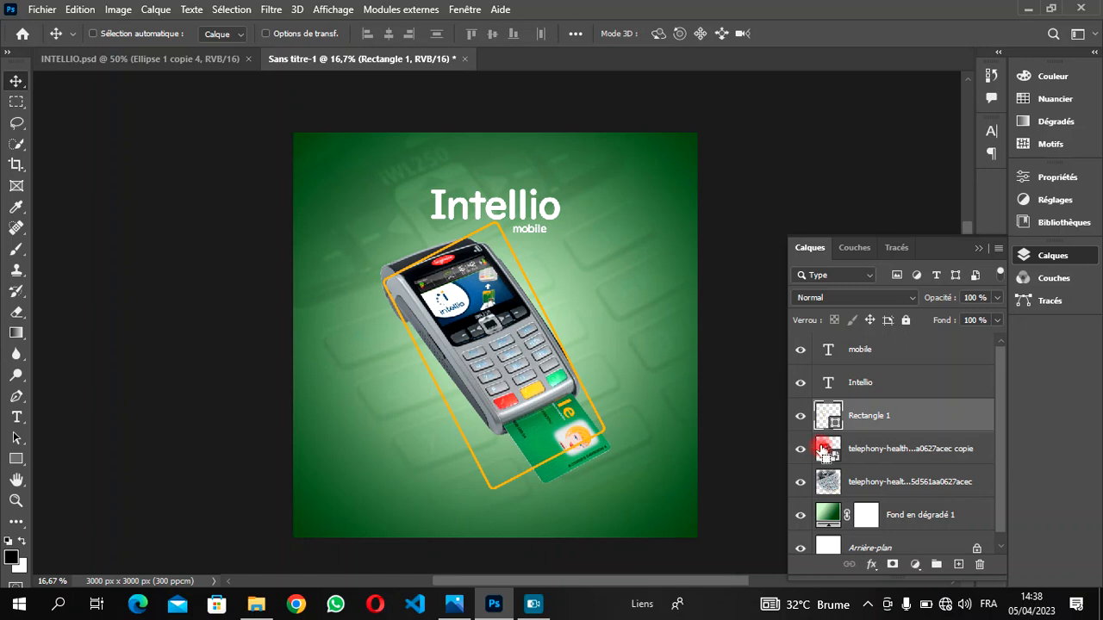
Step: Load the terminal copy's outline as a selection and subtract the green card from it with the Quick Selection tool
left_click(821, 448, "ctrl")
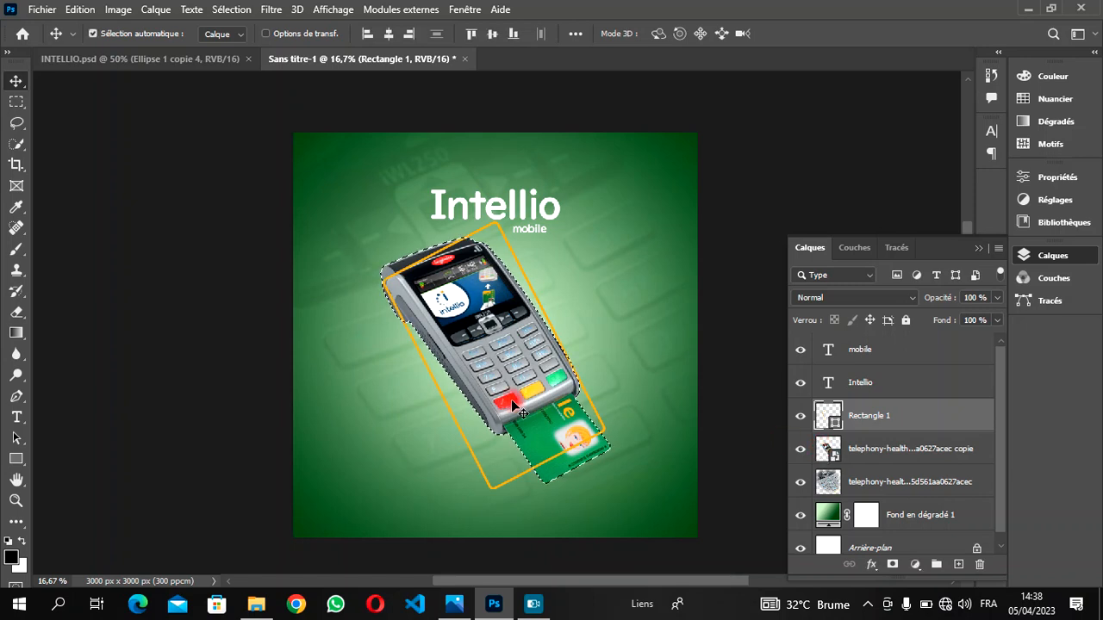
left_click(18, 144)
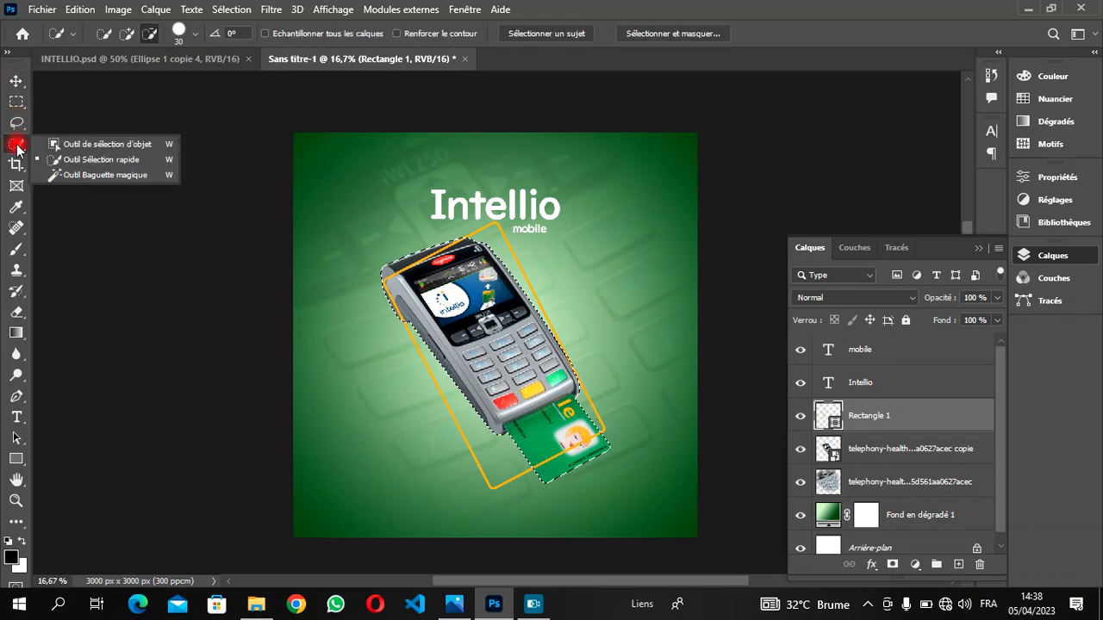
mouse_move(17, 144)
left_mouse_down()
mouse_move(54, 143)
mouse_move(78, 160)
left_mouse_up()
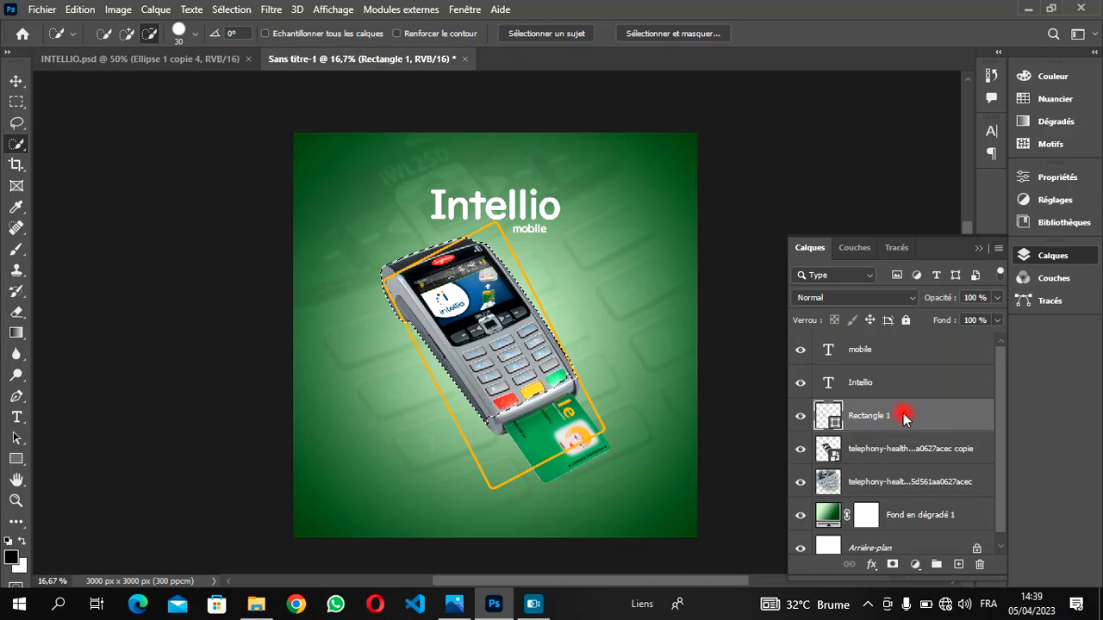
Step: Rasterize the Rectangle 1 layer and delete the parts of the yellow frame that cross the selected terminal body
right_click(904, 418)
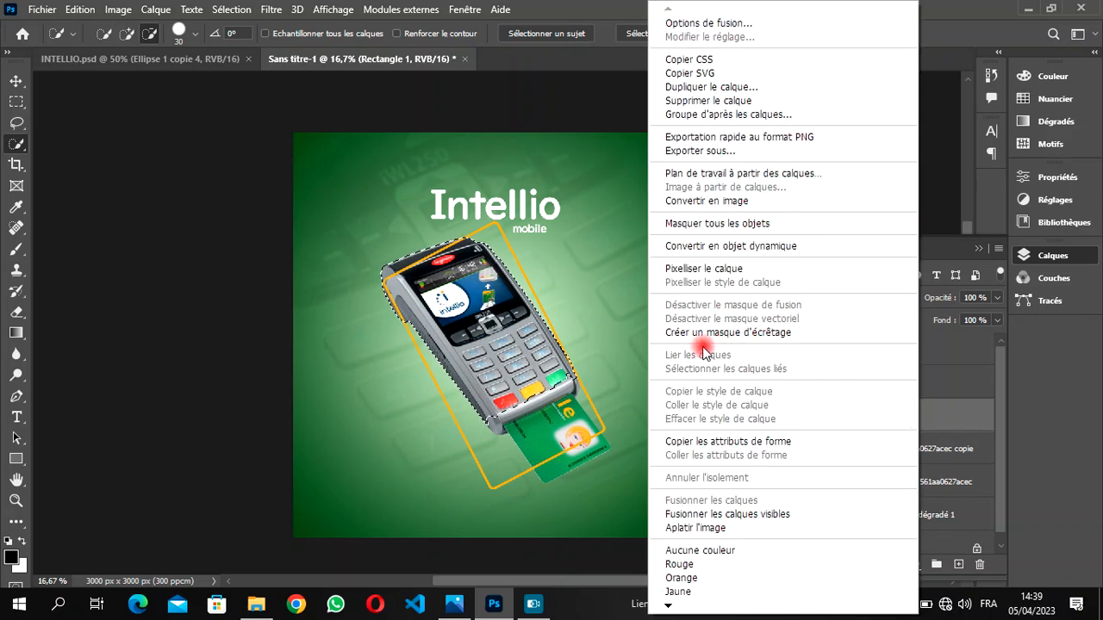
left_click(702, 268)
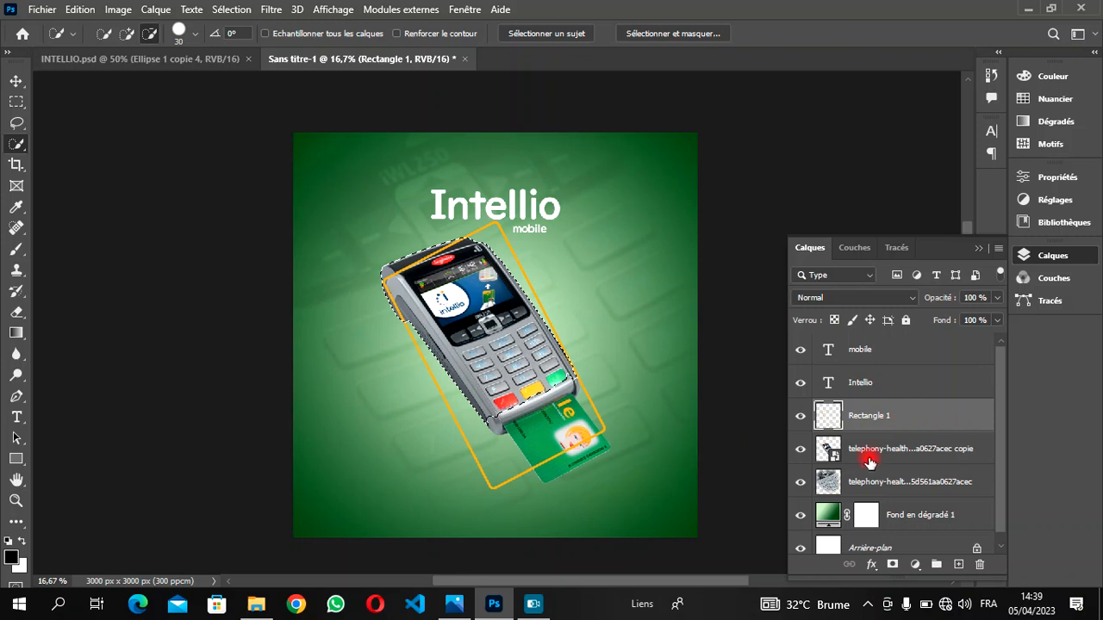
left_click(852, 442)
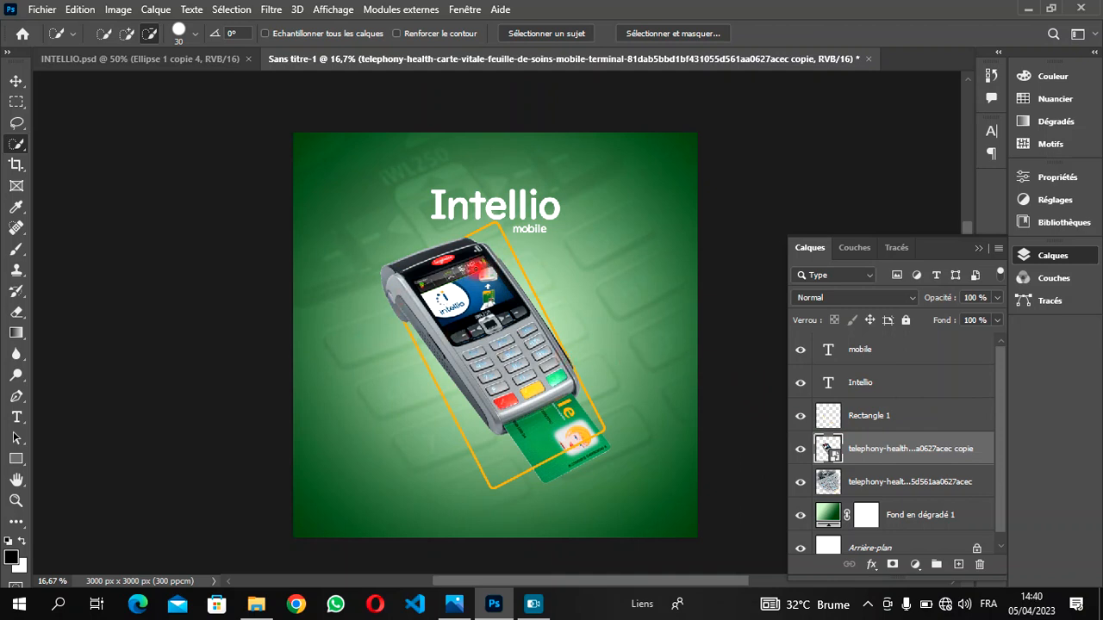
left_click(15, 78)
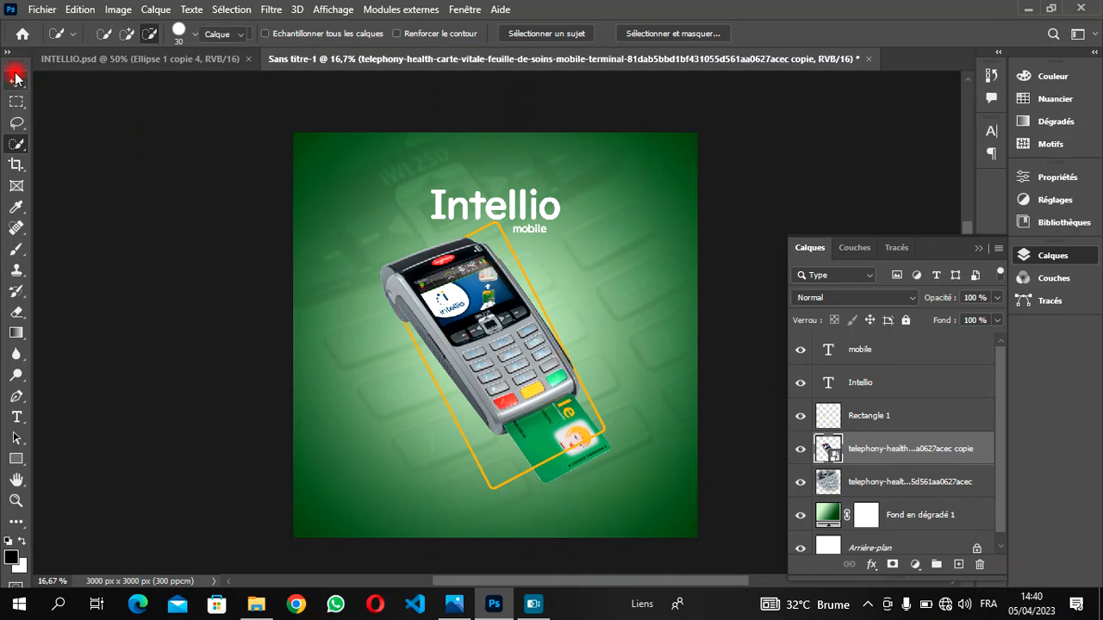
scroll(615, 350, "up", 3)
scroll(614, 349, "down", 3)
scroll(615, 350, "up", 1)
scroll(613, 349, "down", 1)
scroll(613, 349, "up", 1)
scroll(613, 349, "down", 1)
scroll(613, 349, "up", 1)
scroll(614, 349, "down", 1)
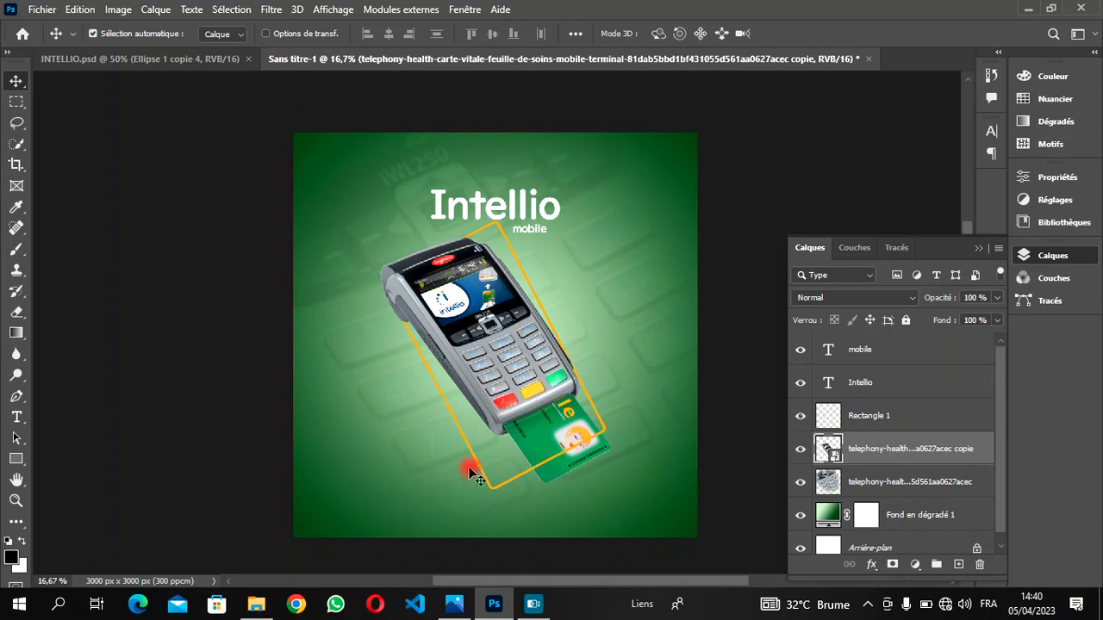
Step: Switch to File Explorer, open the FR DESIGN PRO folder on drive JMK (E:) and select the Ellipse 1 copie 4 image
left_click(256, 607)
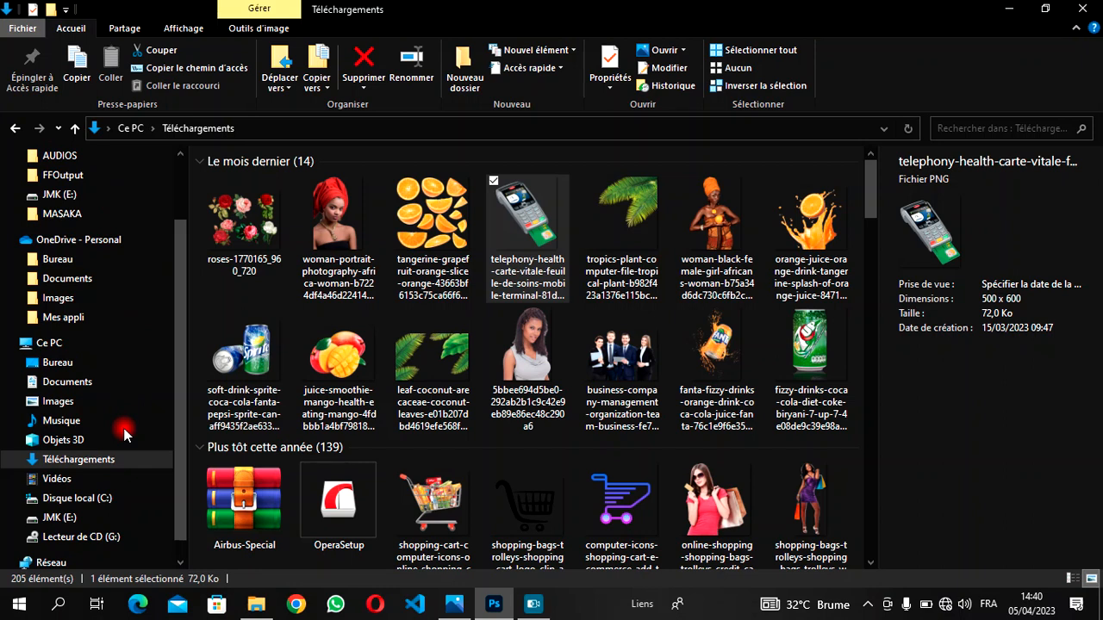
scroll(90, 440, "down", 1)
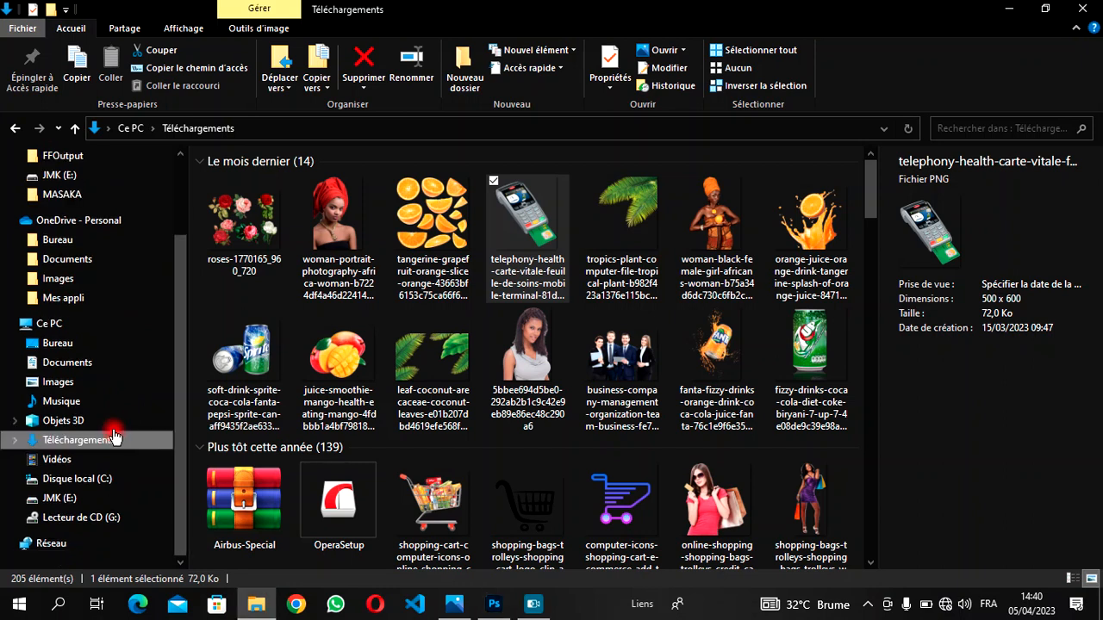
left_click(78, 501)
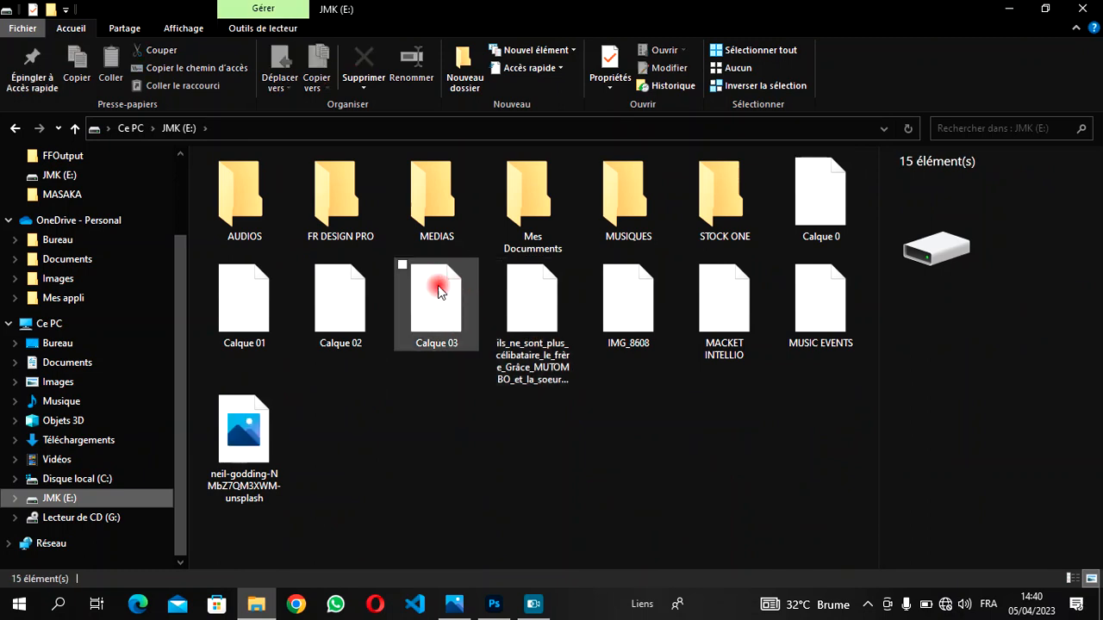
left_click(336, 220)
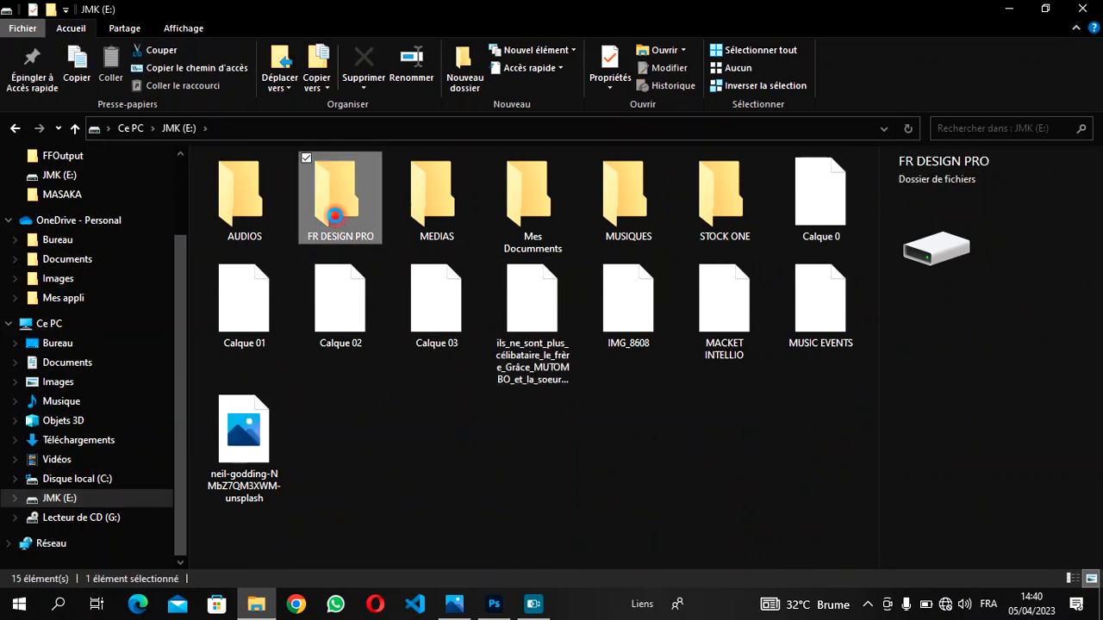
double_click(336, 215)
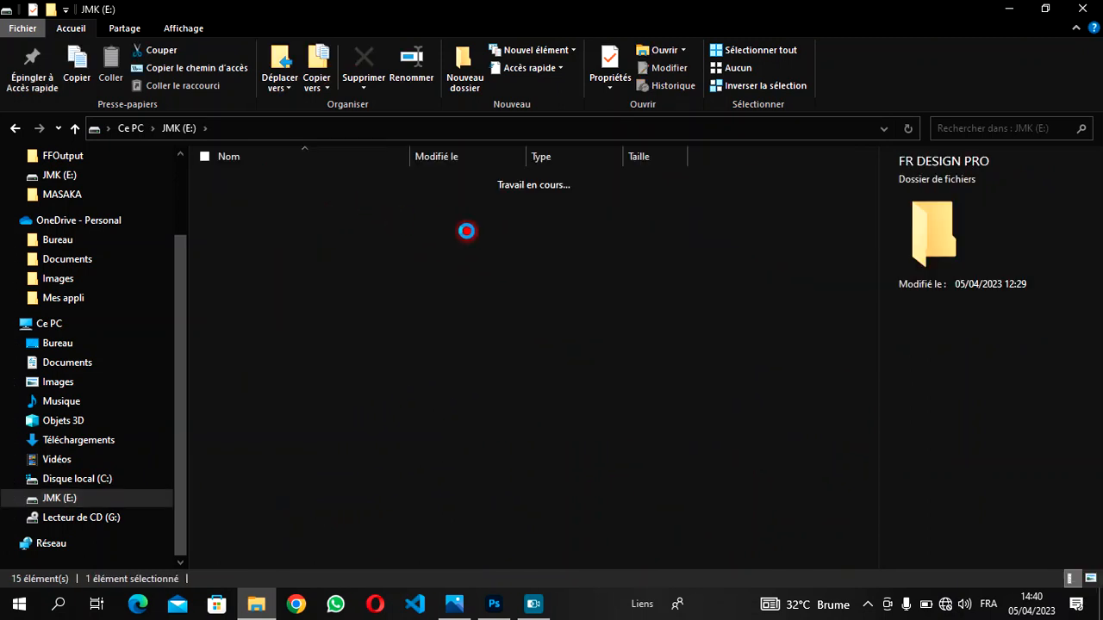
left_click(247, 181)
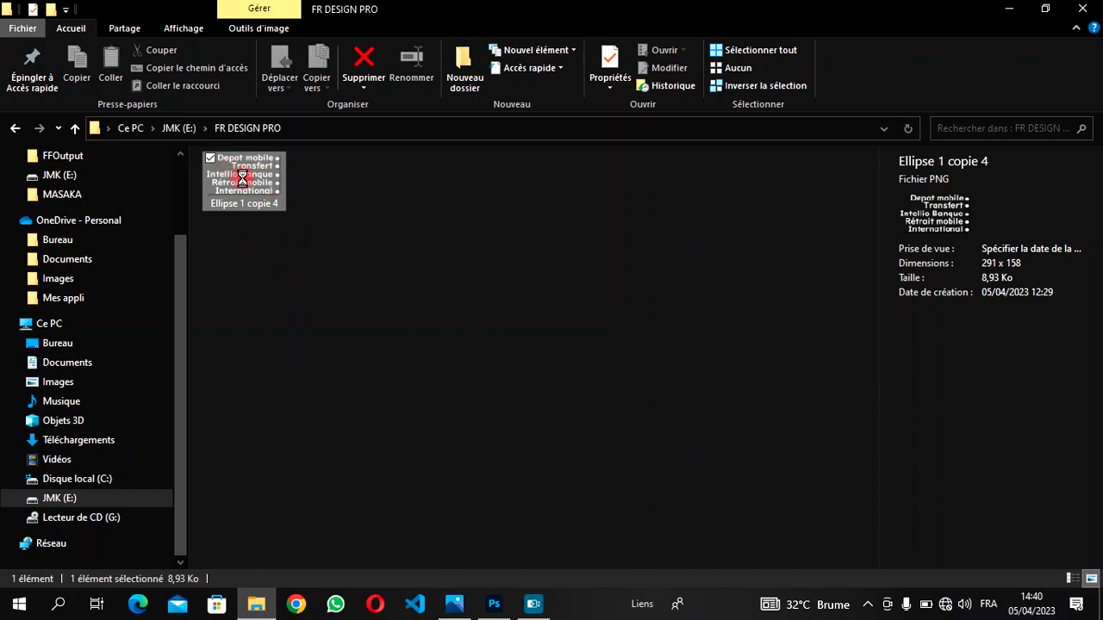
Step: Place the Ellipse 1 copie 4 services list in the poster, left of the terminal's lower end at about X 740, Y 2231 px
left_click(544, 594)
left_click_drag(236, 186, 442, 480)
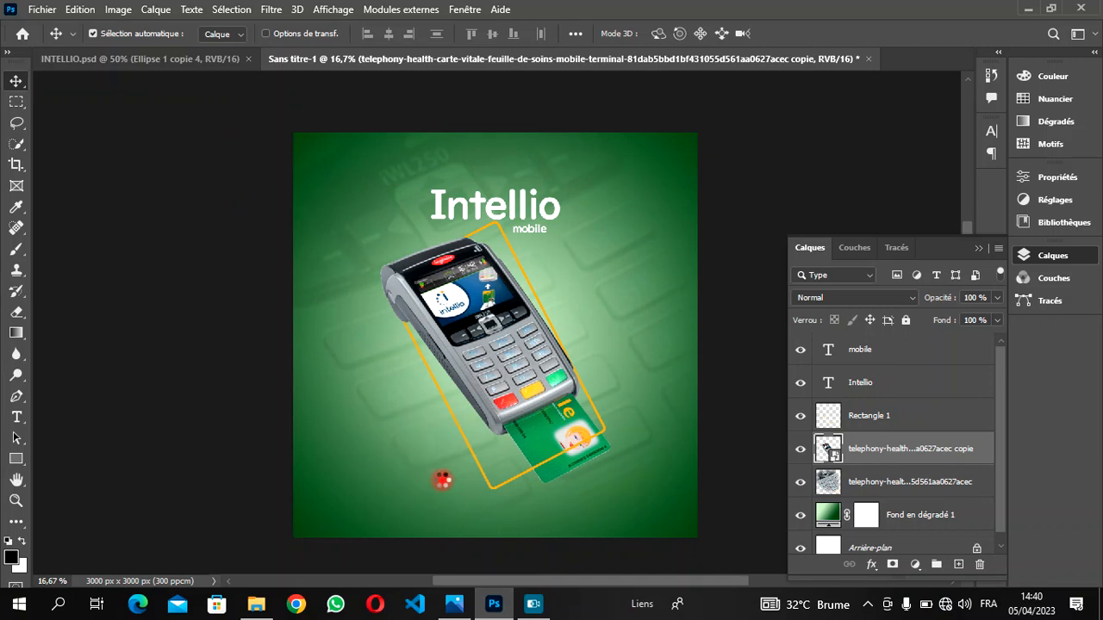
left_click_drag(518, 321, 415, 419)
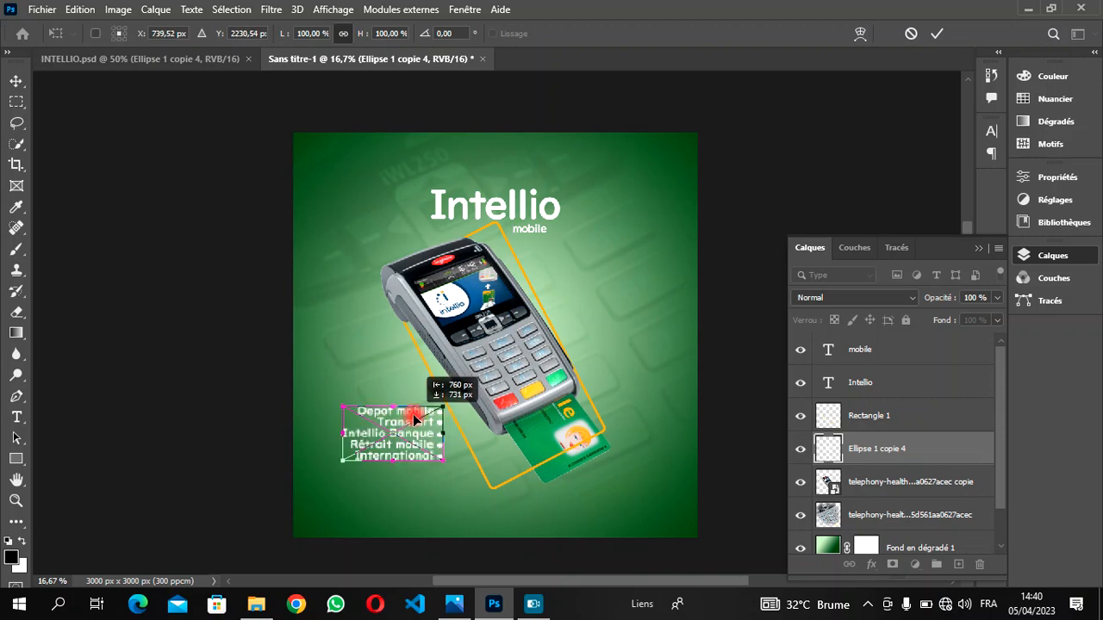
left_click_drag(414, 419, 414, 419)
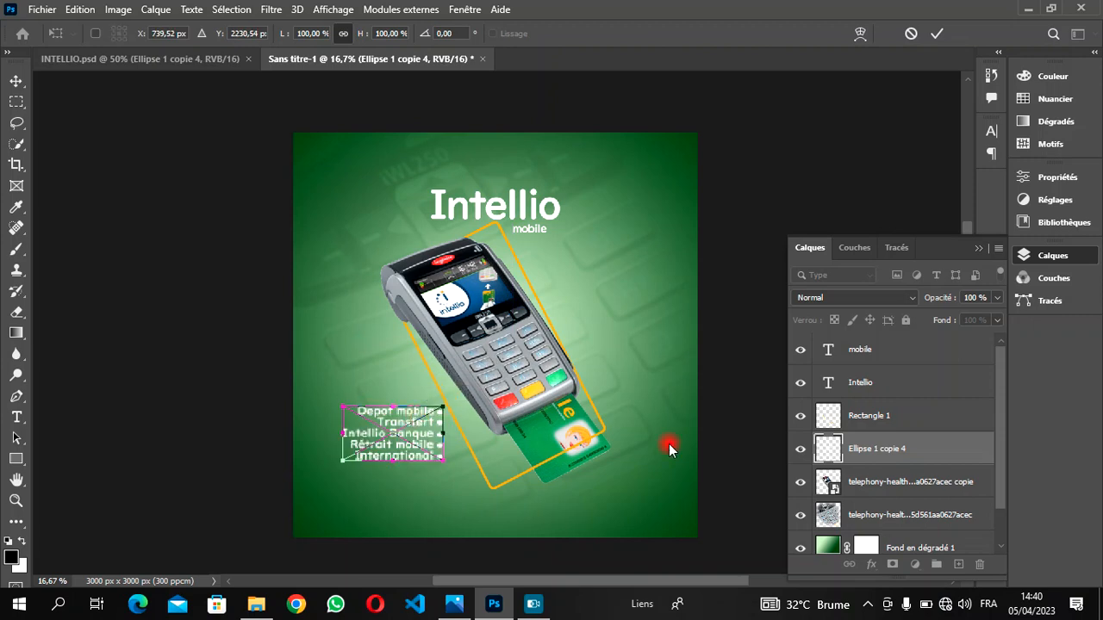
left_click(939, 36)
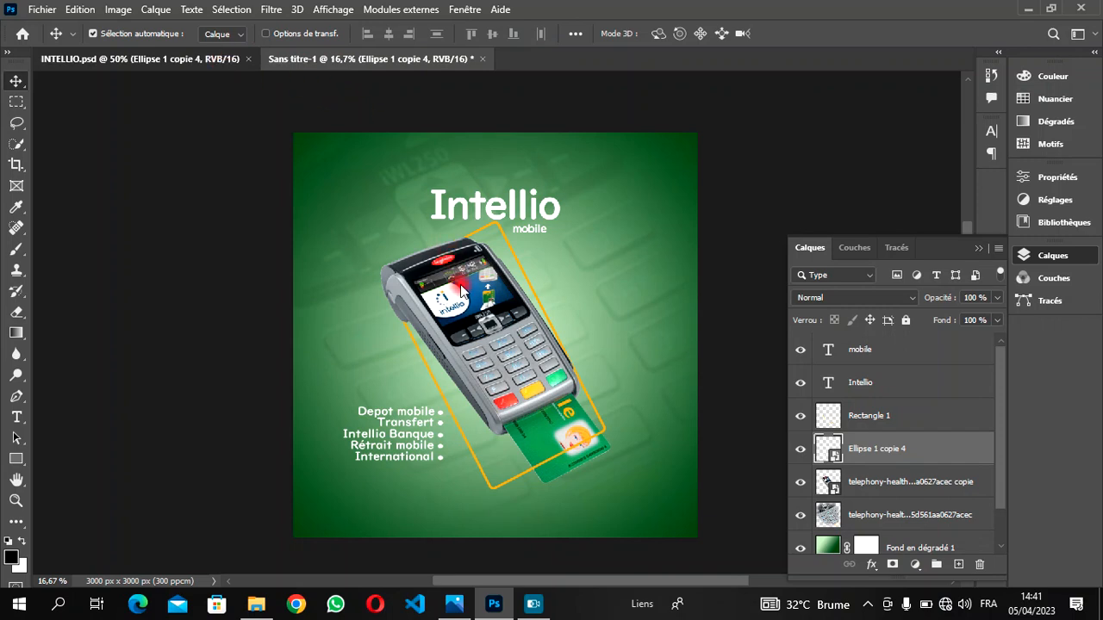
Step: Check the dotted strip in INTELLIO.psd and draw a black square-cornered rectangle about 220 by 1392 px near the new poster's upper-left edge
key("ctrl+Tab")
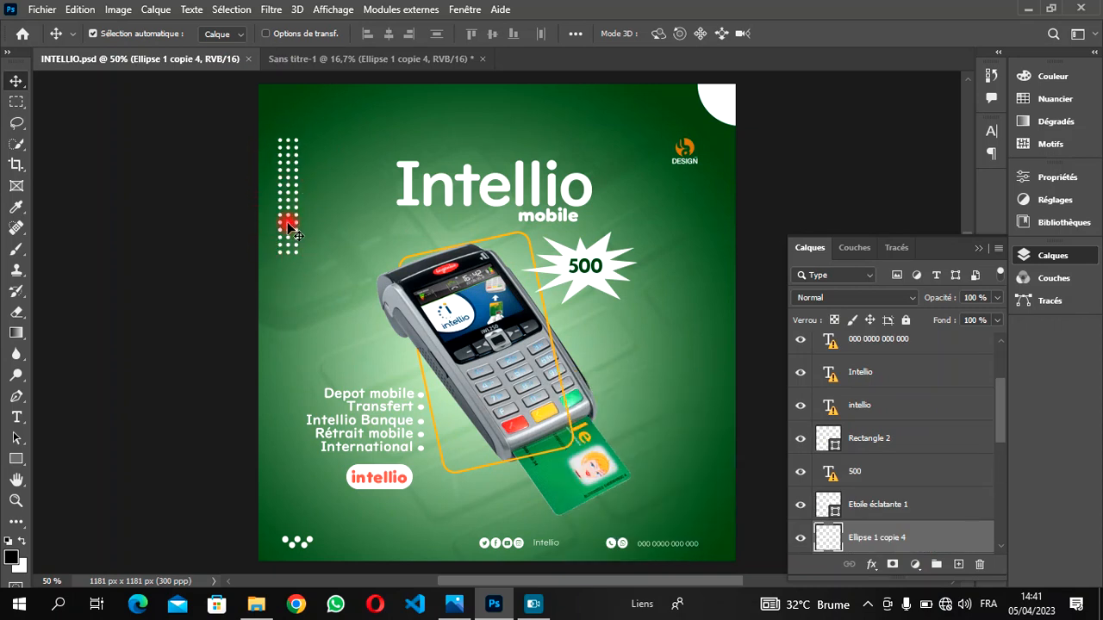
left_click(312, 62)
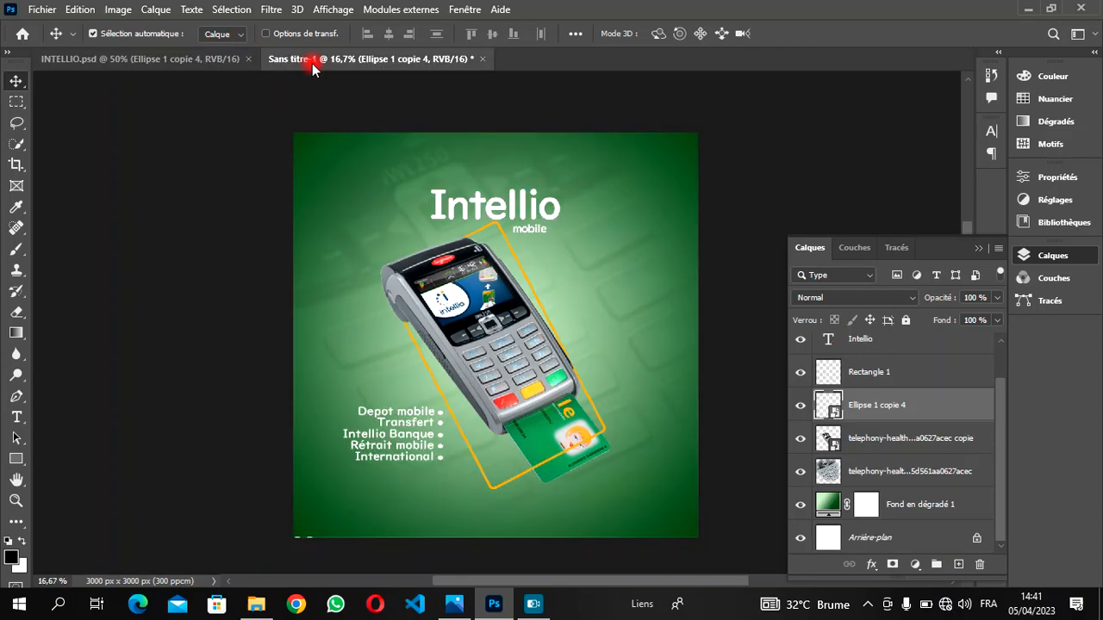
left_click(15, 460)
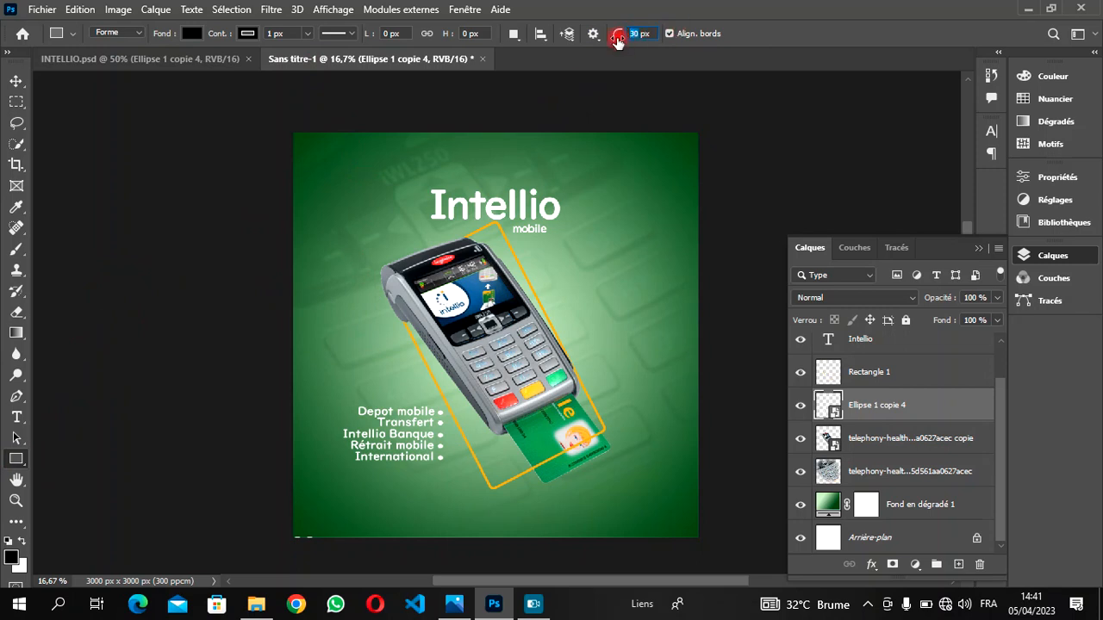
type("0")
left_click_drag(321, 182, 351, 369)
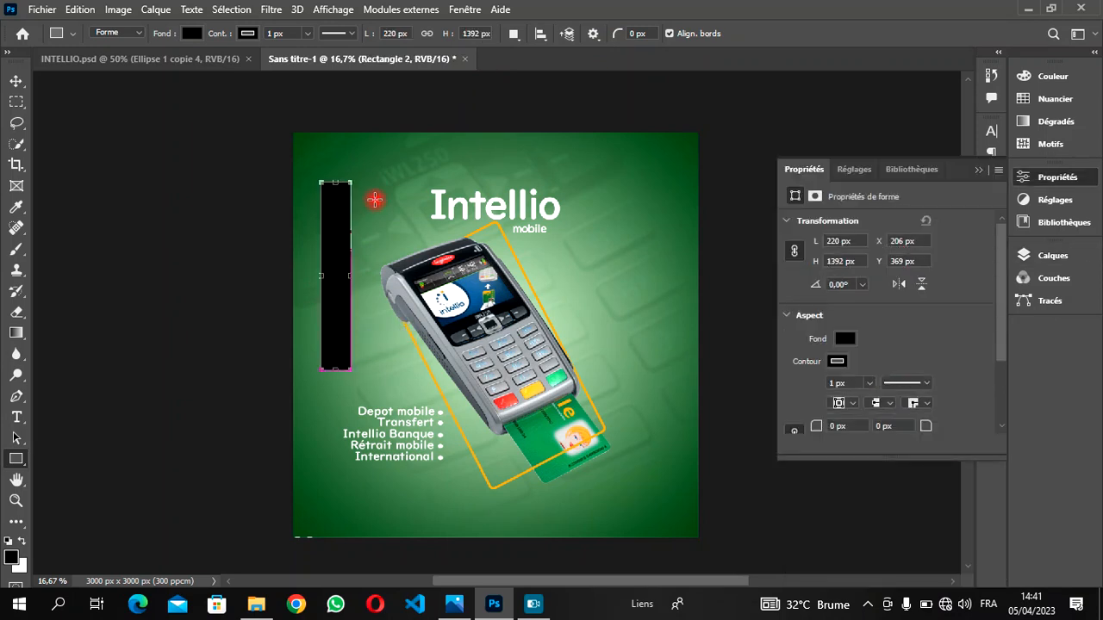
Step: Remove the narrow rectangle's fill and give it a white outline about 24 px wide
left_click(192, 32)
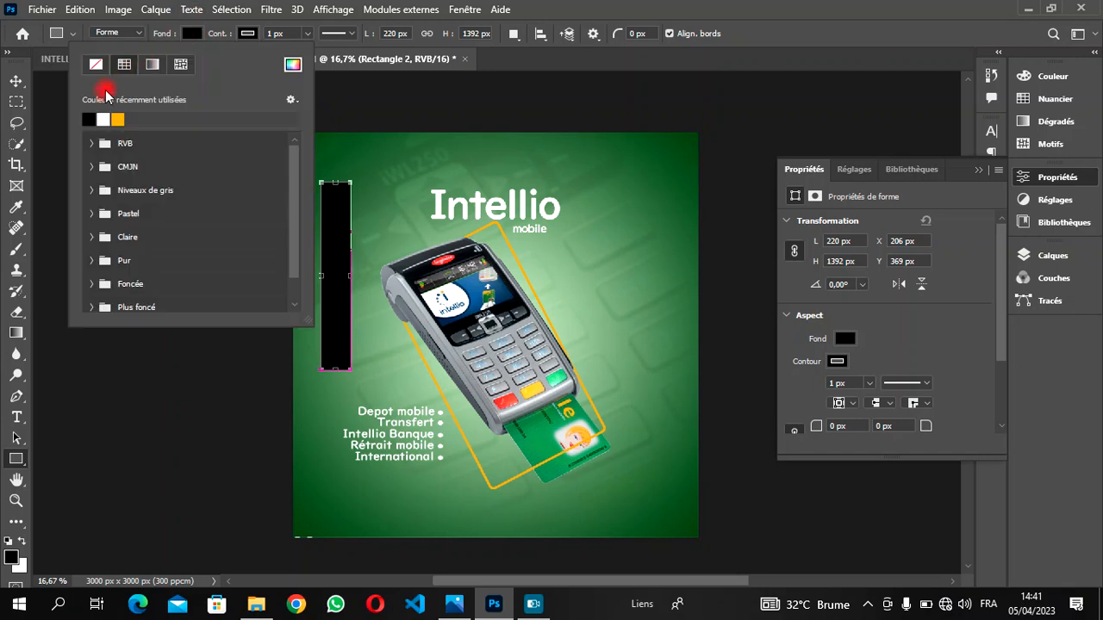
left_click(95, 63)
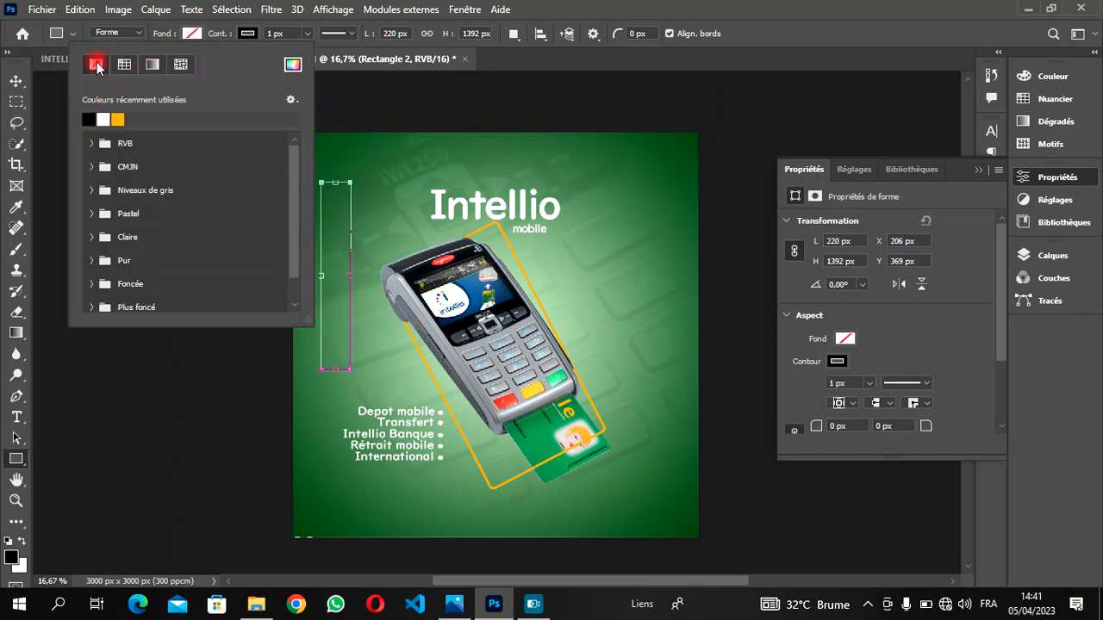
left_click(246, 33)
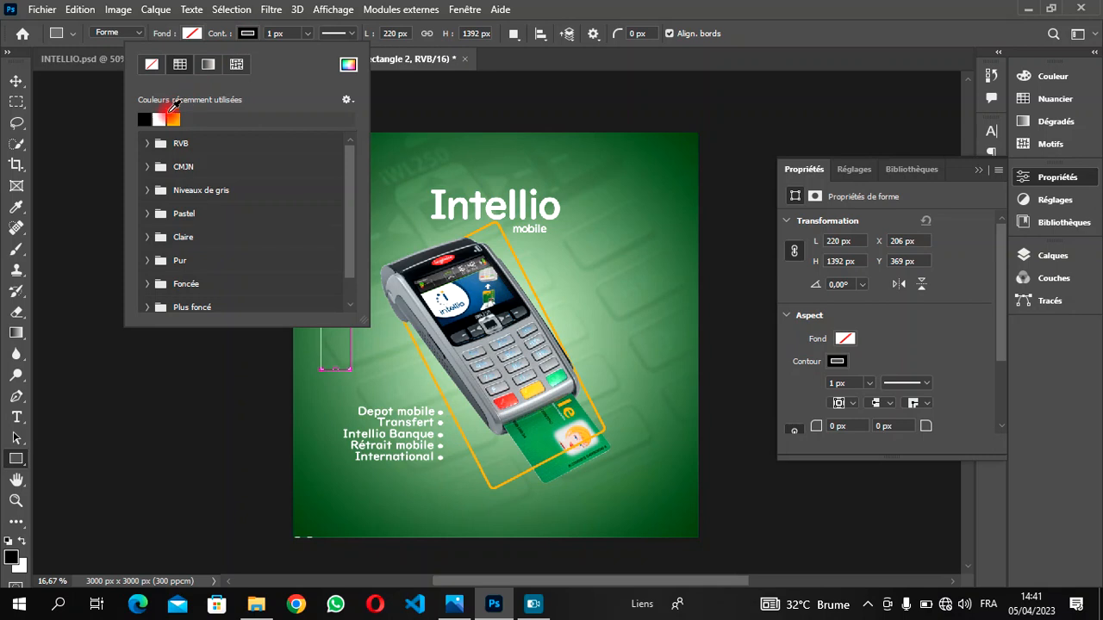
left_click(161, 118)
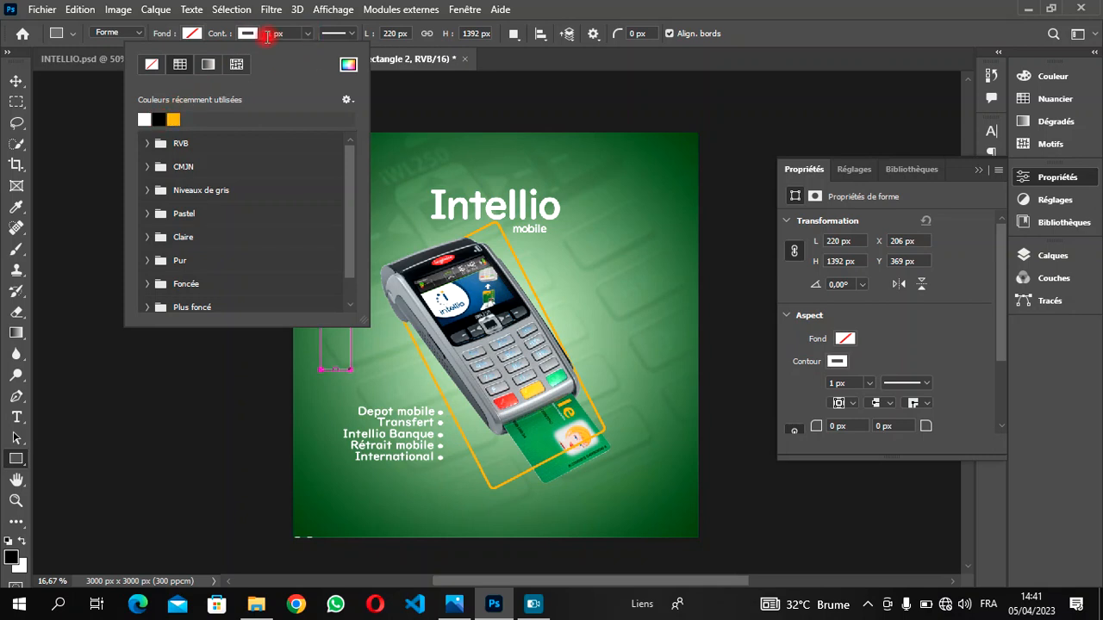
left_click(311, 33)
left_click(307, 34)
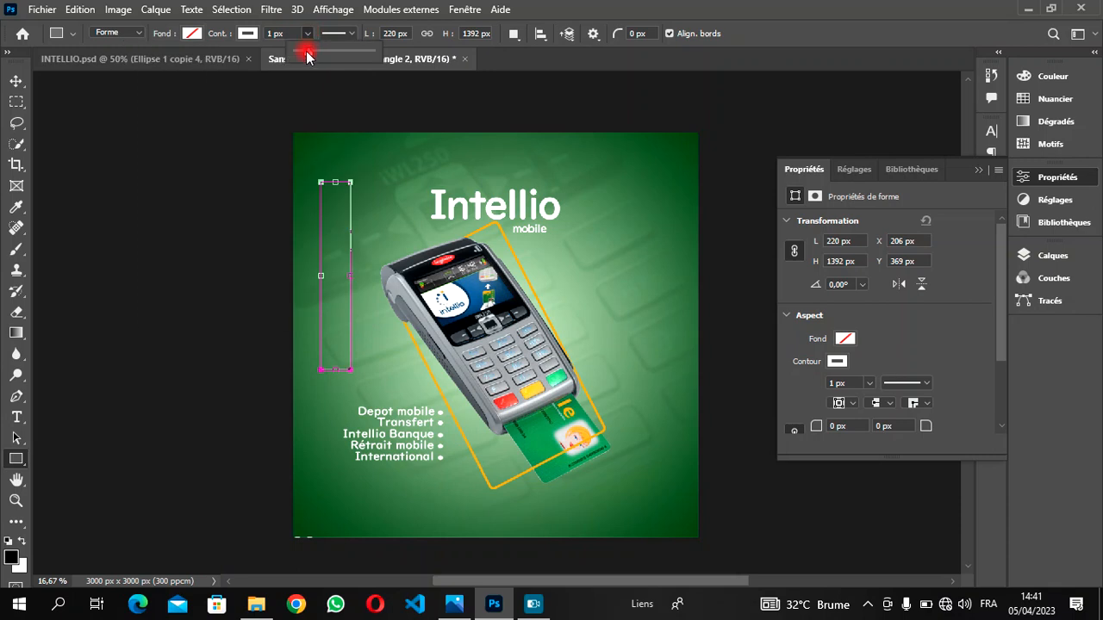
left_click_drag(307, 56, 312, 57)
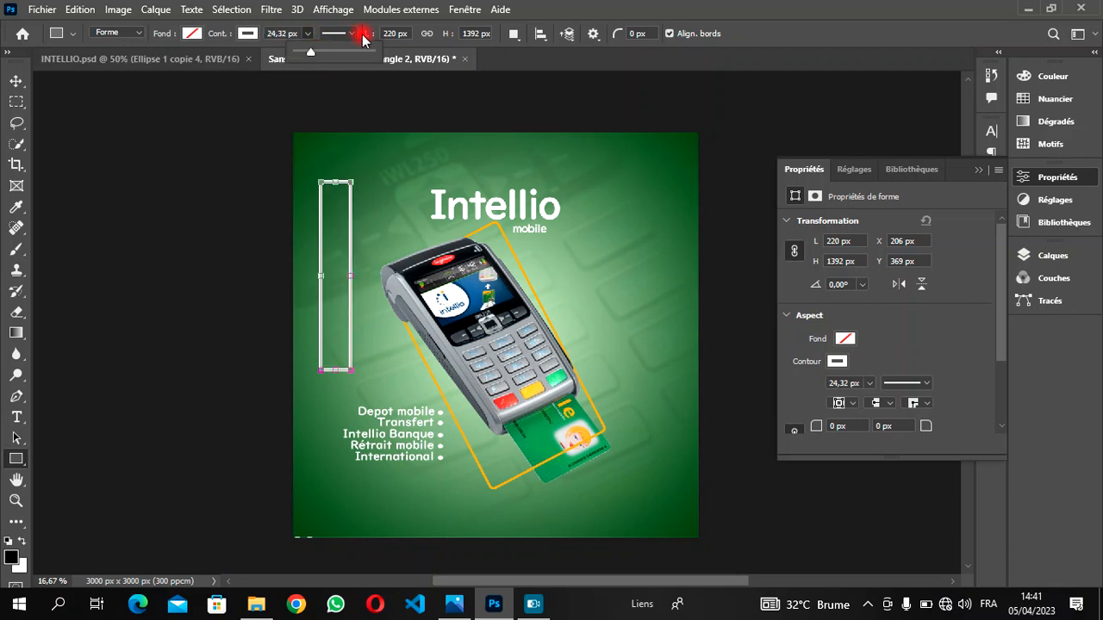
Step: Change the rectangle's outline to the dotted style and set its width to about 38 px
left_click(351, 34)
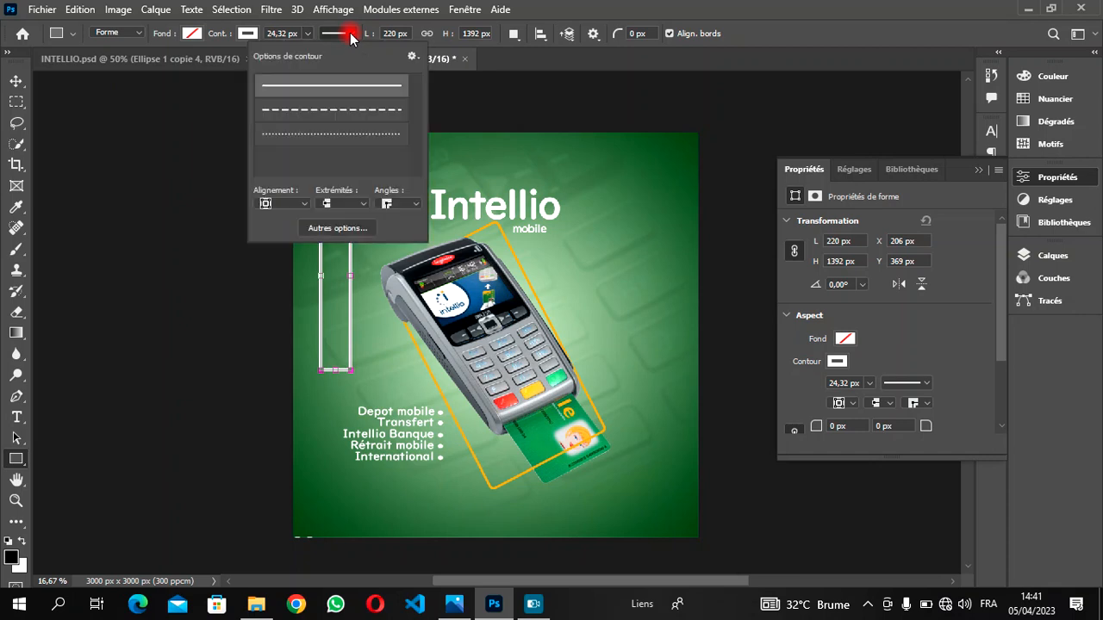
left_click(320, 136)
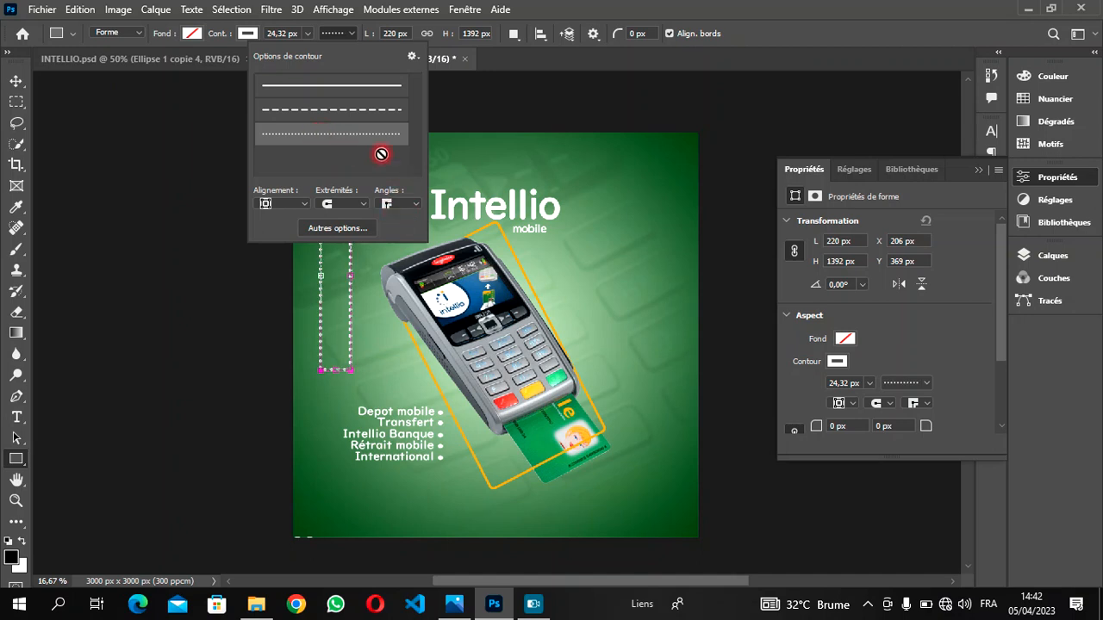
left_click(309, 34)
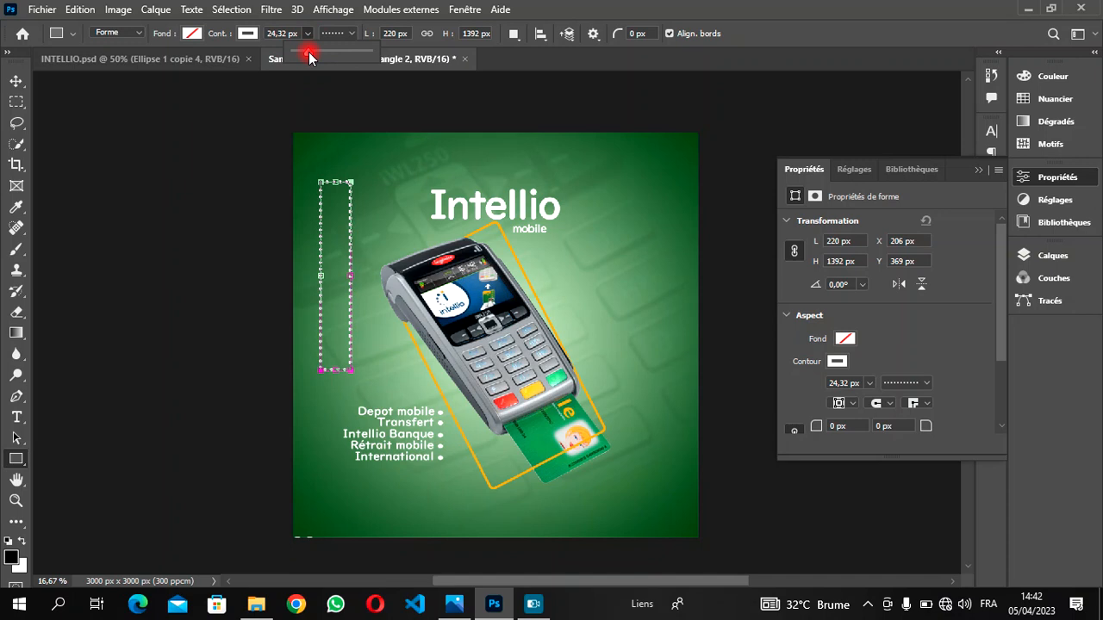
left_click_drag(309, 55, 311, 56)
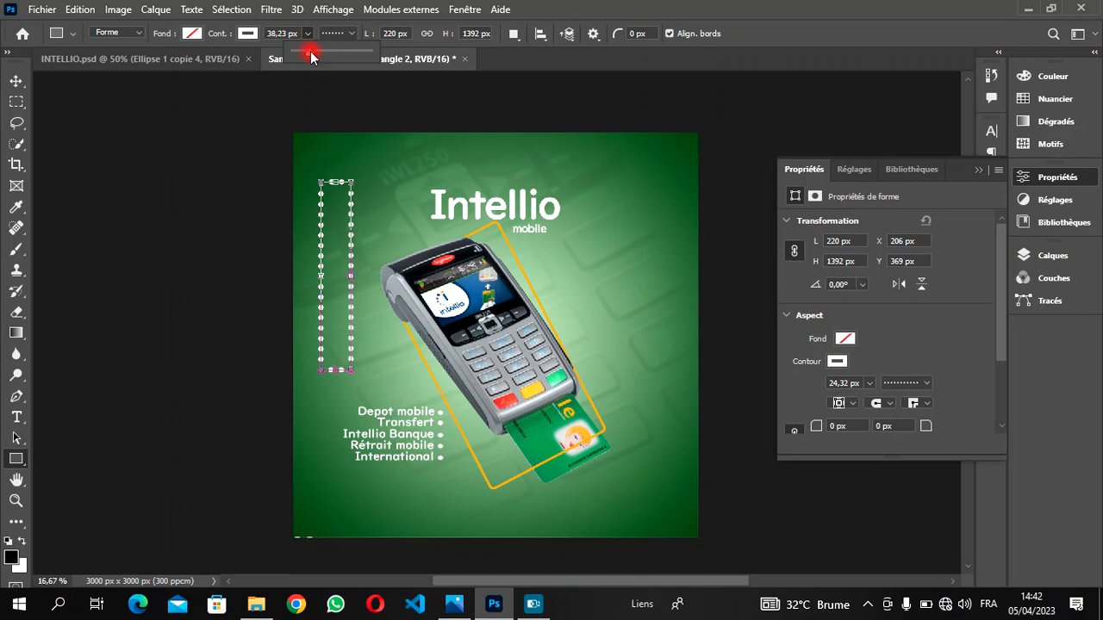
left_click(17, 80)
left_click(17, 79)
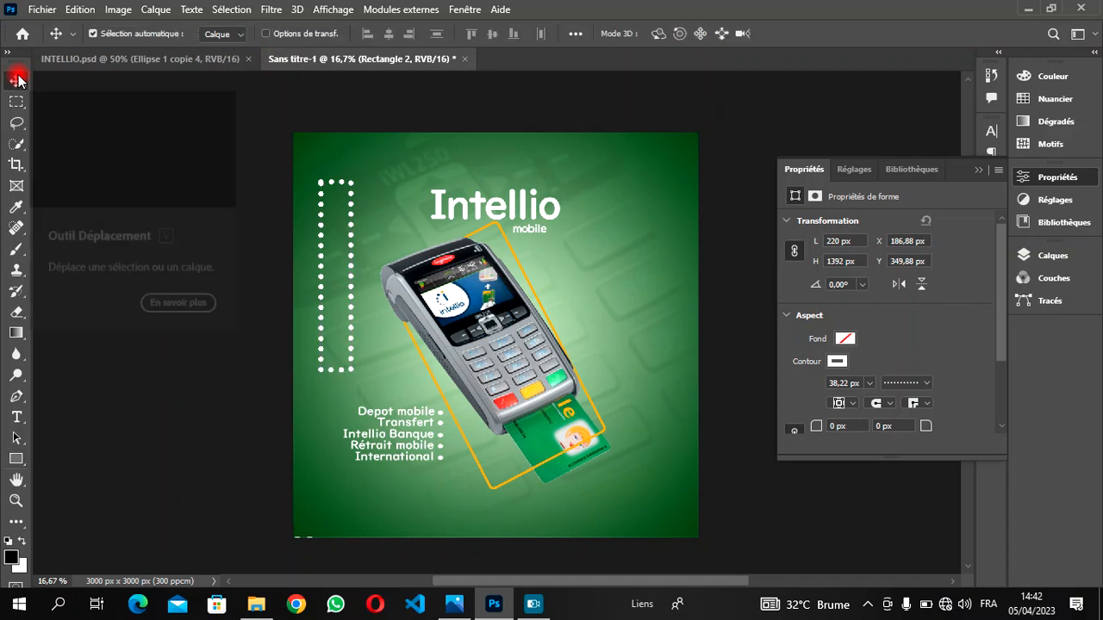
Step: Rasterize the Rectangle 2 layer that holds the dotted outline
scroll(330, 135, "down", 1)
scroll(330, 135, "down", 1)
scroll(330, 136, "up", 2)
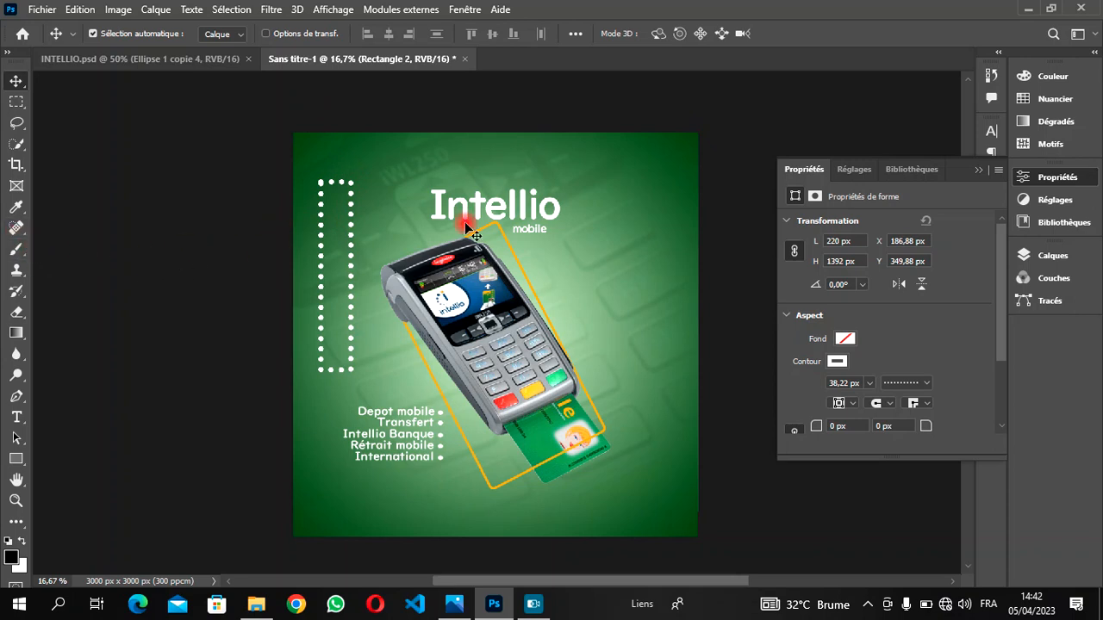
left_click(976, 170)
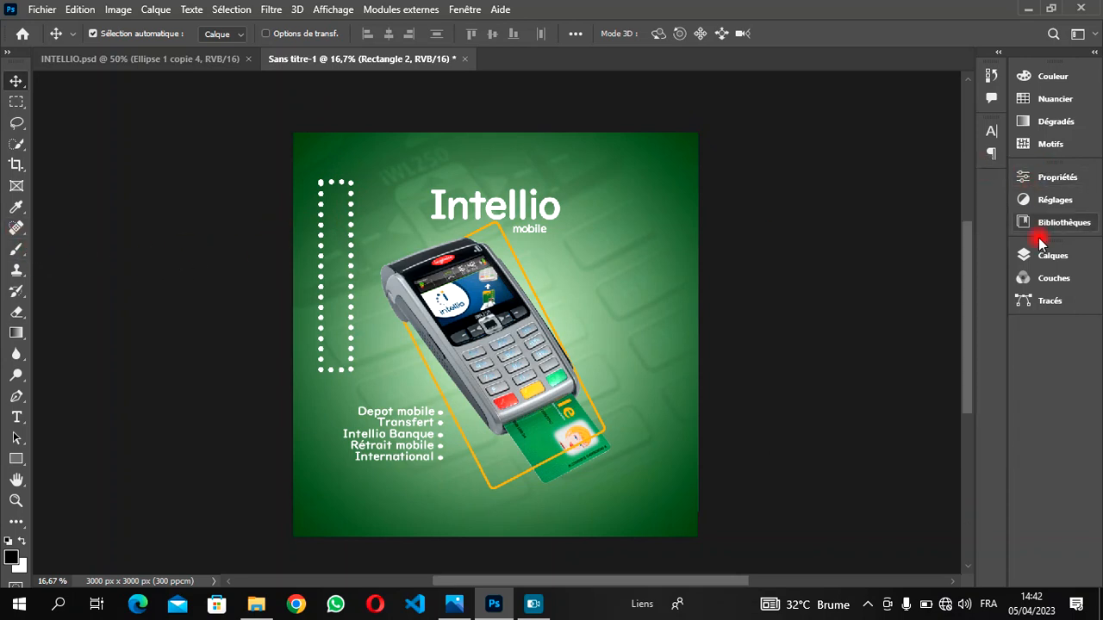
left_click(1047, 255)
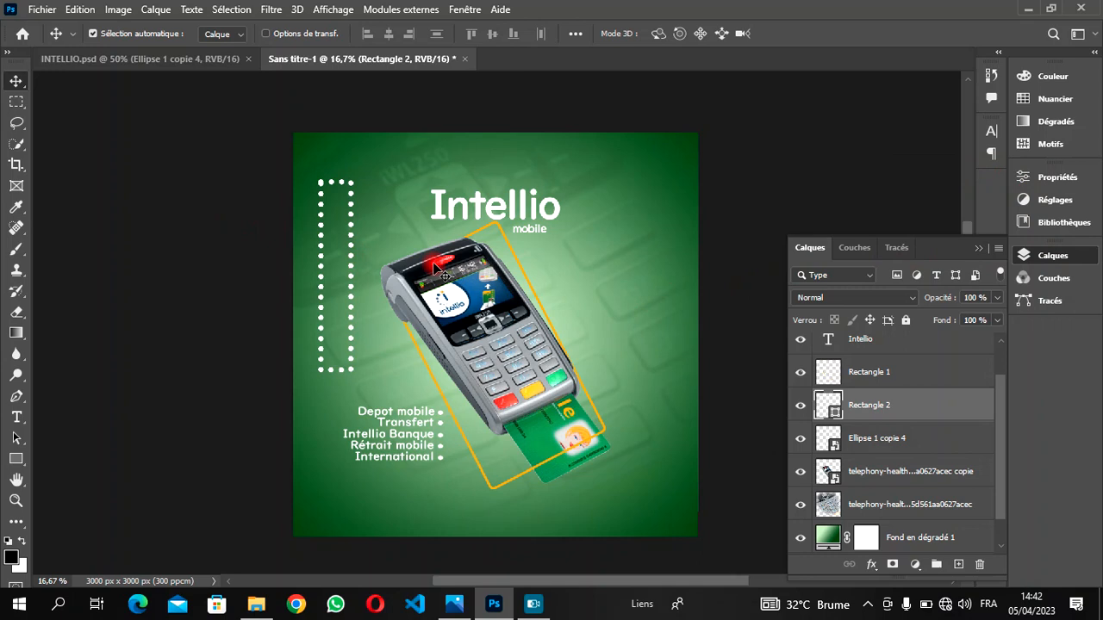
right_click(913, 409)
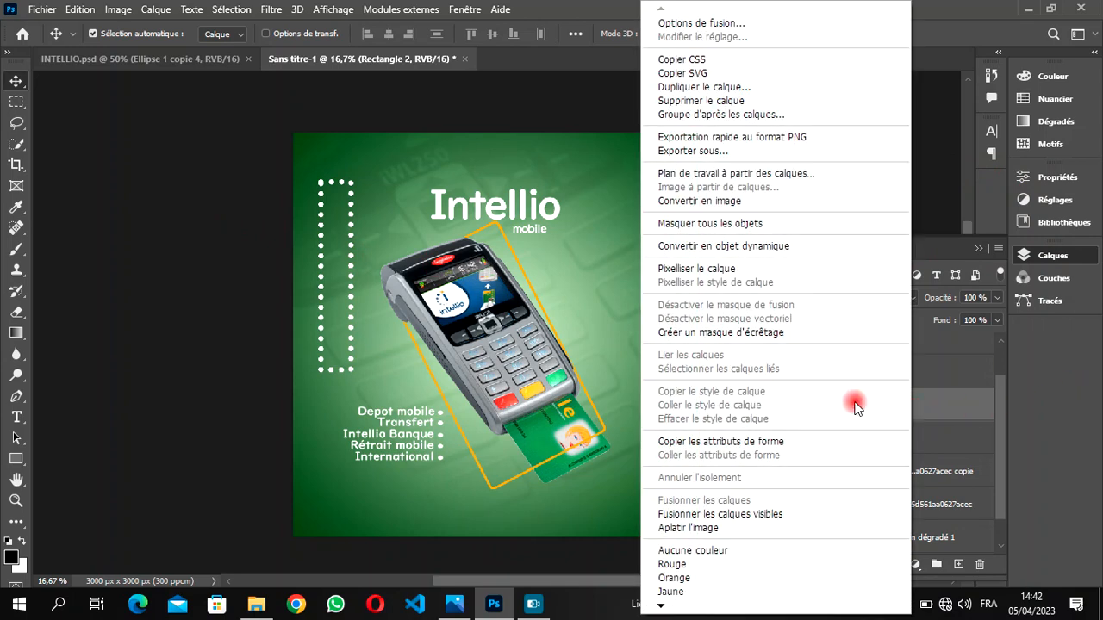
left_click(700, 271)
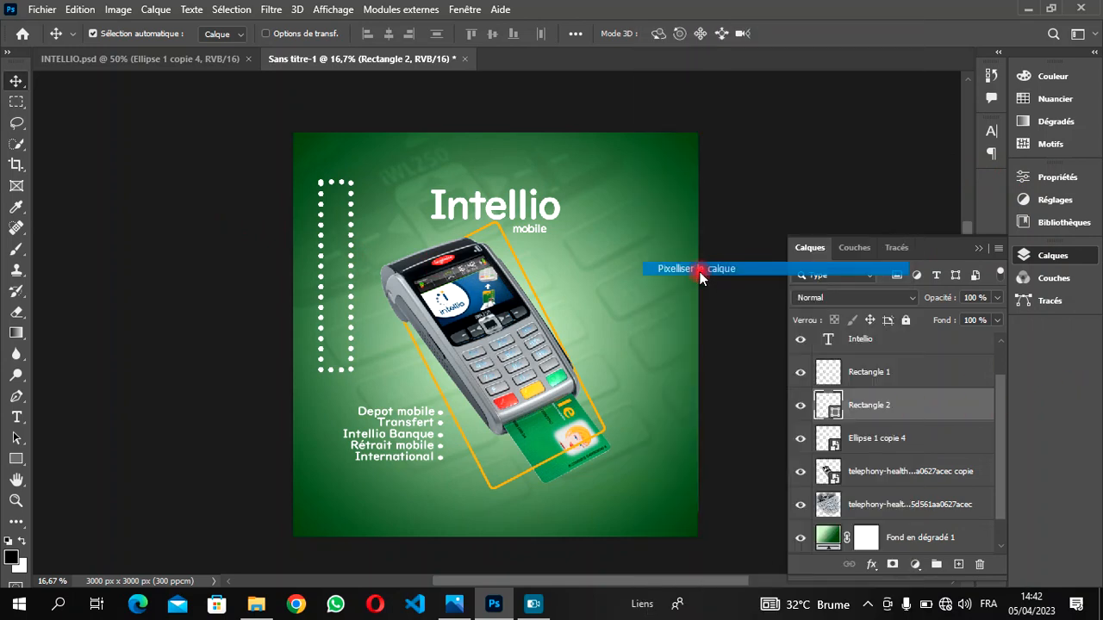
Step: Delete the upper and lower ends and the right side of the dotted outline, leaving a single vertical column of dots
left_click(17, 103)
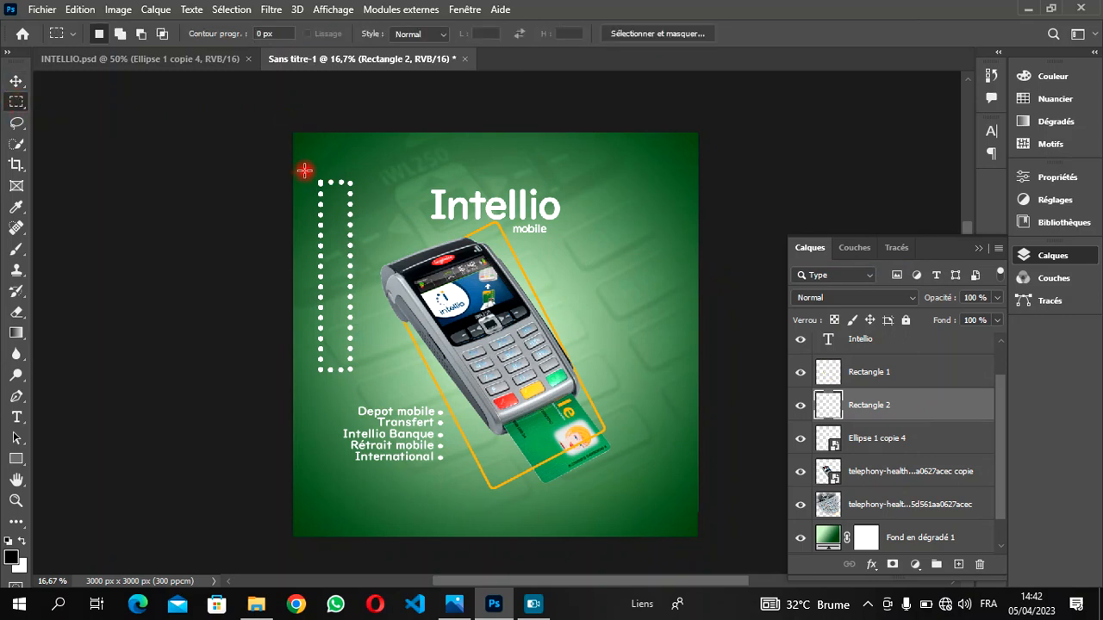
left_click_drag(304, 170, 371, 188)
key("Delete")
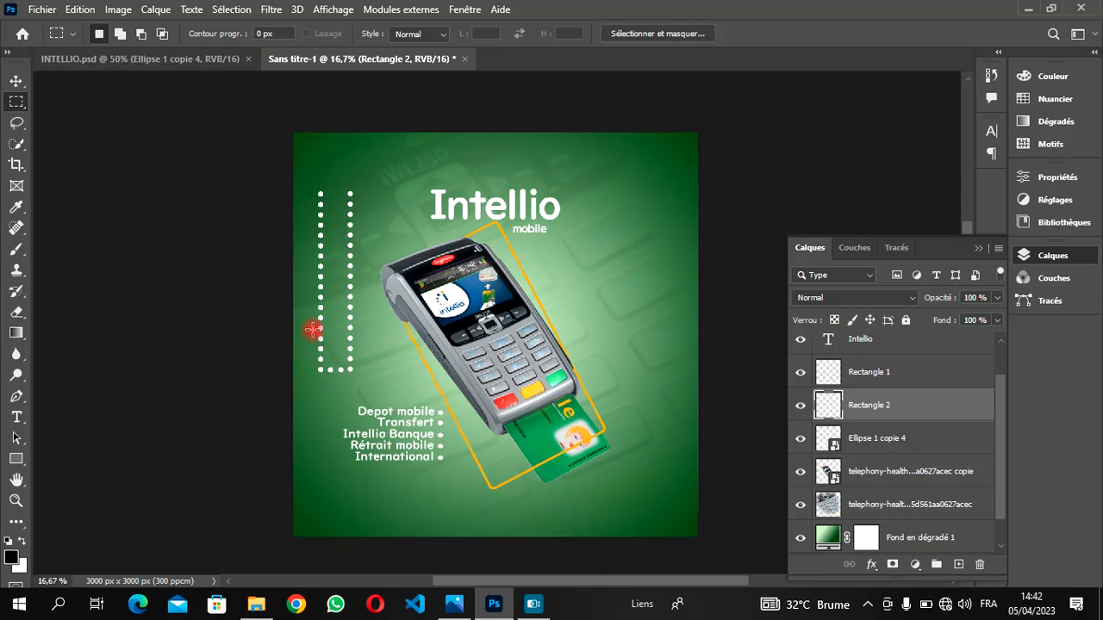
left_click_drag(318, 347, 360, 402)
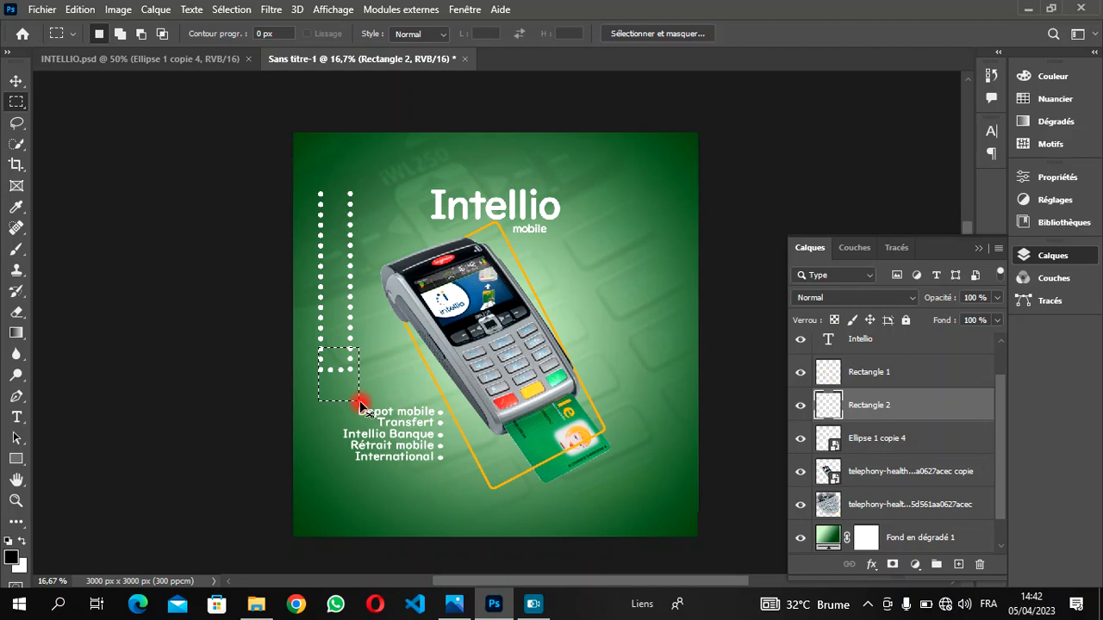
left_click(357, 402)
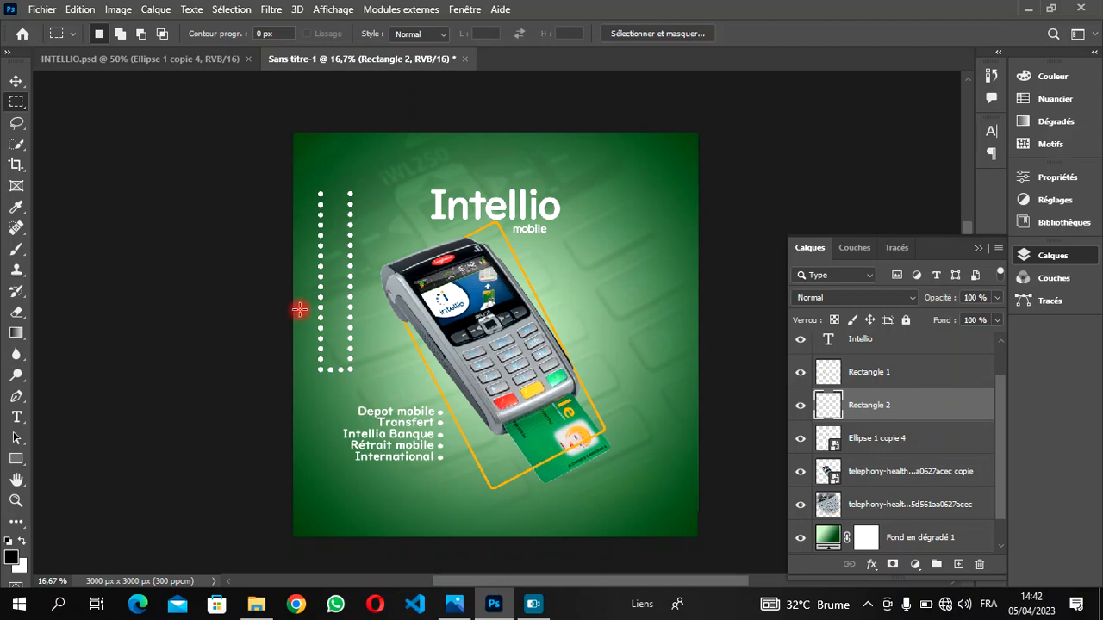
left_click_drag(302, 329, 371, 392)
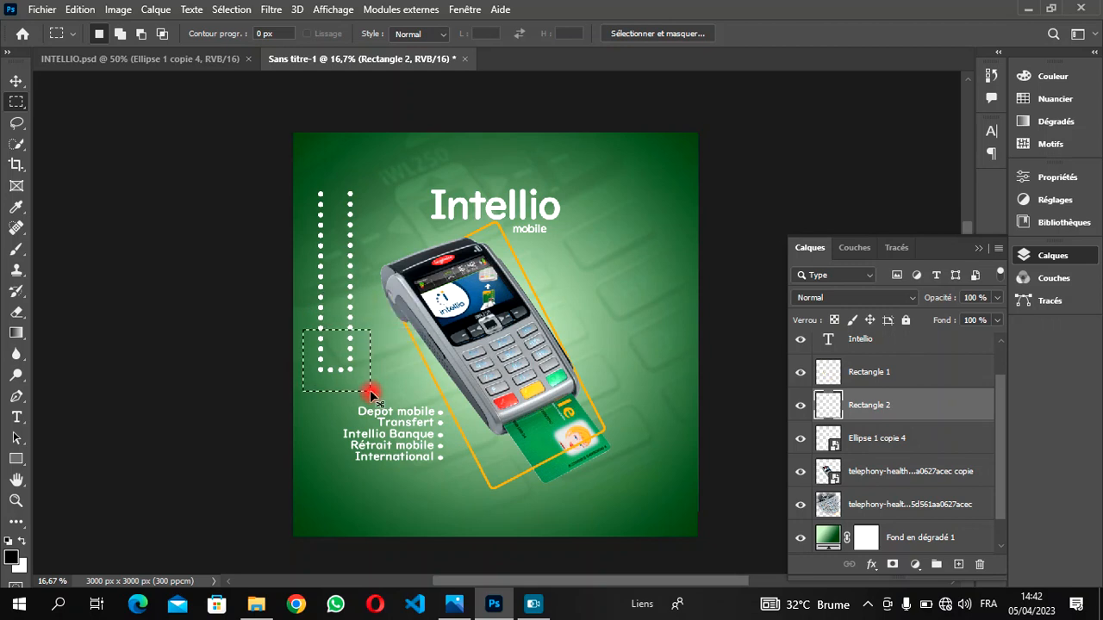
key("ctrl+x")
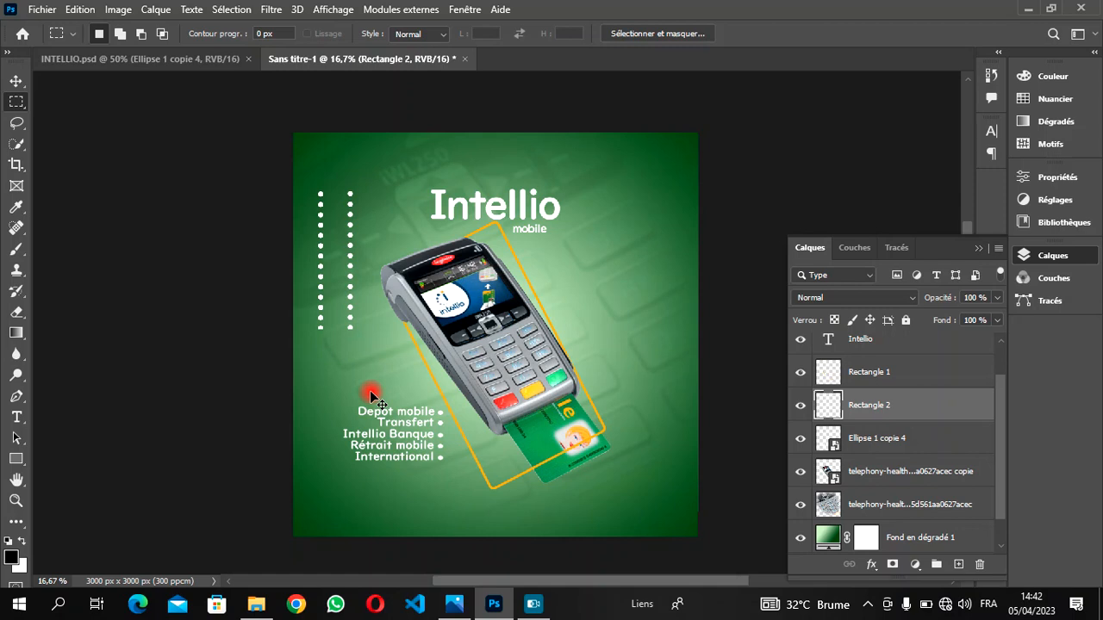
left_click_drag(342, 188, 370, 334)
key("ctrl+x")
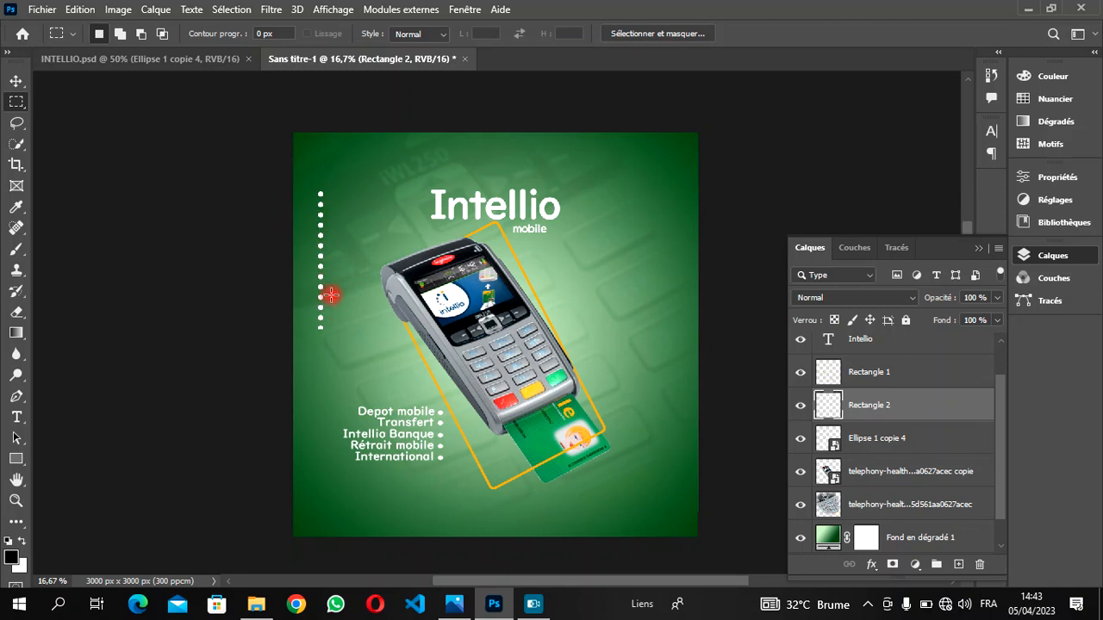
Step: Scale the dotted column proportionally to 77 % of its size
key("ctrl+t")
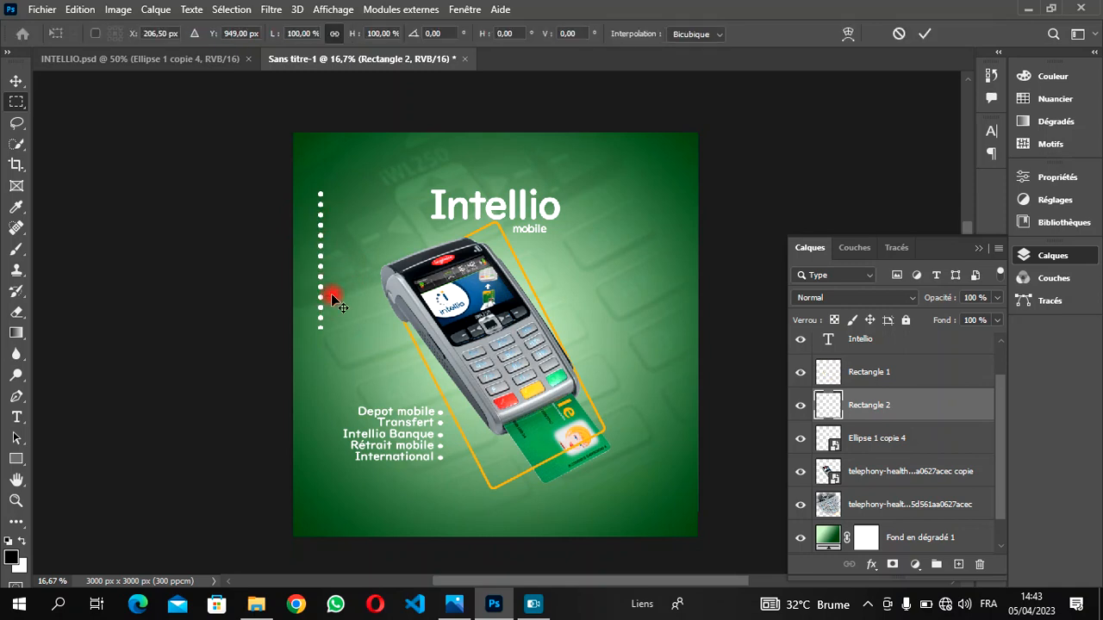
scroll(420, 117, "up", 1)
scroll(419, 116, "down", 2)
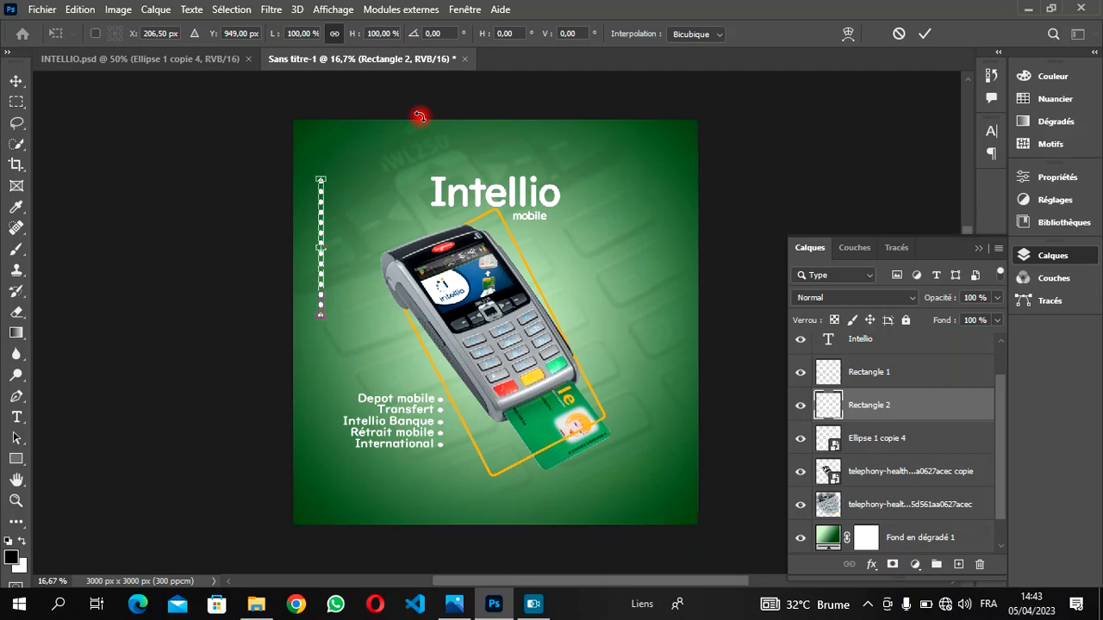
left_click_drag(359, 35, 333, 40)
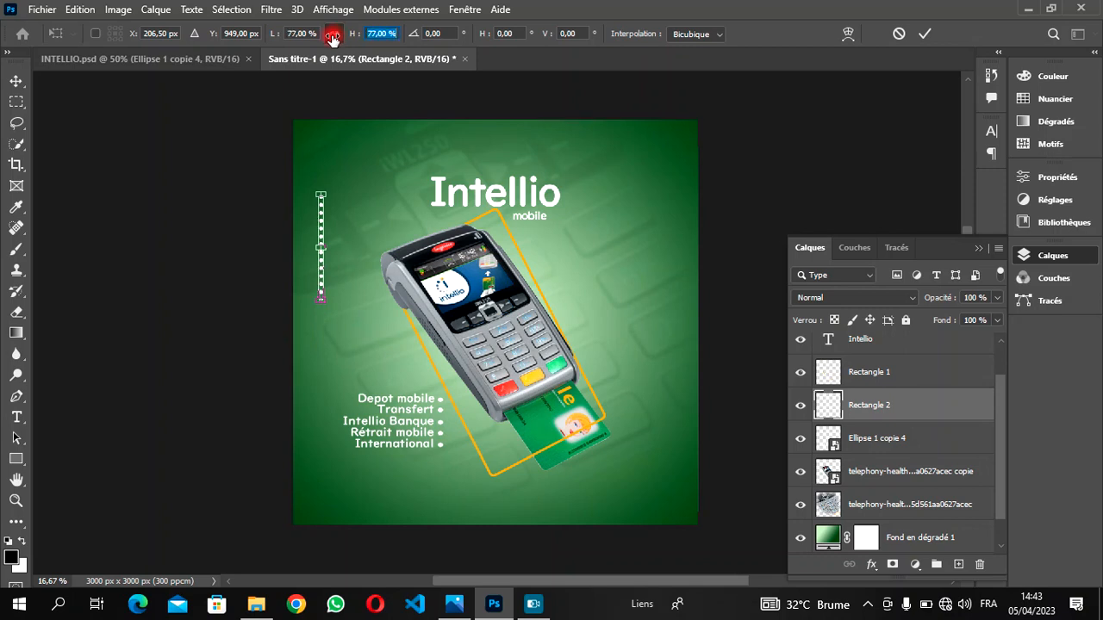
left_click(880, 28)
left_click(928, 34)
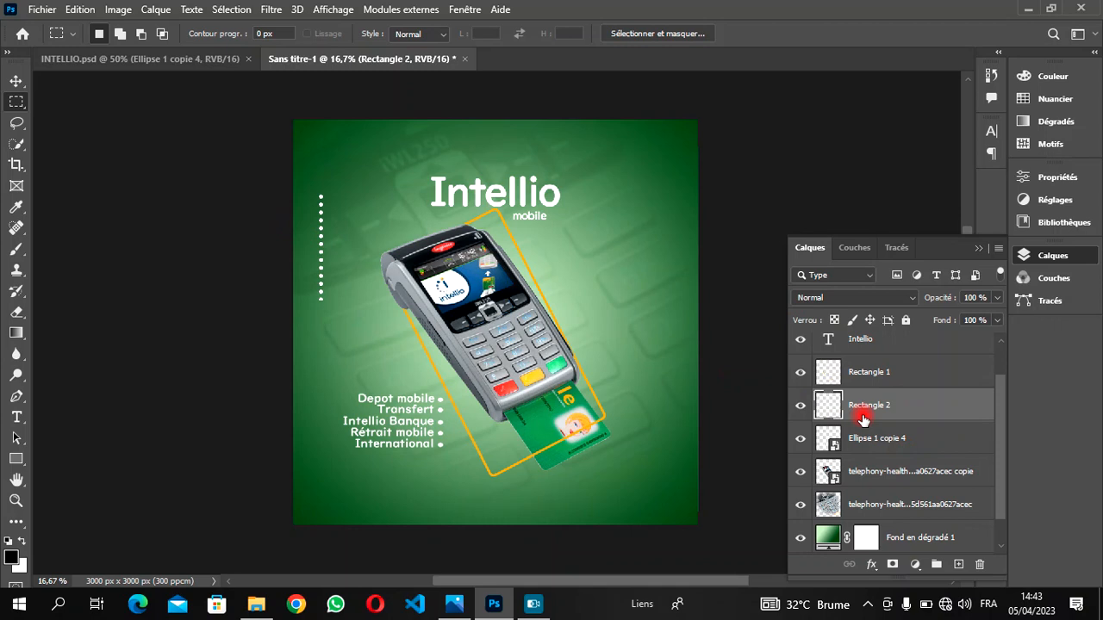
Step: Duplicate the dotted column twice and offset each copy slightly to the right to form three evenly spaced columns
key("ctrl+j")
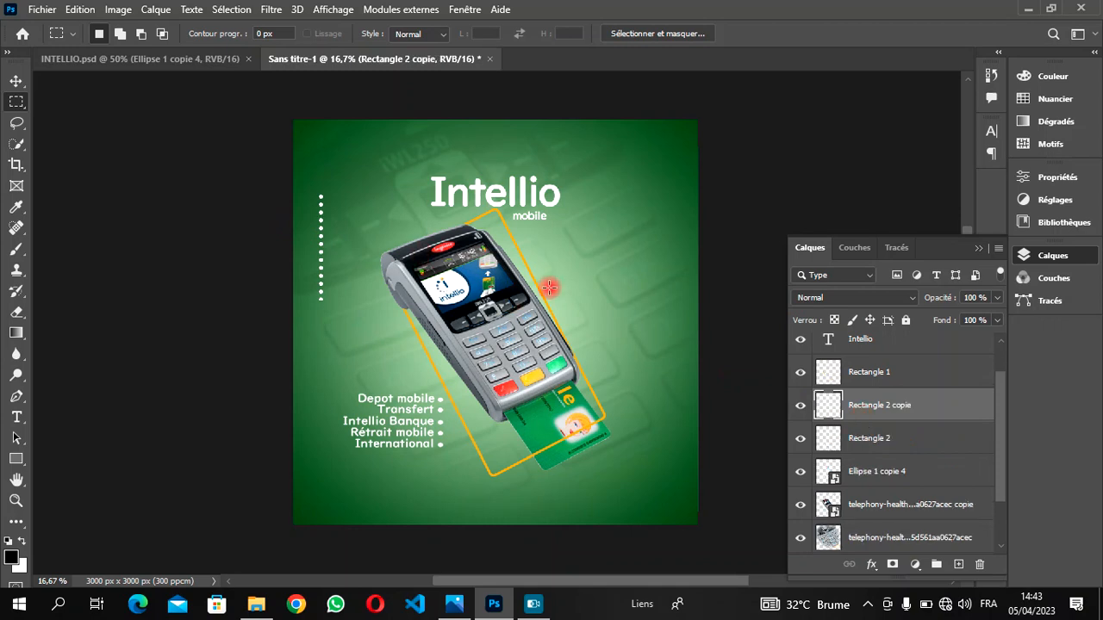
left_click(15, 82)
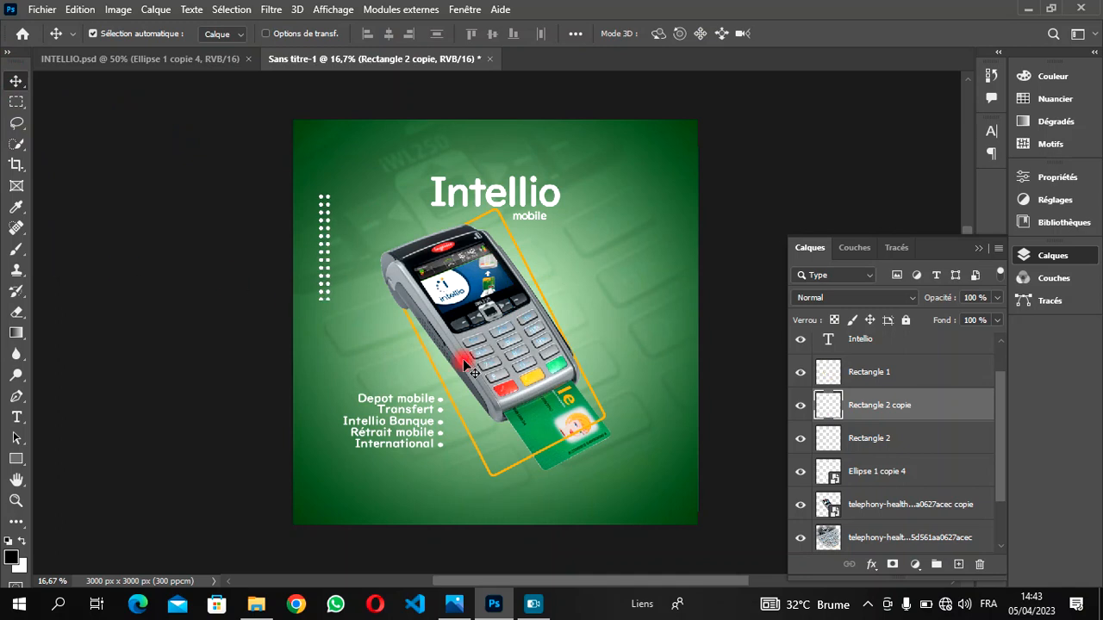
key("ctrl")
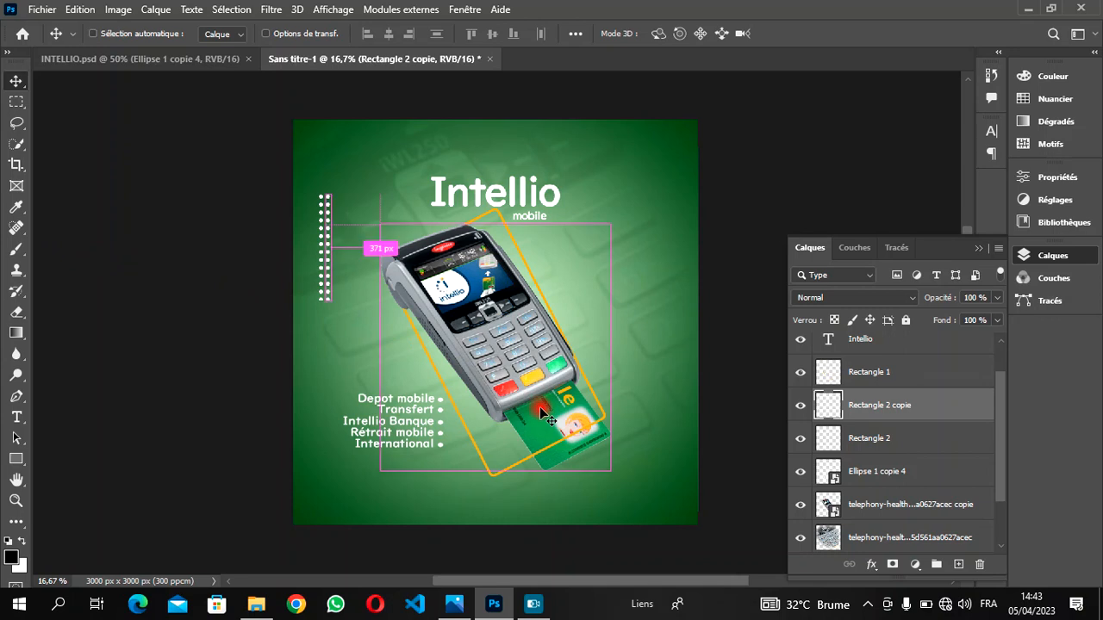
key("ctrl+j")
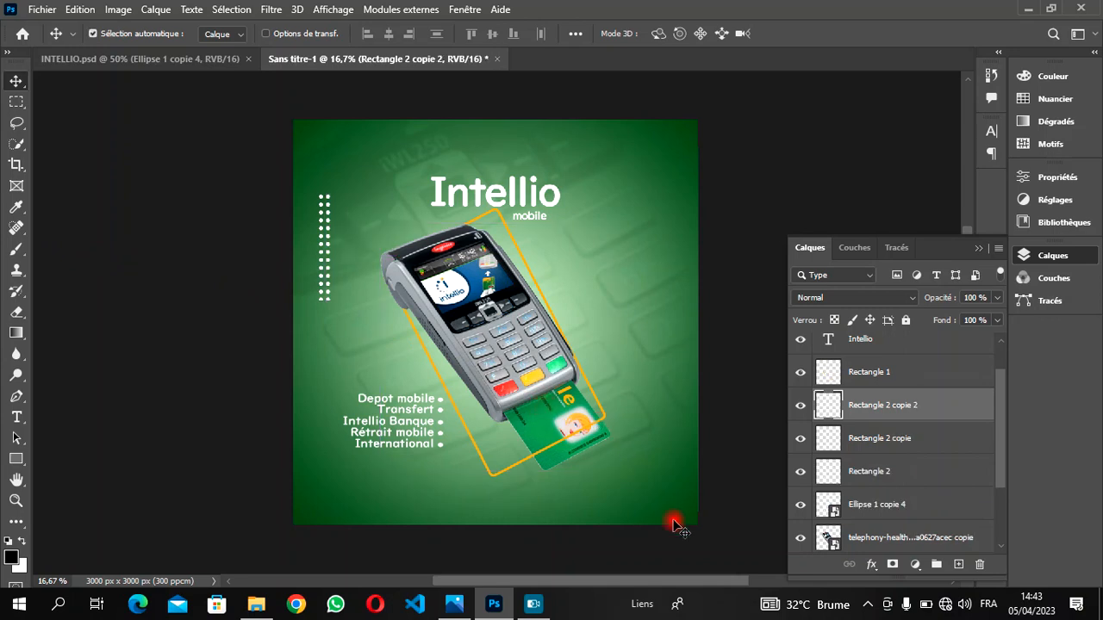
key("shift+Right")
key("shift+Right")
key("shift+Right")
key("shift+Right")
key("shift+Right")
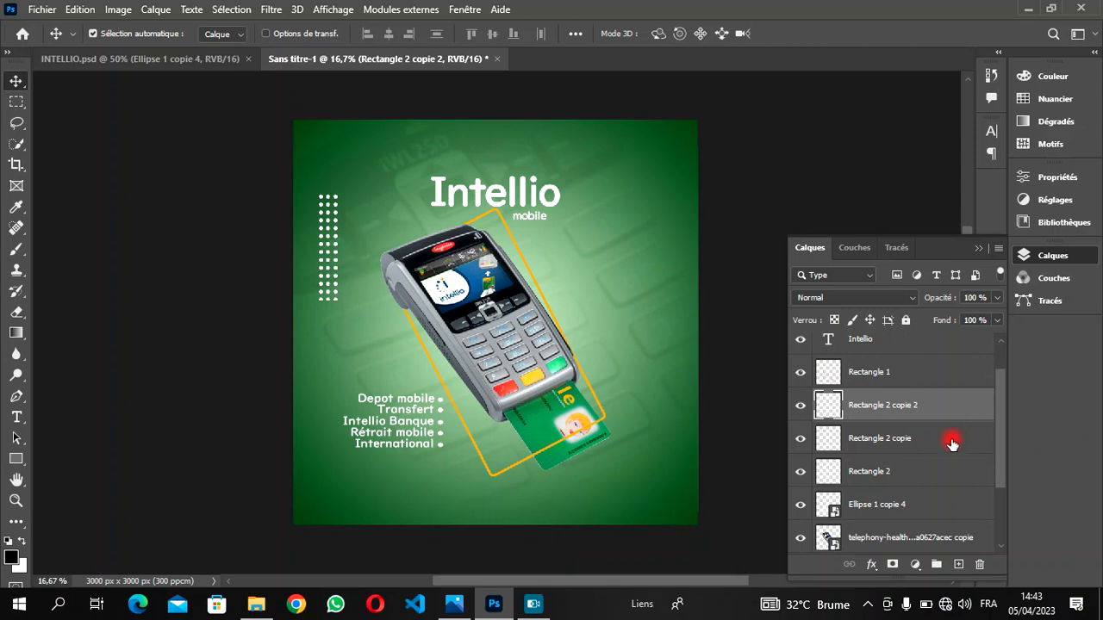
Step: Merge the Rectangle 2, Rectangle 2 copie and Rectangle 2 copie 2 layers into a single layer
key("ctrl")
left_click(883, 439, "ctrl")
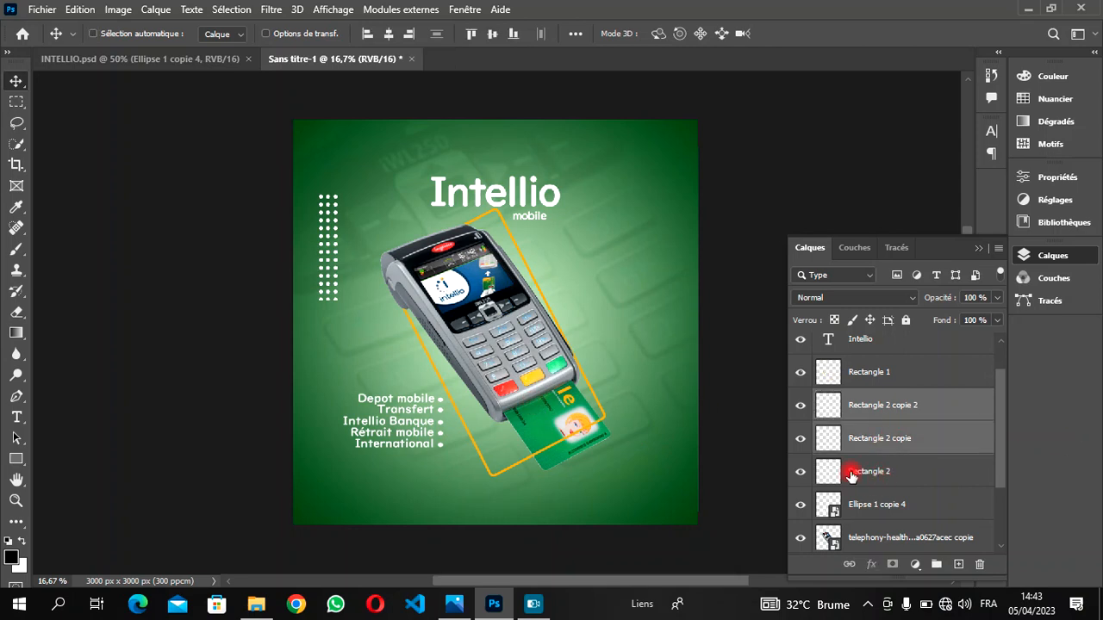
left_click(908, 475, "ctrl")
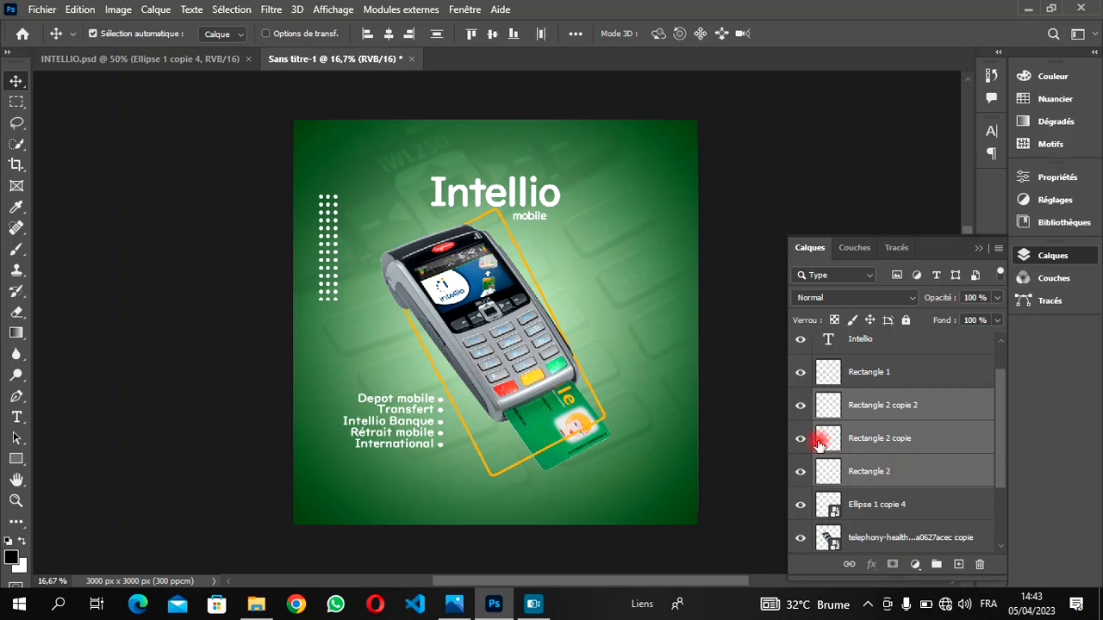
left_click(801, 407, "ctrl")
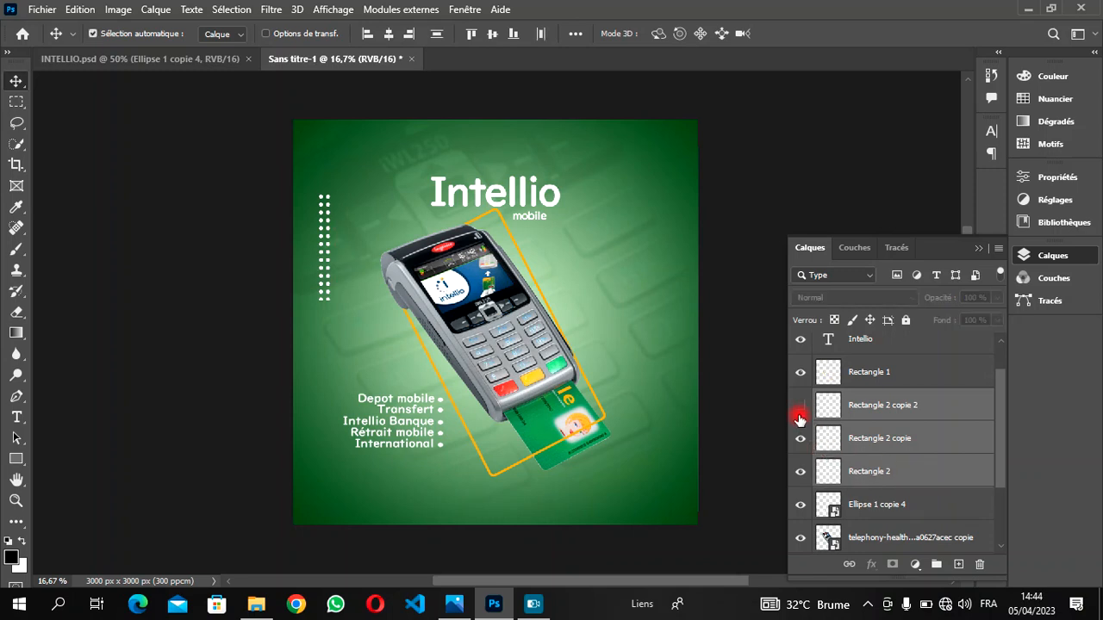
left_click(799, 410)
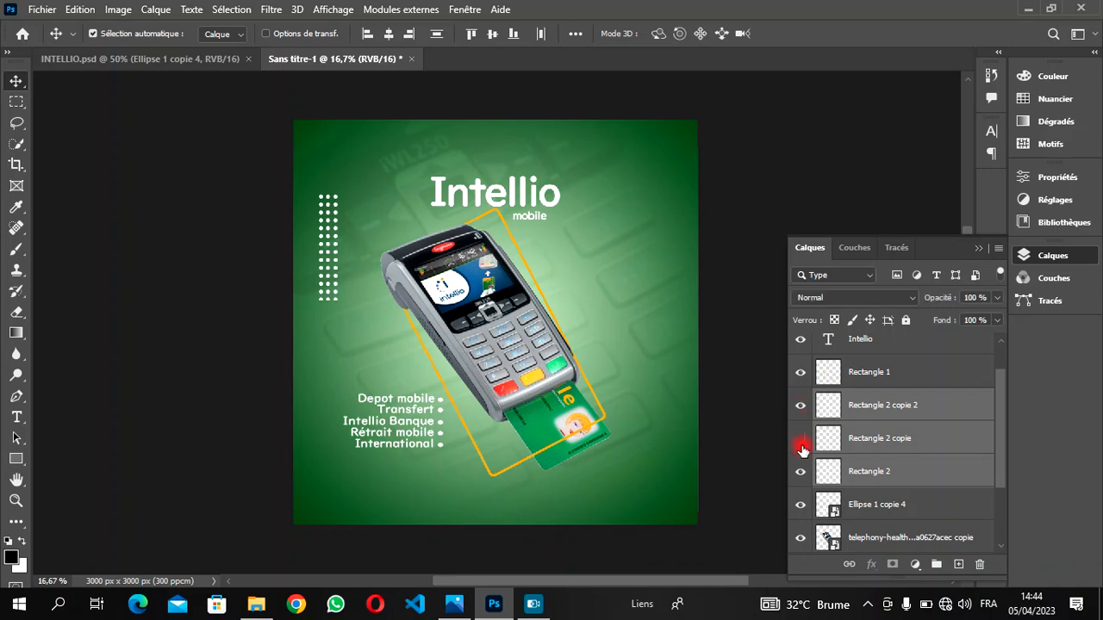
left_click(802, 447)
left_click(799, 476)
key("ctrl+e")
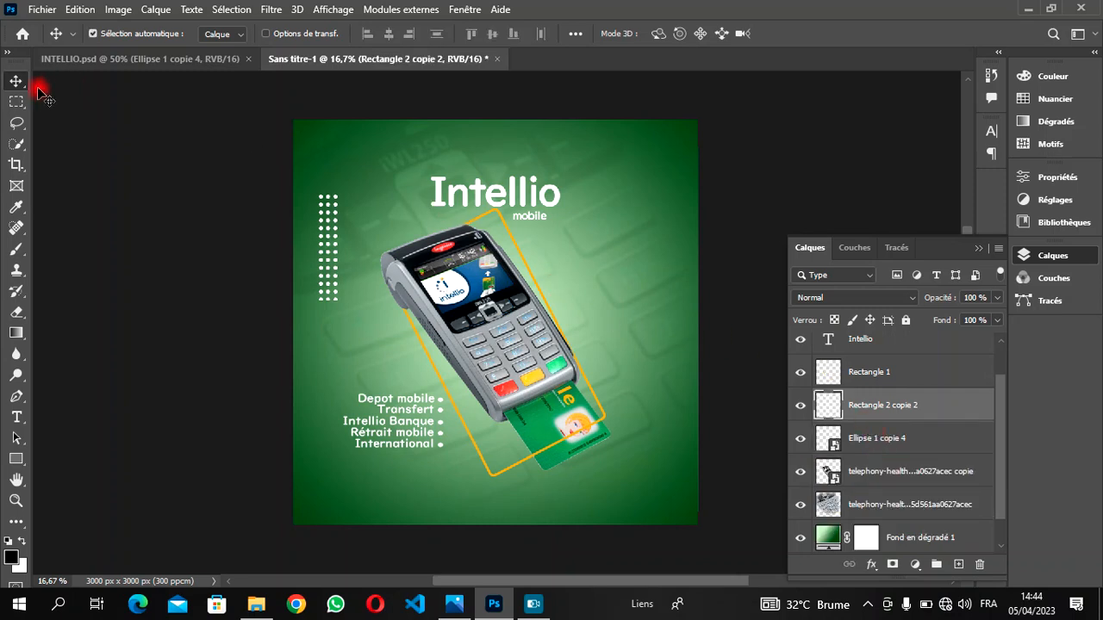
Step: Move the merged three-column dotted strip up near the poster's upper-left corner and nudge it slightly right
left_click_drag(327, 263, 320, 217)
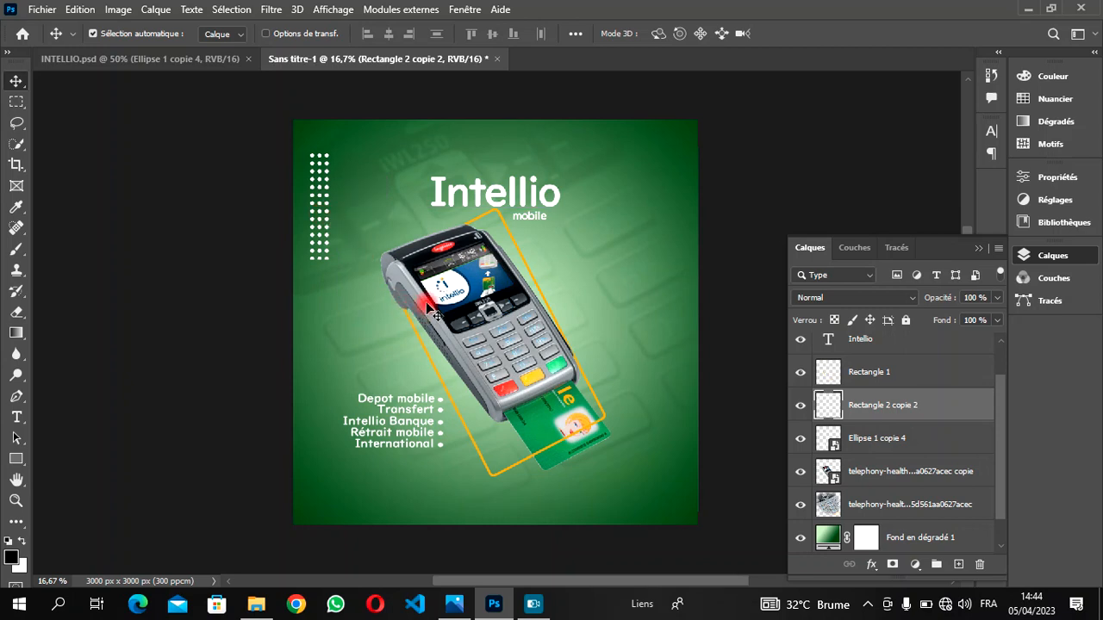
key("Right")
key("Right")
key("Right")
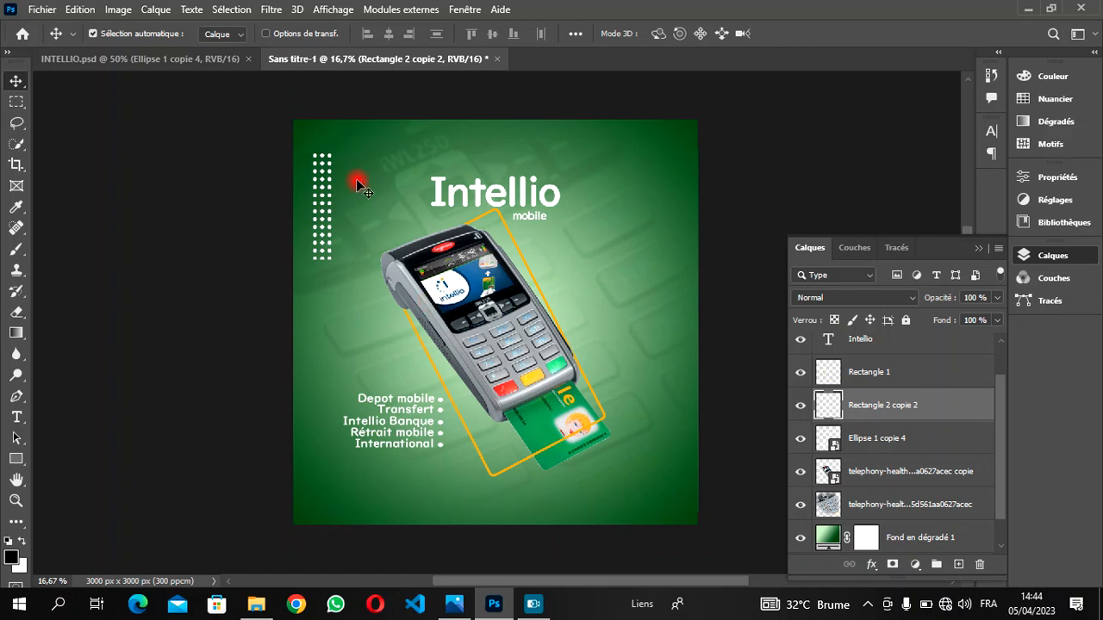
Step: Draw a rectangle about 1244 × 236 px above the services list, with no fill and a white stroke
left_click(178, 60)
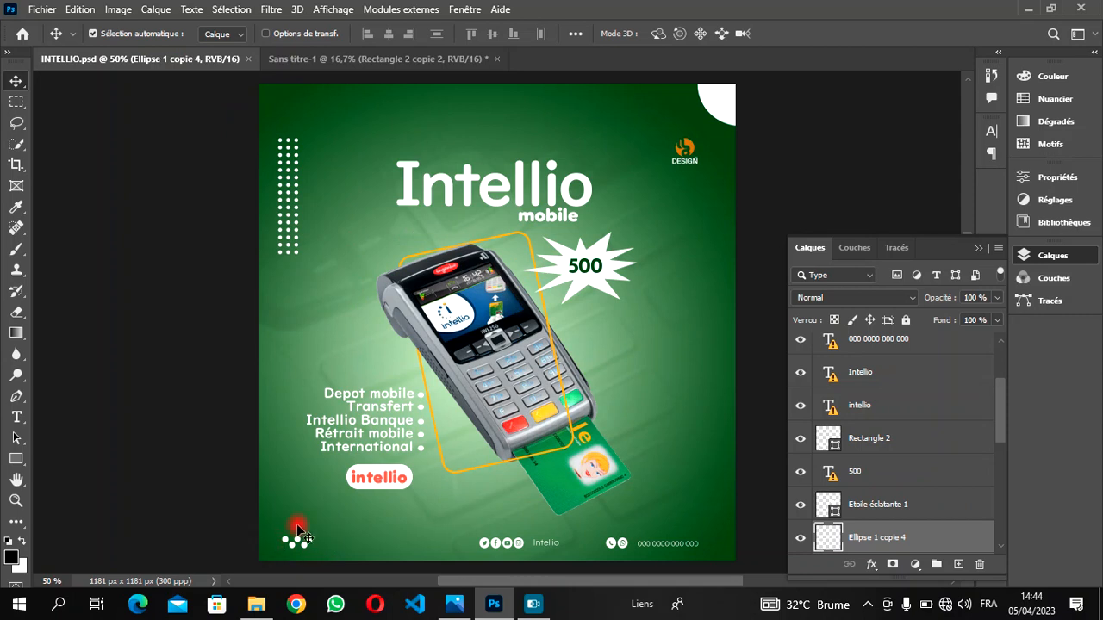
left_click(315, 66)
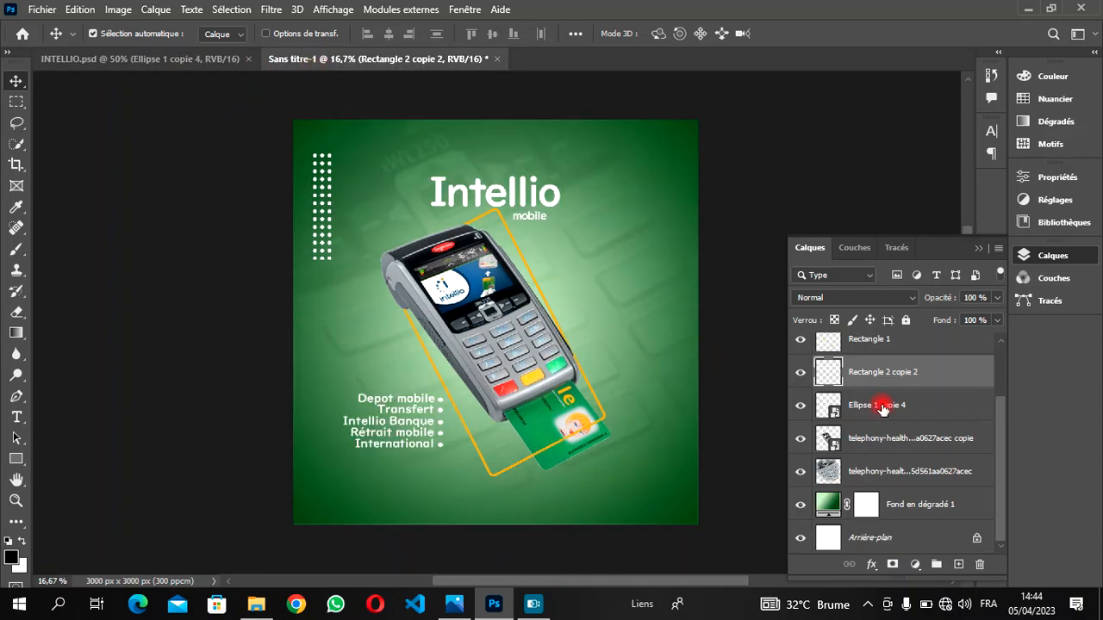
left_click(14, 459)
left_click_drag(315, 324, 484, 354)
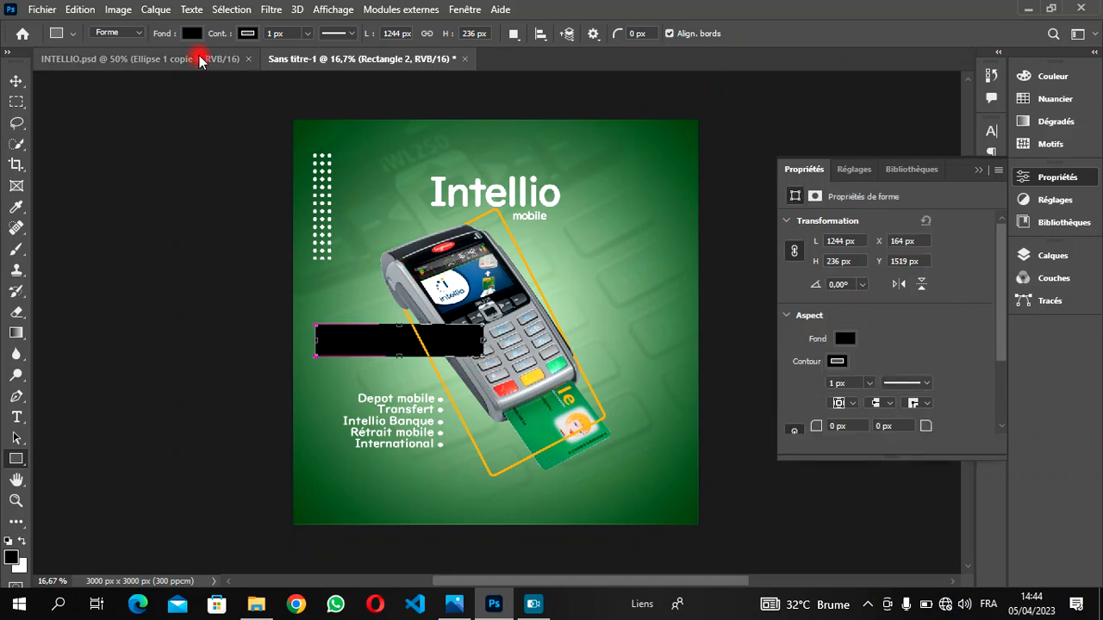
left_click(191, 33)
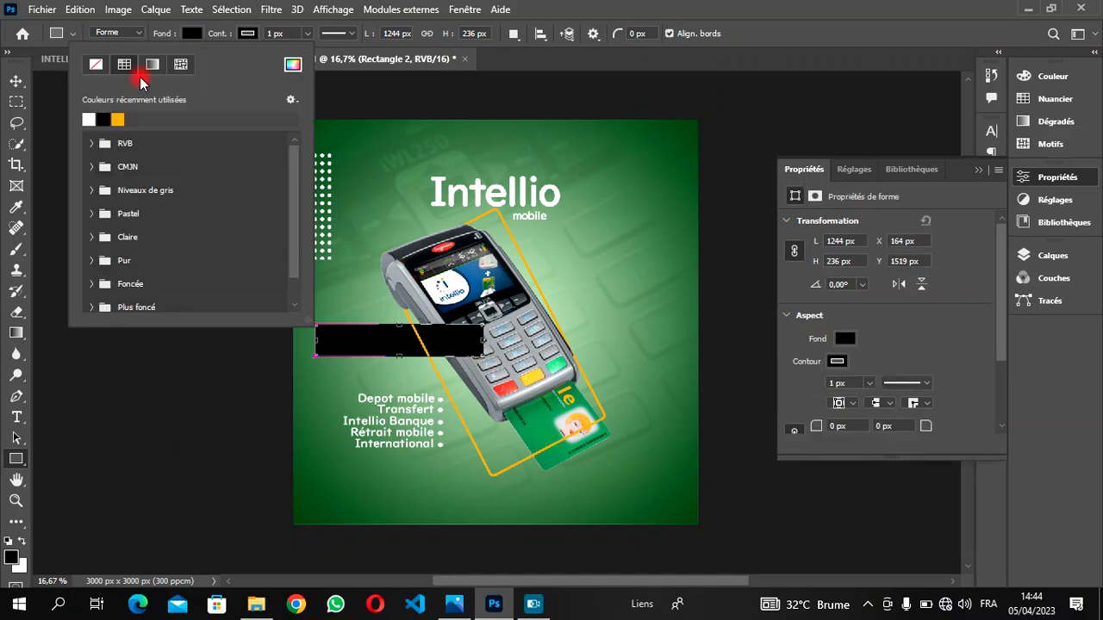
left_click(98, 66)
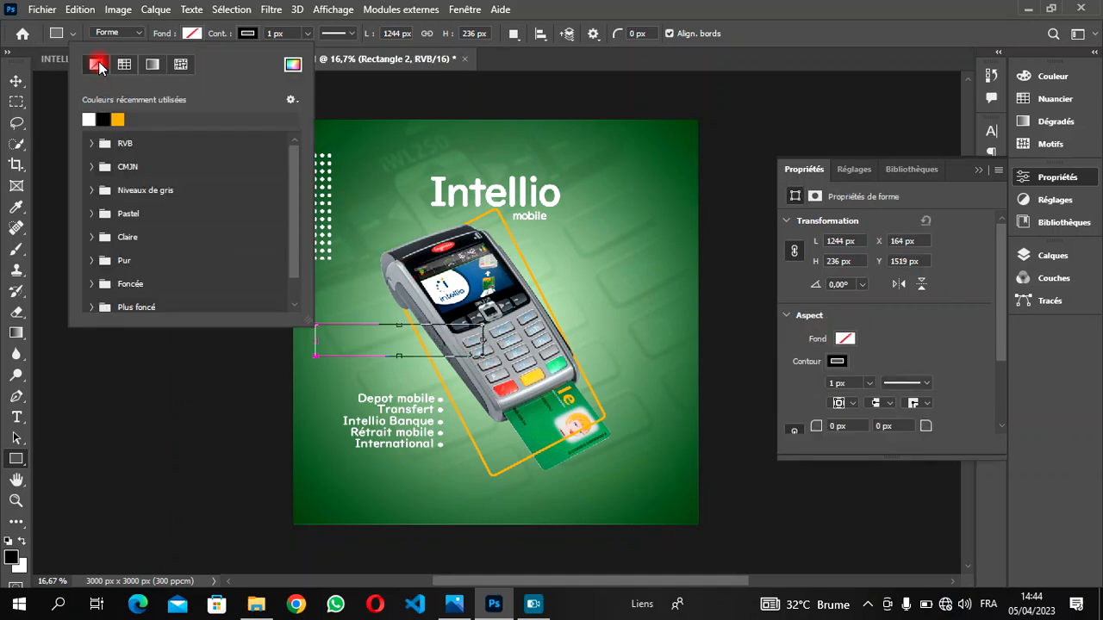
left_click(247, 34)
left_click(144, 119)
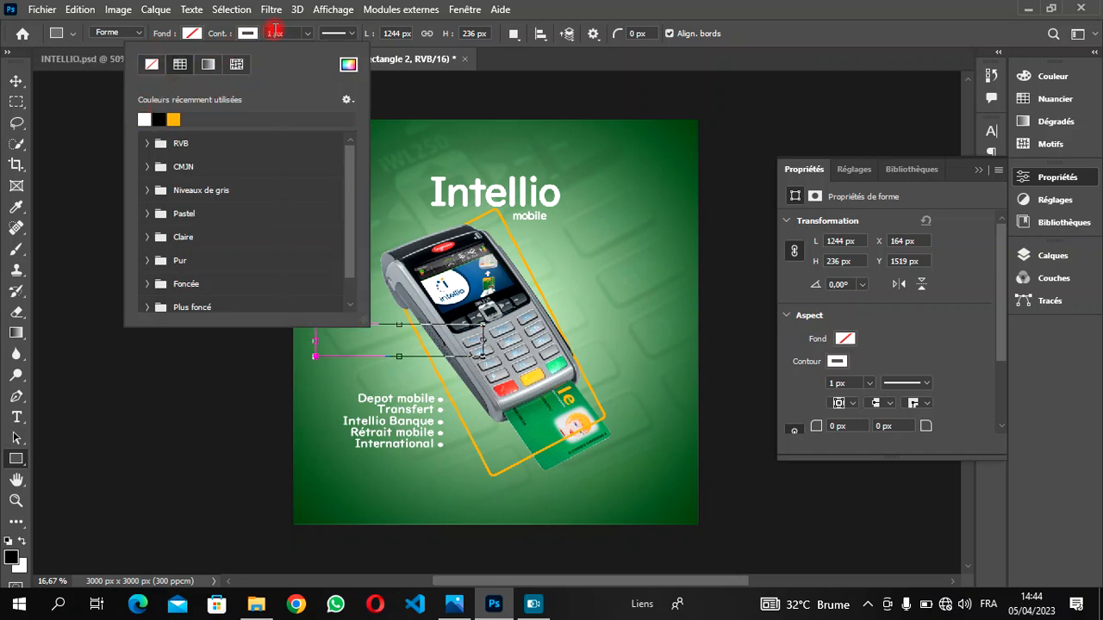
Step: Give the new rectangle a dotted stroke and thicken it to about 184 px so it forms two rows of large dots
left_click(306, 32)
left_click(306, 33)
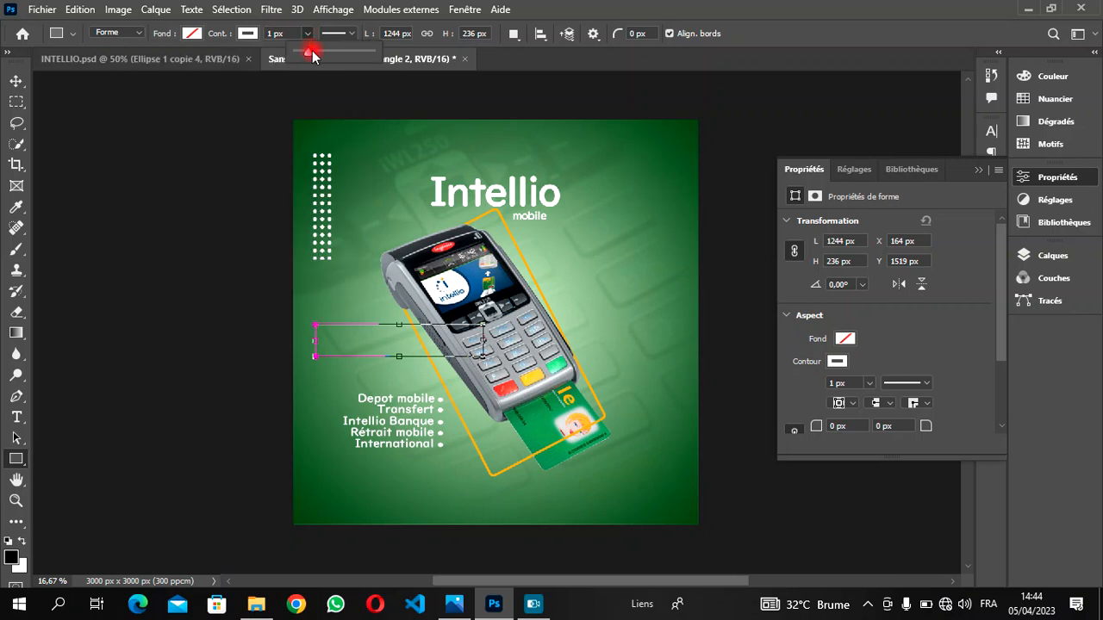
mouse_move(312, 55)
left_mouse_down()
mouse_move(301, 56)
mouse_move(313, 60)
left_mouse_up()
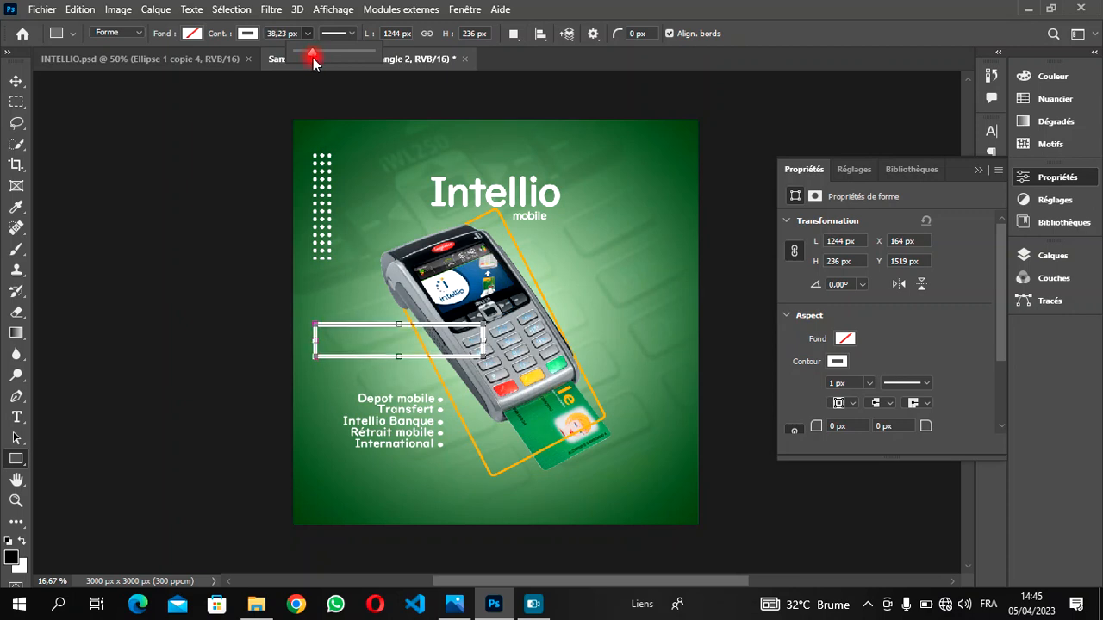
left_click(353, 37)
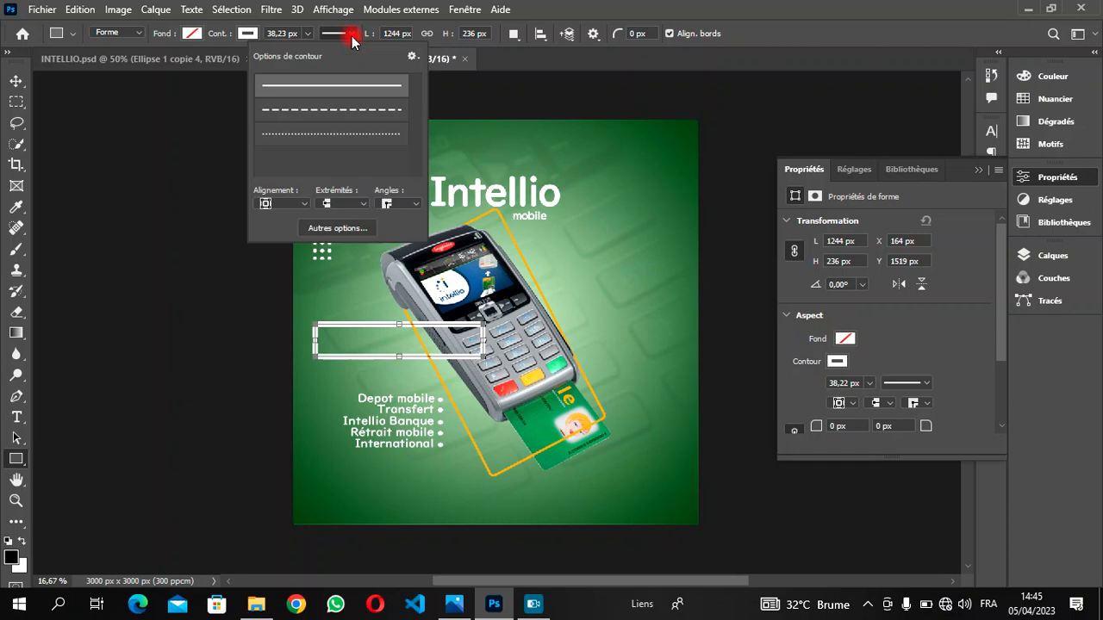
left_click(337, 135)
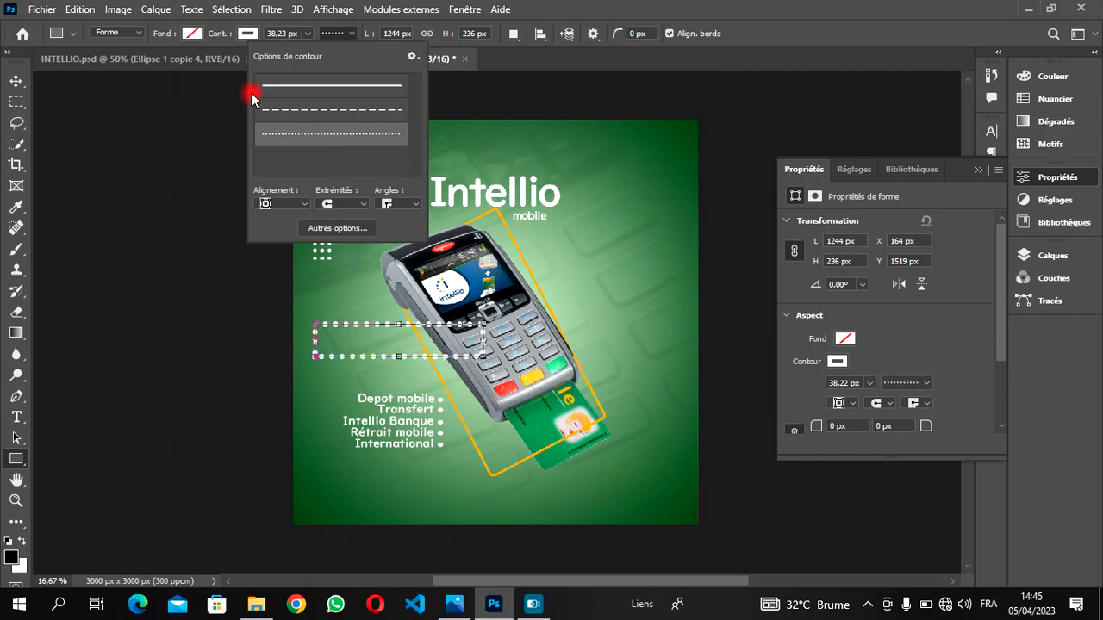
left_click(308, 35)
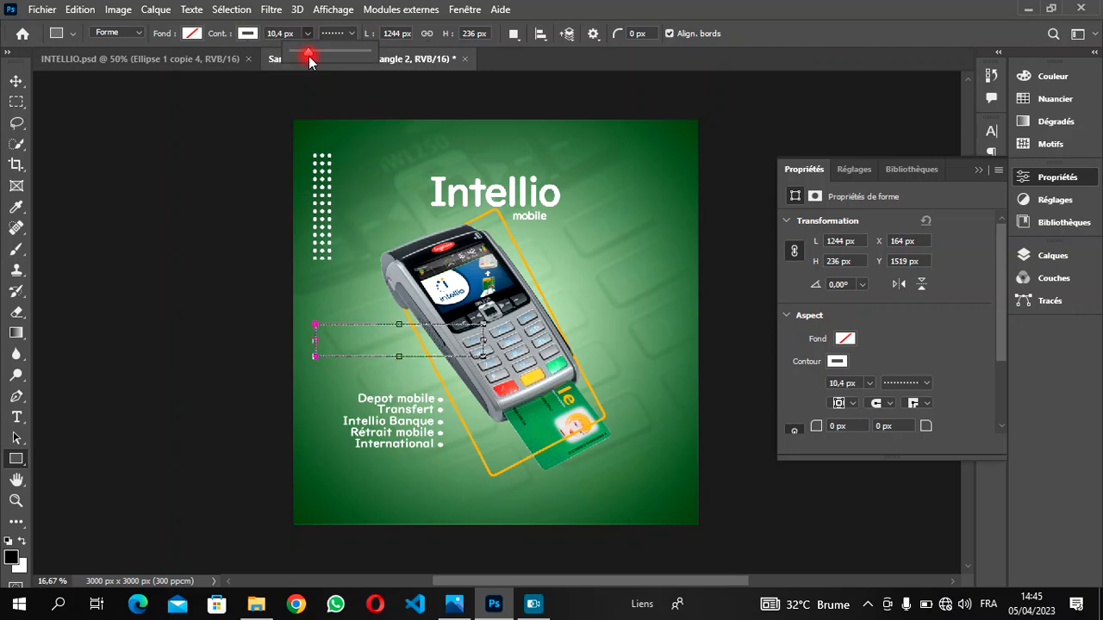
left_click_drag(310, 56, 313, 59)
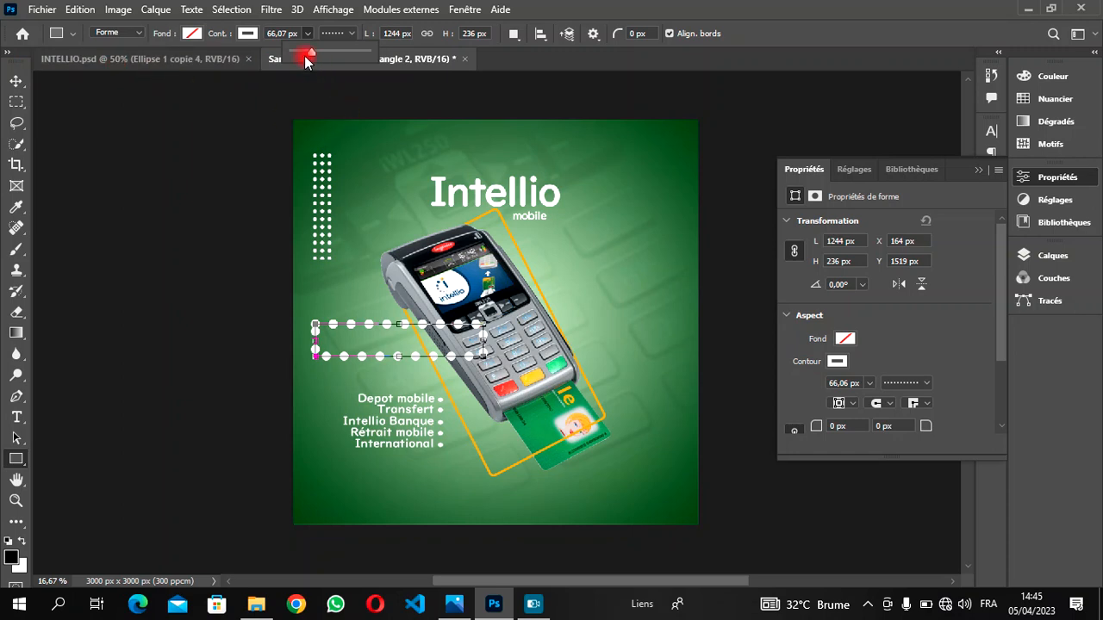
left_click_drag(313, 58, 325, 68)
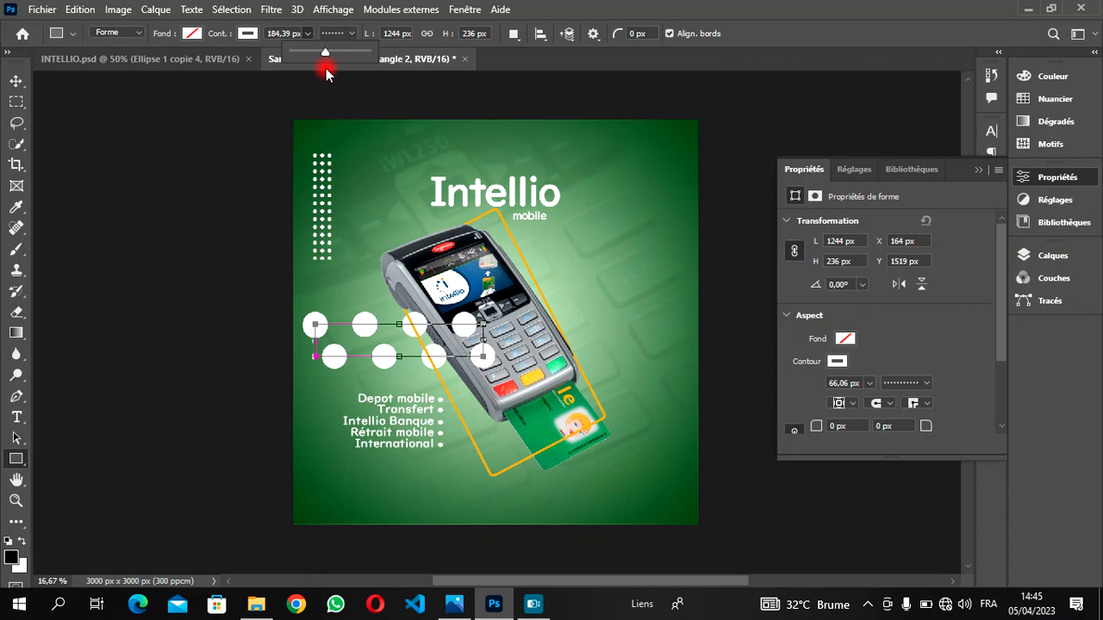
left_click_drag(327, 74, 327, 68)
Step: Move the large dotted rectangle slightly down and to the right, above the services list
left_click(14, 82)
left_click(463, 328)
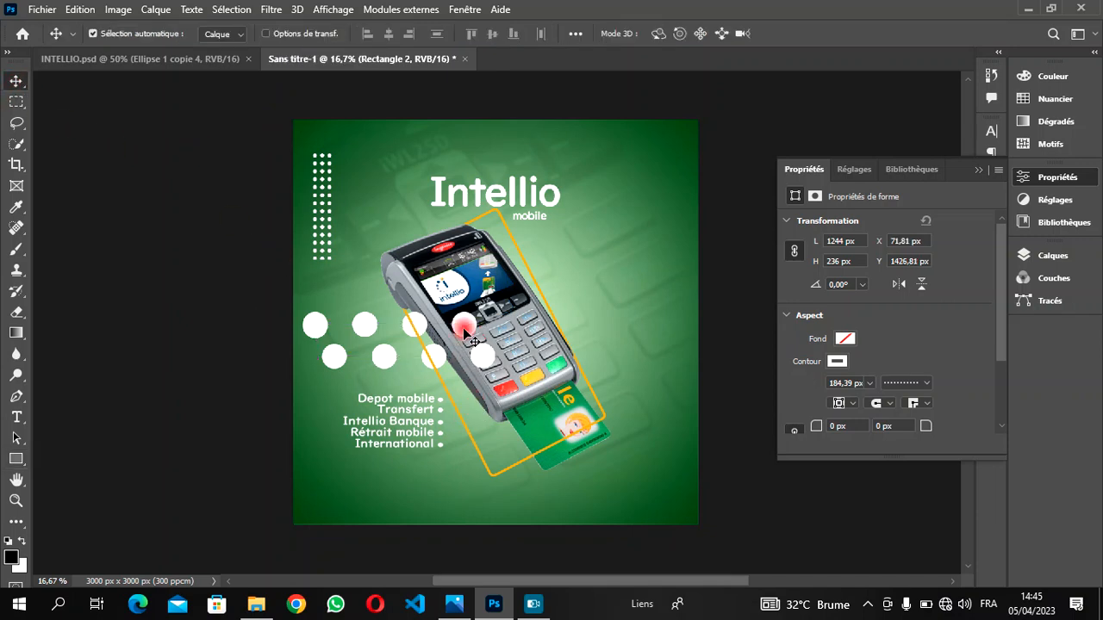
left_click(19, 104)
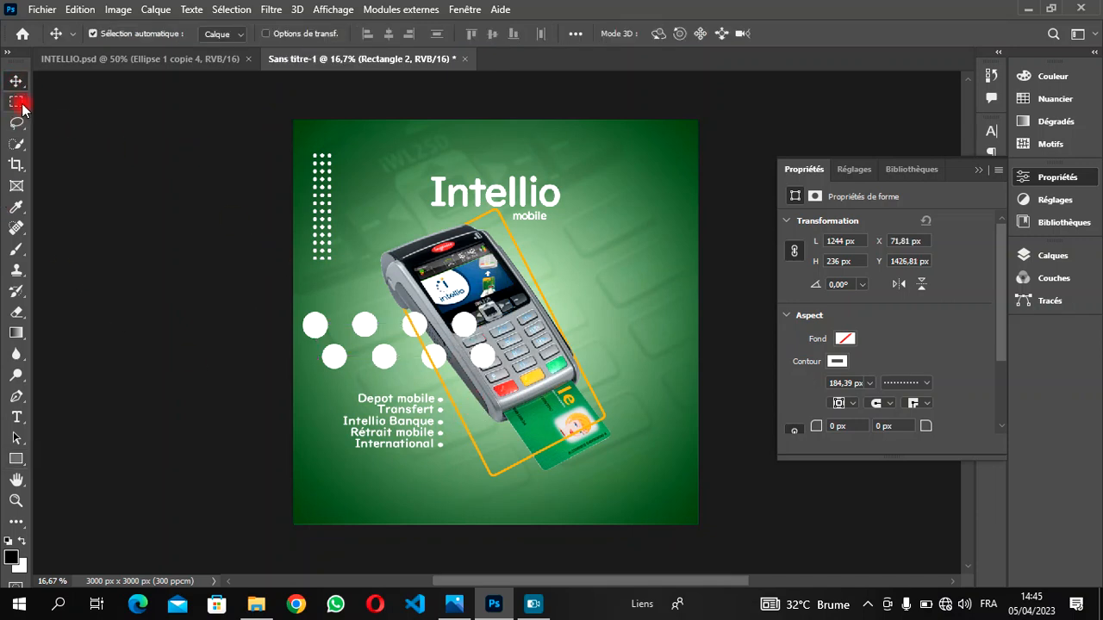
mouse_move(369, 329)
left_mouse_down()
mouse_move(377, 431)
mouse_move(381, 332)
left_mouse_up()
left_click(249, 248)
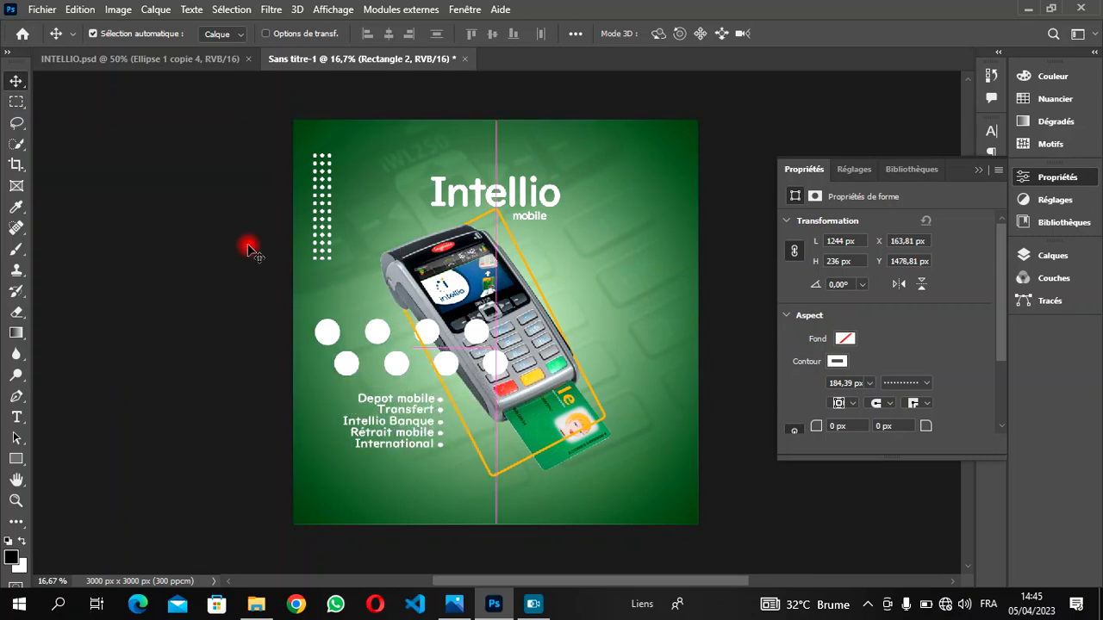
Step: Lasso the three rightmost large dots, rasterize the Rectangle 2 layer and delete the enclosed dots, leaving five
left_click(16, 100)
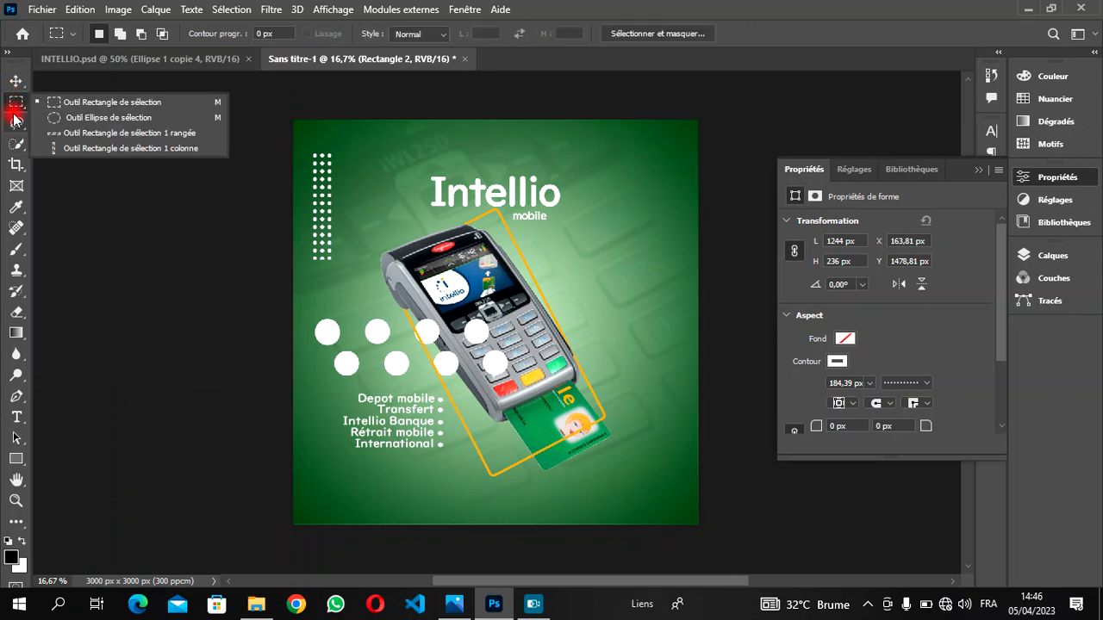
left_click(18, 126)
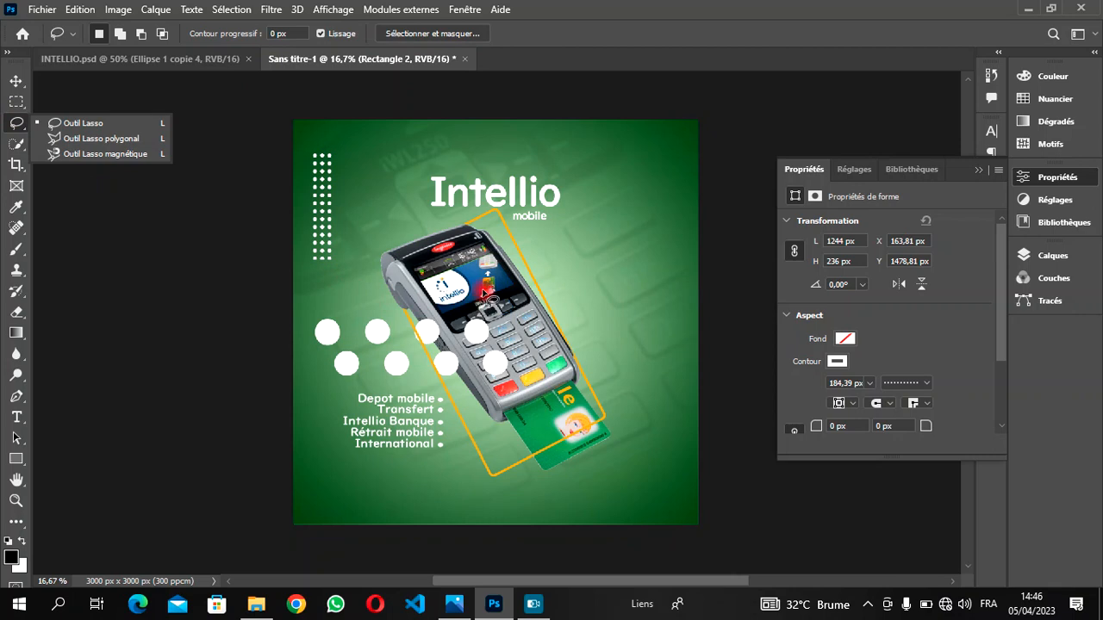
mouse_move(478, 295)
left_mouse_down()
mouse_move(466, 330)
mouse_move(416, 375)
mouse_move(436, 407)
mouse_move(497, 424)
mouse_move(563, 420)
mouse_move(572, 372)
mouse_move(557, 324)
mouse_move(478, 297)
left_mouse_up()
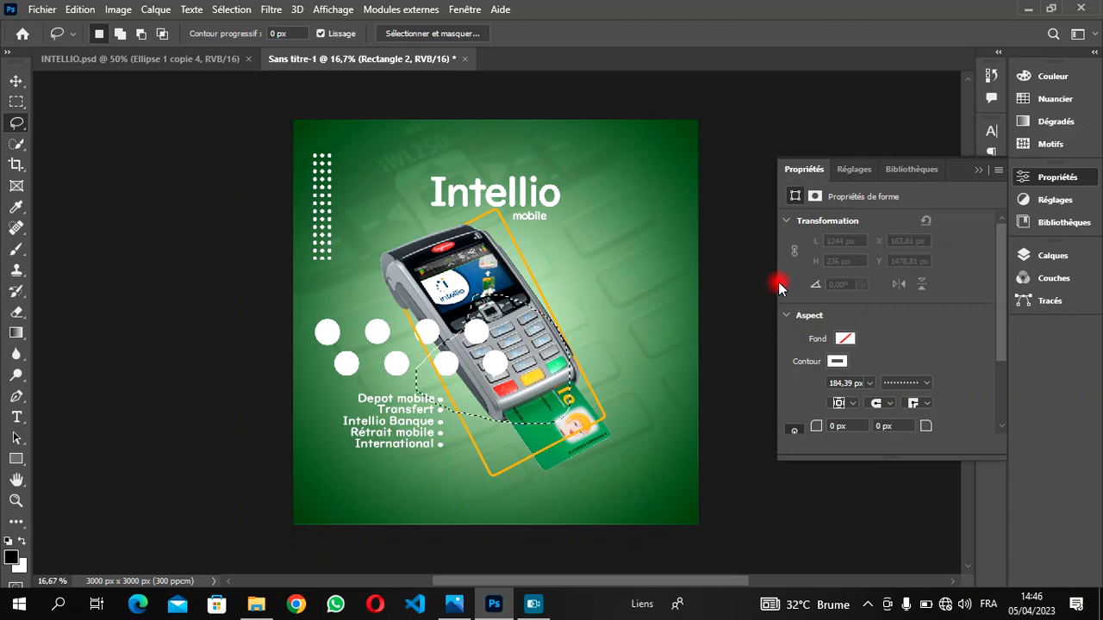
left_click(986, 170)
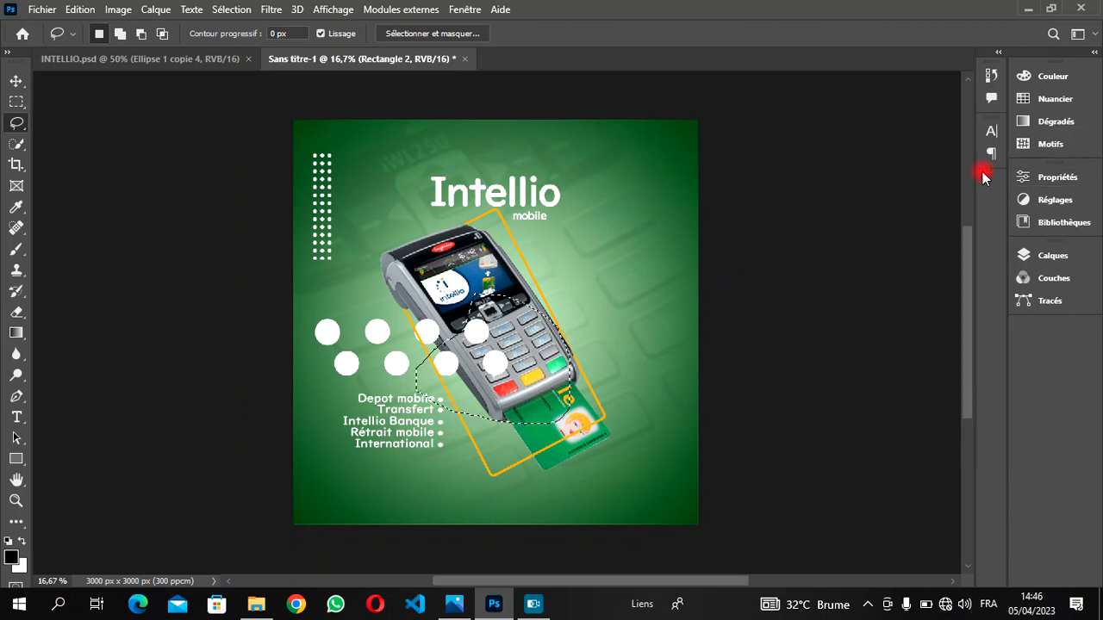
left_click(1054, 256)
left_click(867, 372)
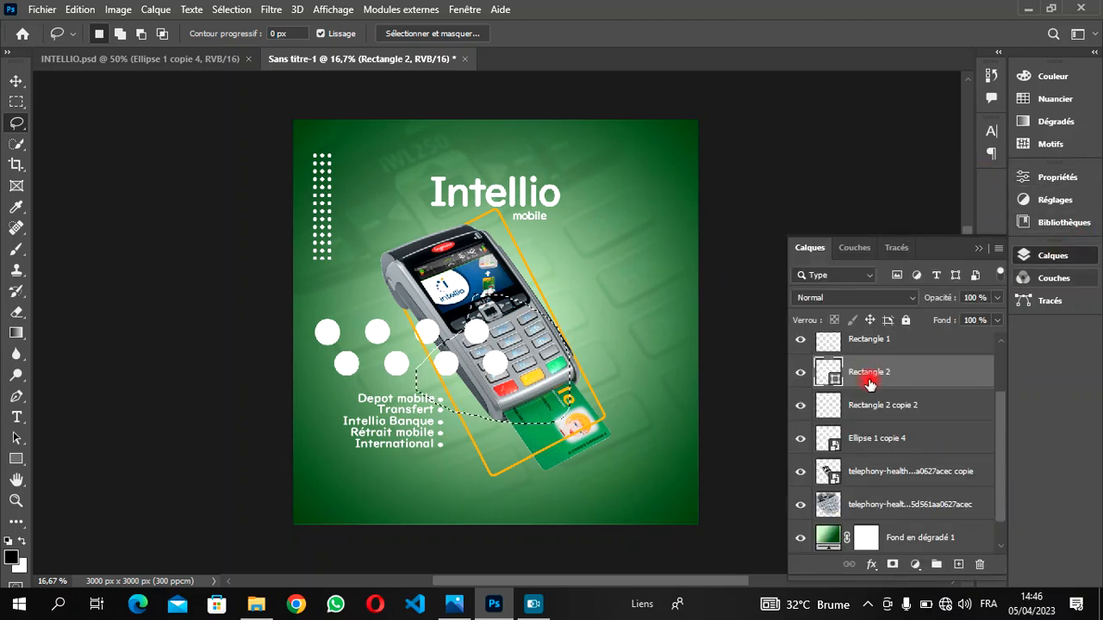
right_click(868, 379)
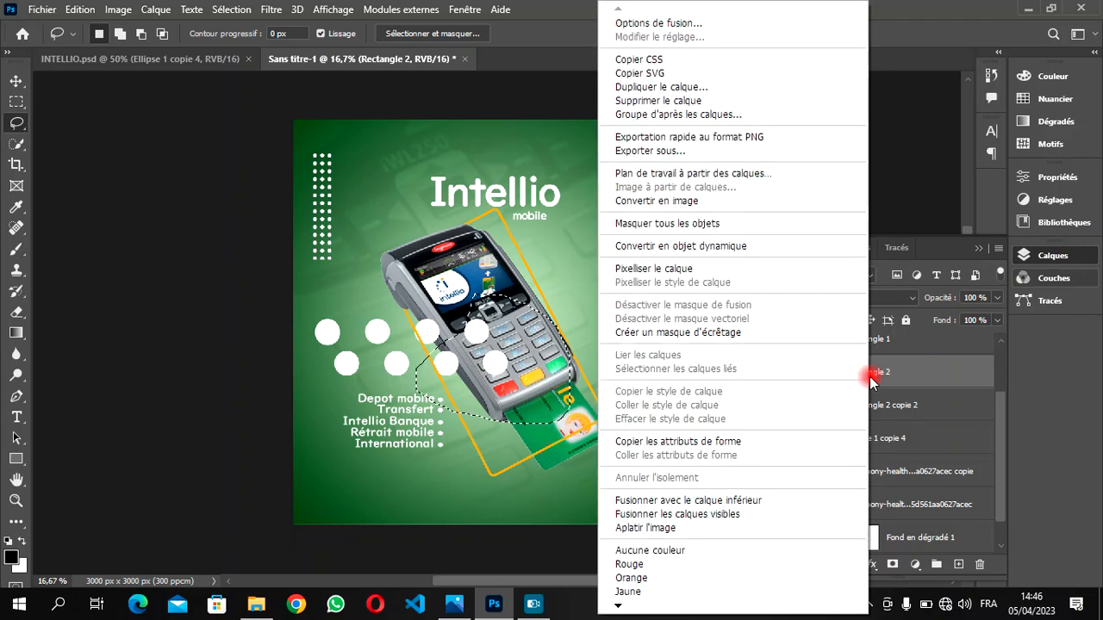
left_click(652, 269)
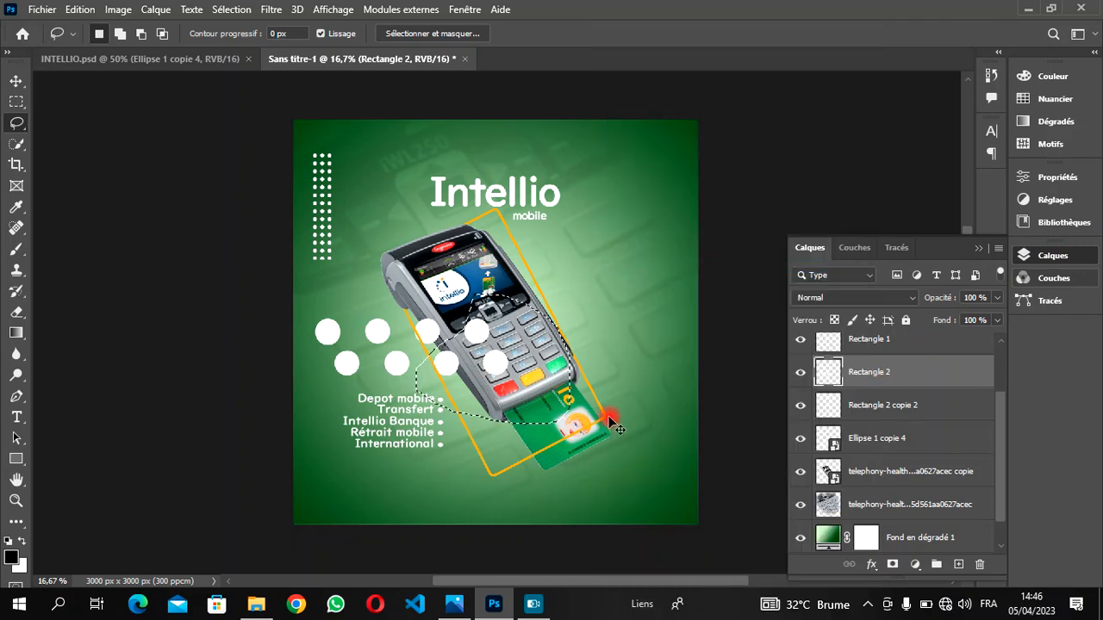
key("Delete")
key("ctrl+d")
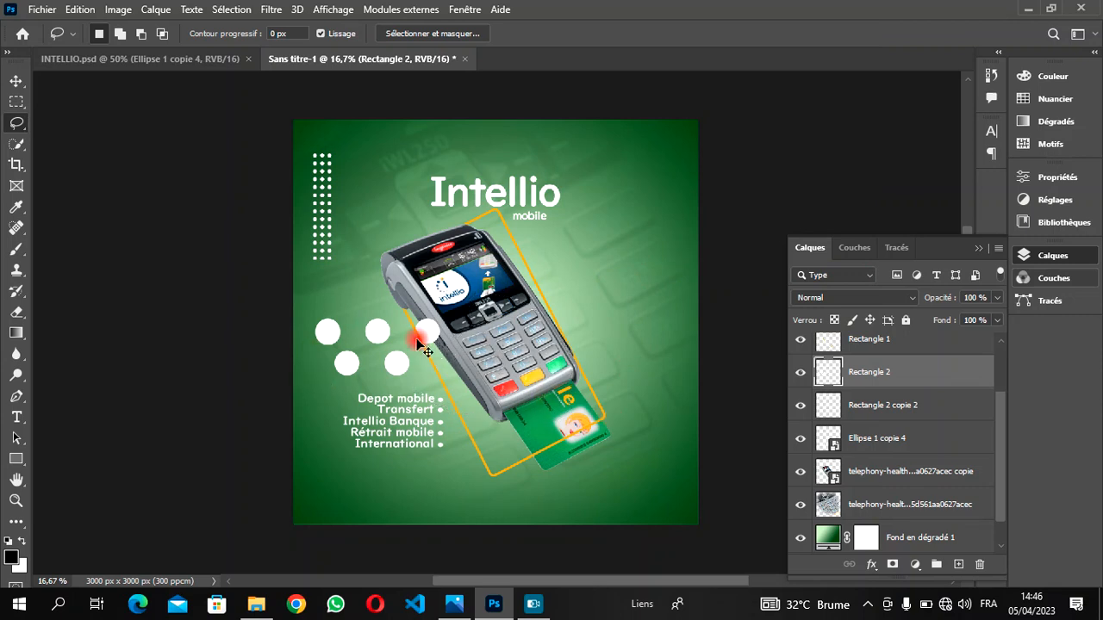
Step: Scale the group of five dots proportionally to 28 % of its size
key("ctrl+t")
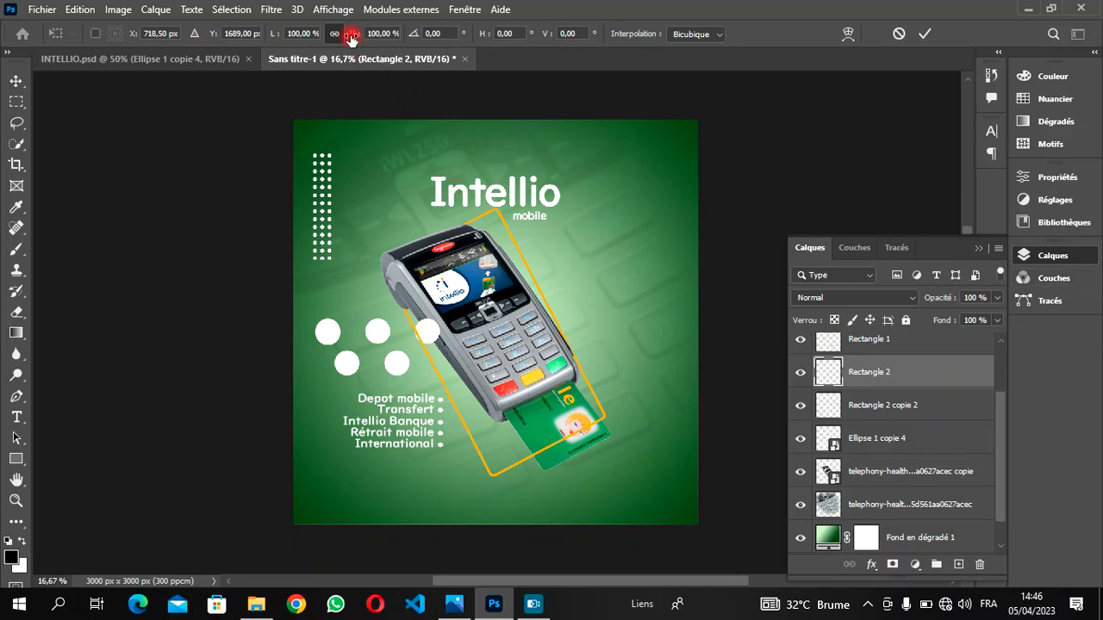
left_click_drag(352, 35, 296, 42)
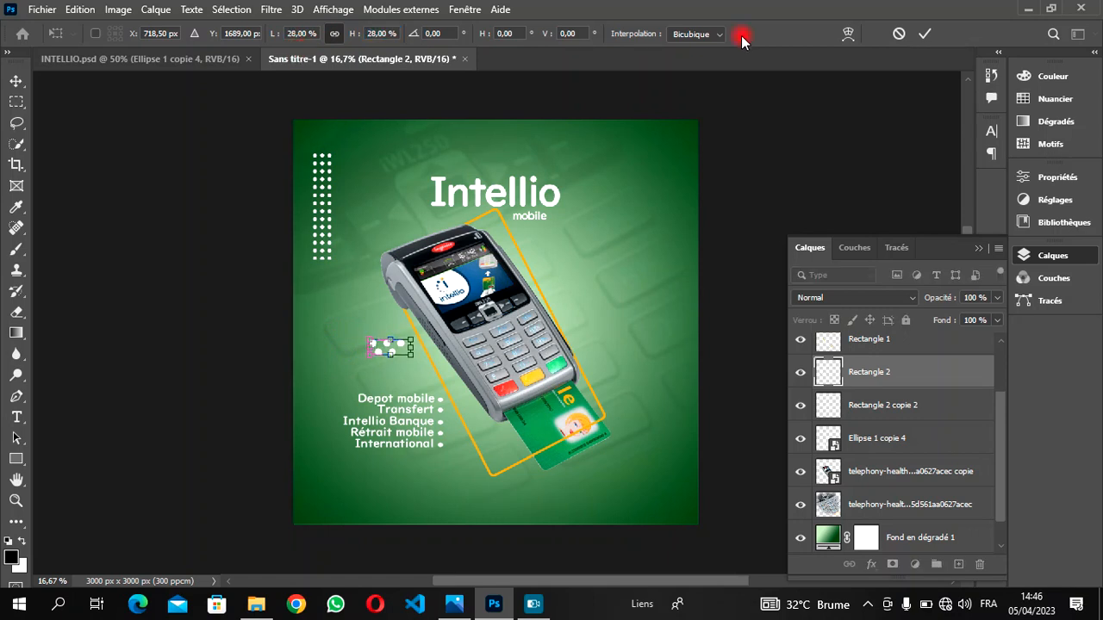
left_click(924, 35)
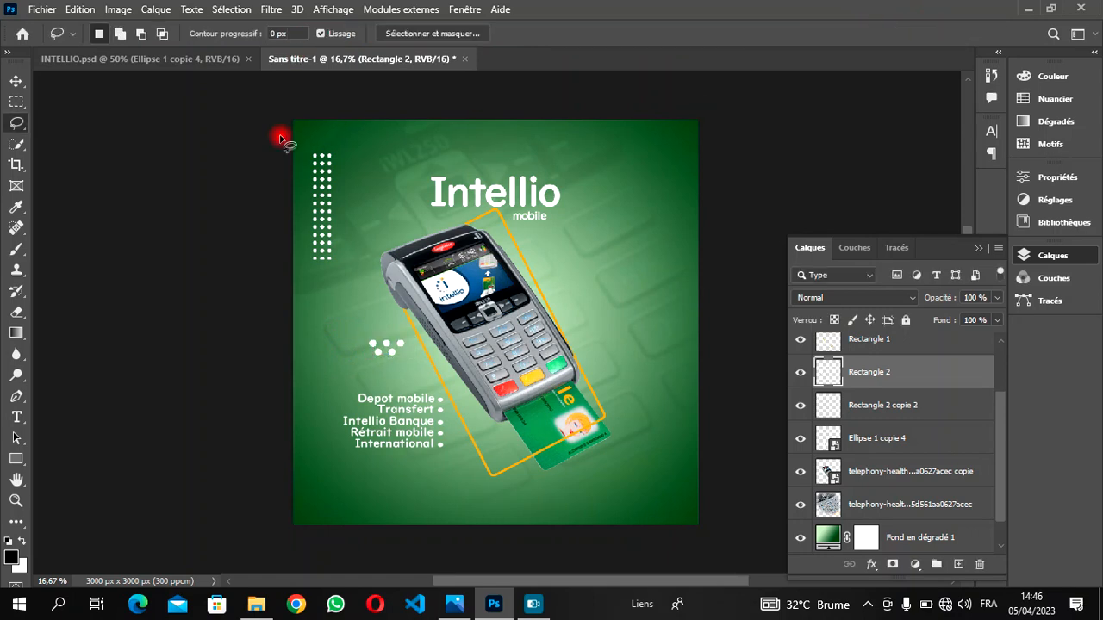
left_click(16, 82)
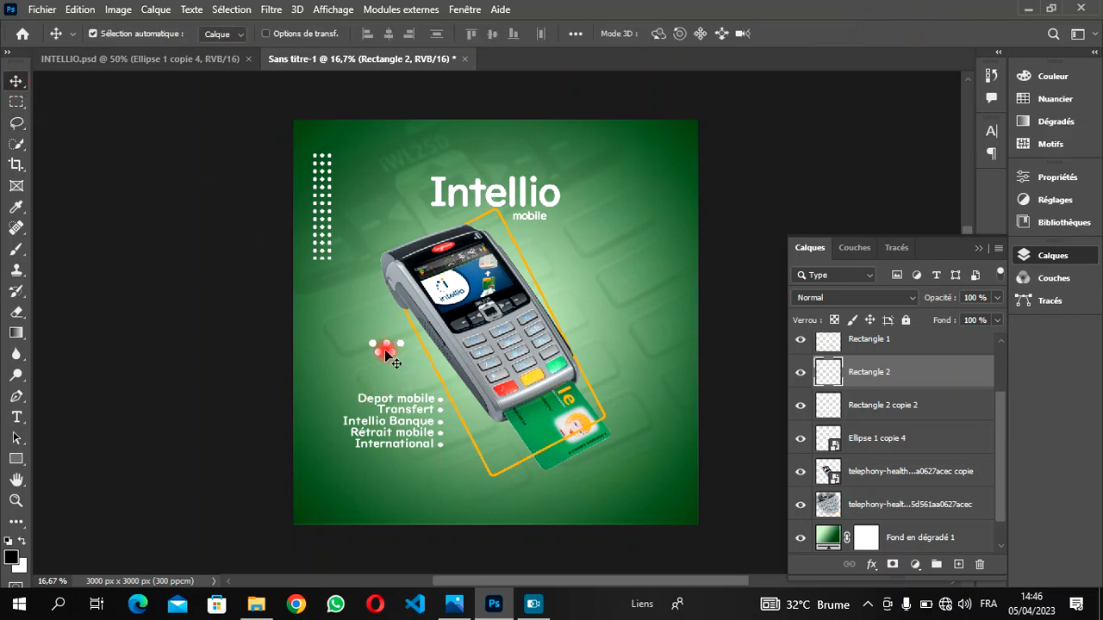
Step: Move the group of five dots to the poster's lower-left corner and scale it proportionally to 81 %
left_click_drag(387, 348, 327, 502)
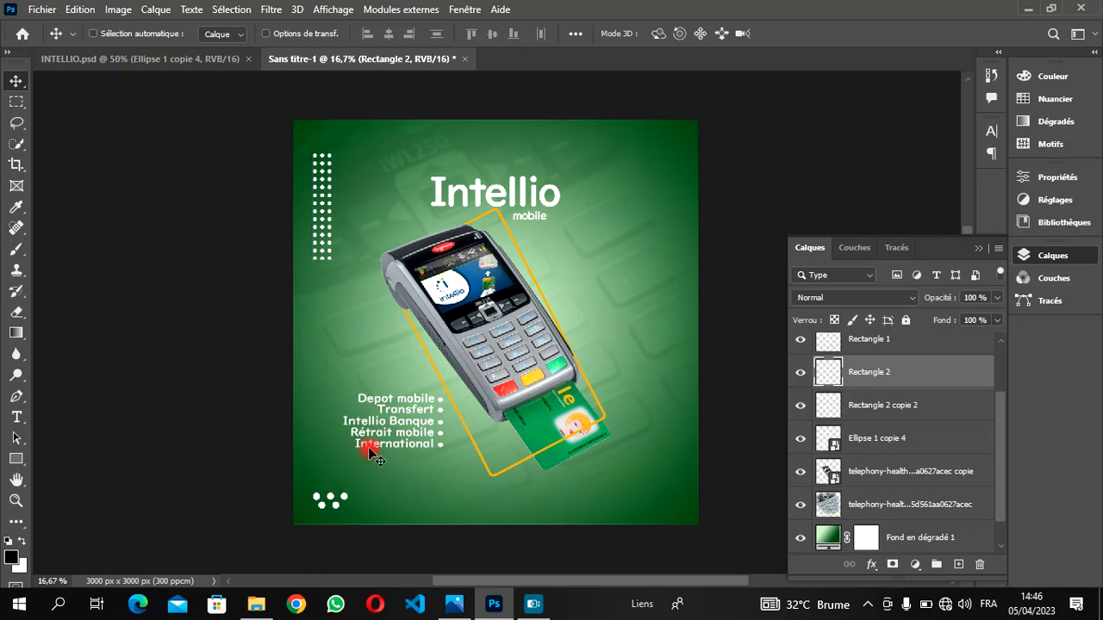
key("ctrl")
key("ctrl+t")
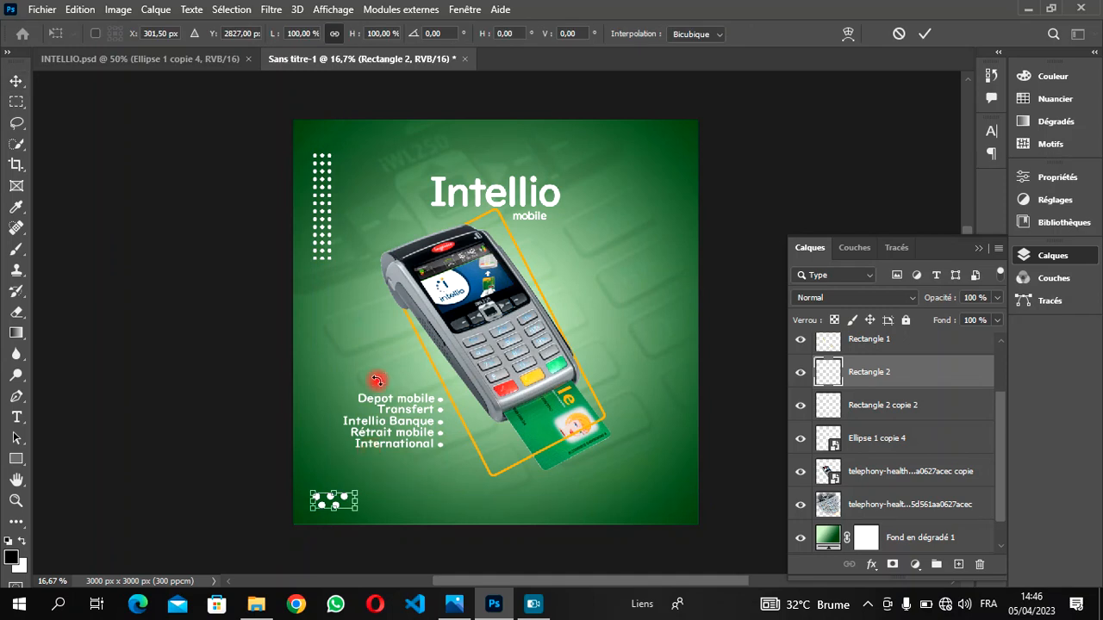
left_click_drag(353, 39, 338, 48)
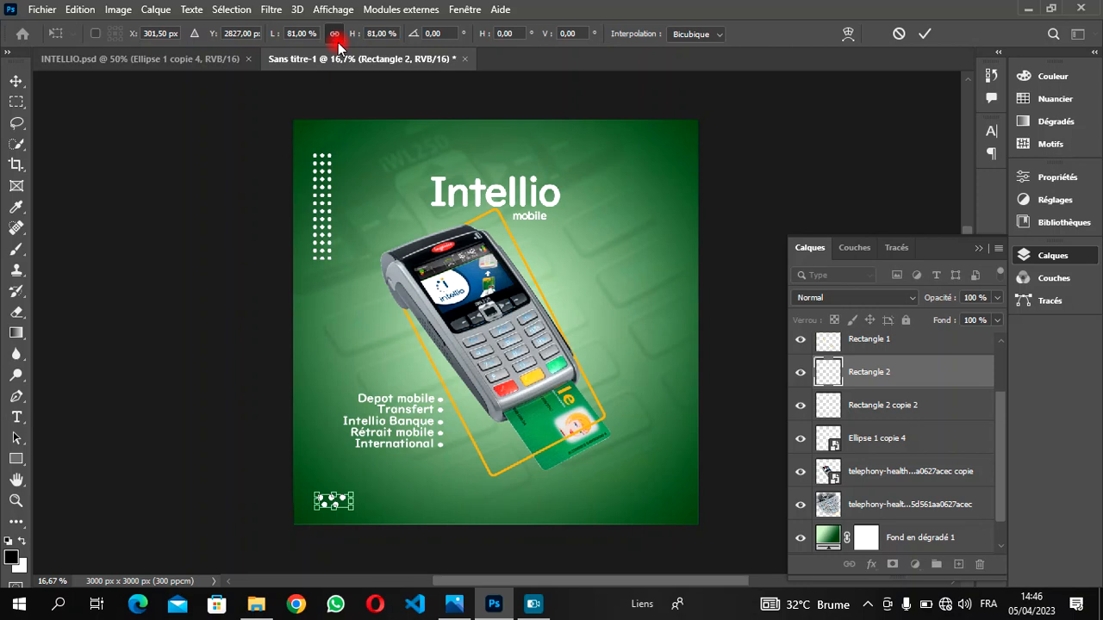
left_click(923, 34)
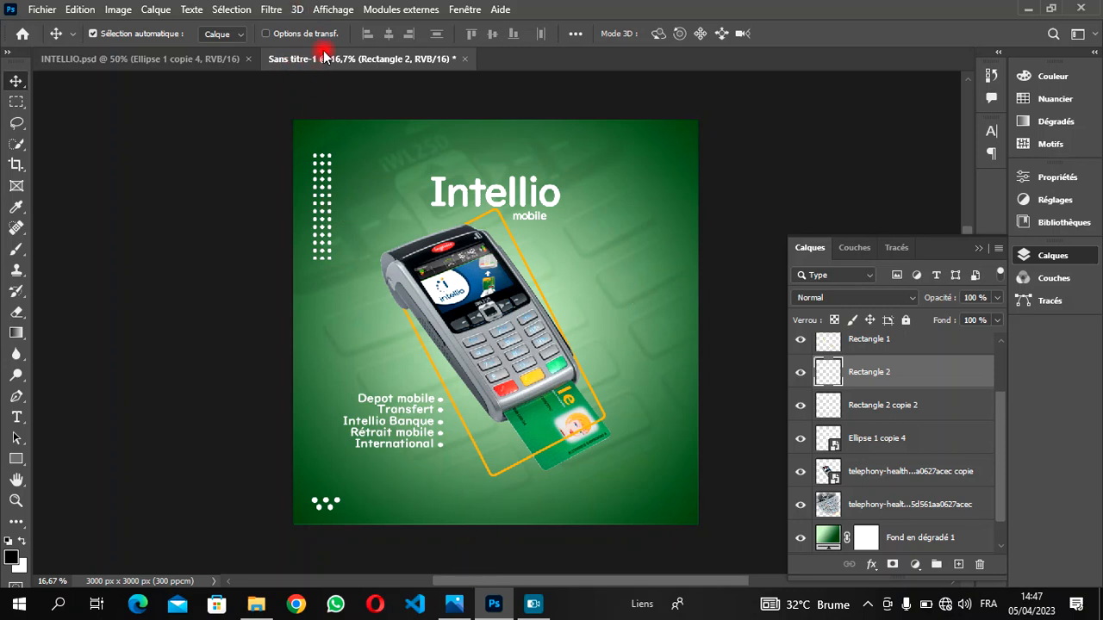
Step: Check the reference poster INTELLIO.psd for the elements still missing, including the footer icons, and return to the new poster
left_click(222, 58)
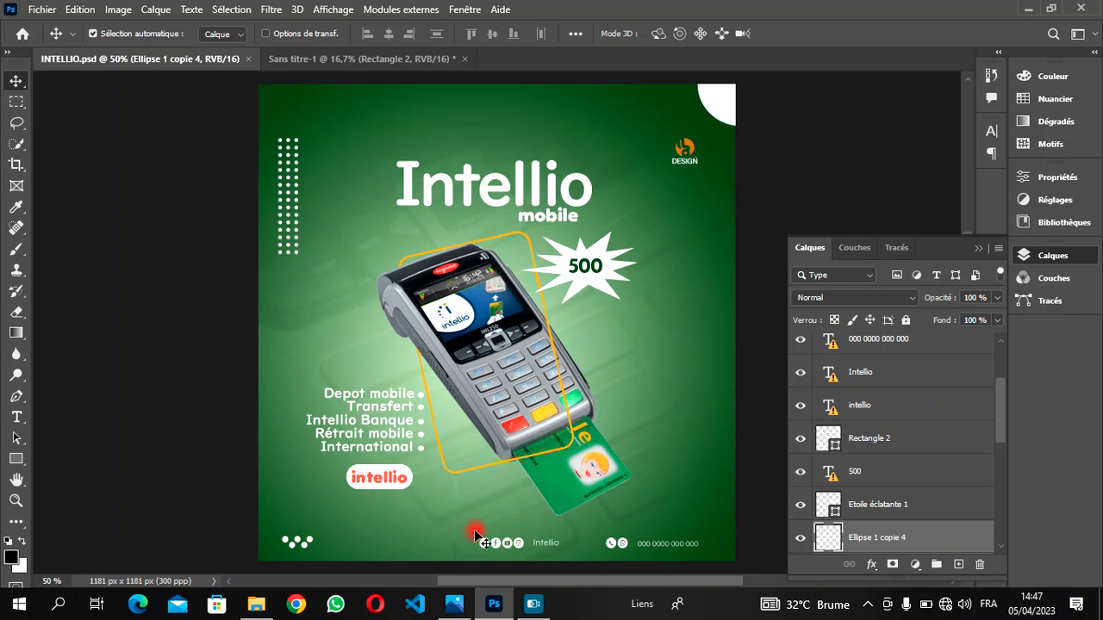
left_click(495, 606)
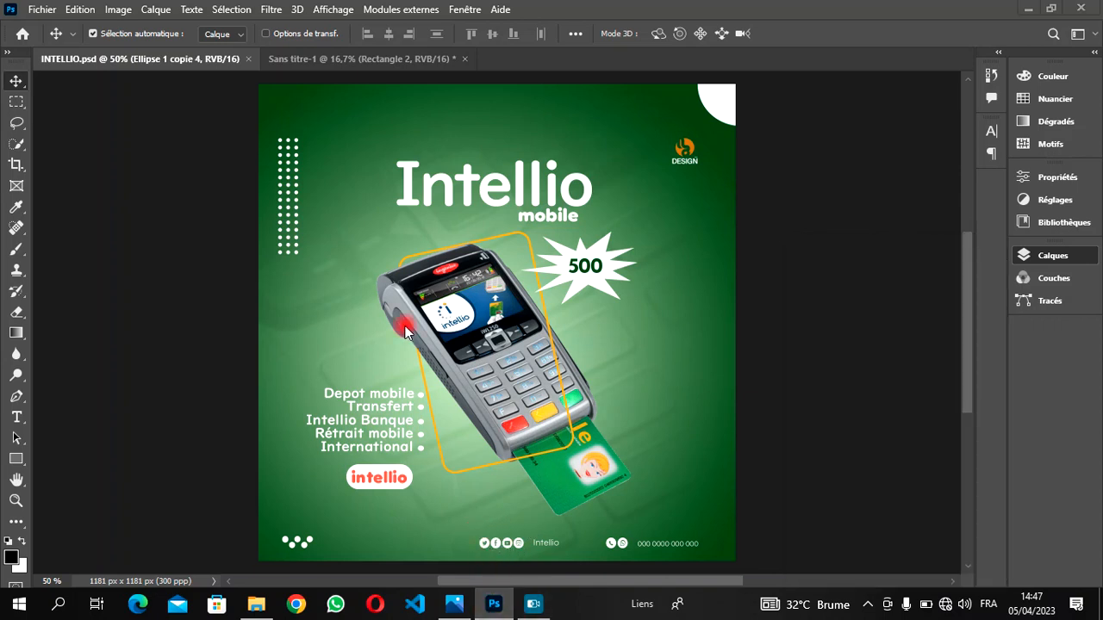
key("alt+Tab")
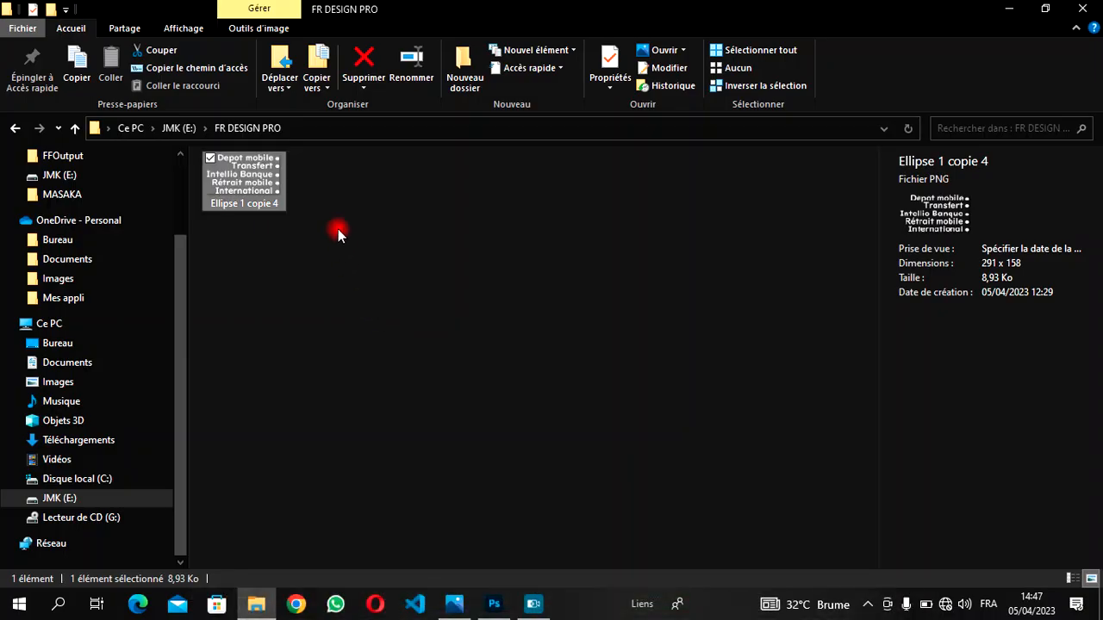
left_click(486, 601)
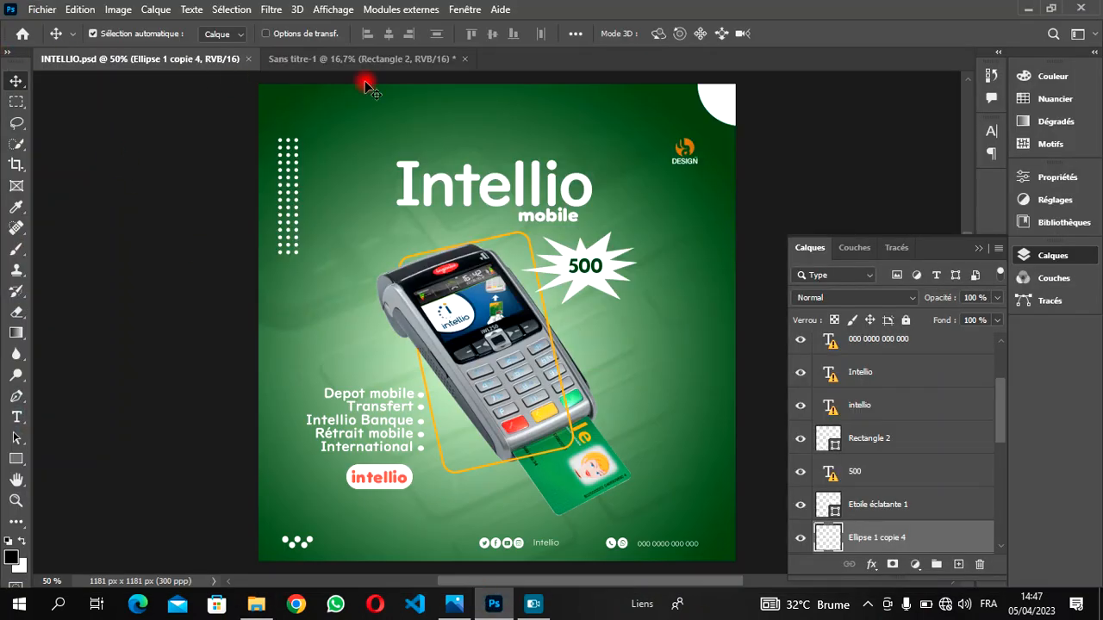
left_click(349, 58)
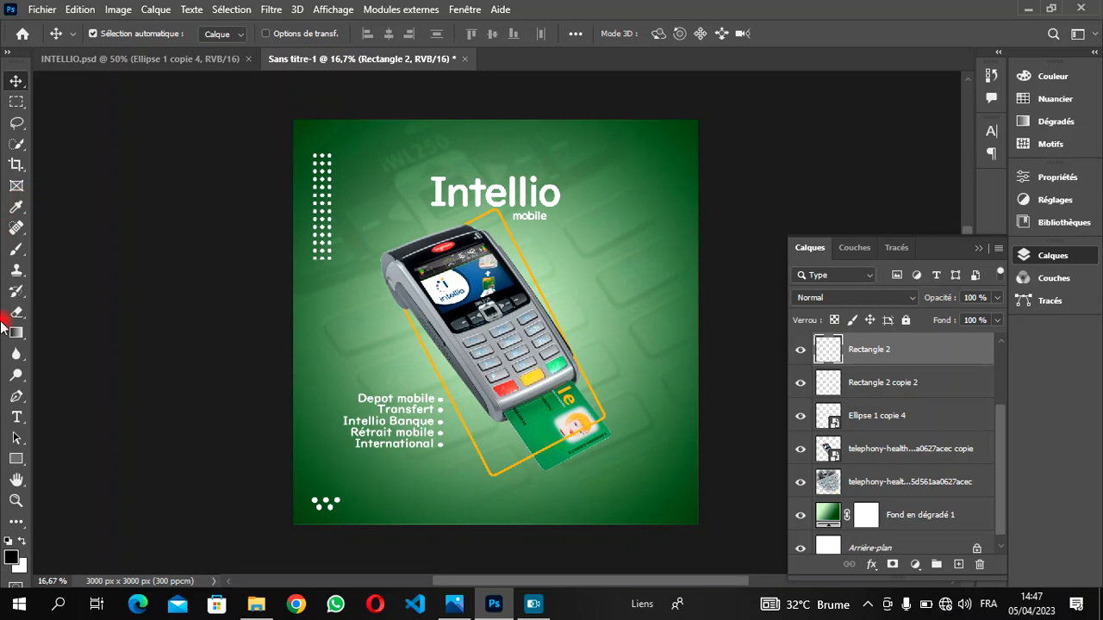
Step: Switch to File Explorer, open the folder Mes Documments > ICONES on drive JMK (E:) and find the icones PNG
left_click(257, 611)
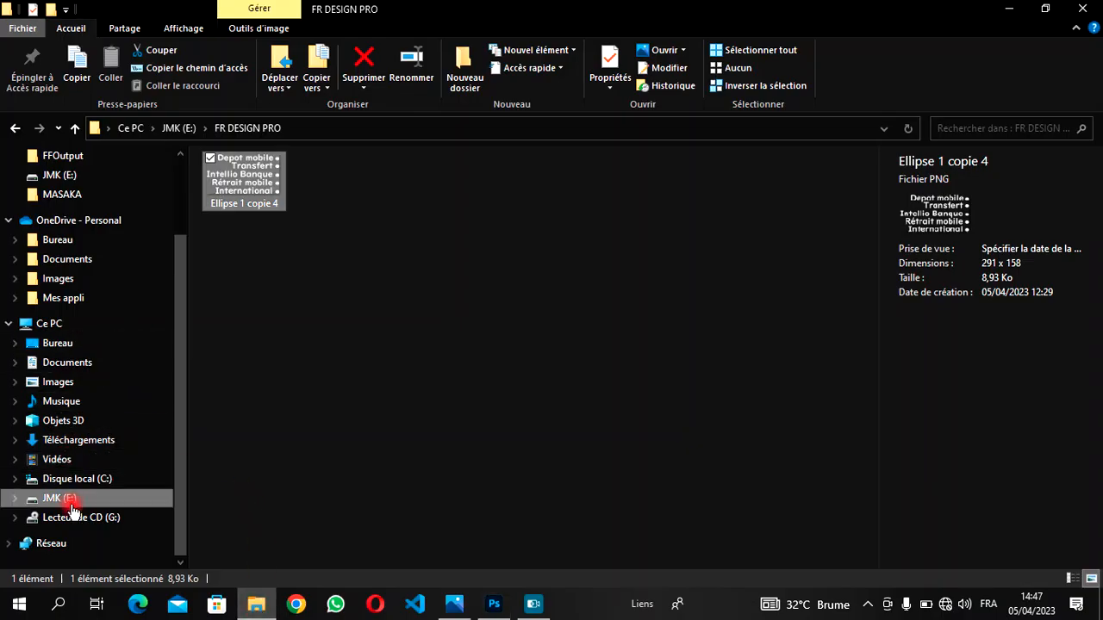
left_click(69, 508)
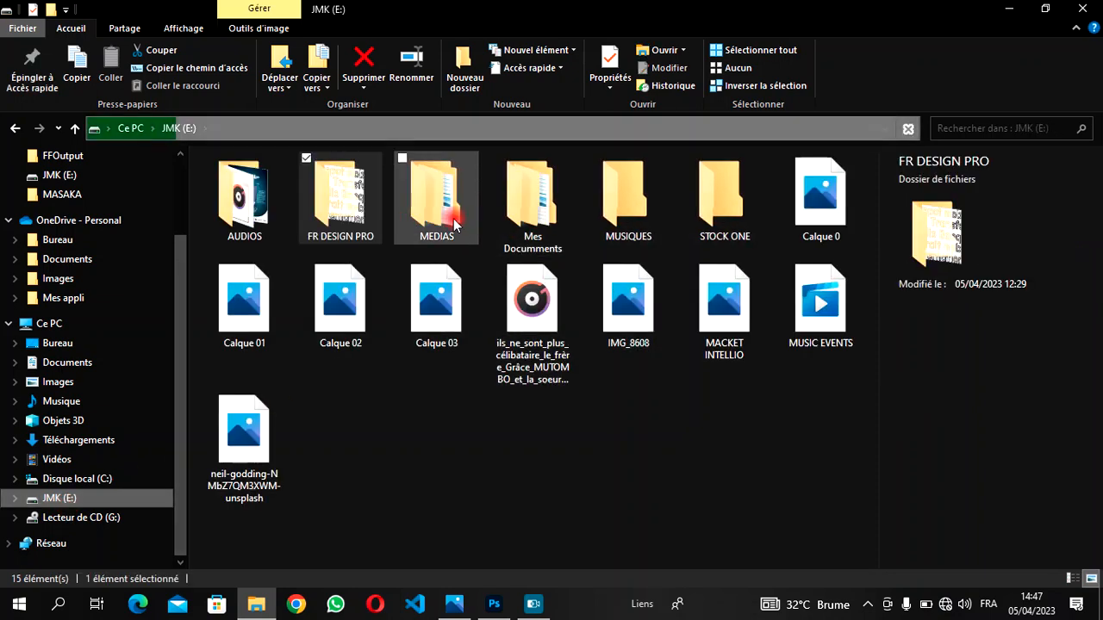
left_click(523, 222)
double_click(523, 220)
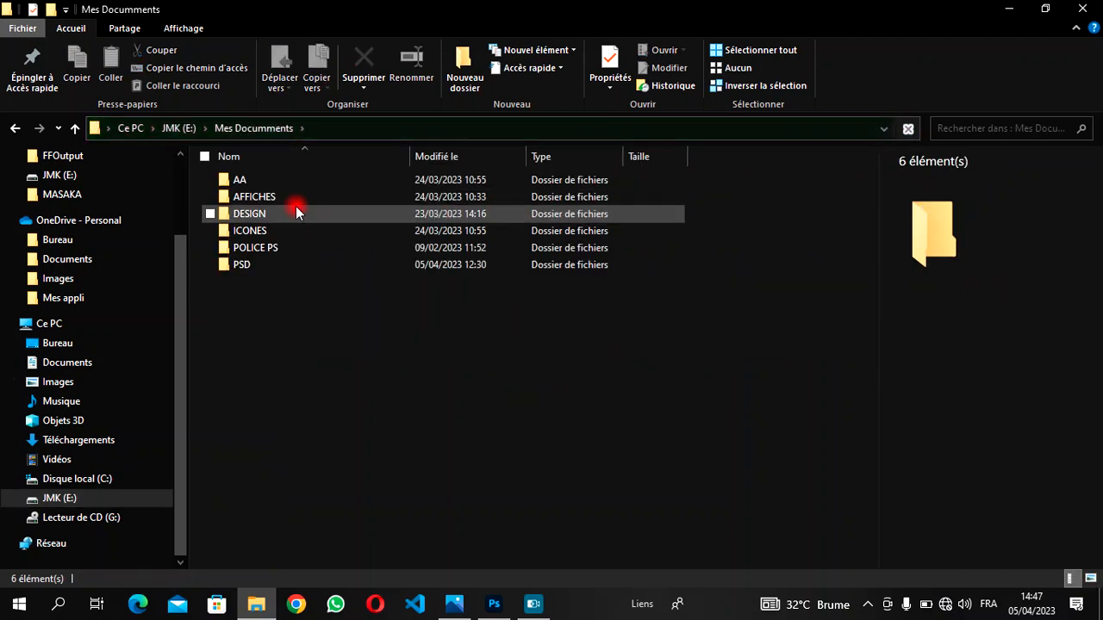
double_click(288, 234)
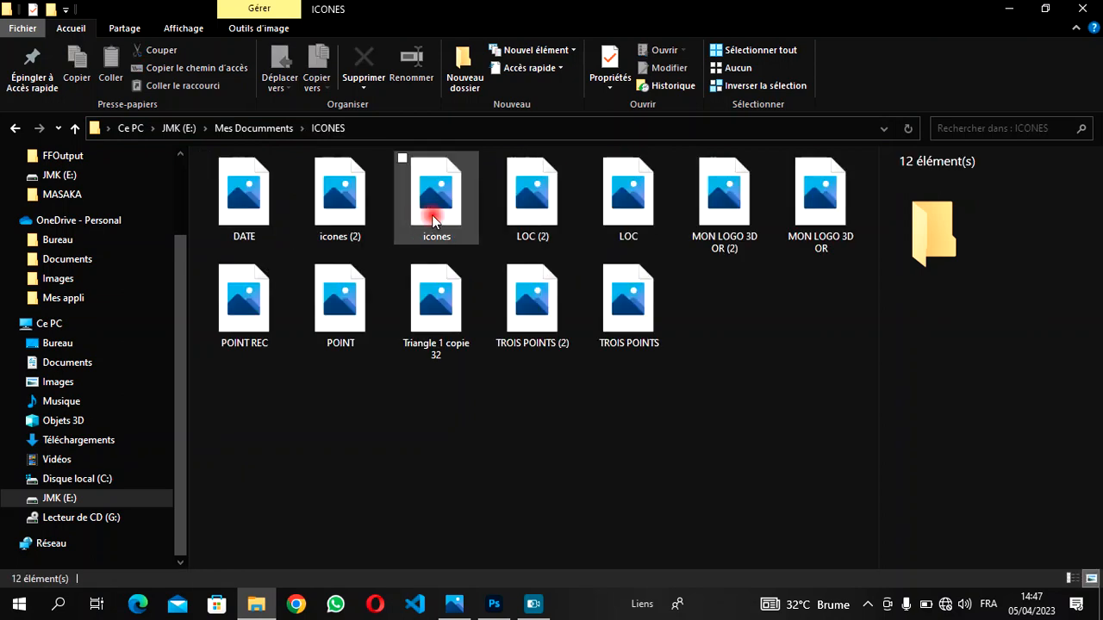
double_click(431, 212)
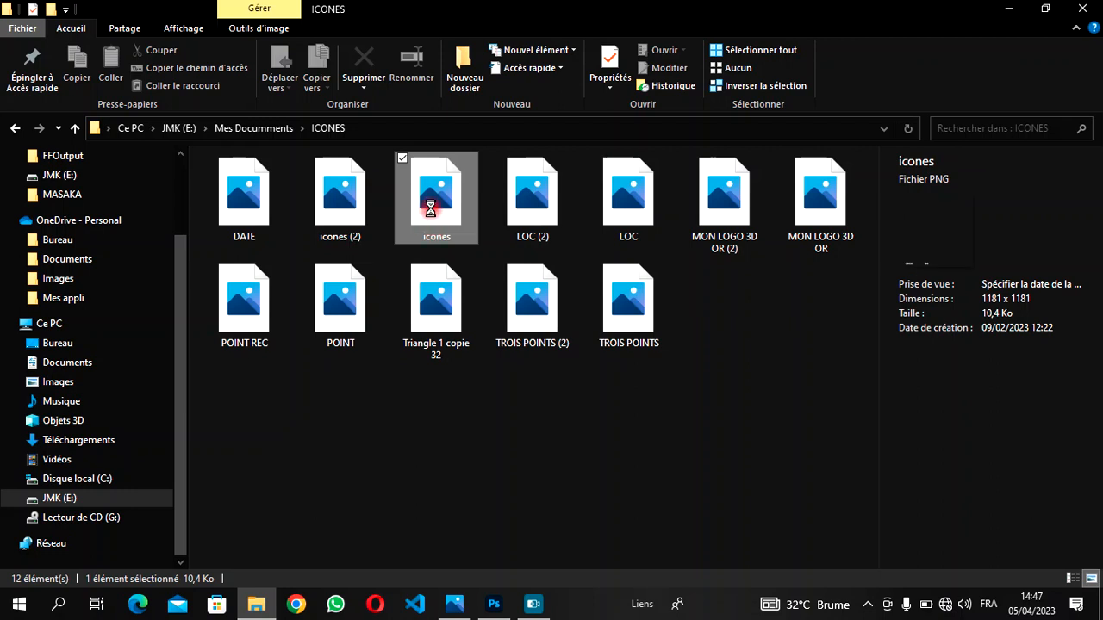
left_click(541, 597)
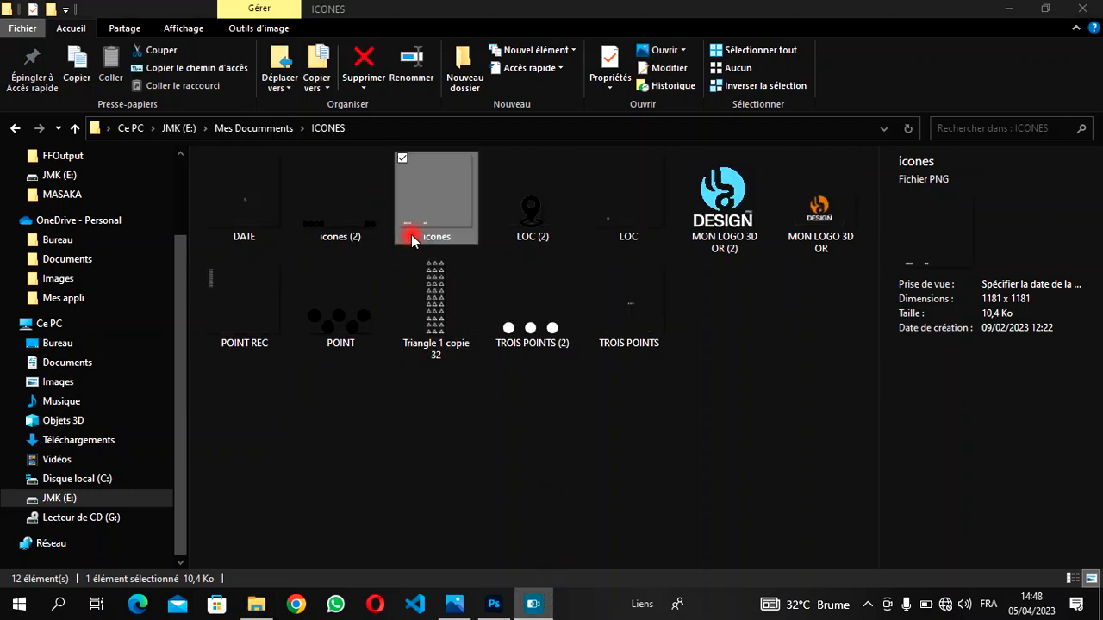
Step: Place the icones PNG in the poster and shift it so its contact icons sit along the lower edge, right of the five dots
left_click_drag(422, 207, 493, 505)
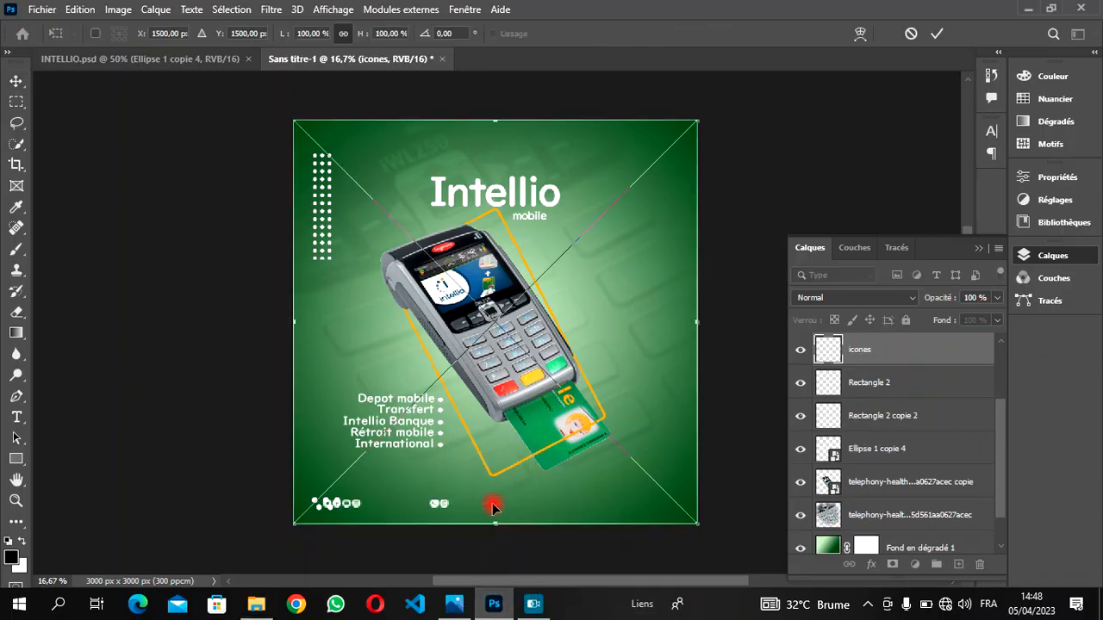
left_click_drag(397, 172, 547, 191)
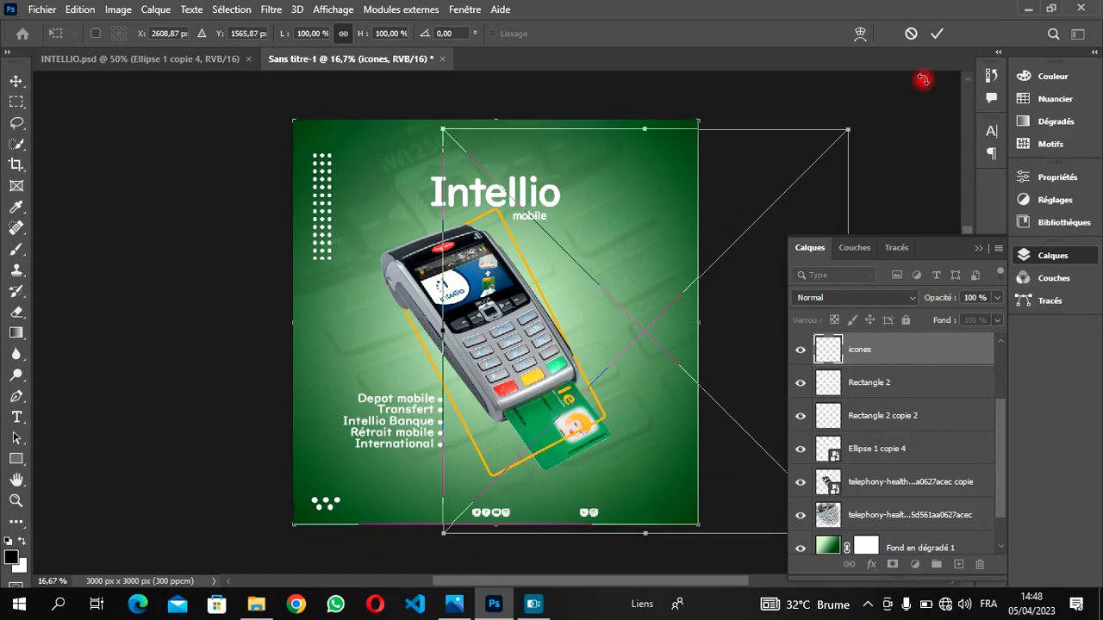
left_click(936, 35)
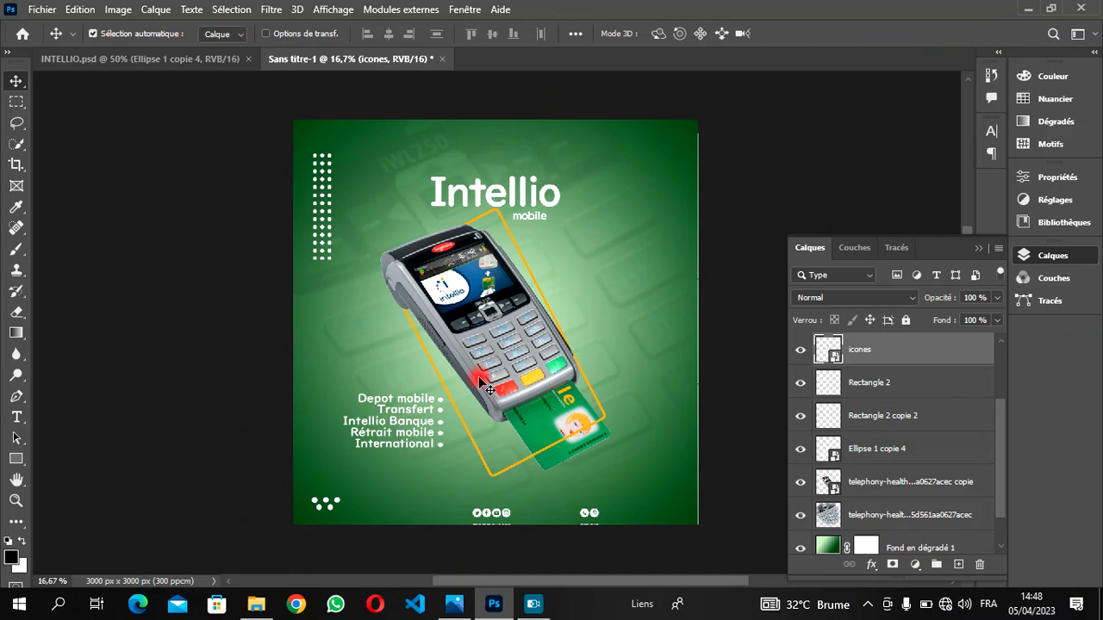
left_click_drag(489, 390, 548, 383)
mouse_move(474, 580)
left_mouse_down()
mouse_move(460, 580)
mouse_move(542, 580)
mouse_move(312, 583)
mouse_move(500, 581)
mouse_move(456, 581)
mouse_move(492, 591)
left_mouse_up()
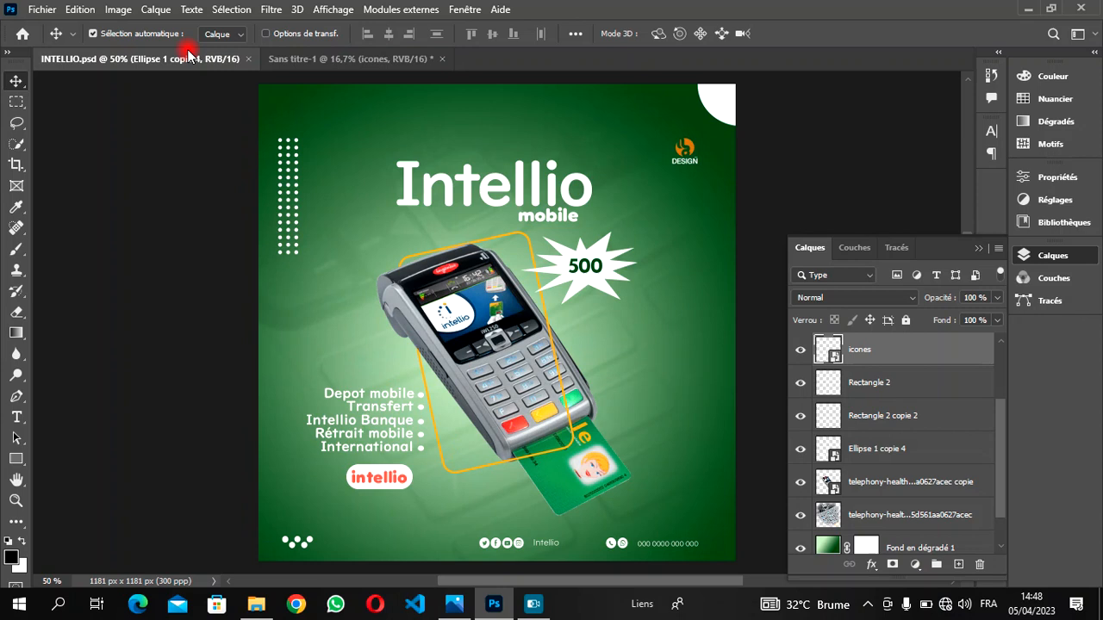
Step: Draw a starburst about 869 × 482 px beside the terminal, below the title, using the preset Cible étoilée rayonnante couleur
left_click(188, 55)
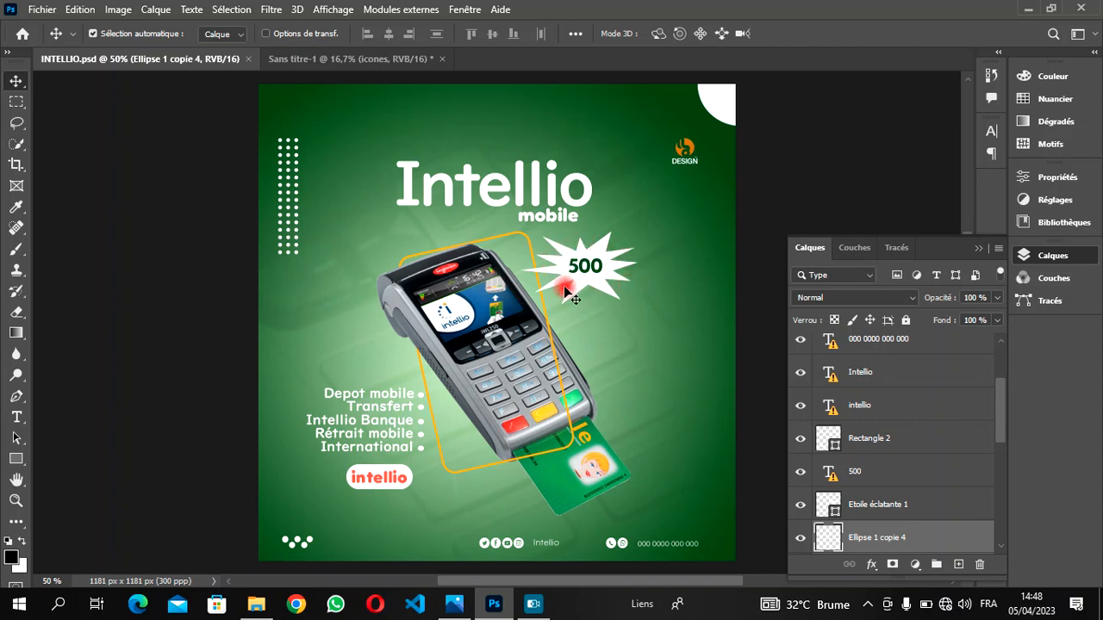
left_click(339, 58)
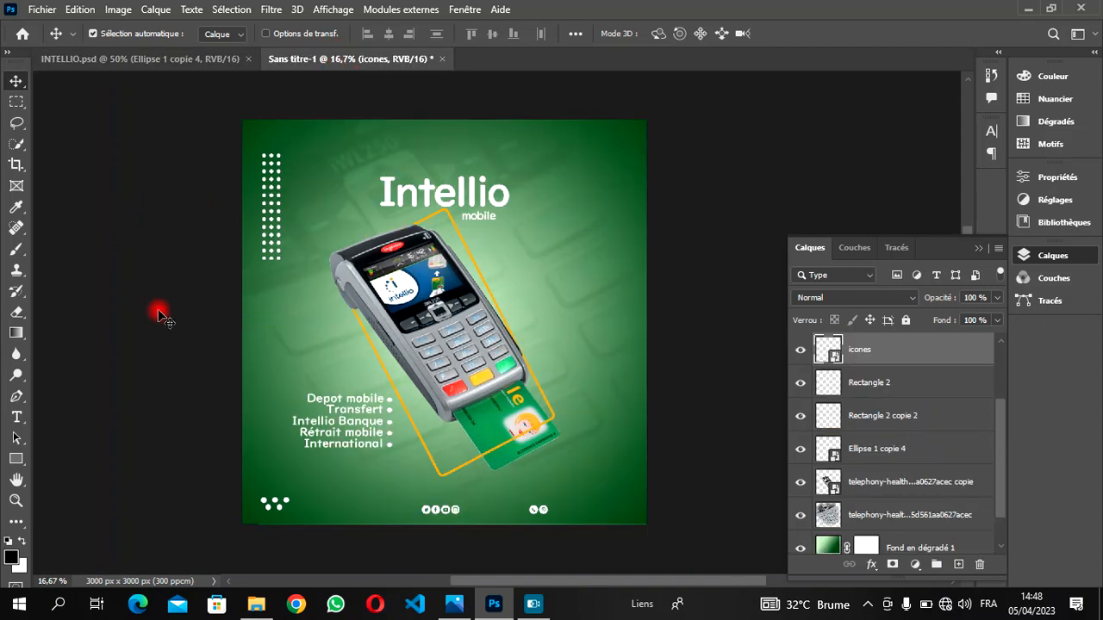
left_click(15, 458)
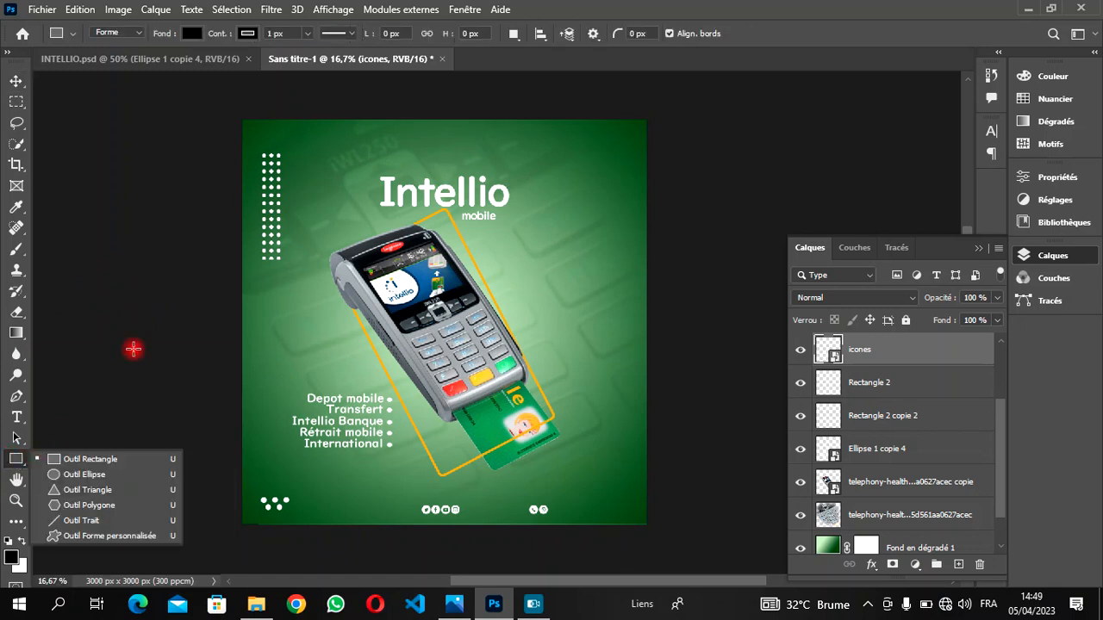
left_click(74, 34)
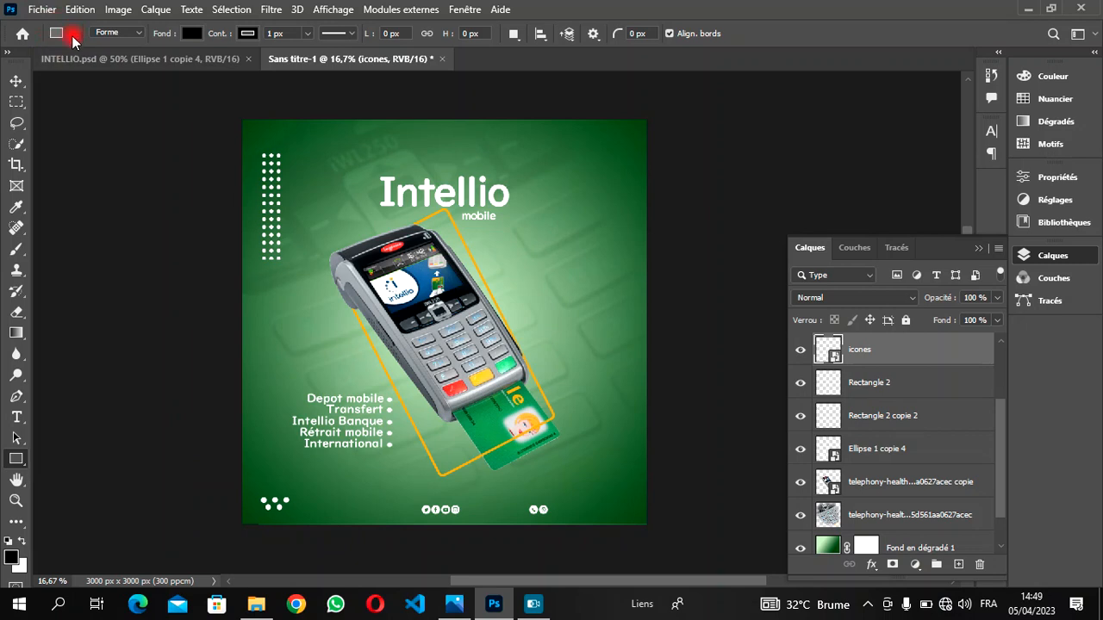
scroll(133, 92, "down", 5)
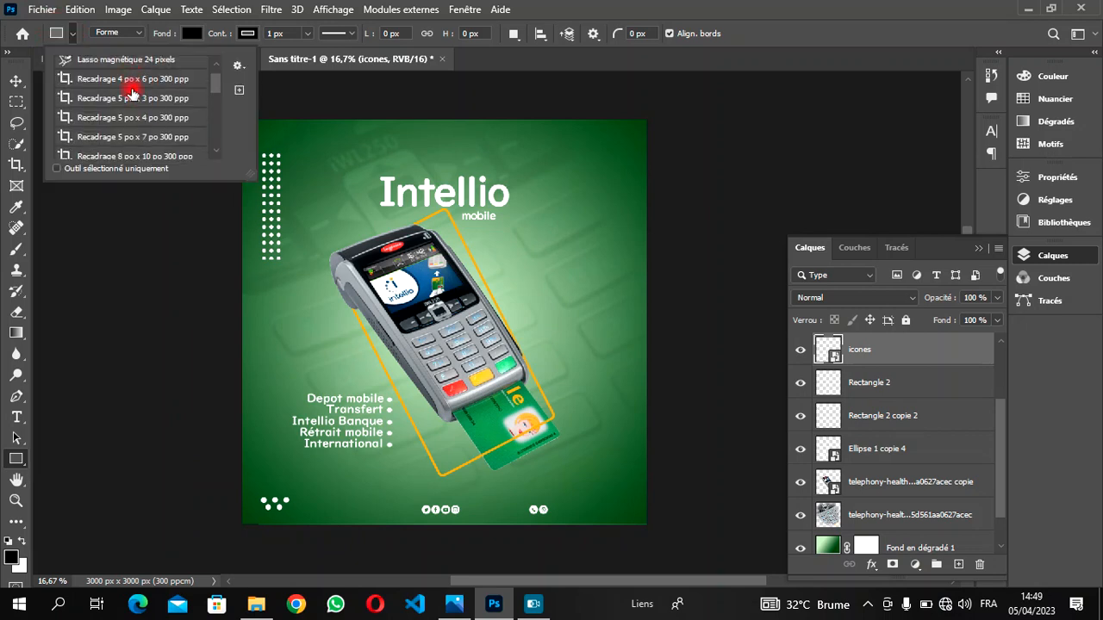
scroll(132, 92, "down", 4)
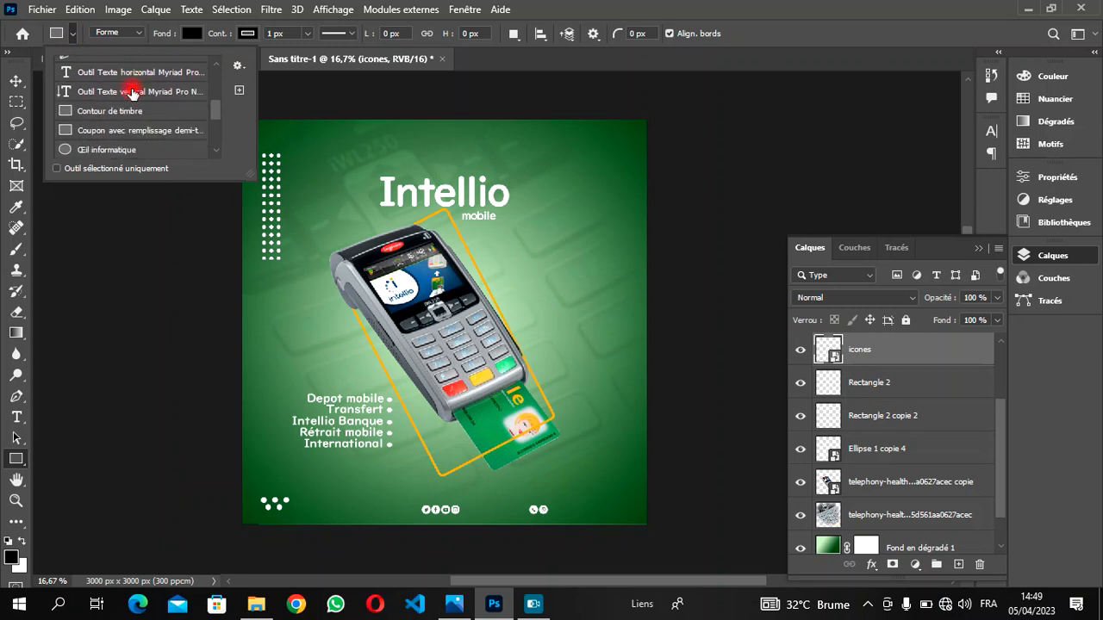
scroll(132, 92, "down", 3)
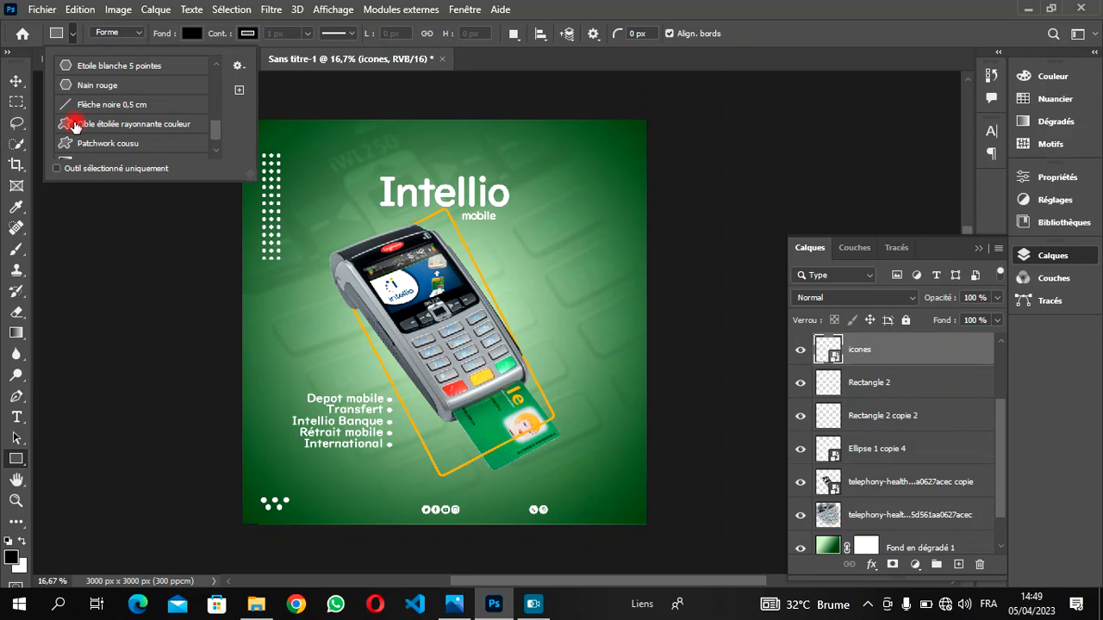
left_click(99, 126)
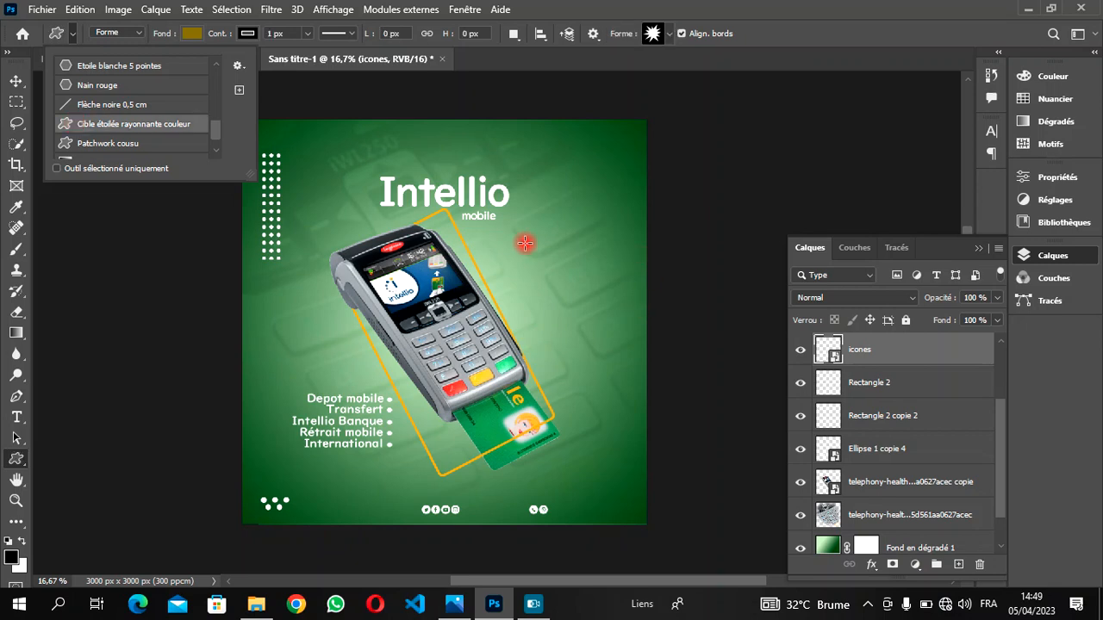
mouse_move(486, 238)
left_mouse_down()
mouse_move(499, 256)
mouse_move(558, 241)
mouse_move(603, 303)
left_mouse_up()
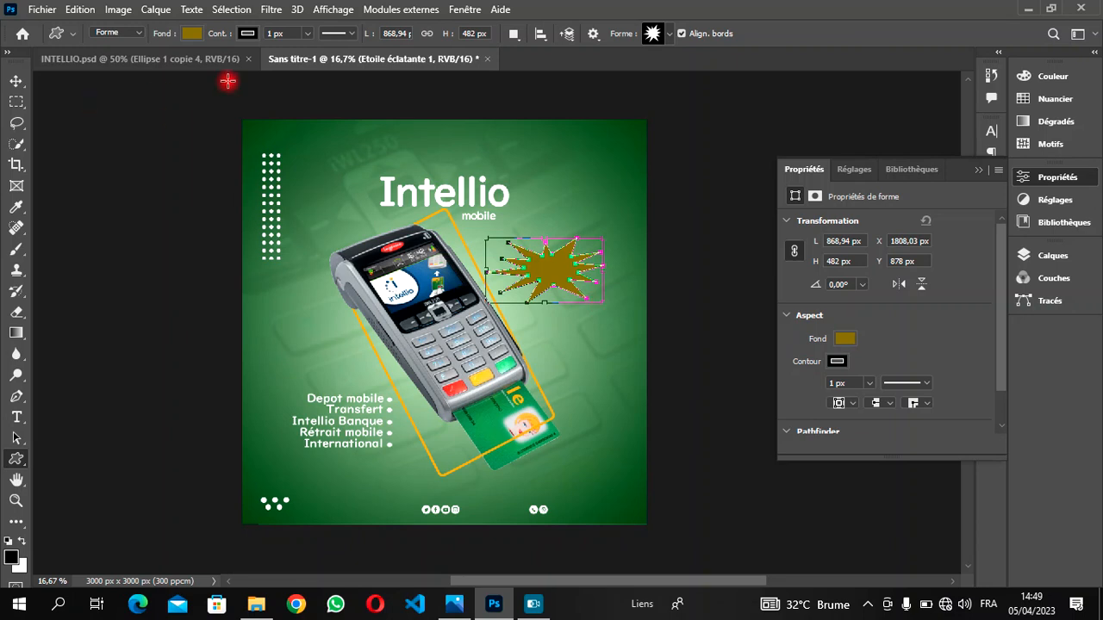
Step: Fill the starburst with white and no outline, and move it slightly up and left toward the terminal
left_click(191, 33)
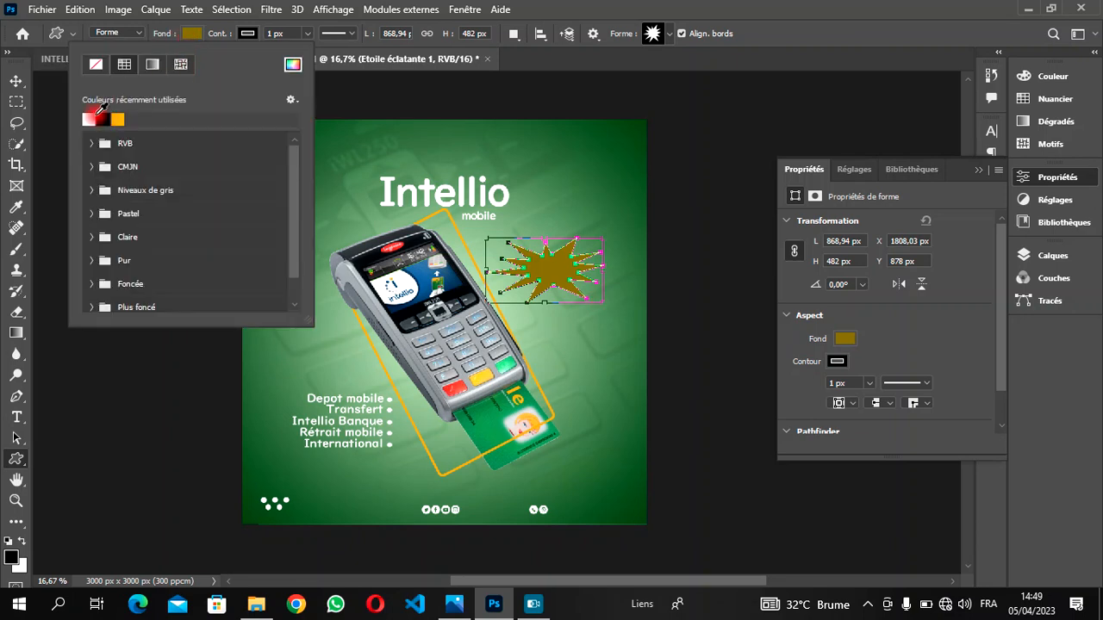
left_click(90, 120)
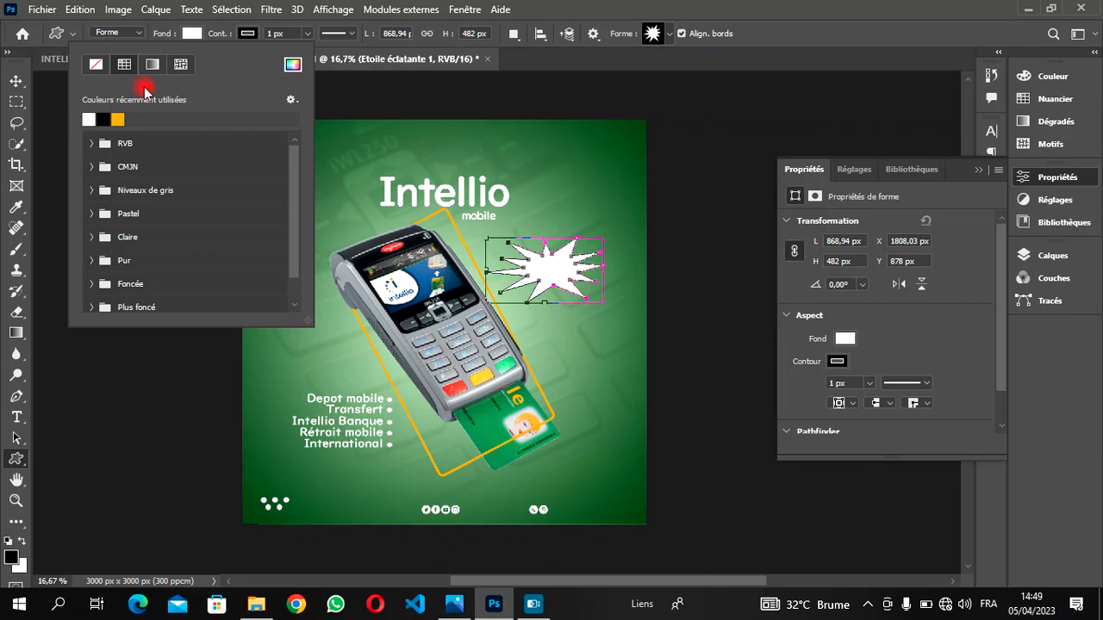
left_click(248, 34)
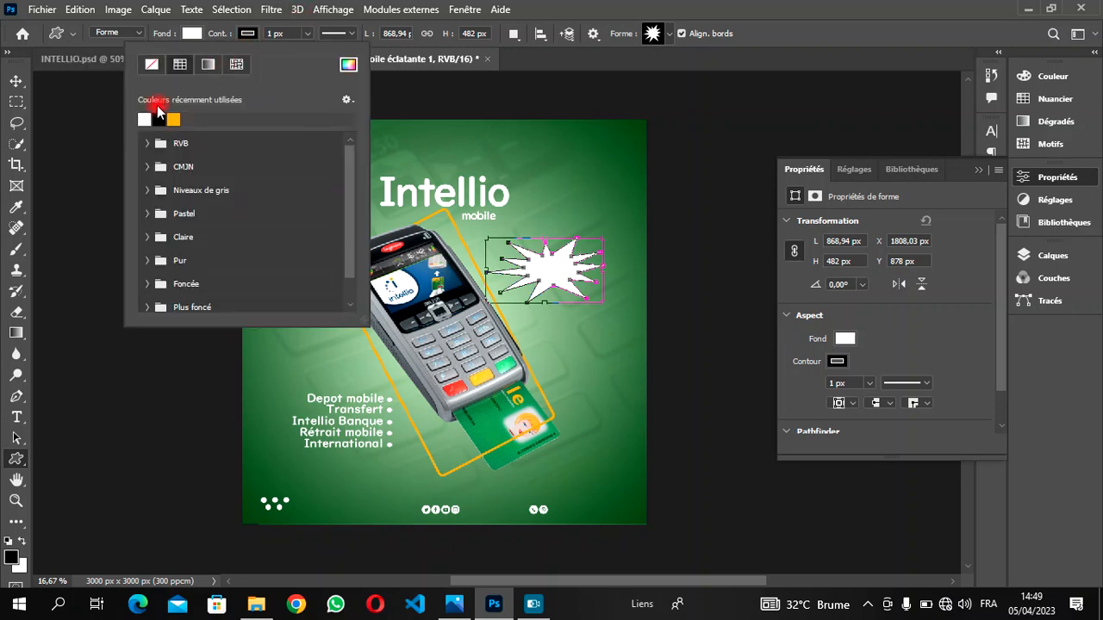
left_click(151, 66)
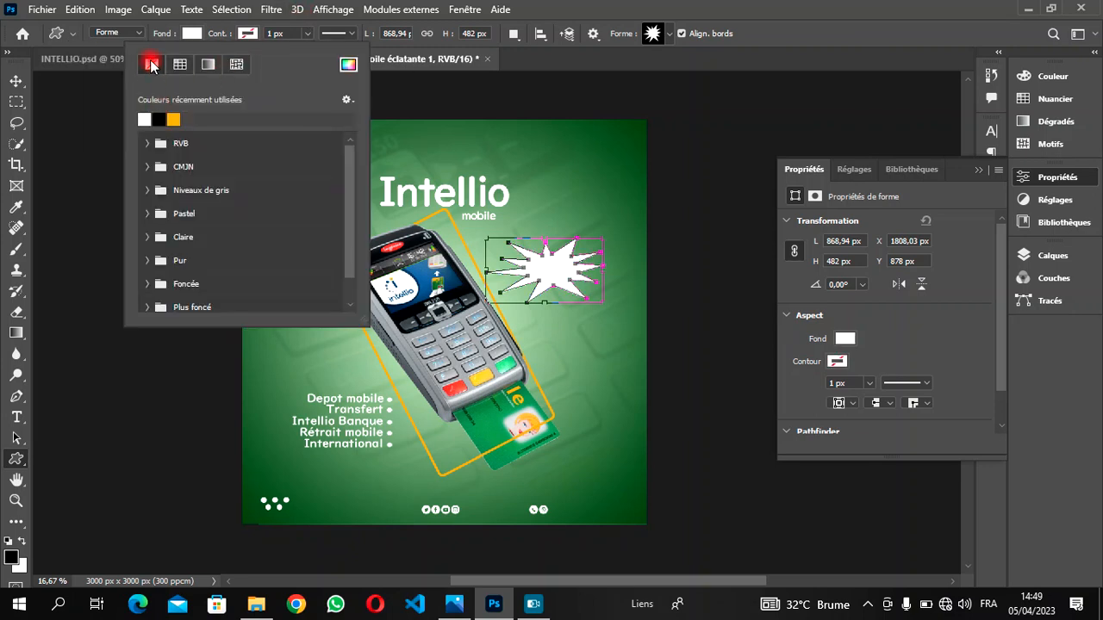
left_click(15, 77)
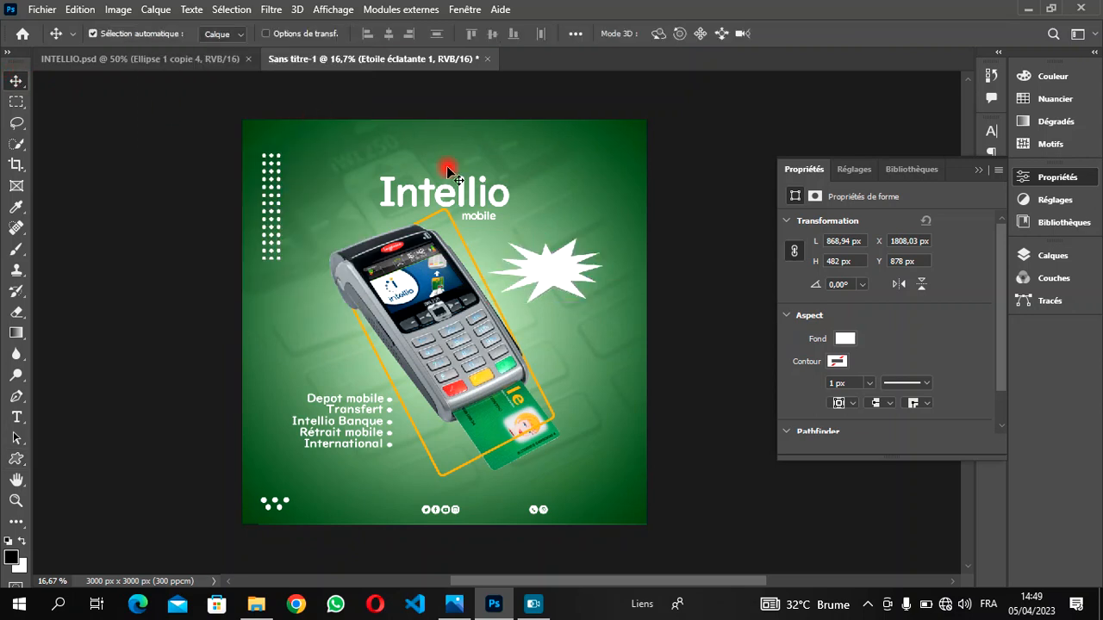
left_click_drag(540, 279, 541, 257)
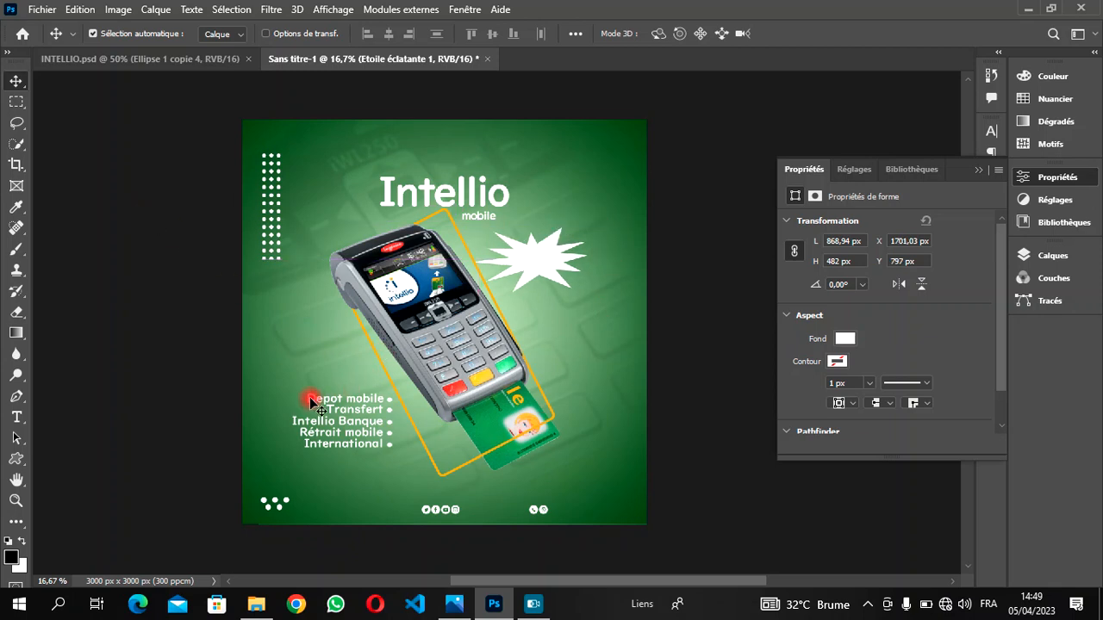
Step: Add the text "500" in the empty area above the services list
key("t")
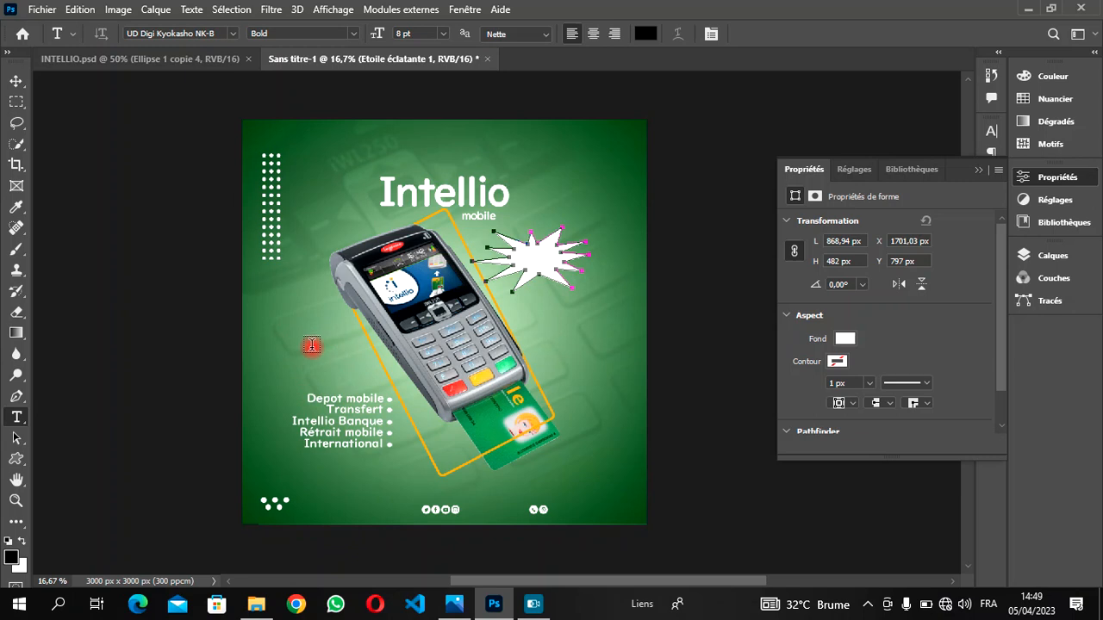
left_click(352, 361)
left_click(303, 348)
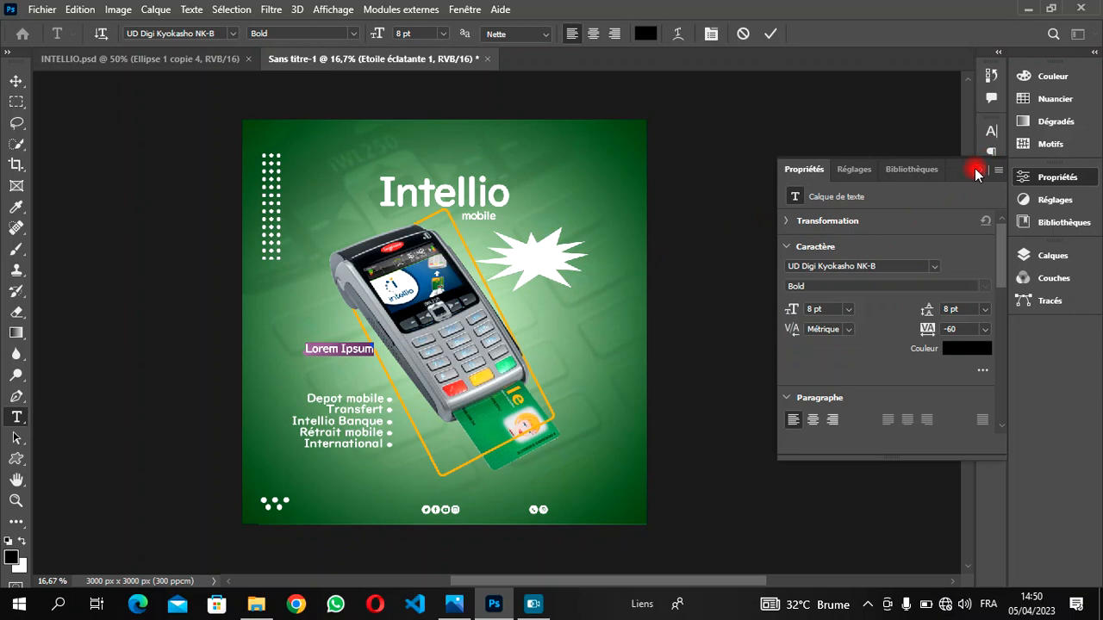
left_click(979, 169)
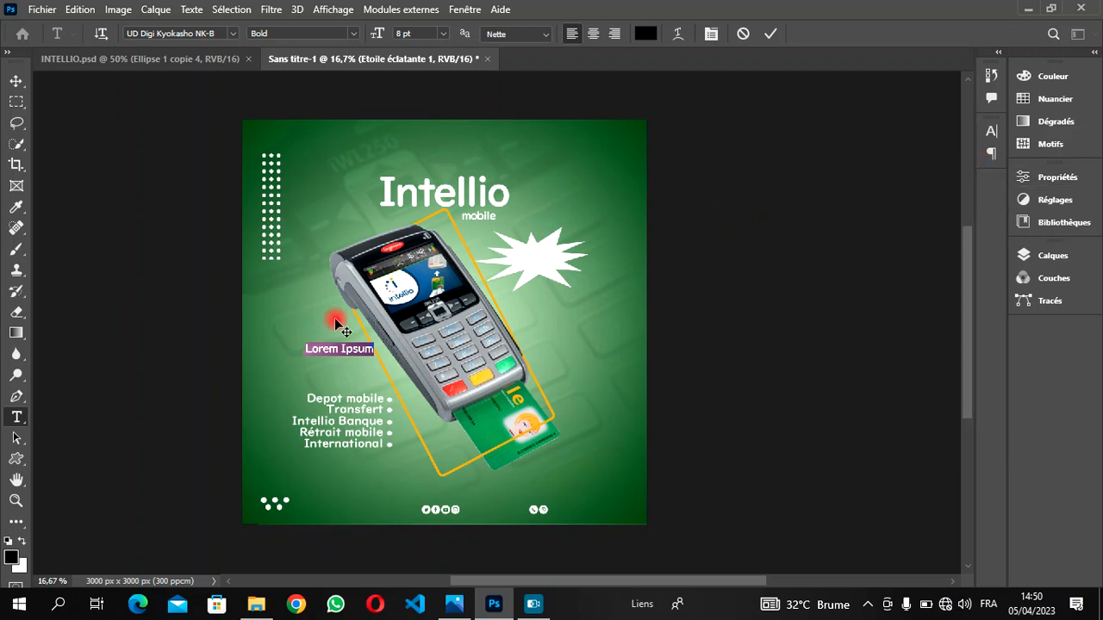
type("50")
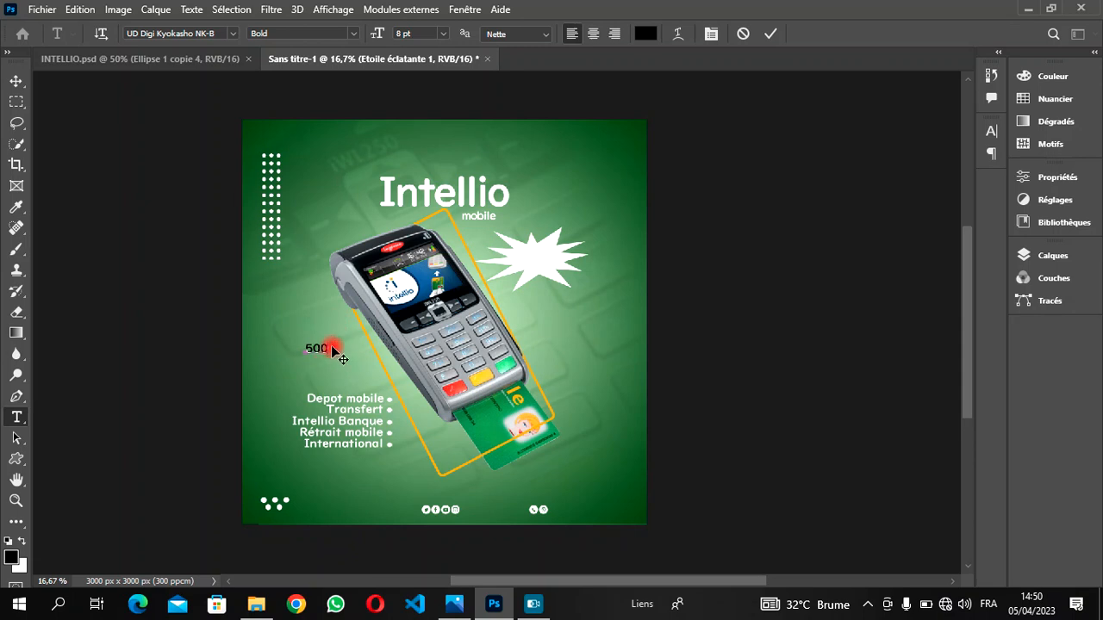
Step: Set the "500" text to 12 pt in dark green #035117 and place it at the centre of the white starburst
left_click_drag(326, 346, 277, 346)
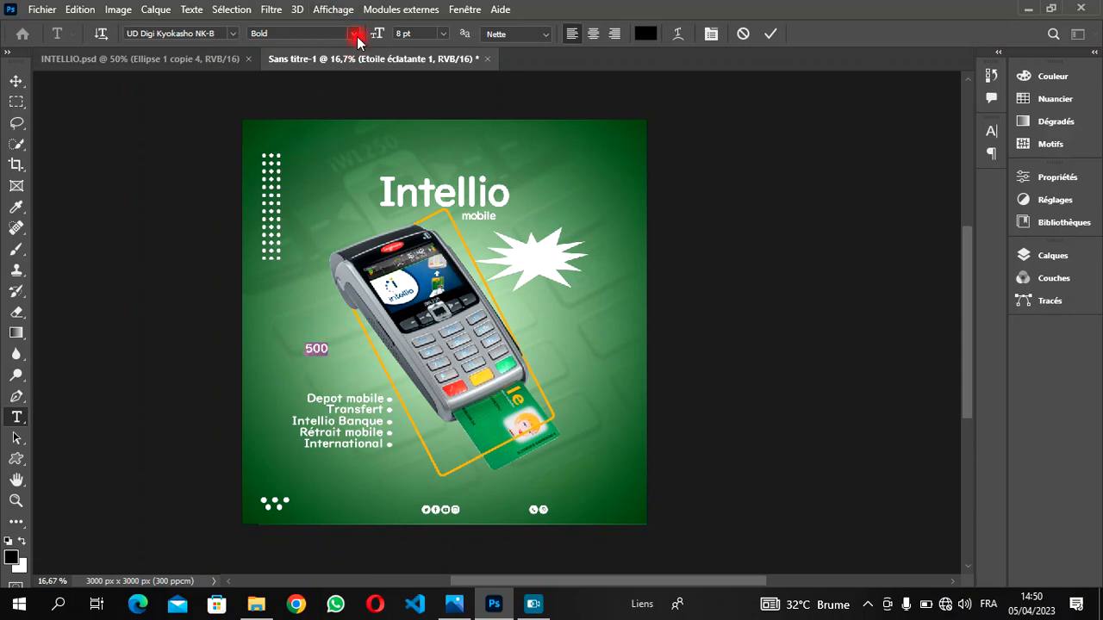
left_click_drag(374, 39, 378, 40)
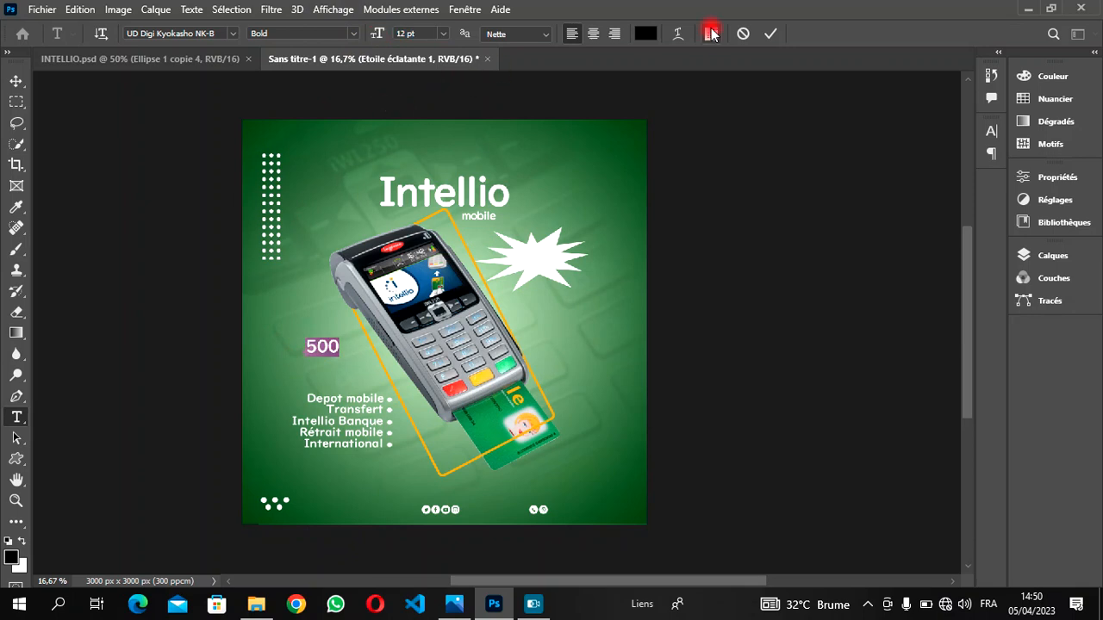
left_click(644, 36)
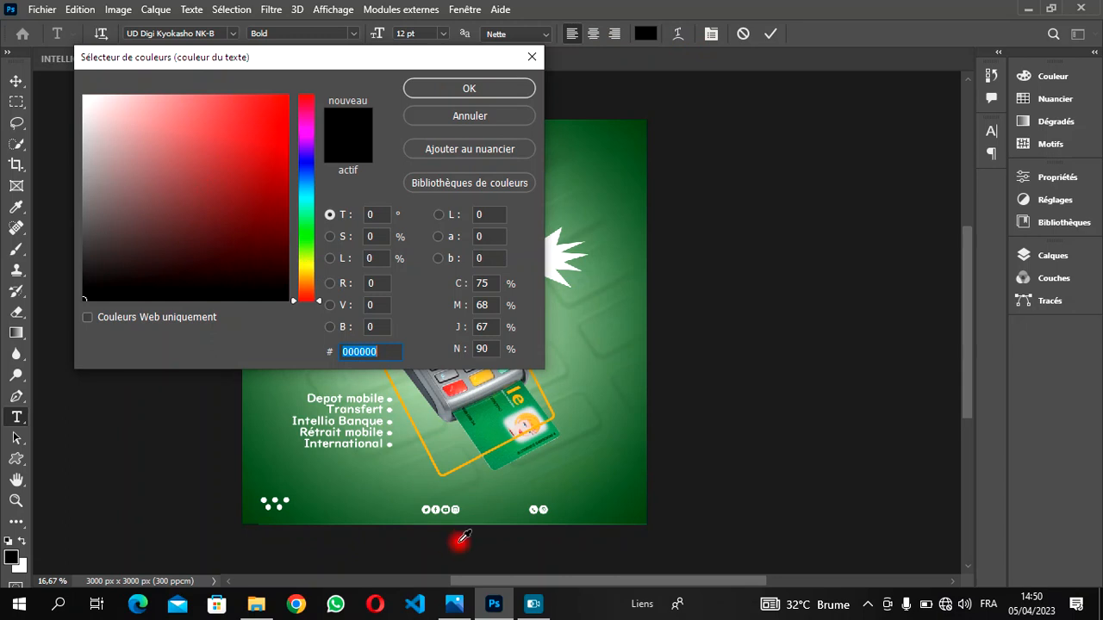
left_click(248, 512)
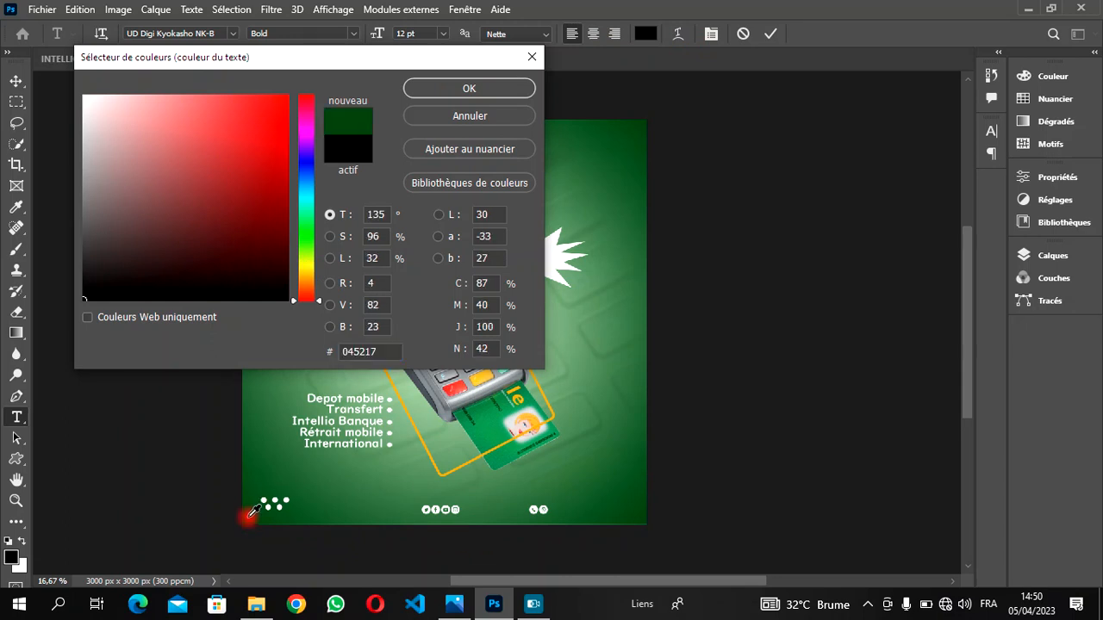
left_click(278, 234)
left_click(279, 235)
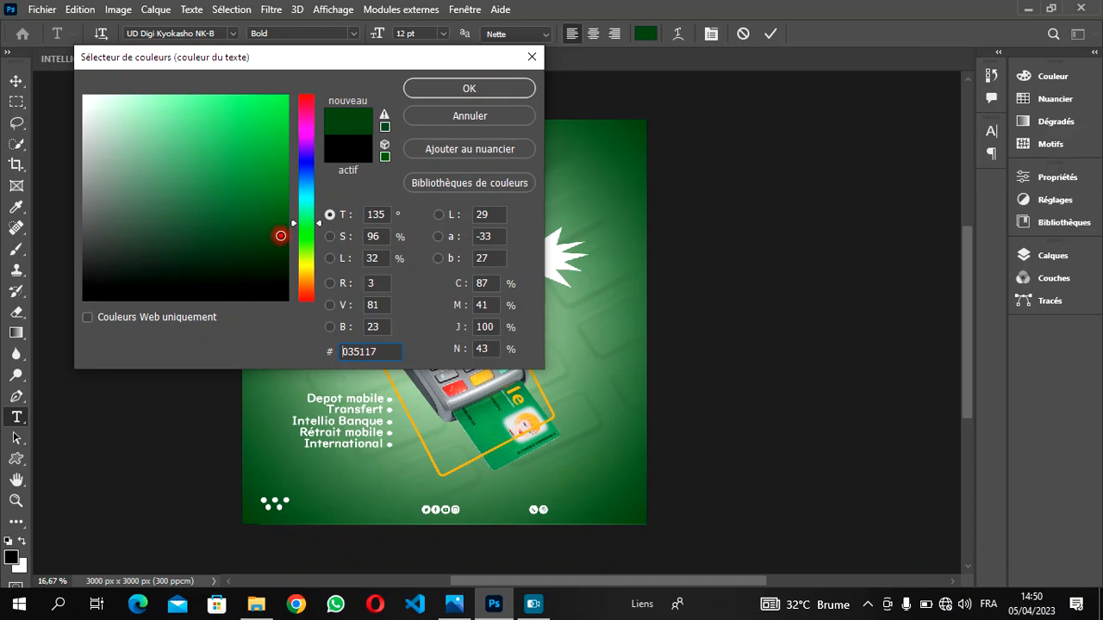
left_click(439, 91)
left_click_drag(342, 370, 563, 282)
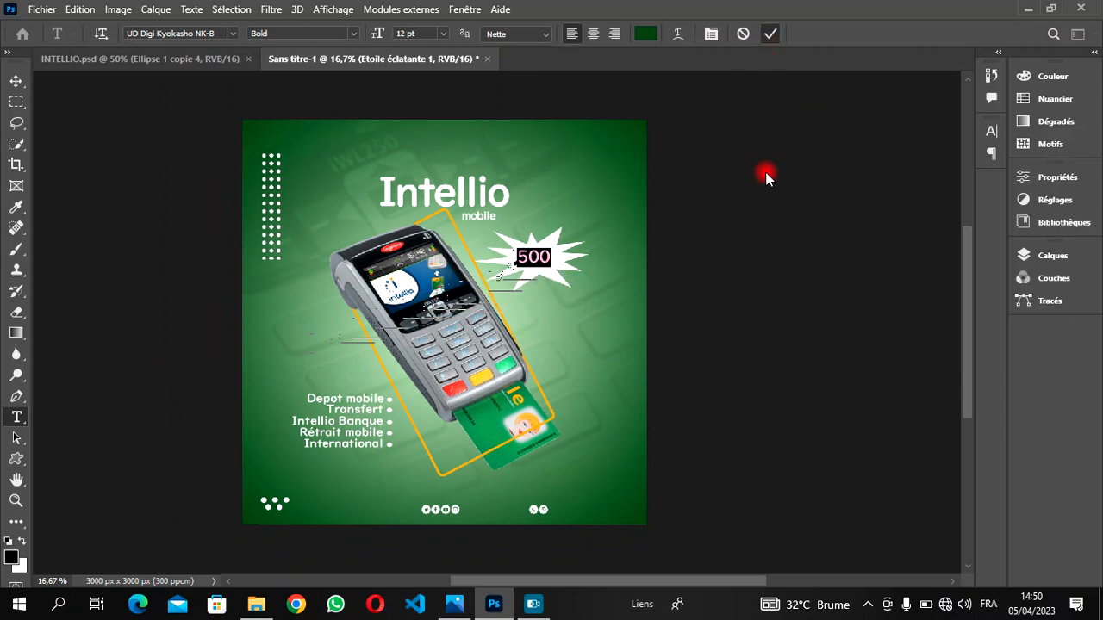
scroll(763, 175, "down", 1)
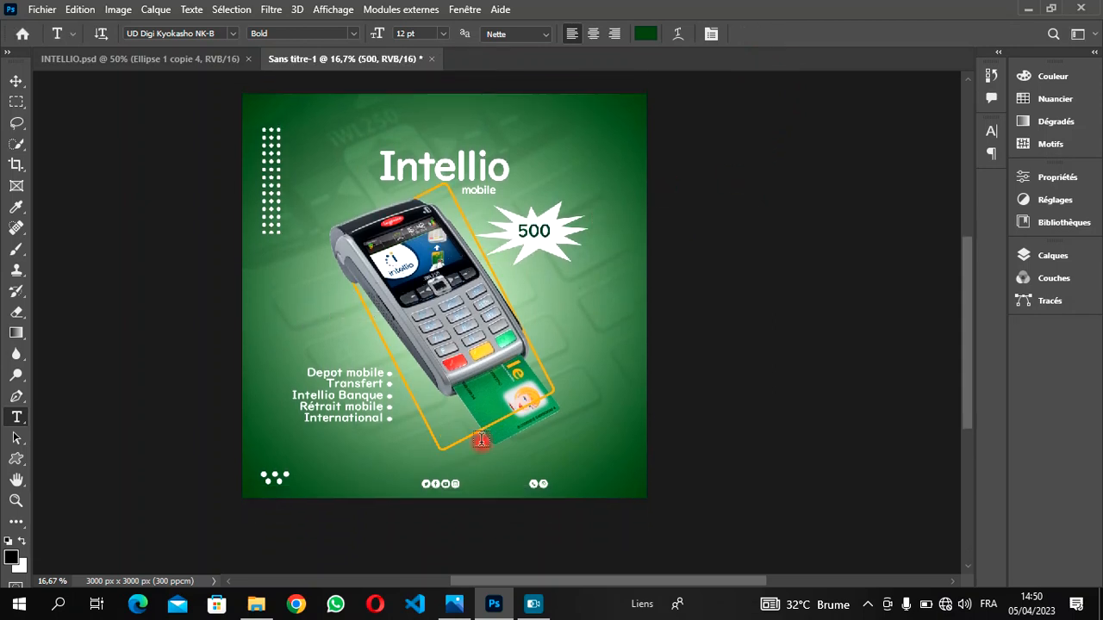
Step: Check the reference design in INTELLIO.psd and look through the tool presets for a rounded label shape
left_click(203, 61)
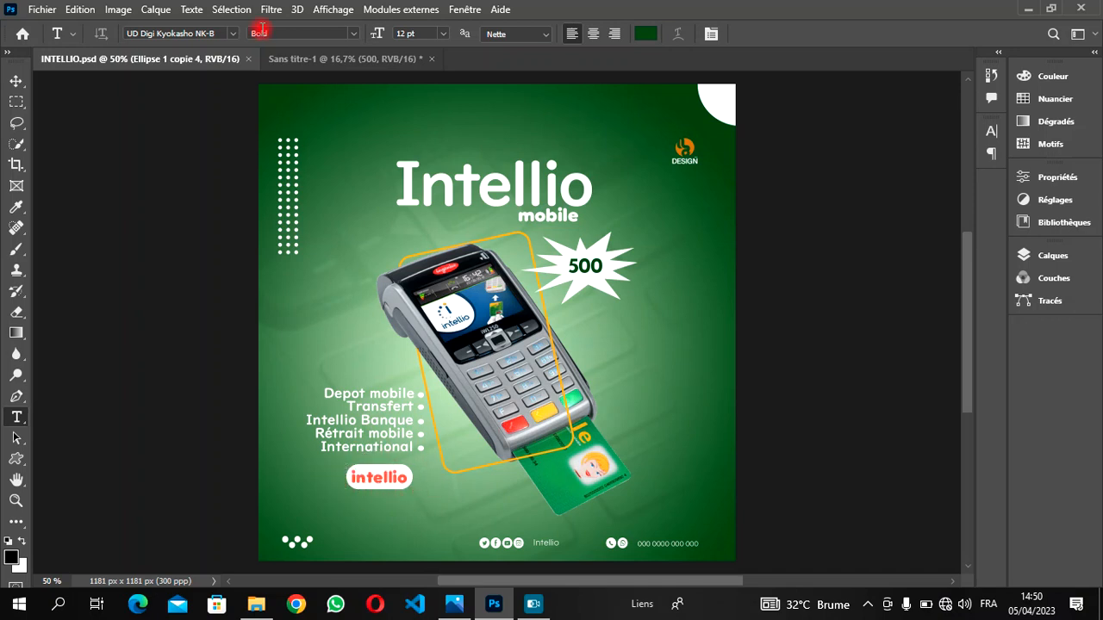
left_click(303, 59)
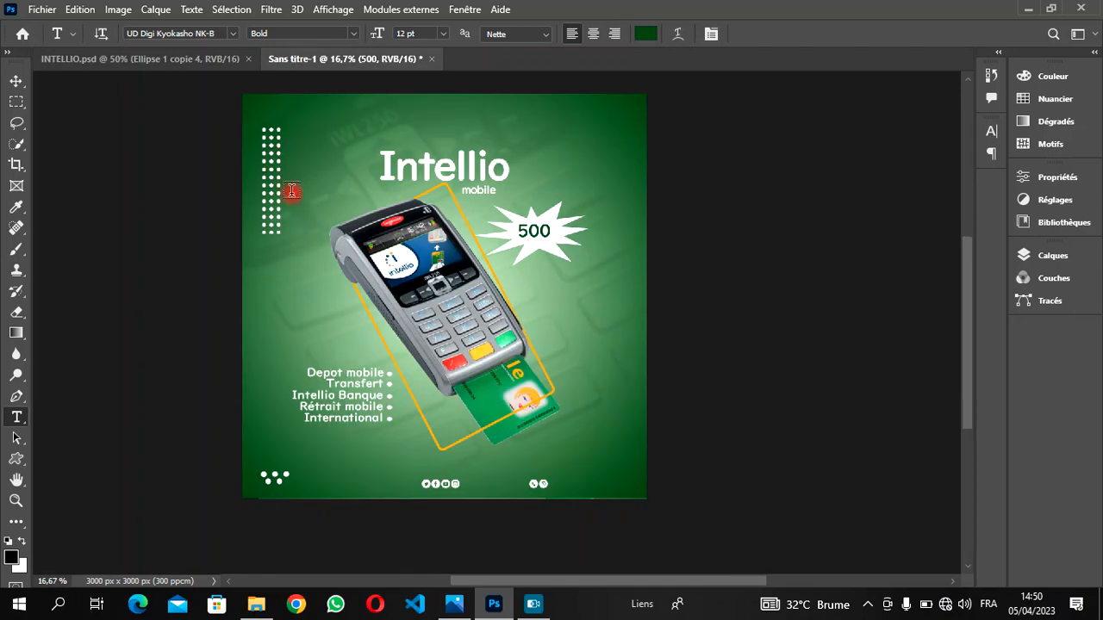
left_click(13, 459)
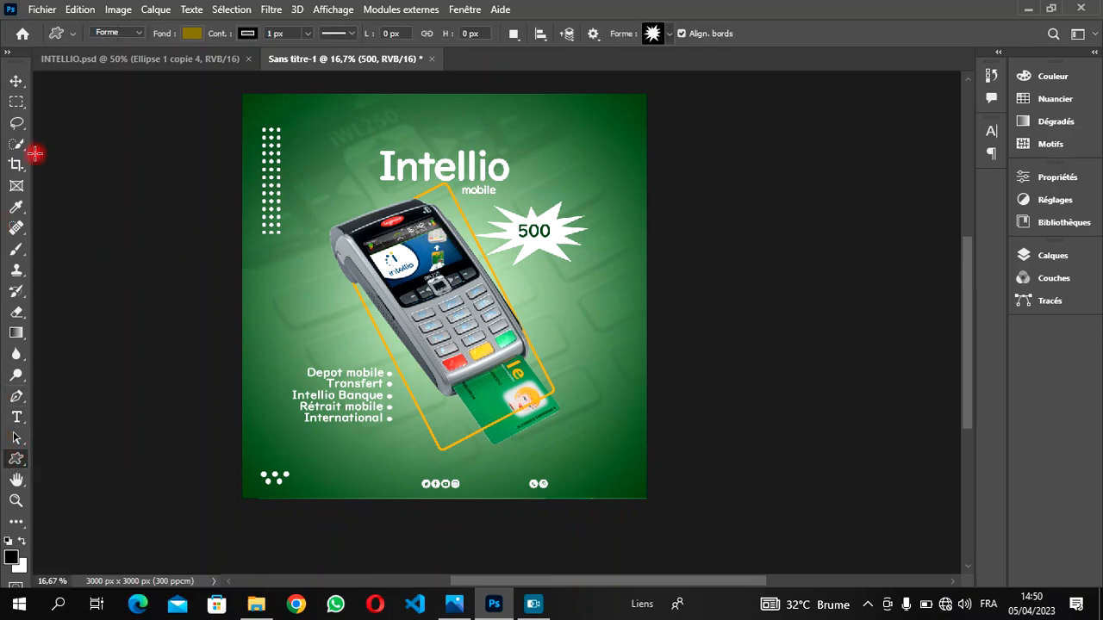
left_click(70, 38)
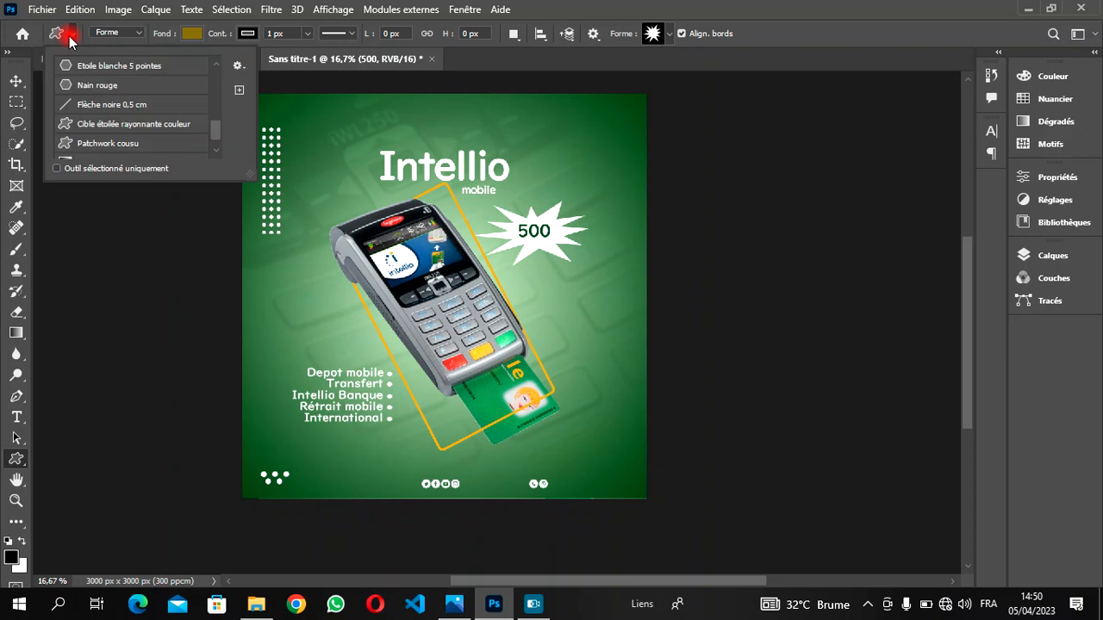
scroll(75, 66, "up", 3)
scroll(75, 66, "up", 6)
scroll(75, 66, "down", 6)
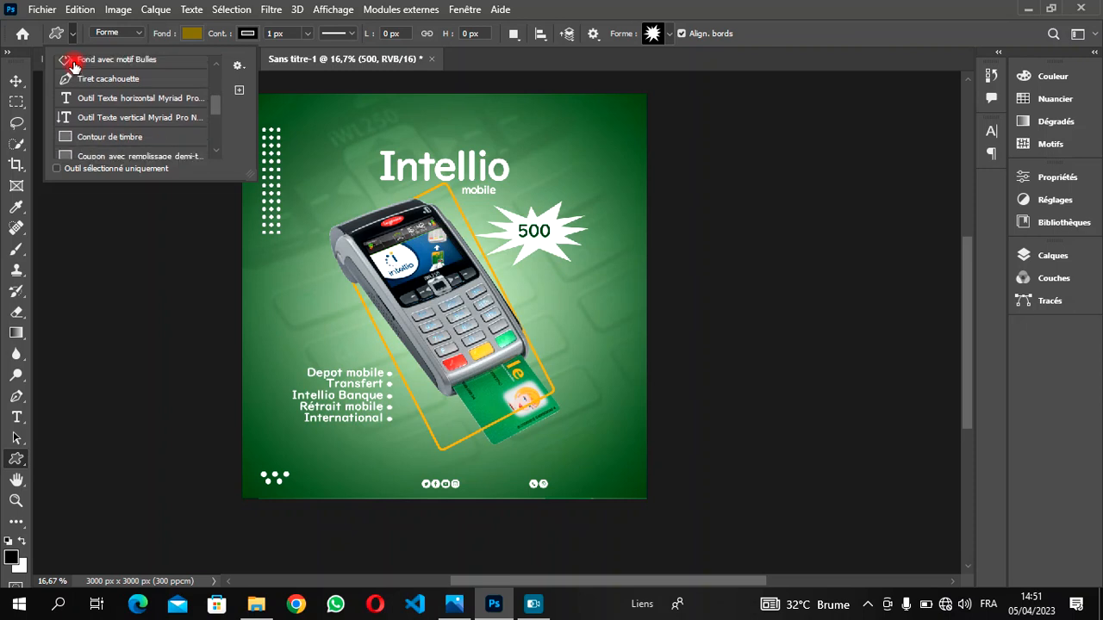
scroll(87, 142, "down", 1)
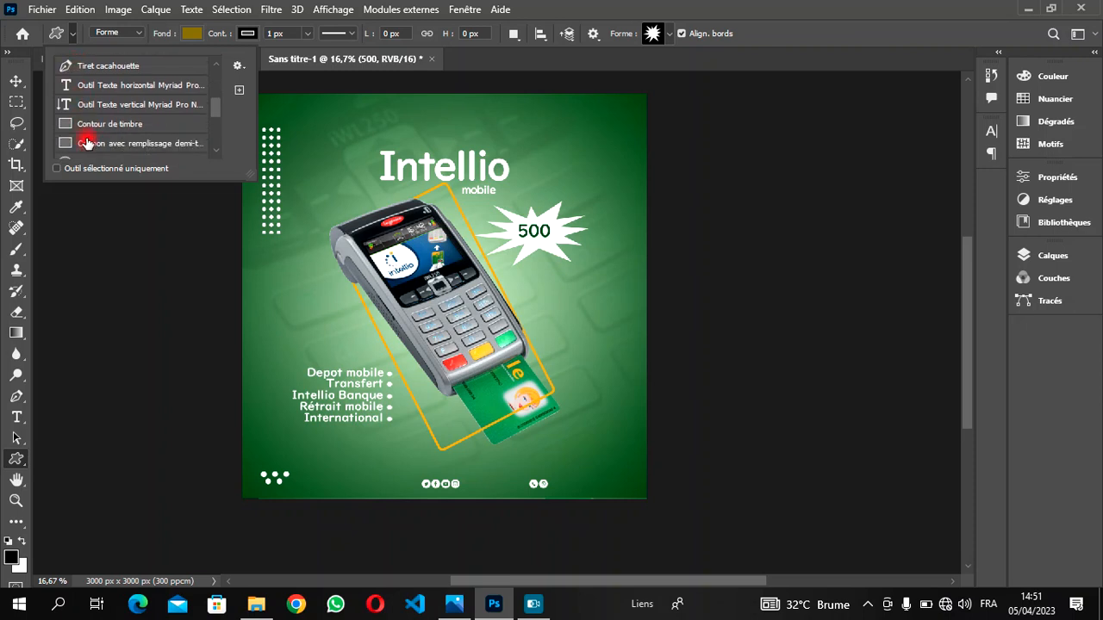
scroll(87, 142, "down", 1)
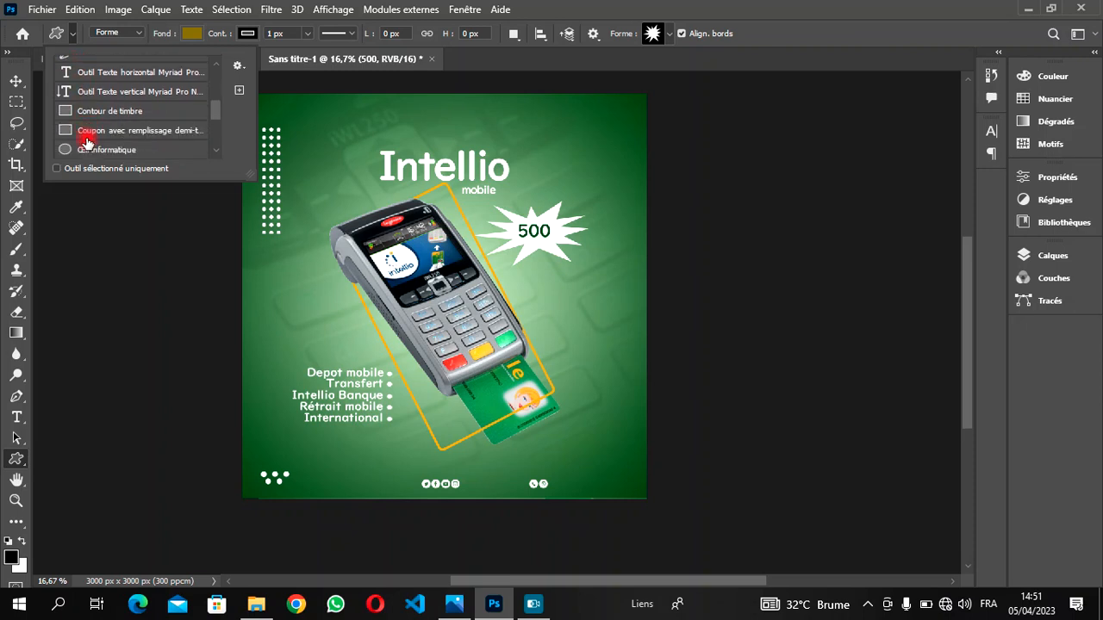
scroll(87, 142, "down", 1)
scroll(87, 142, "down", 1)
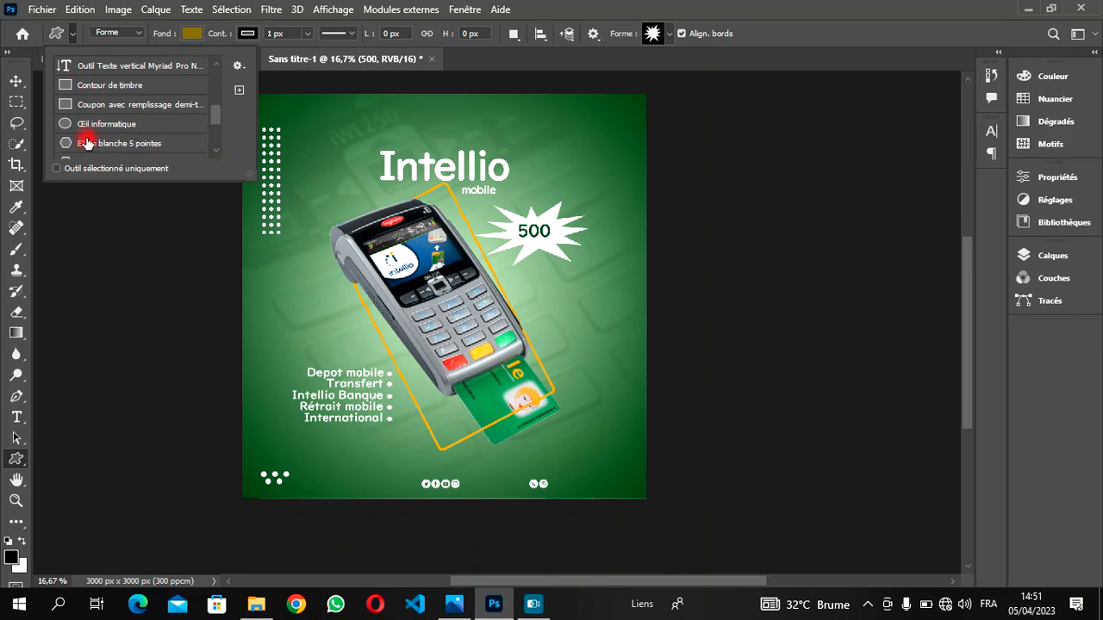
scroll(87, 142, "down", 3)
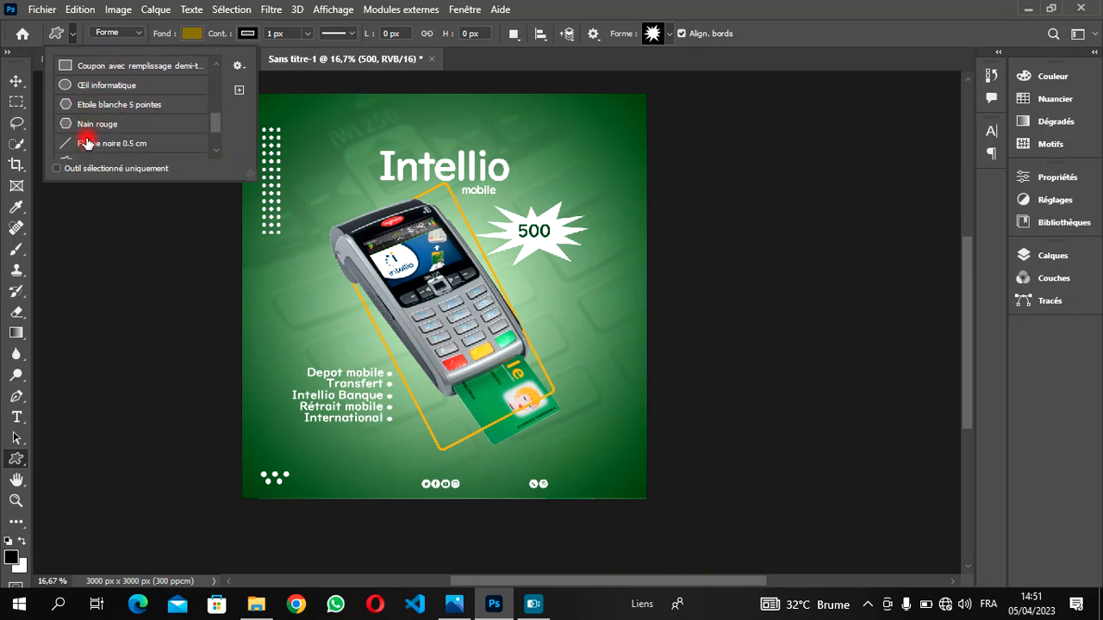
scroll(87, 142, "down", 3)
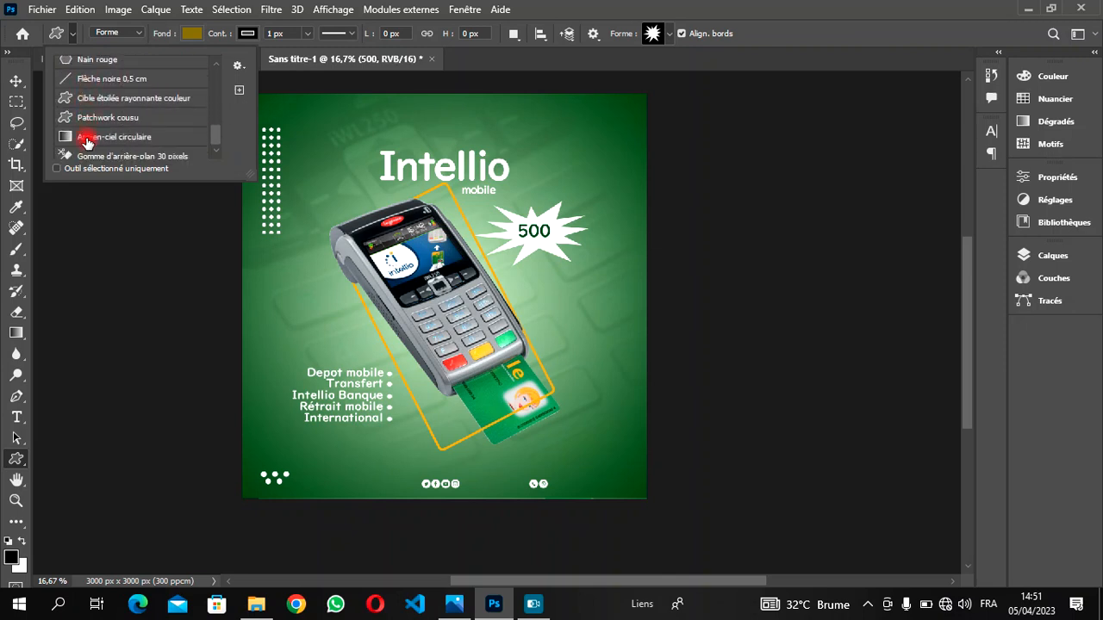
scroll(87, 142, "up", 3)
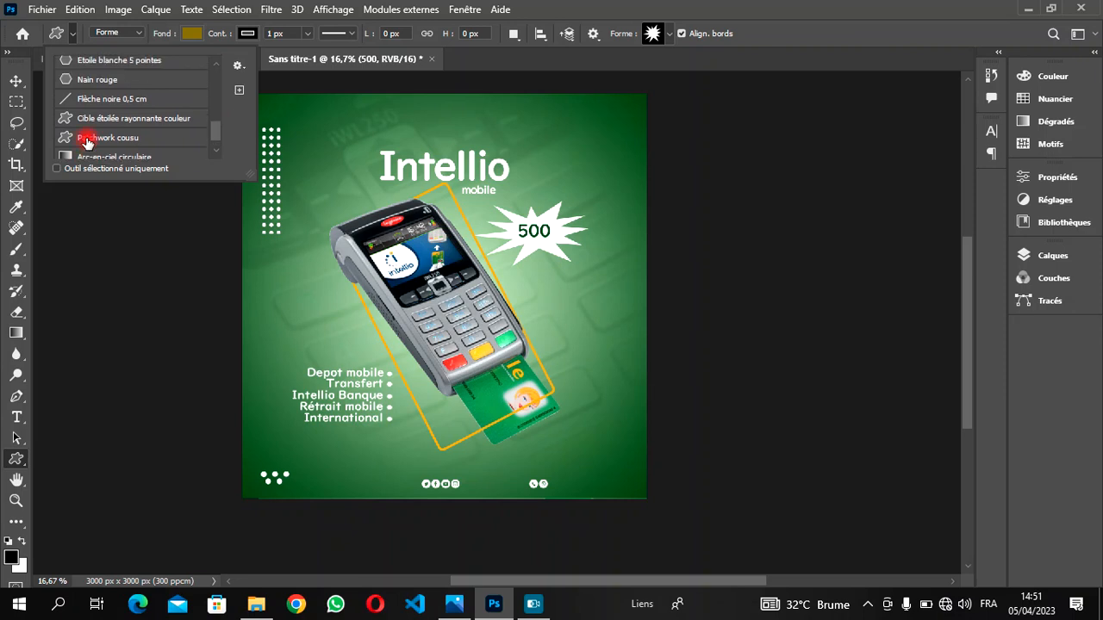
Step: Draw a rectangle about 575 × 134 px with a 30 px corner radius below the services list
left_click(17, 460)
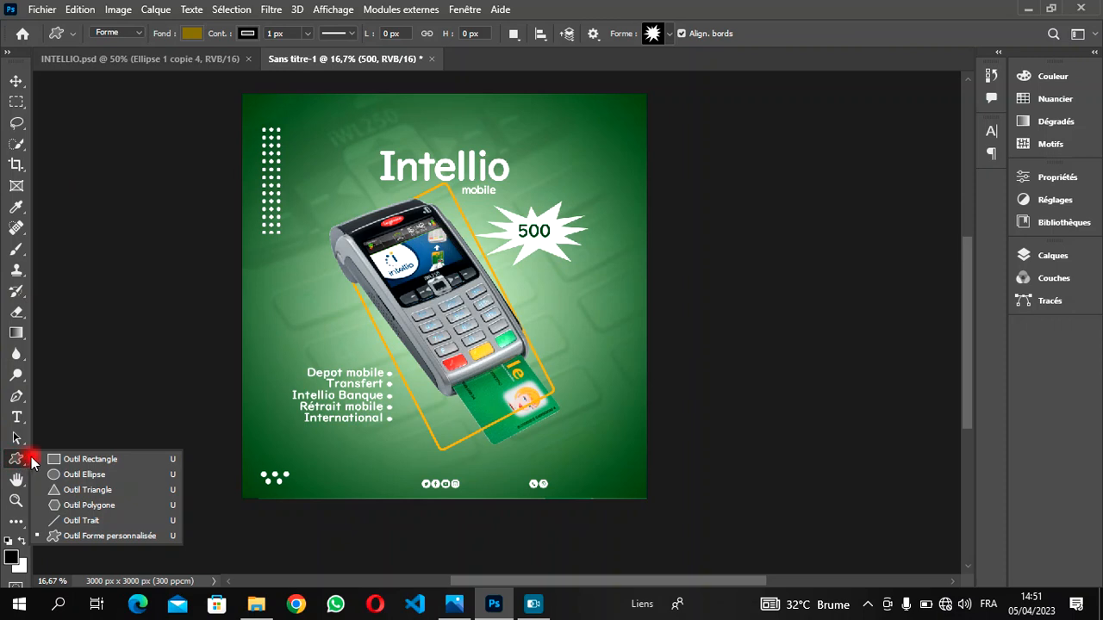
left_click(67, 458)
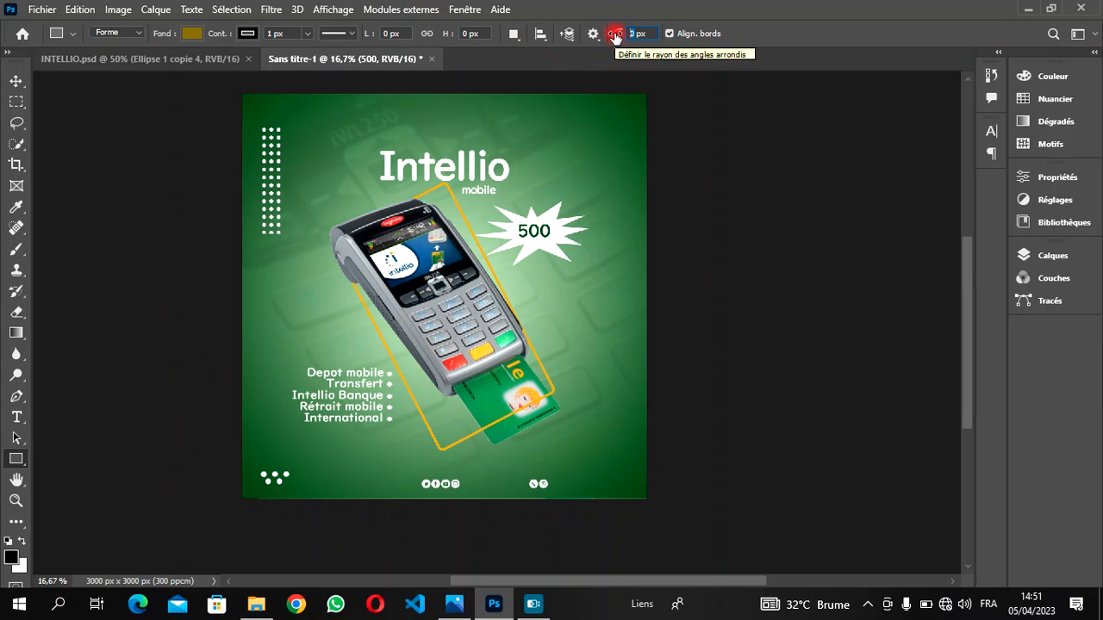
left_click_drag(614, 37, 619, 36)
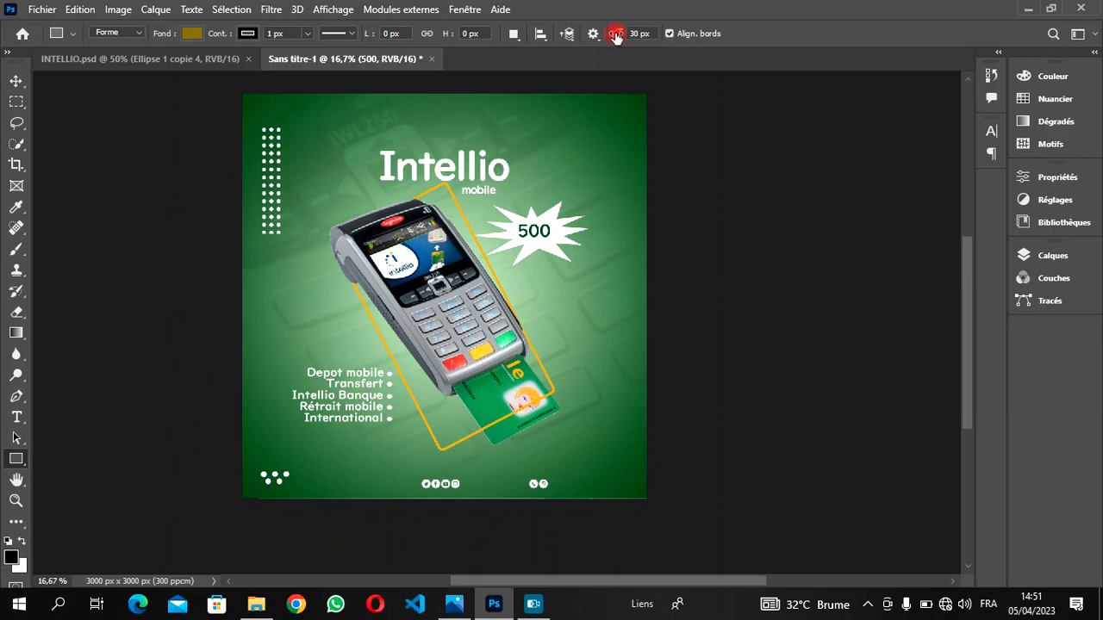
left_click_drag(306, 437, 384, 455)
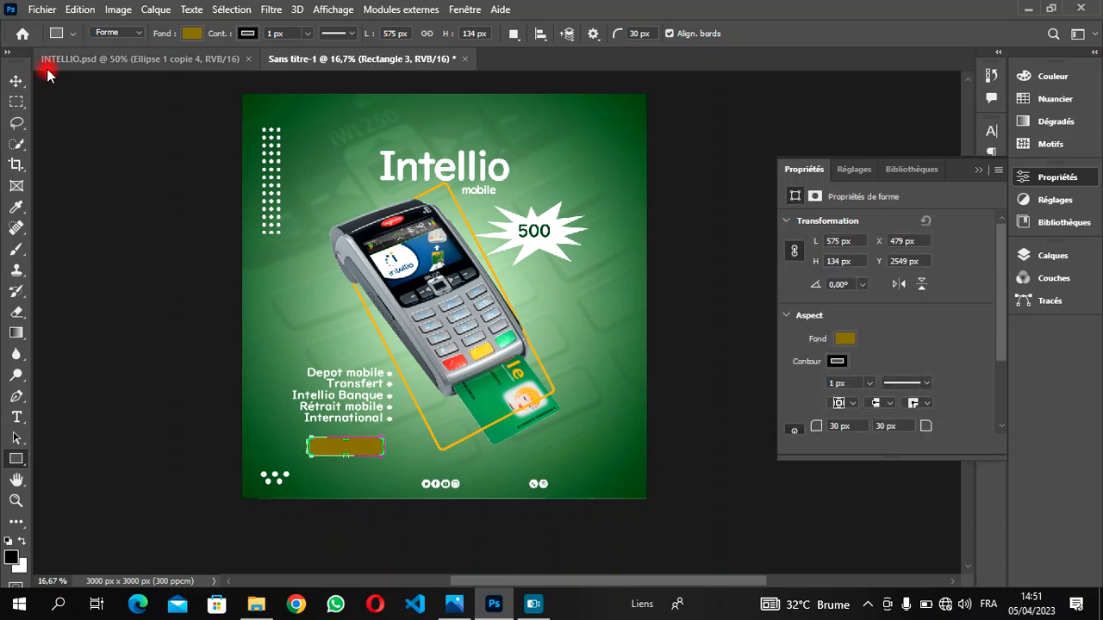
Step: Fill the rounded rectangle with white, remove its outline and move it slightly up and left
left_click(191, 33)
left_click(108, 118)
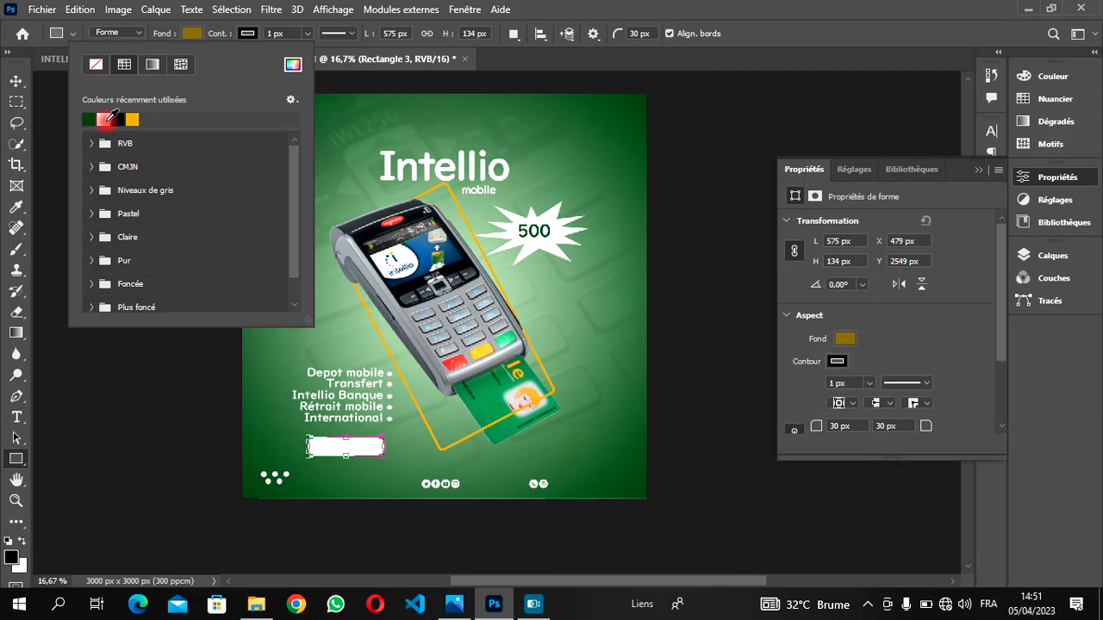
left_click(247, 32)
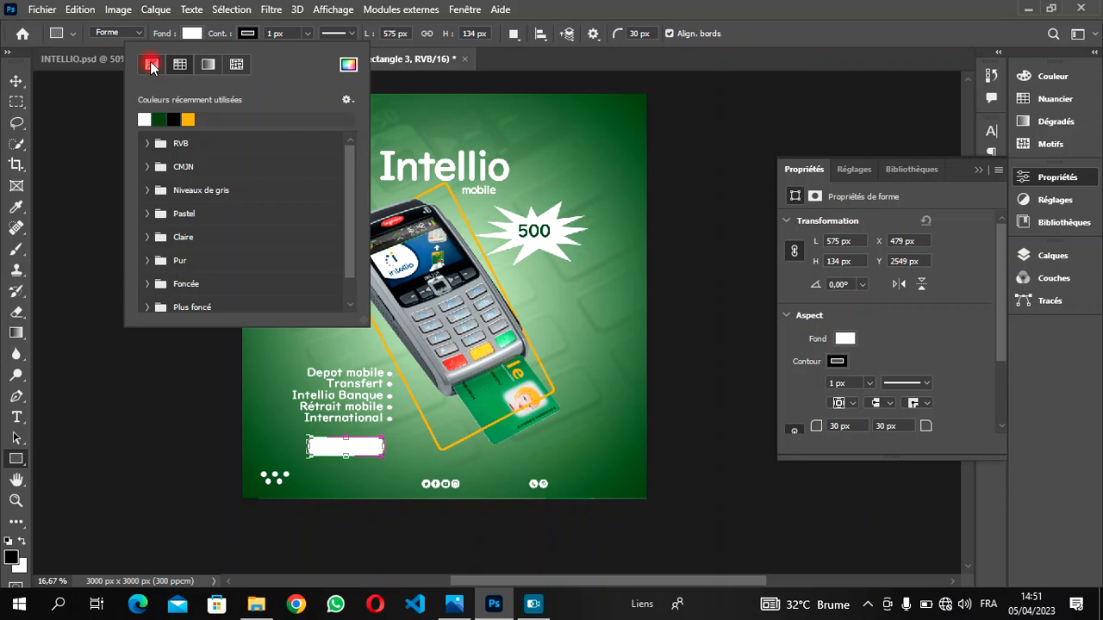
left_click(151, 66)
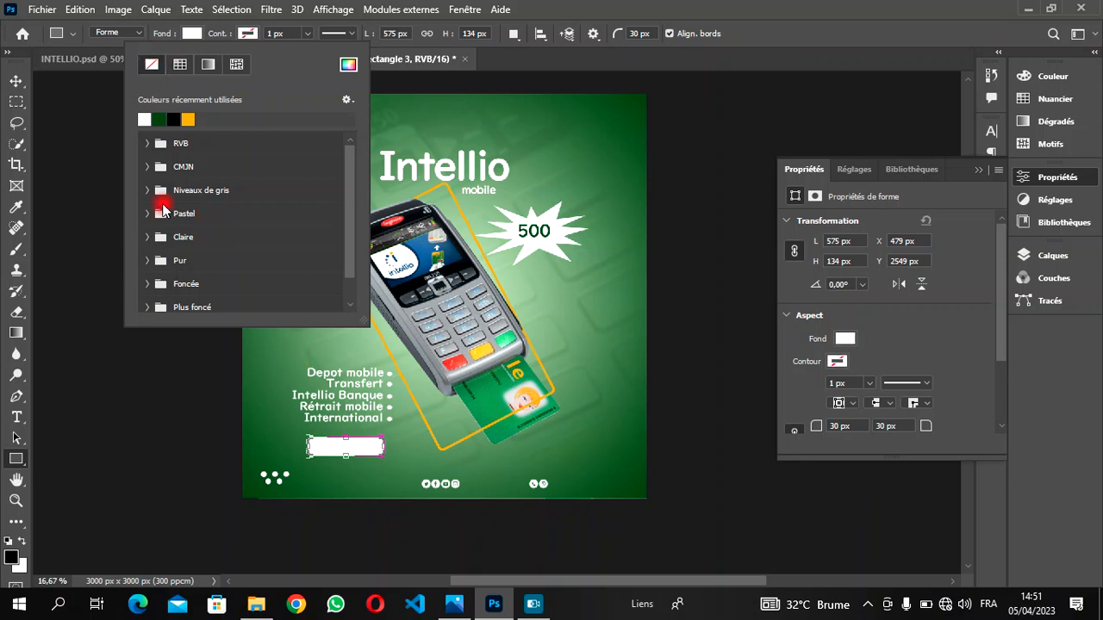
left_click(15, 81)
left_click(15, 81)
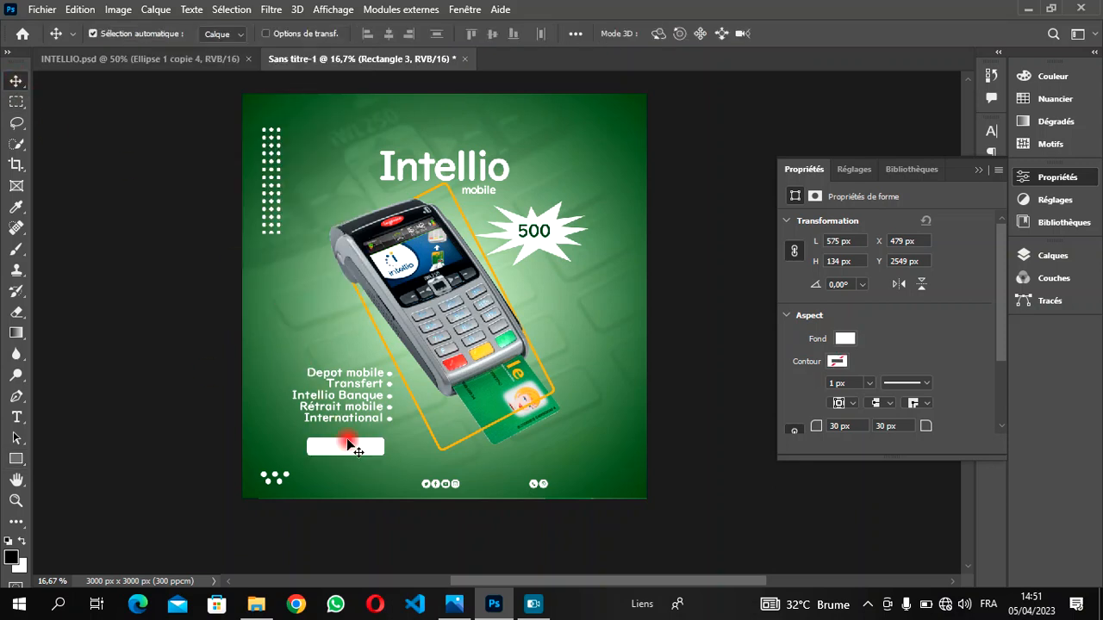
left_click_drag(347, 445, 346, 444)
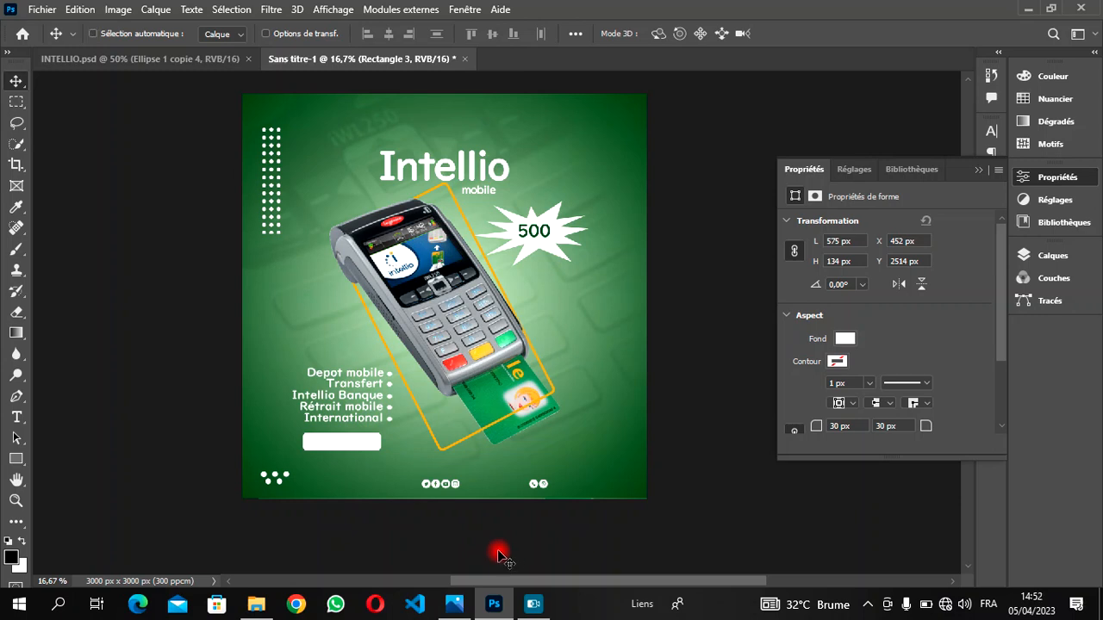
Step: Undo the rounded rectangle's move, fill and outline changes, and its drawing
key("shift+Right")
key("shift+Right")
key("shift+Right")
key("shift+Down")
key("shift+Down")
key("shift+Down")
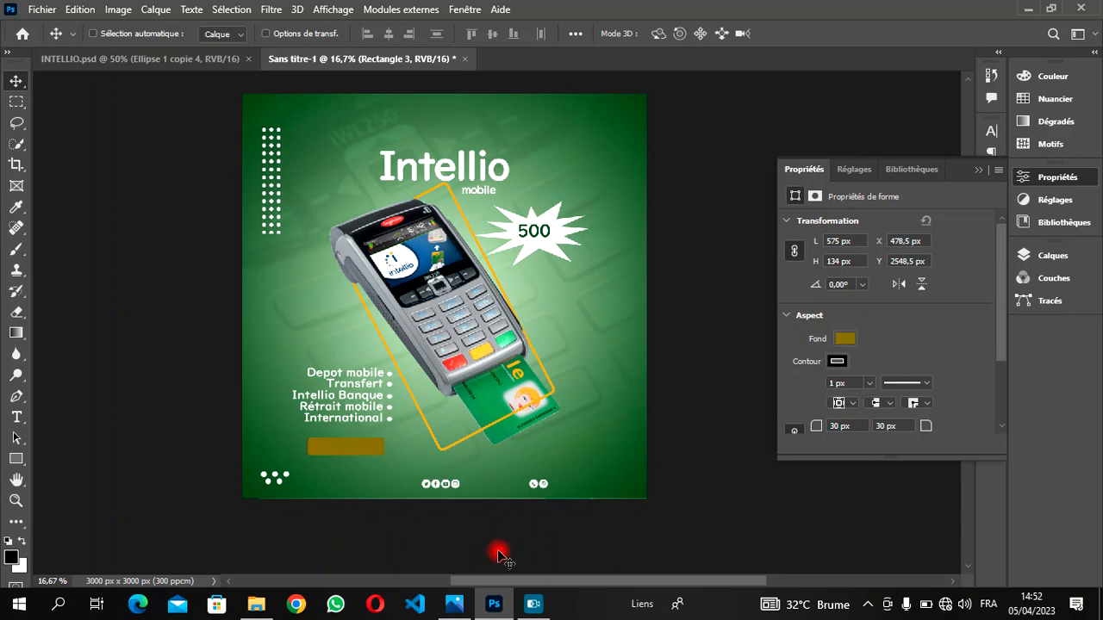
key("ctrl+z")
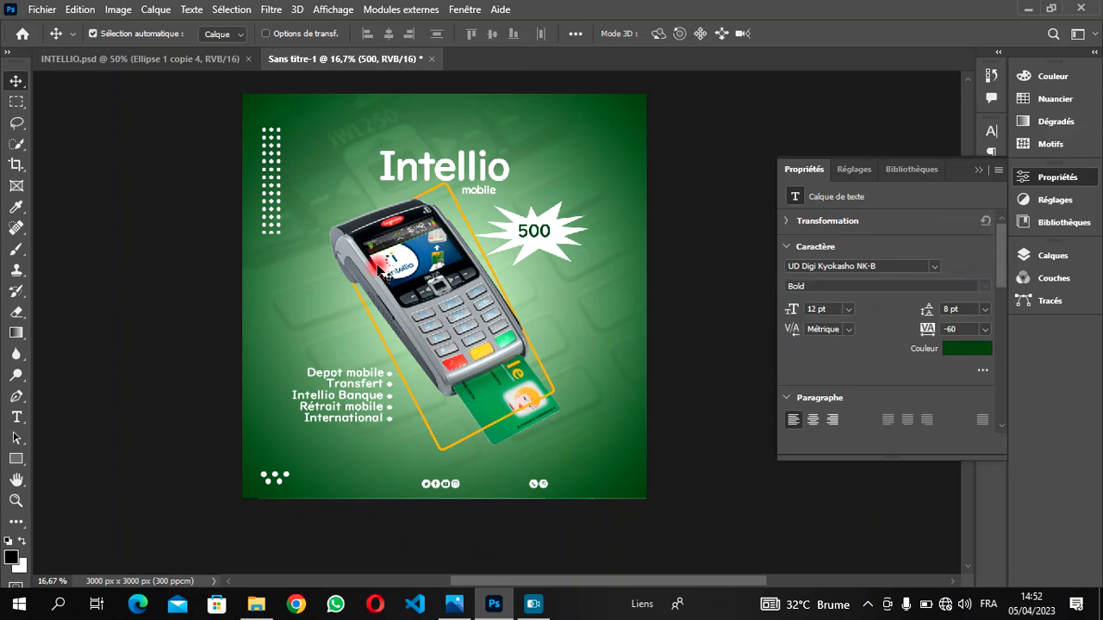
Step: Draw a white rectangle about 528 × 158 px with a 60 px corner radius and no outline below the services list
left_click(25, 455)
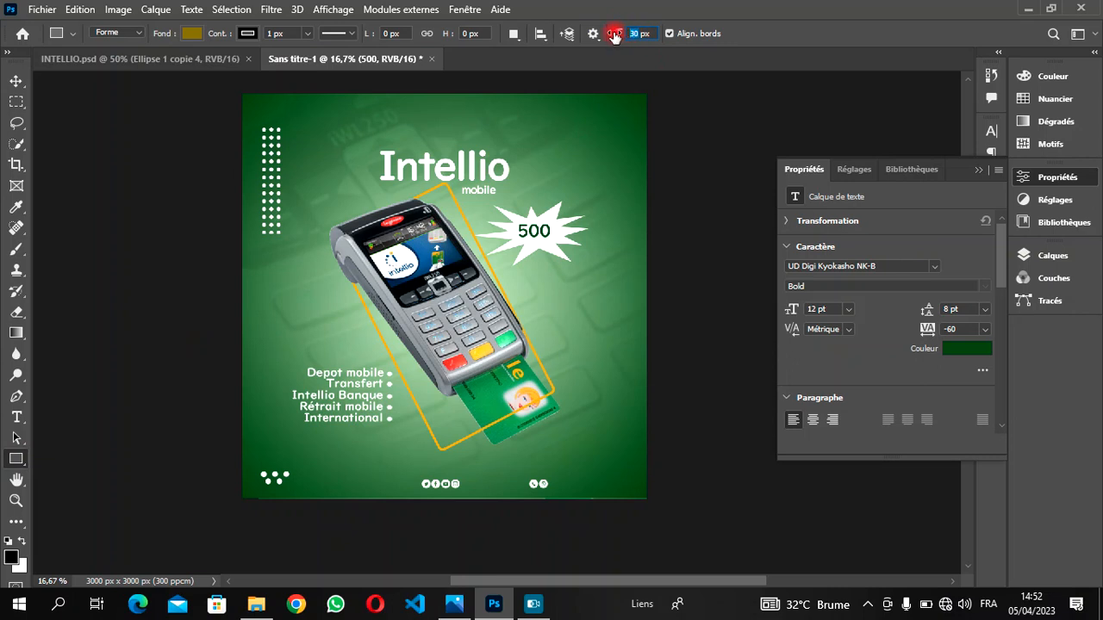
type("60")
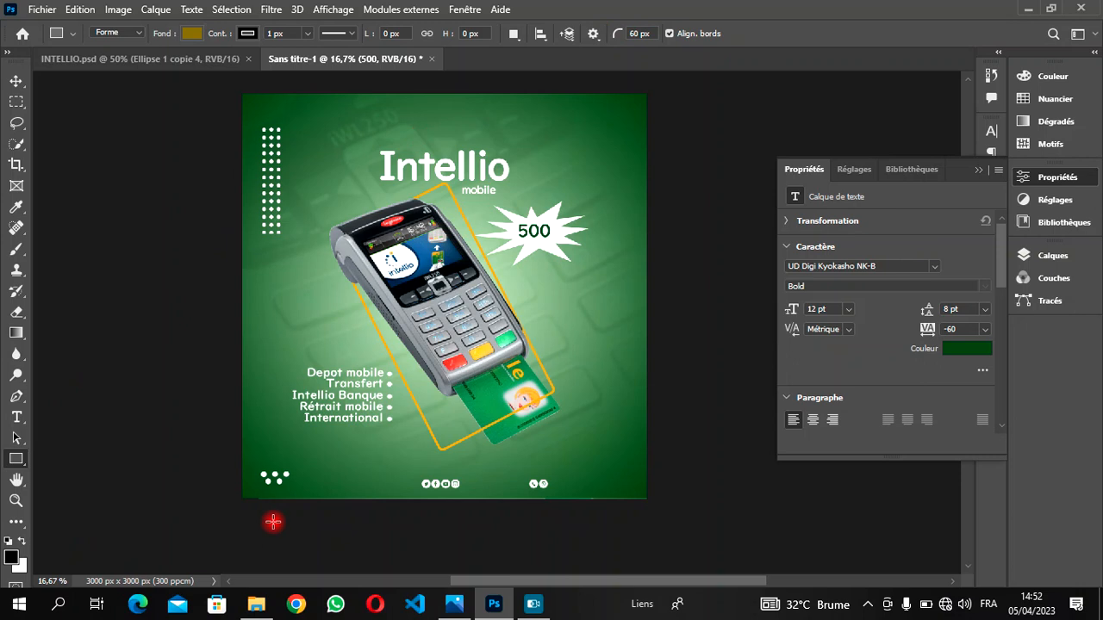
left_click_drag(317, 433, 388, 453)
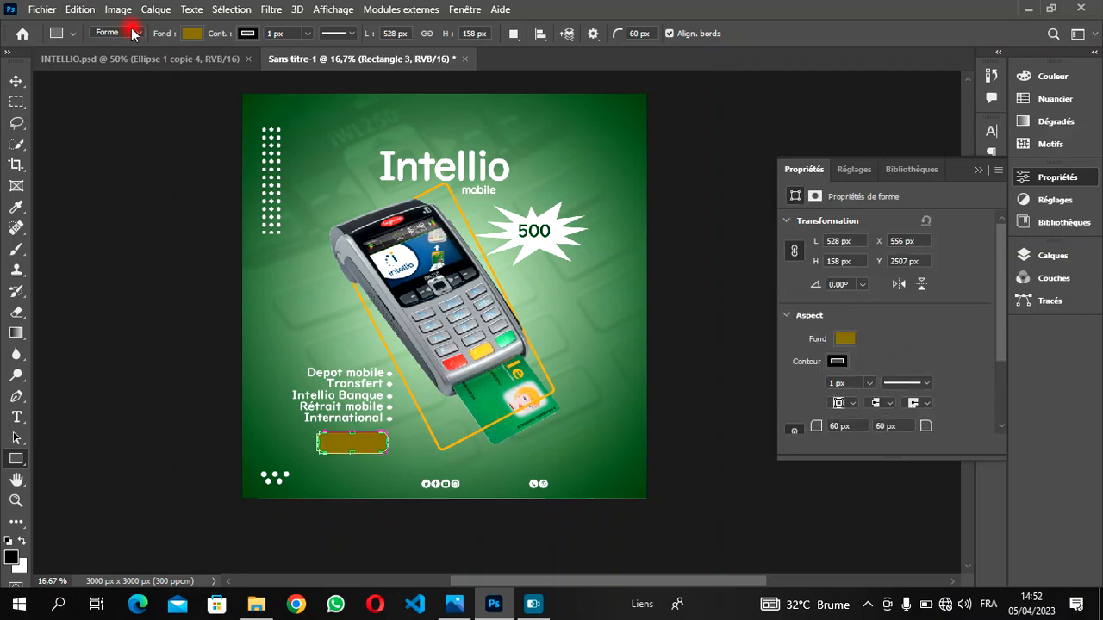
left_click(191, 33)
left_click(90, 119)
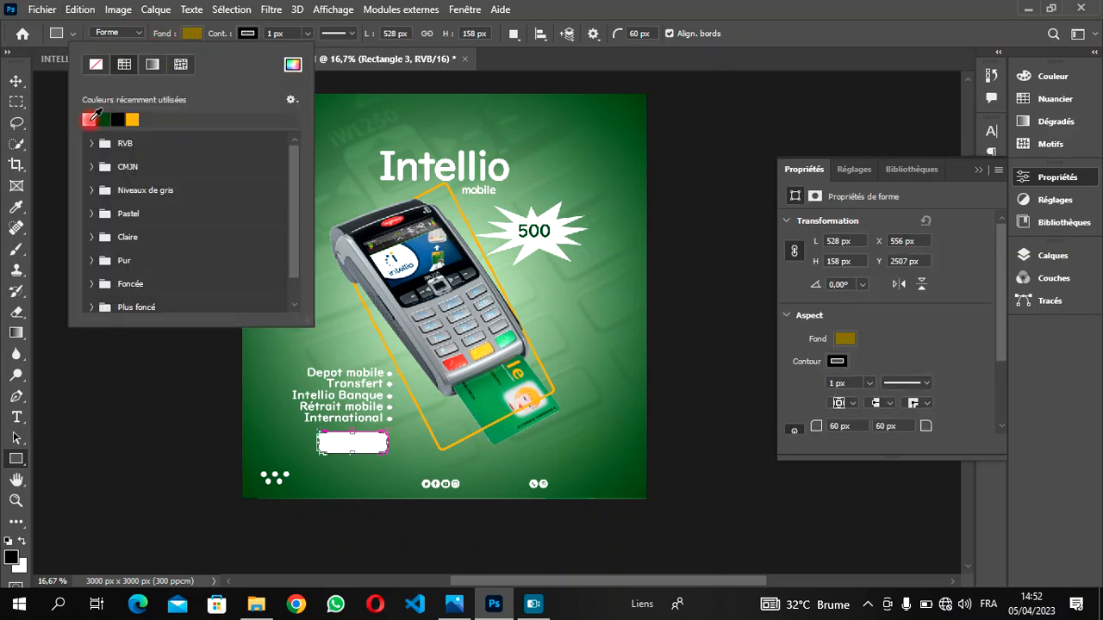
left_click(248, 34)
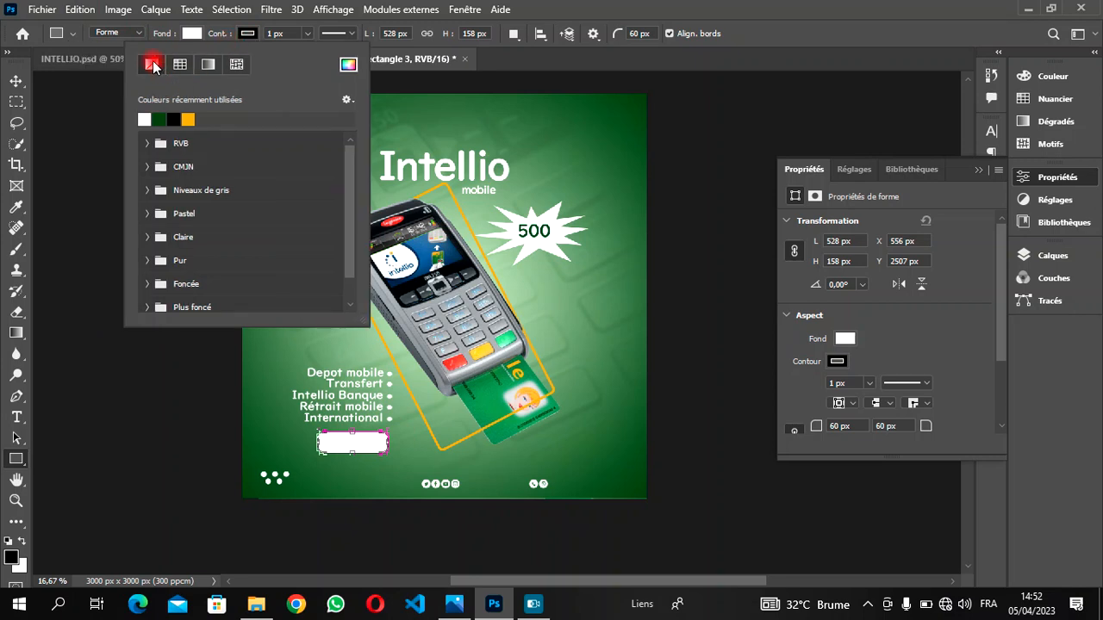
left_click(152, 67)
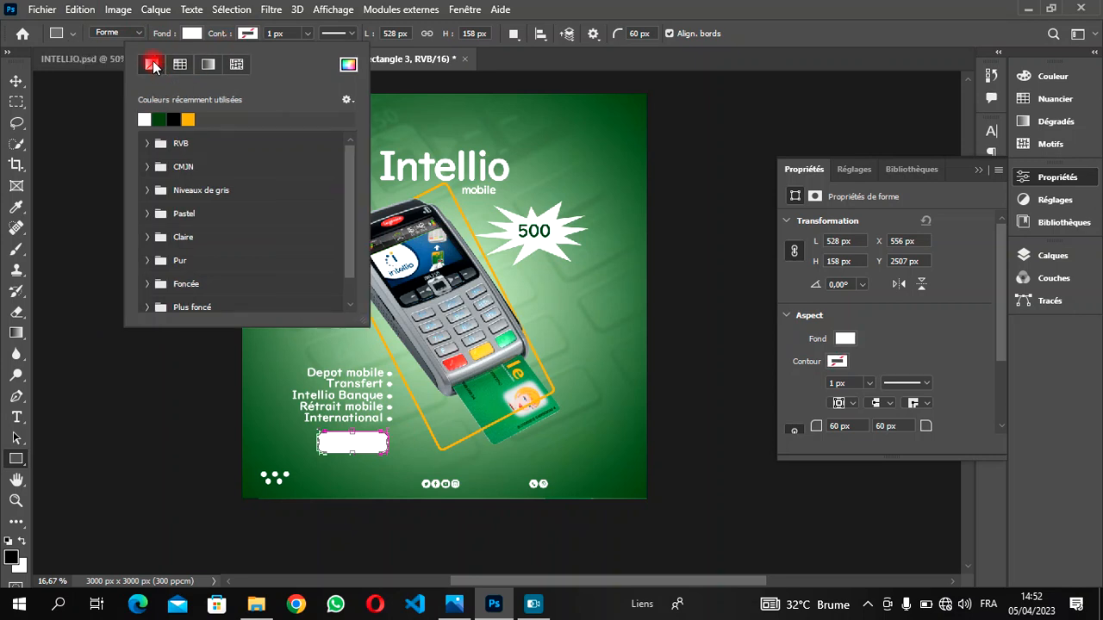
Step: Move the white rounded rectangle slightly left and up, closer to the services list
left_click(15, 82)
left_click_drag(350, 439, 342, 441)
key("Up")
key("Up")
key("Up")
key("Up")
key("Up")
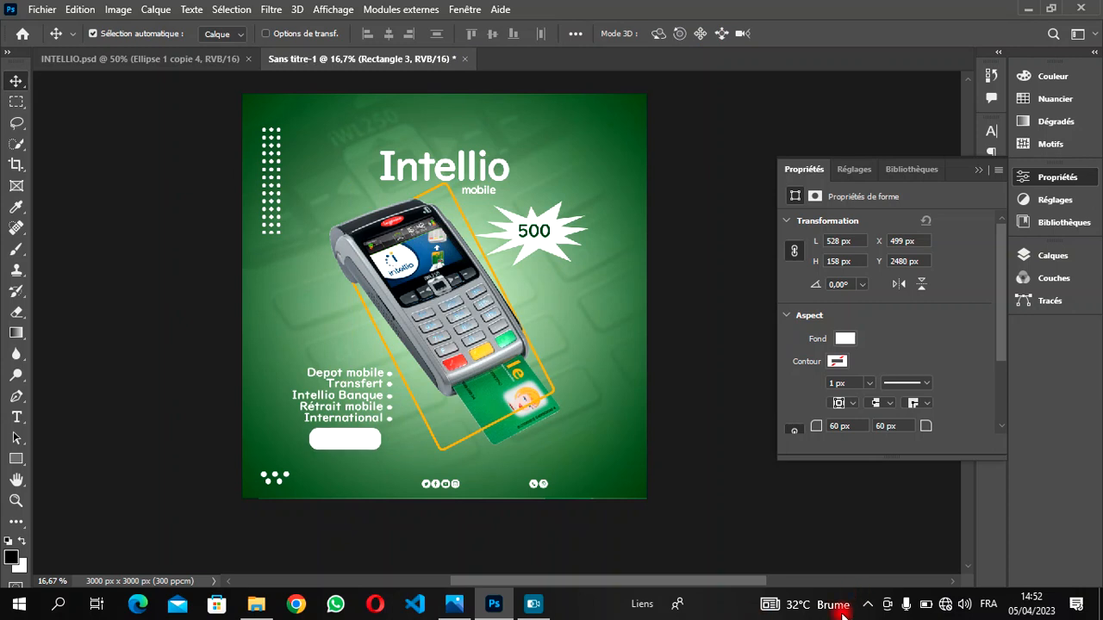
Step: Add the text "Intellio" on the empty background beside the payment terminal
key("t")
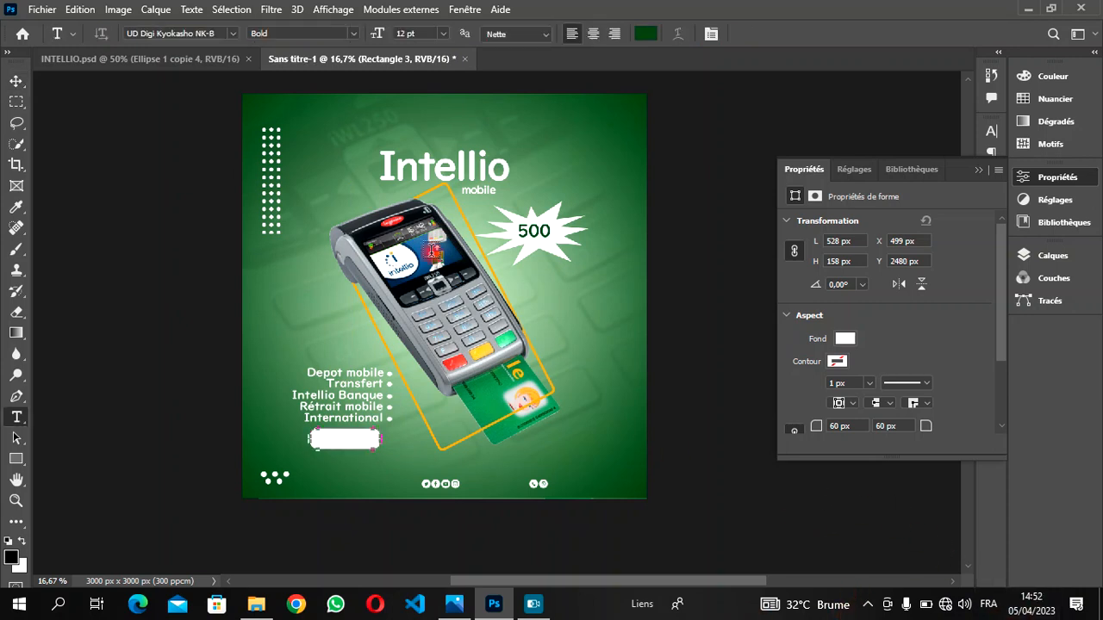
left_click(289, 287)
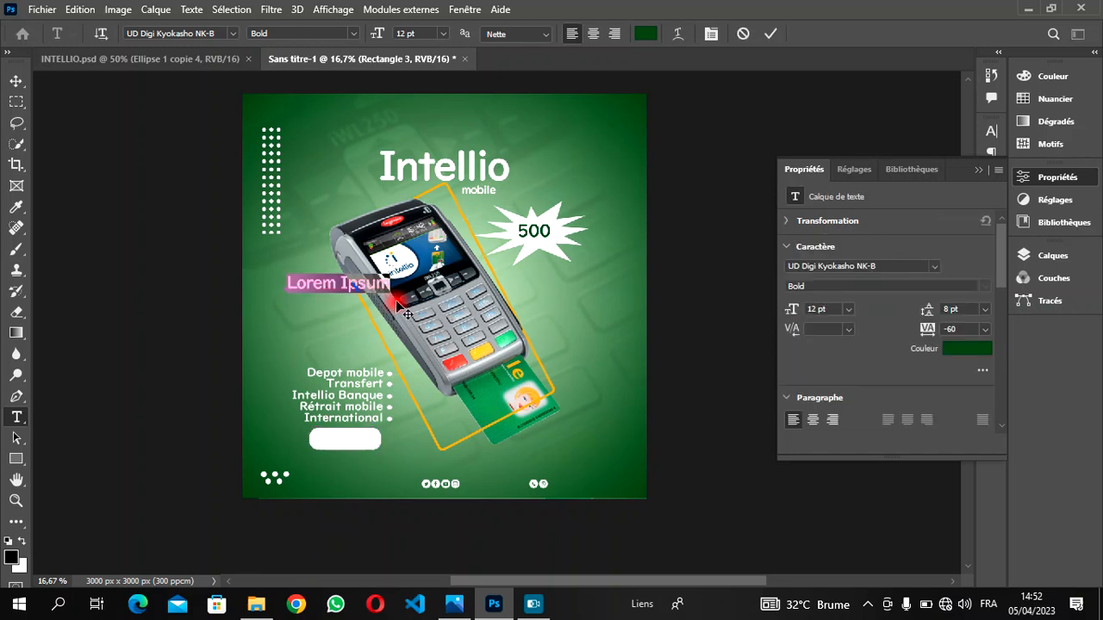
key("BackSpace")
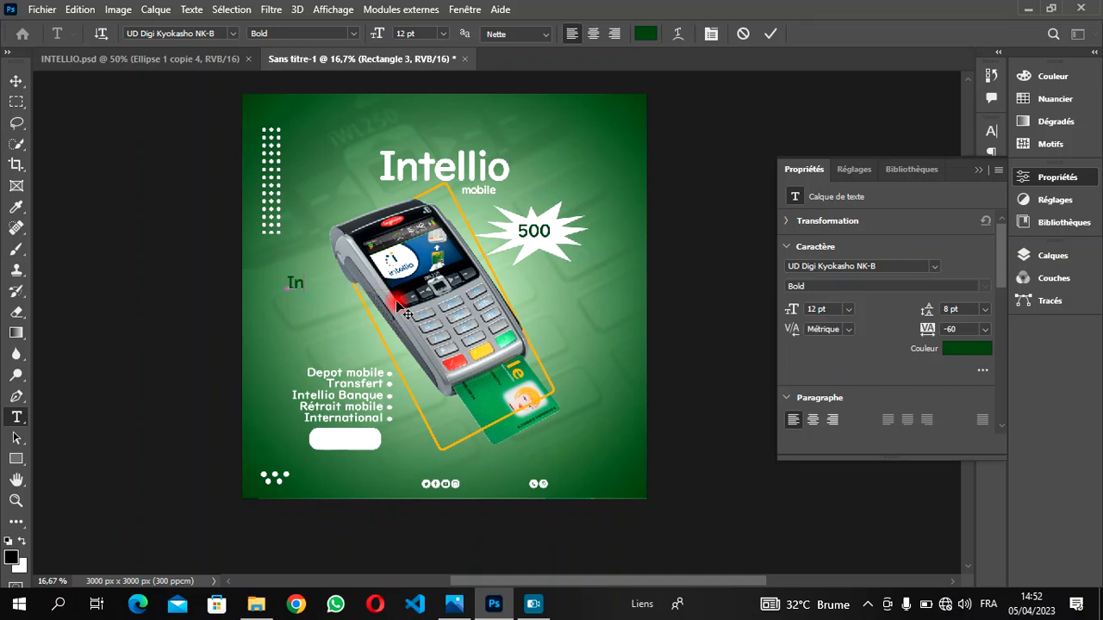
type("Intellio")
Step: Recolour the new "Intellio" text with the red f0352a sampled from the terminal's red key
double_click(296, 275)
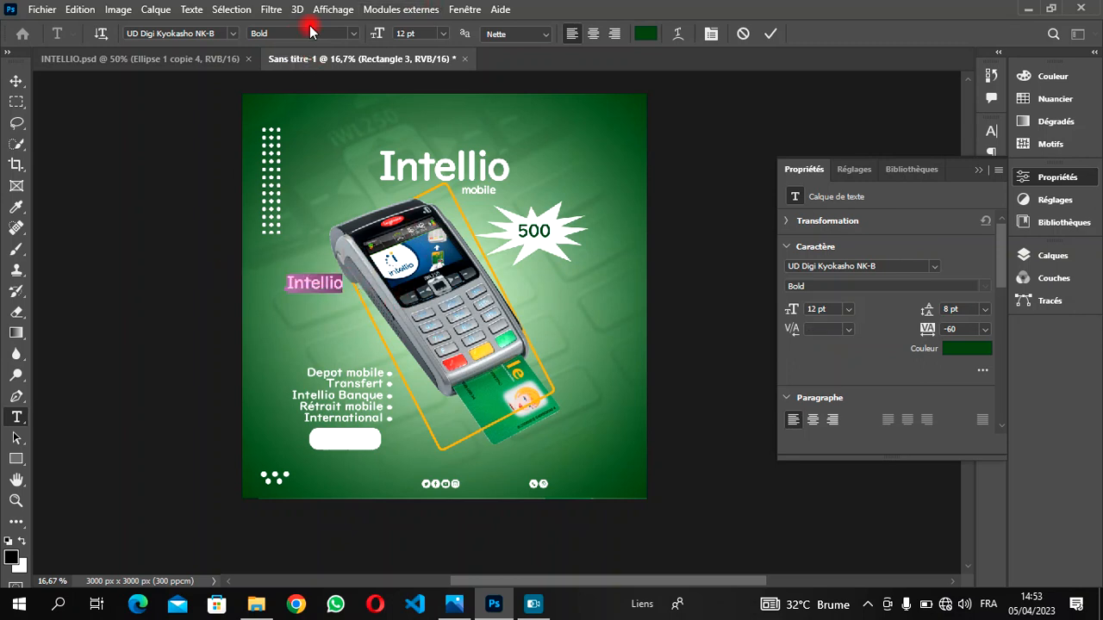
left_click(650, 34)
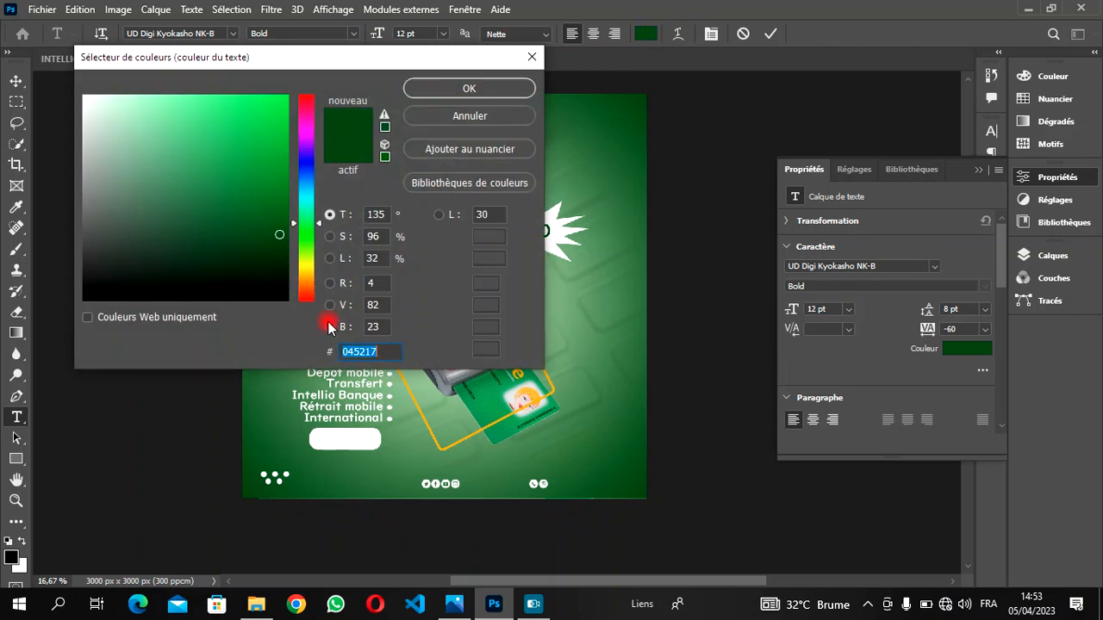
left_click_drag(364, 55, 971, 66)
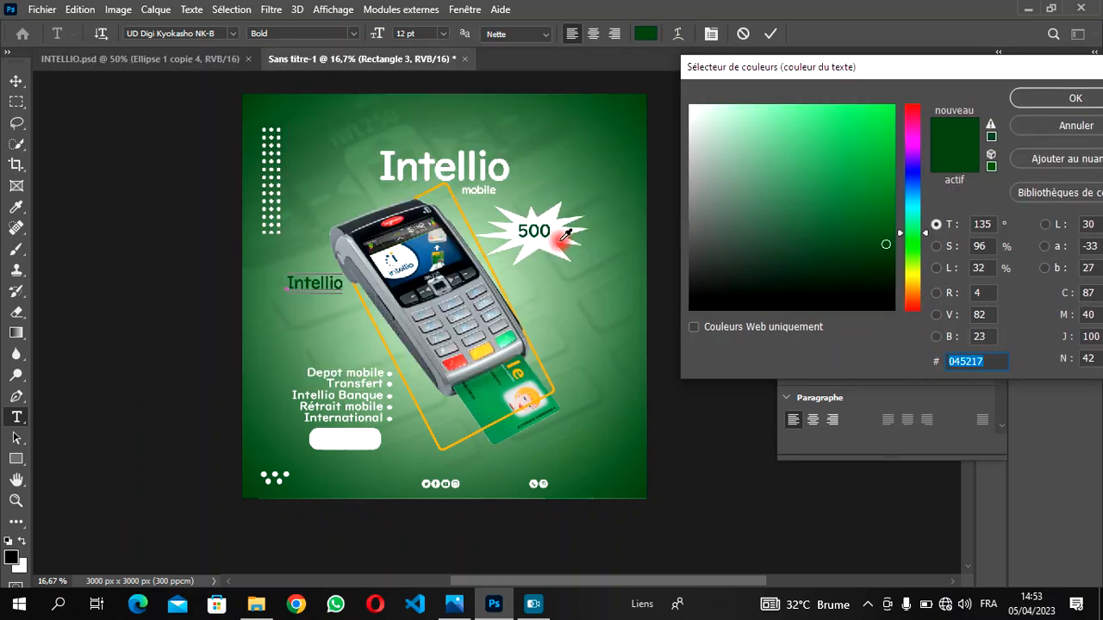
left_click(450, 359)
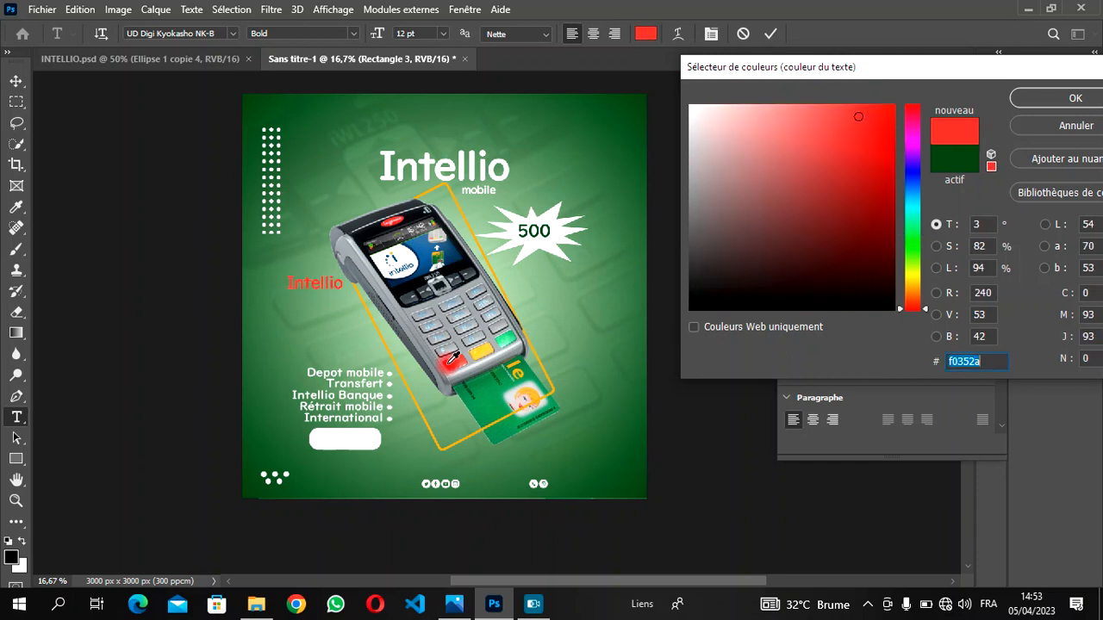
left_click(1056, 101)
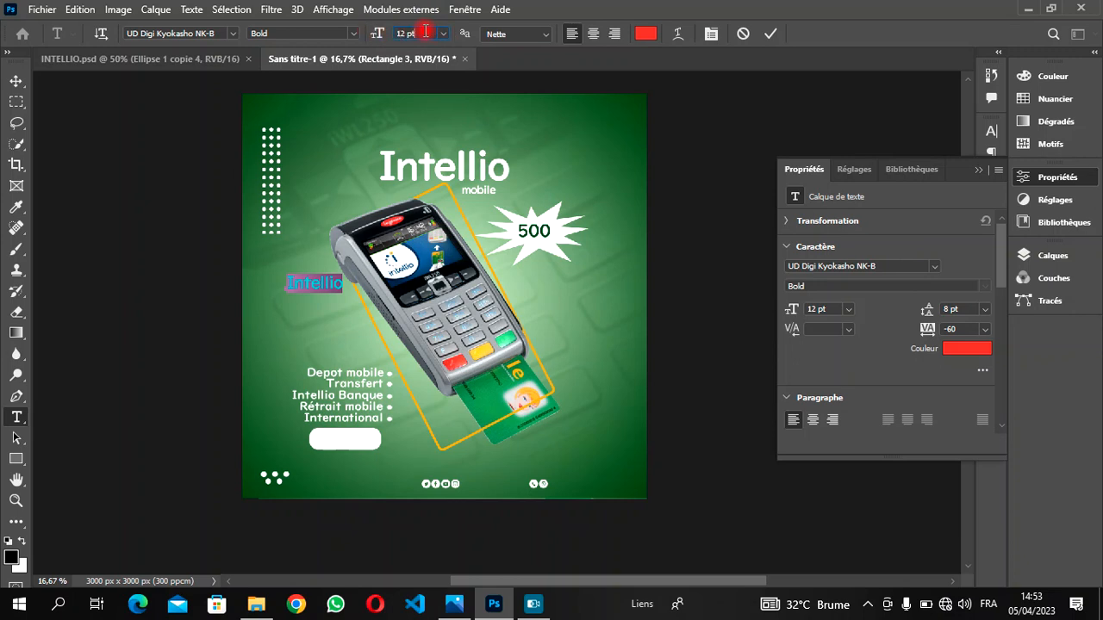
Step: Set the red "Intellio" text to 10 pt and centre it on the white rounded label
scroll(425, 32, "down", 2)
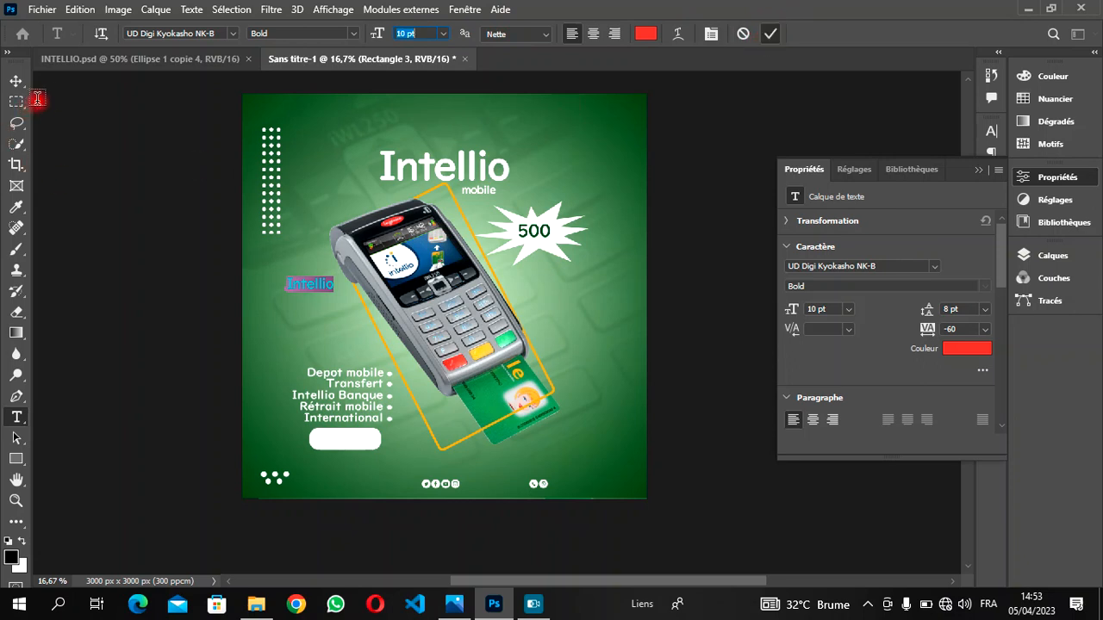
left_click(770, 34)
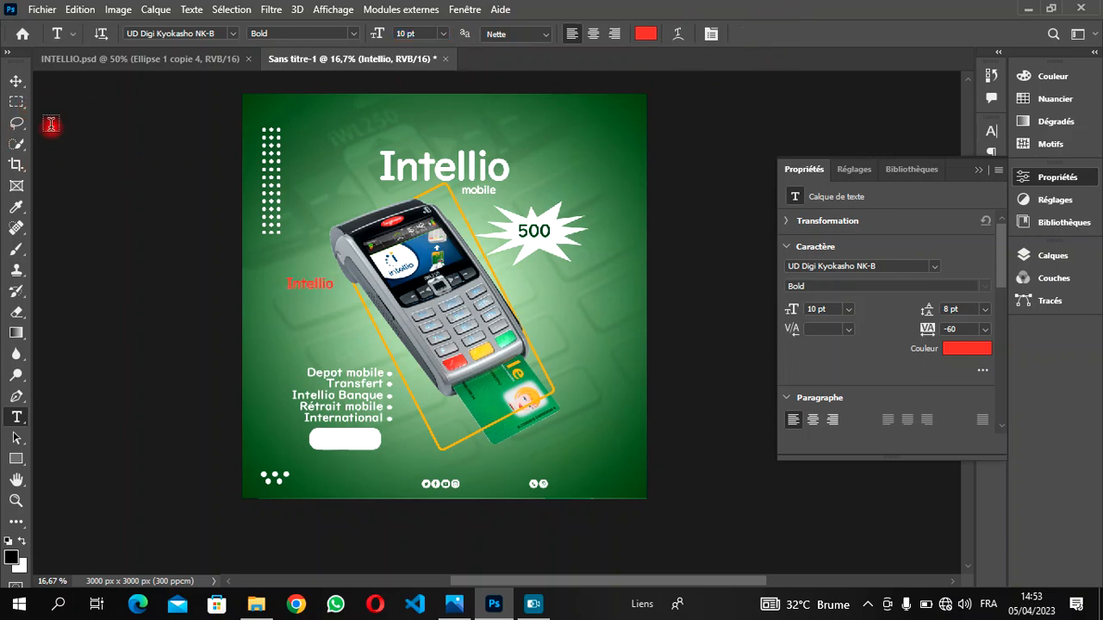
left_click(16, 82)
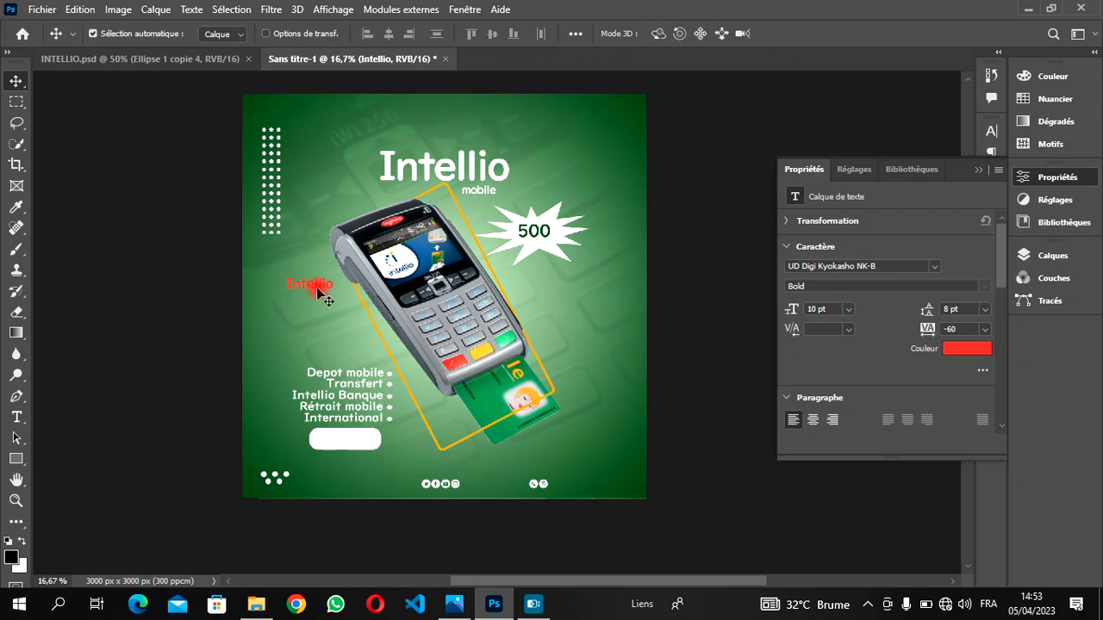
left_click_drag(319, 288, 358, 444)
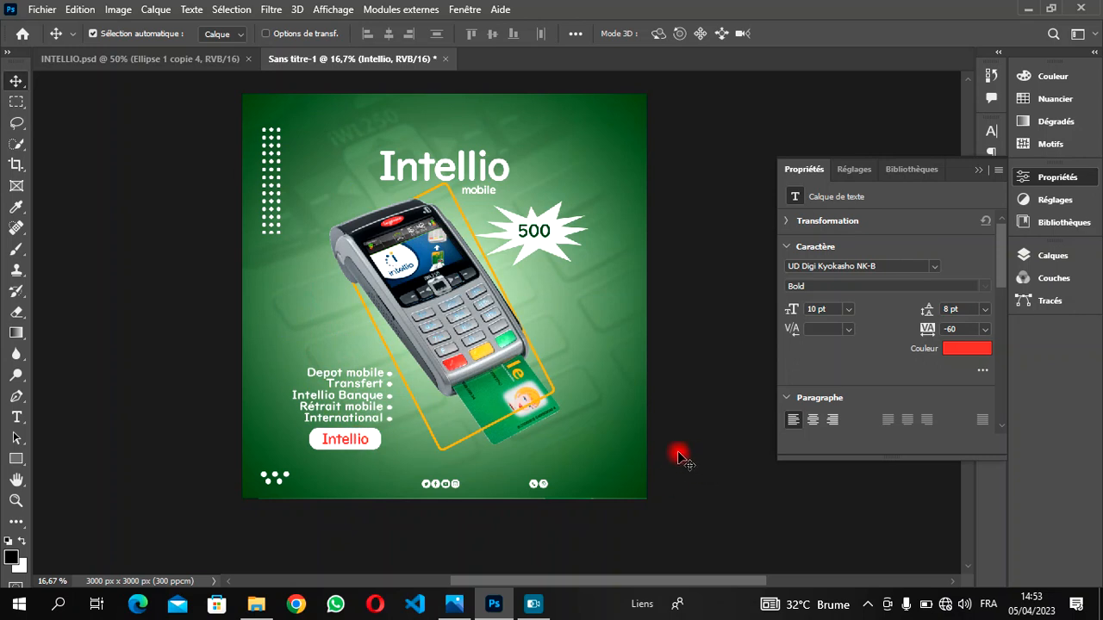
Step: Check the corner circle in INTELLIO.psd and draw an ellipse about 564 × 571 px in the new poster's upper-right area
left_click(177, 58)
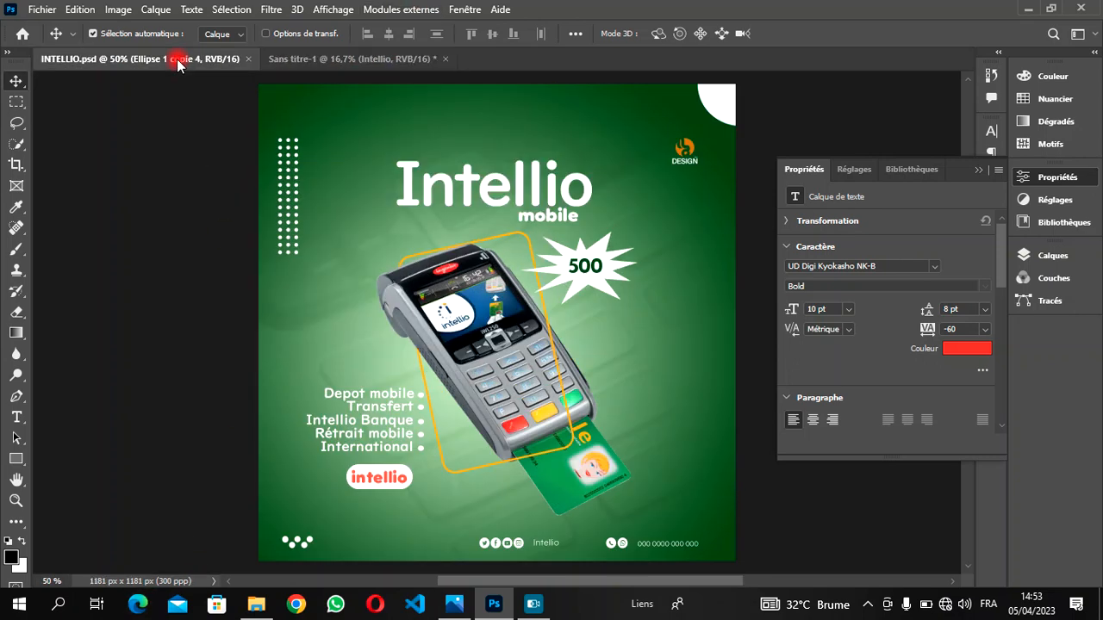
left_click(318, 65)
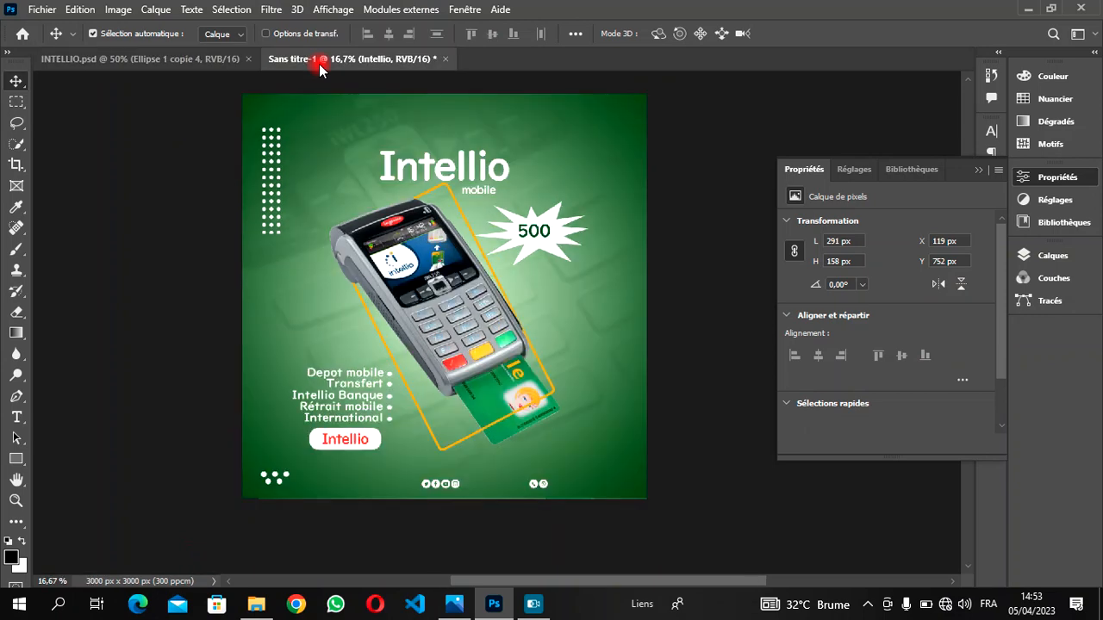
left_click(188, 67)
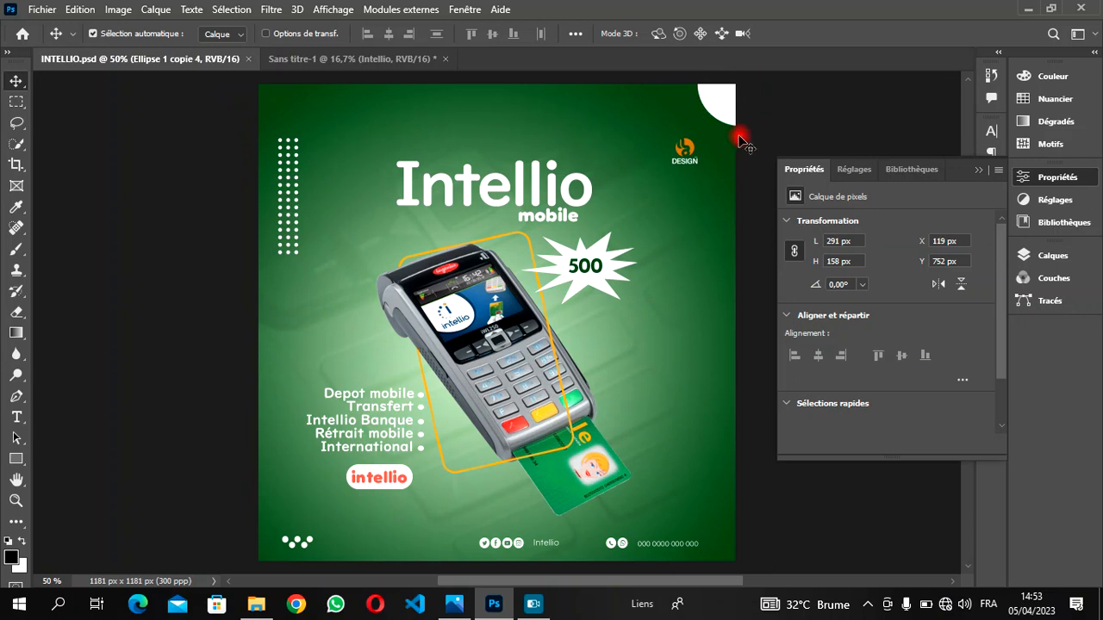
left_click(328, 60)
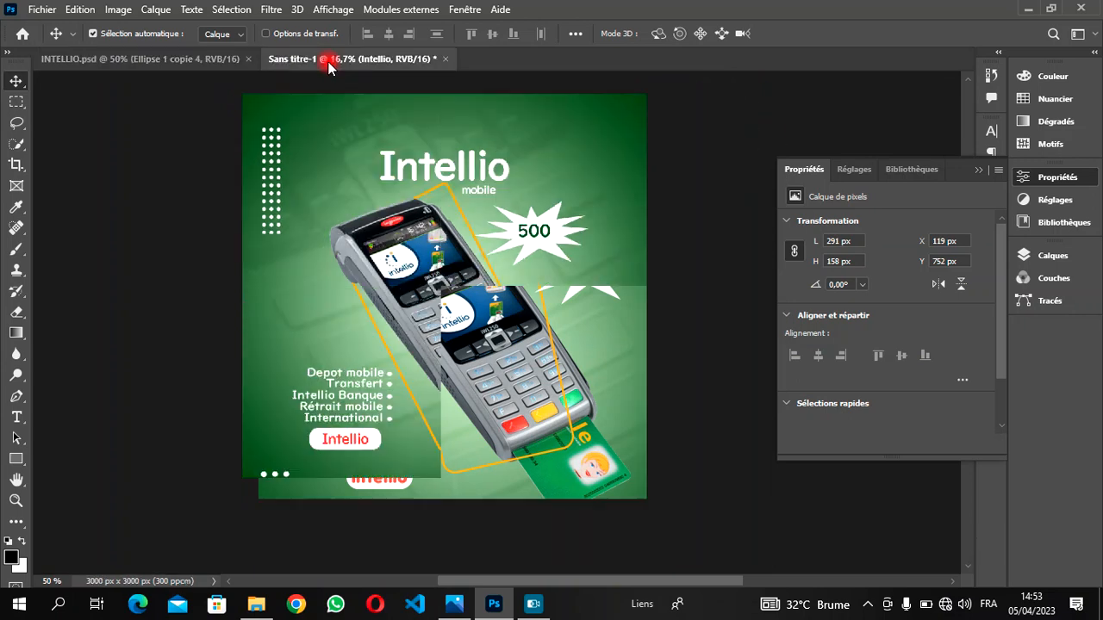
left_click(11, 459)
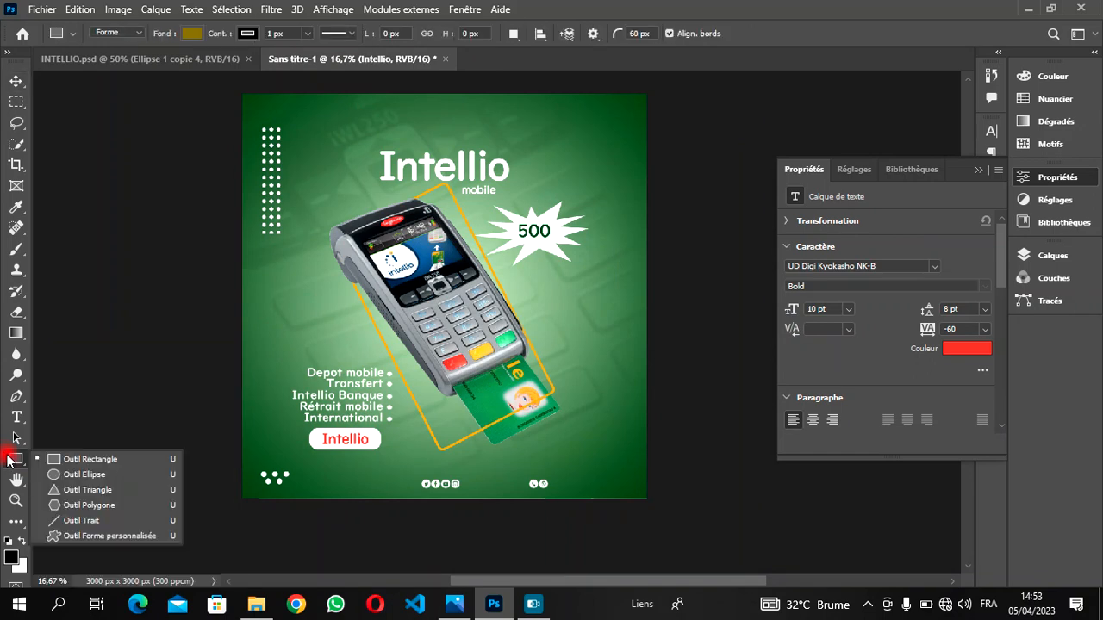
left_click_drag(10, 459, 65, 479)
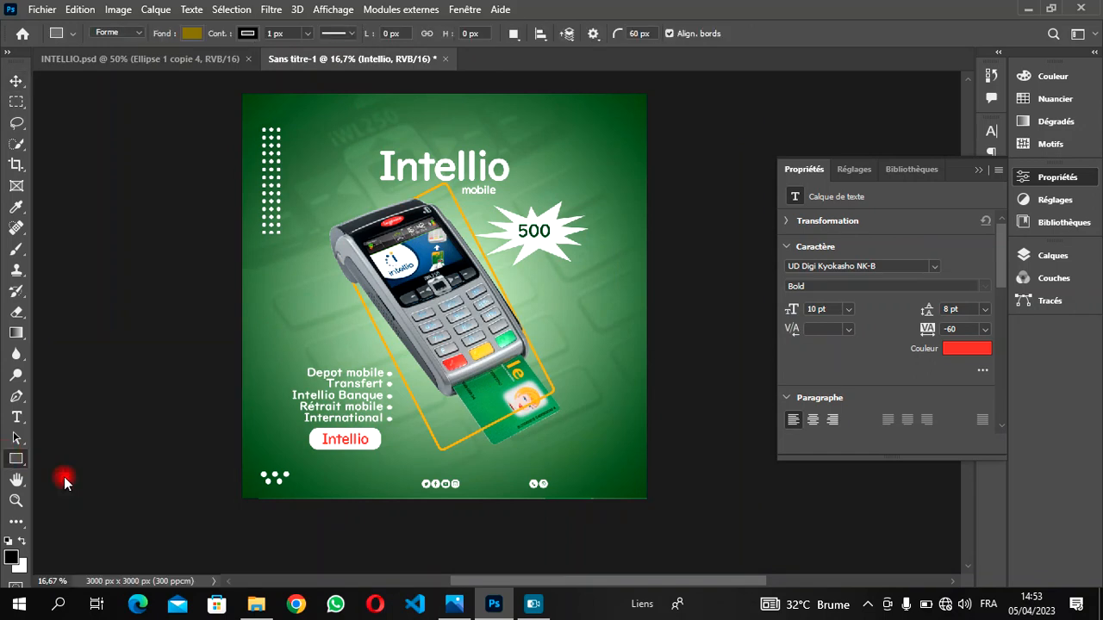
left_click_drag(528, 105, 603, 181)
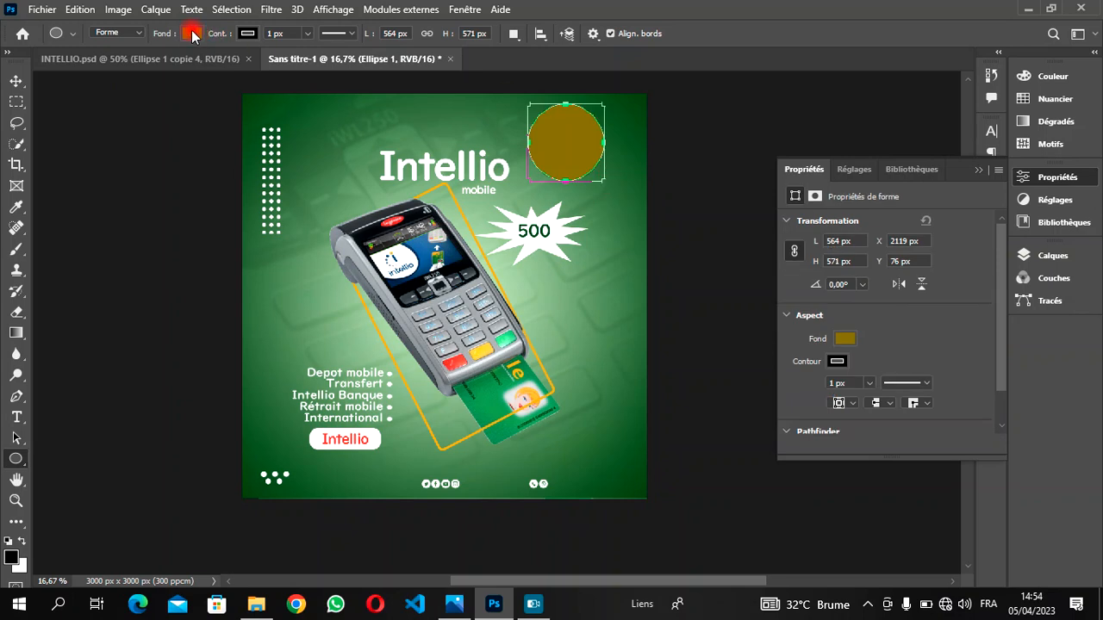
Step: Fill the ellipse with white, remove its outline and move it partly off the canvas at the poster's upper-right corner
left_click(191, 32)
left_click(105, 119)
left_click(247, 32)
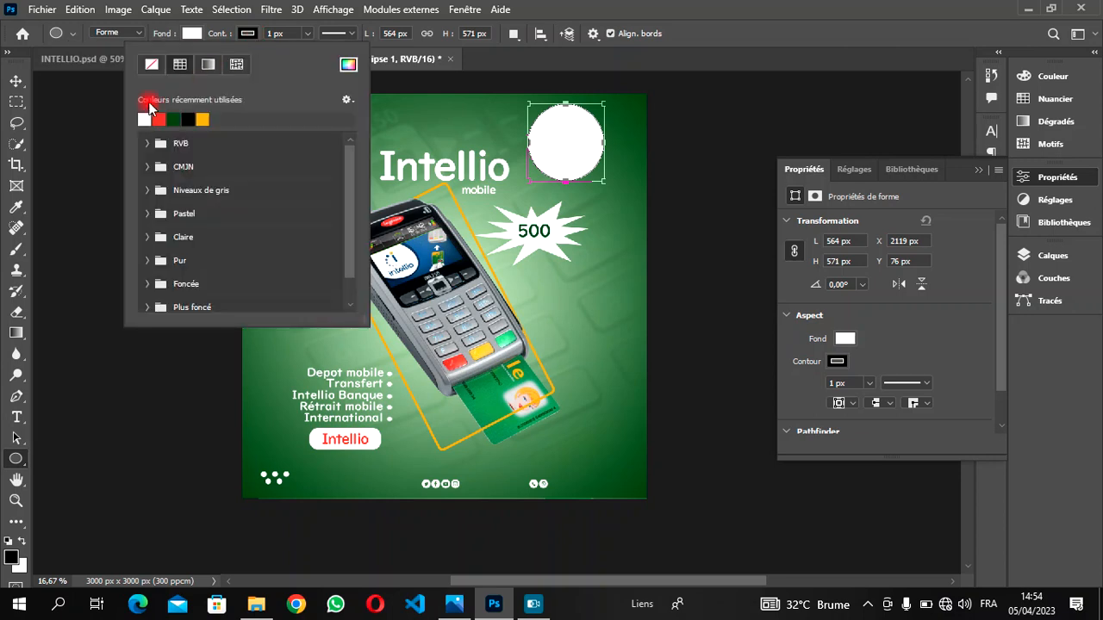
left_click(152, 66)
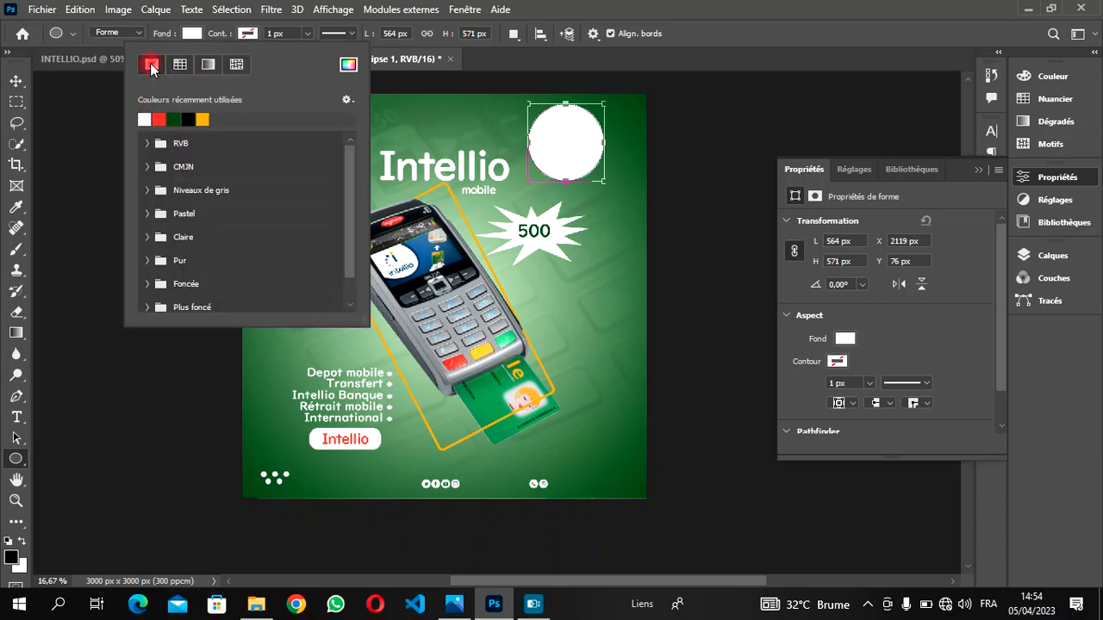
left_click(15, 81)
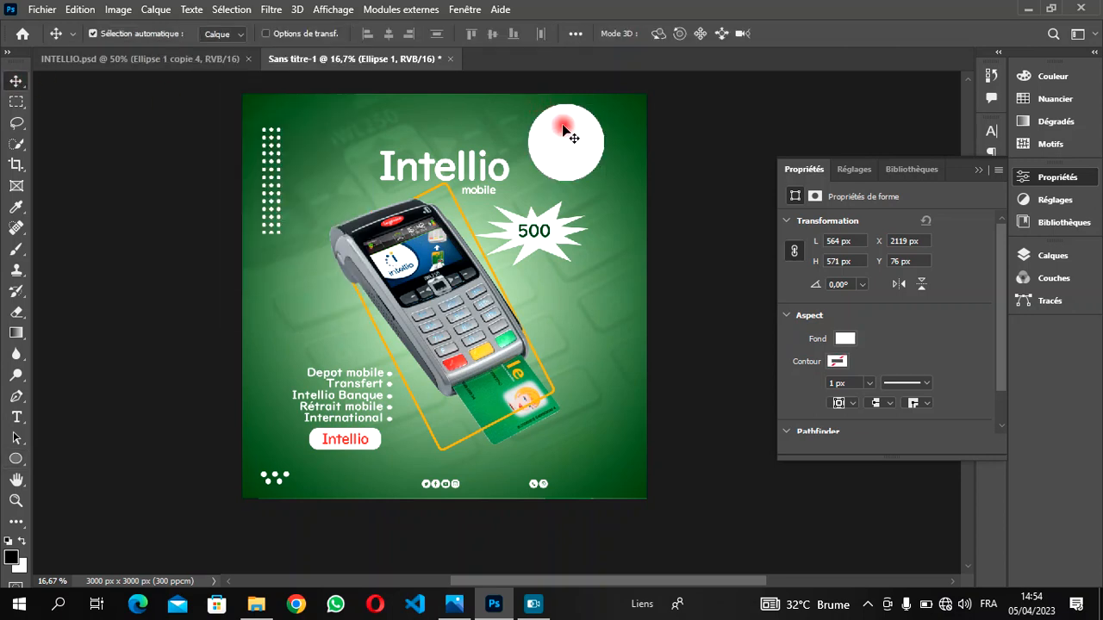
left_click_drag(561, 151, 629, 112)
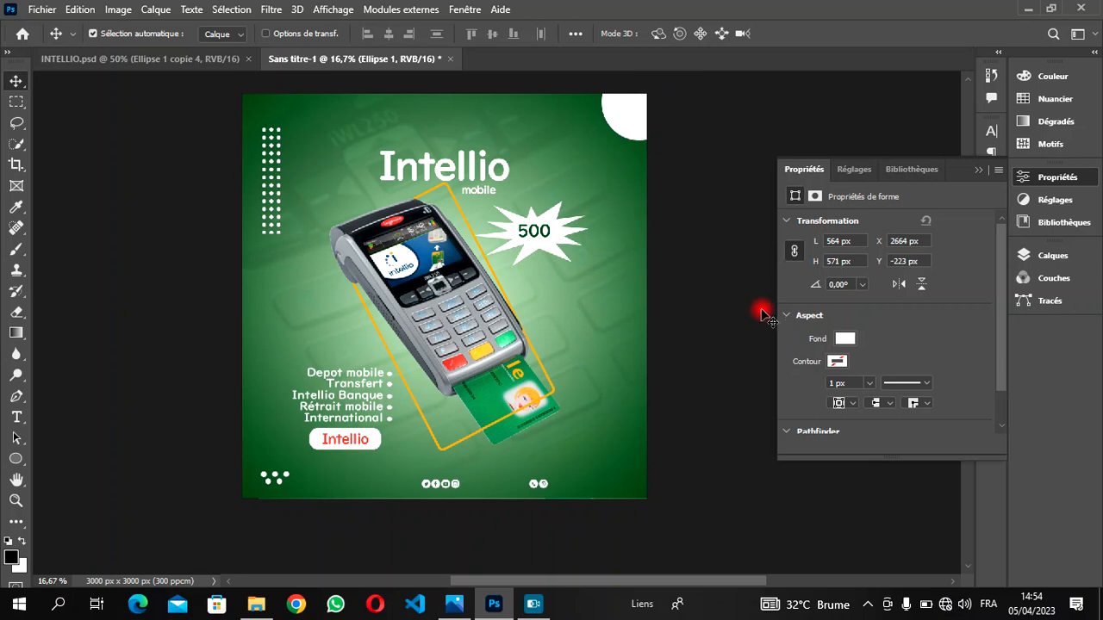
Step: Place the MON LOGO 3D OR image from the ICONES folder below the white corner circle, beside the Intellio title
scroll(509, 351, "up", 1)
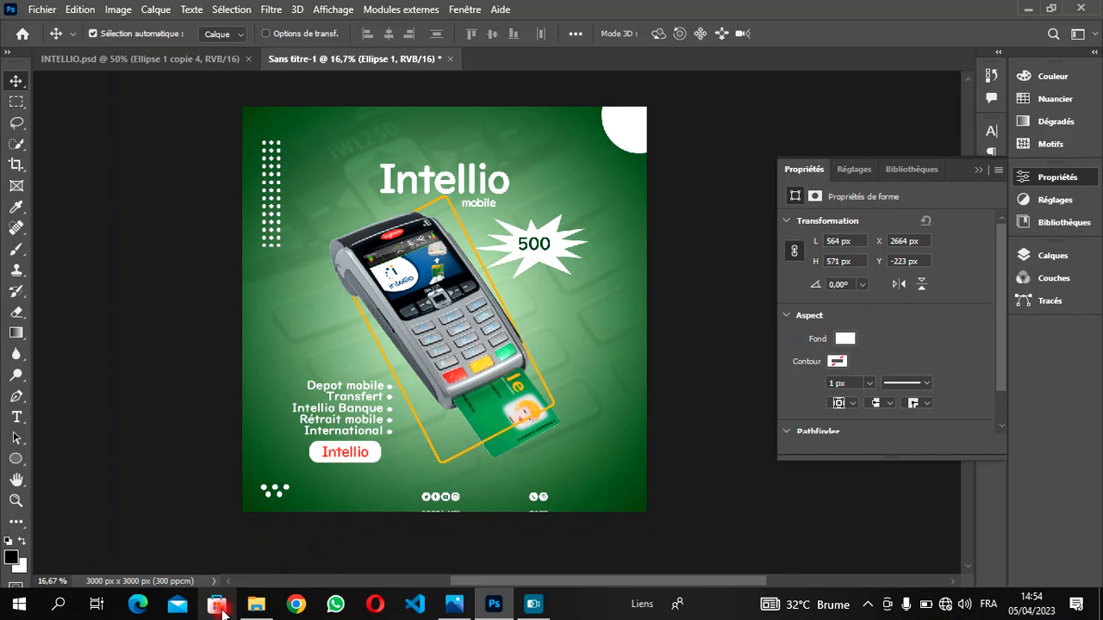
left_click(256, 603)
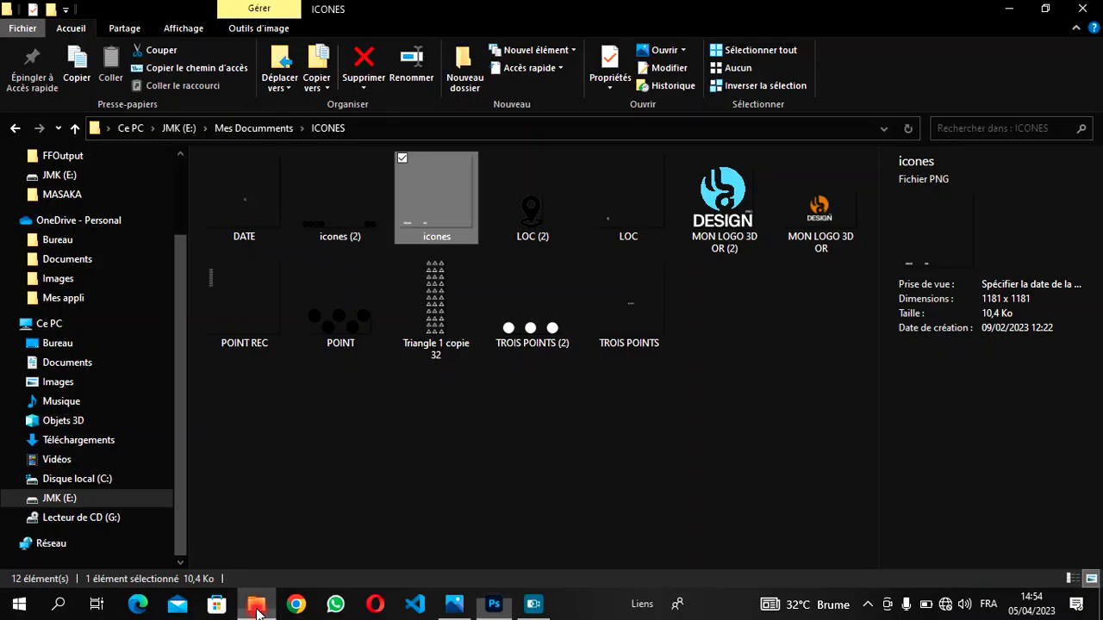
left_click(812, 196)
left_click_drag(820, 211, 555, 339)
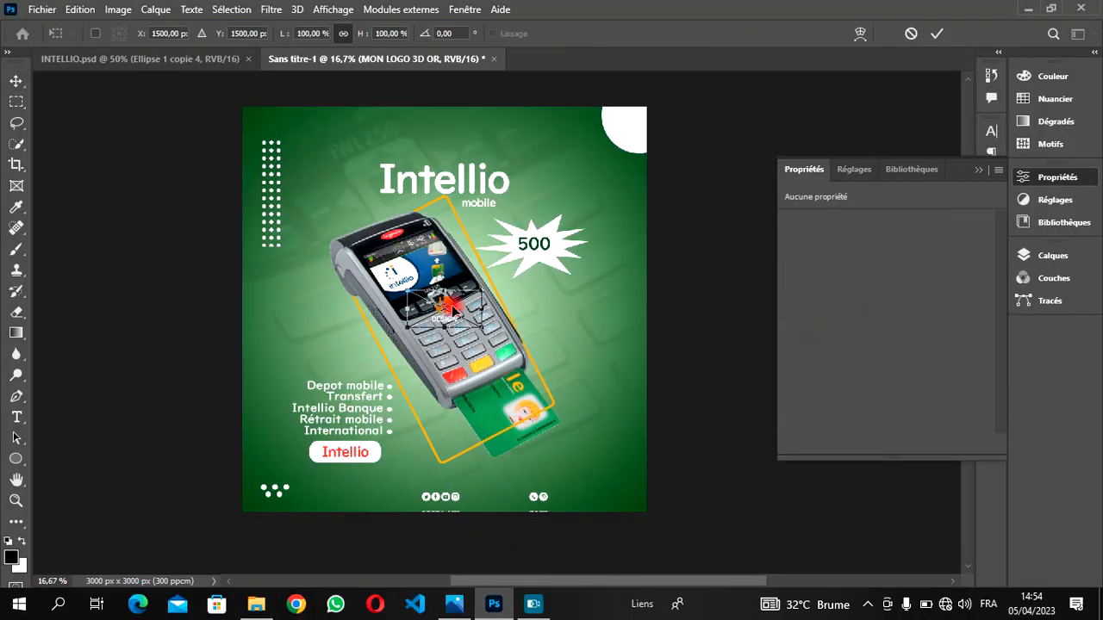
left_click_drag(459, 308, 608, 179)
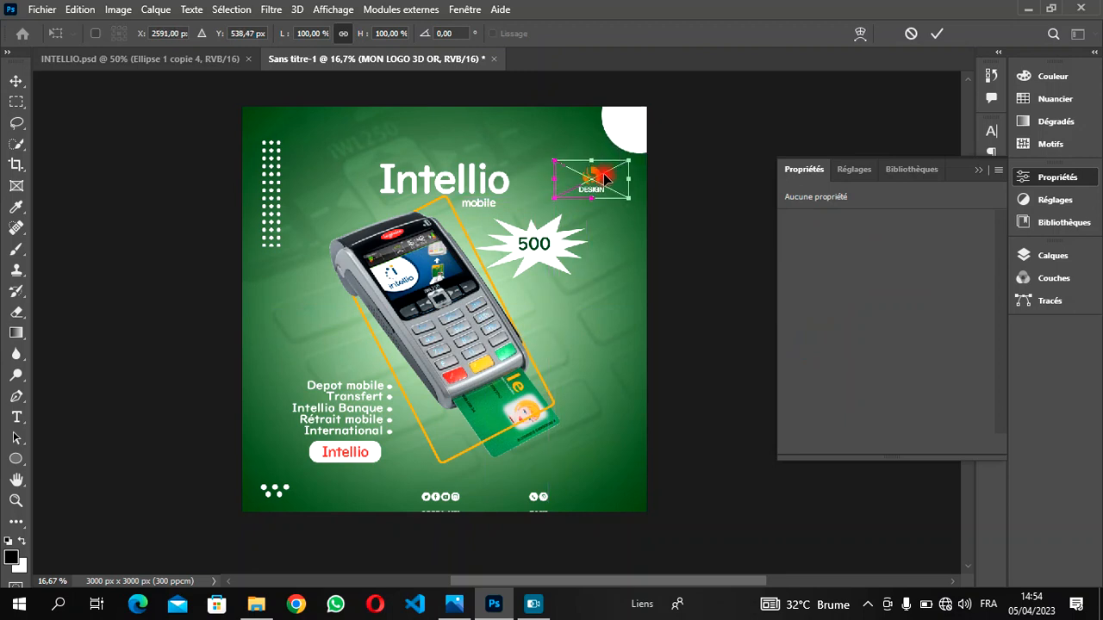
left_click(937, 34)
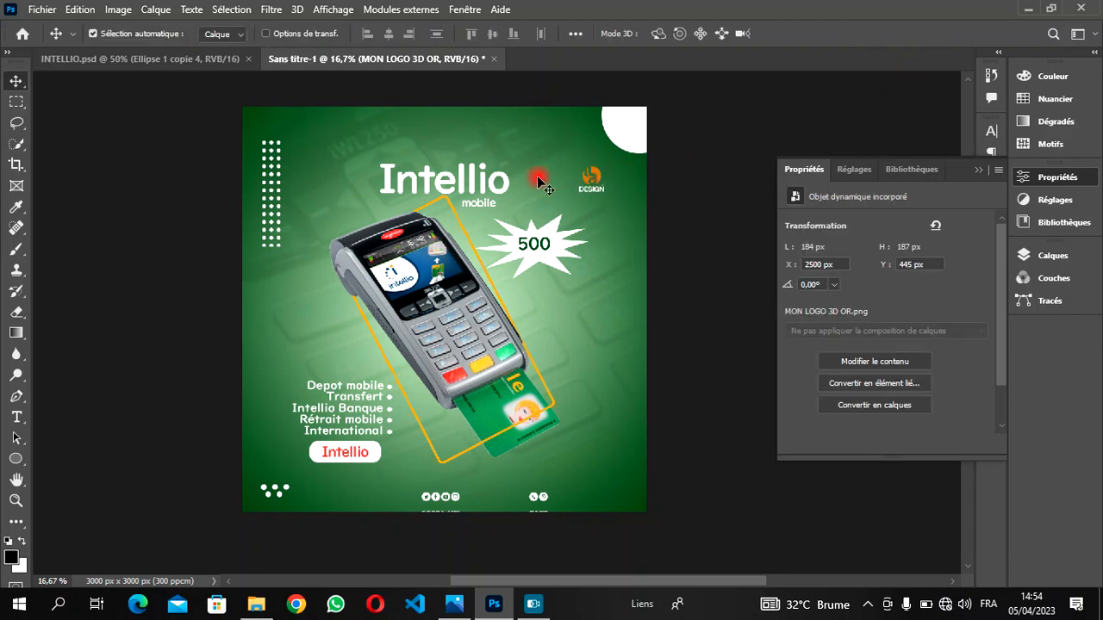
Step: Nudge the placed logo left to an X position of about 2446 px
key("Left")
key("Left")
key("Left")
key("Left")
key("Left")
key("Left")
key("Left")
key("Left")
key("Left")
key("Left")
key("Left")
key("Left")
key("Left")
key("Left")
key("Left")
key("Left")
key("Left")
key("Left")
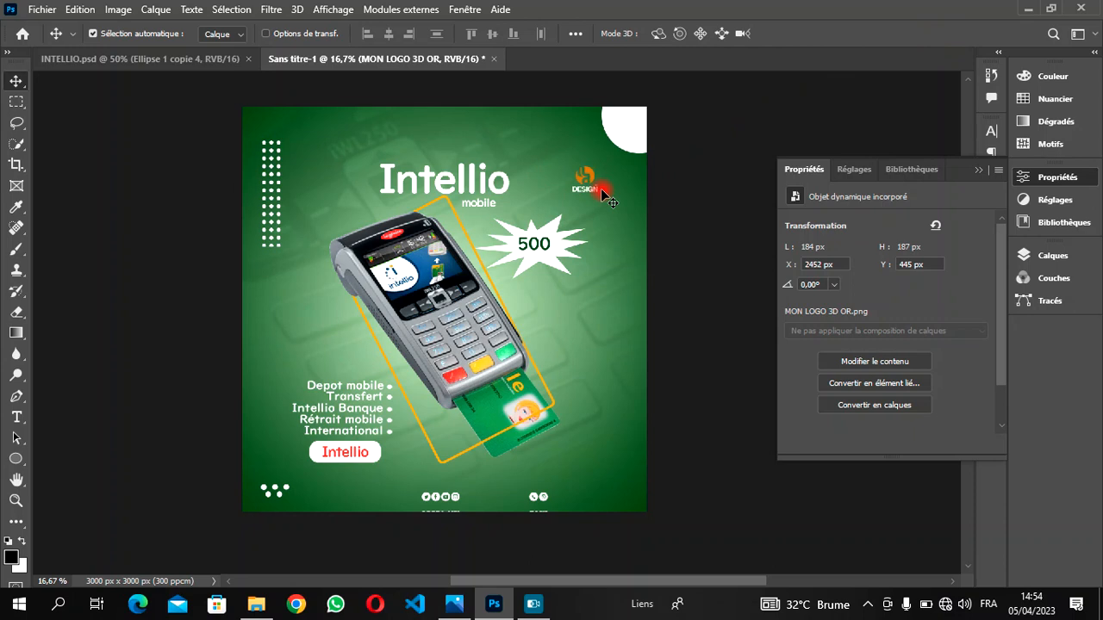
scroll(470, 304, "up", 2)
scroll(470, 304, "down", 2)
scroll(469, 303, "up", 2)
scroll(480, 310, "down", 1)
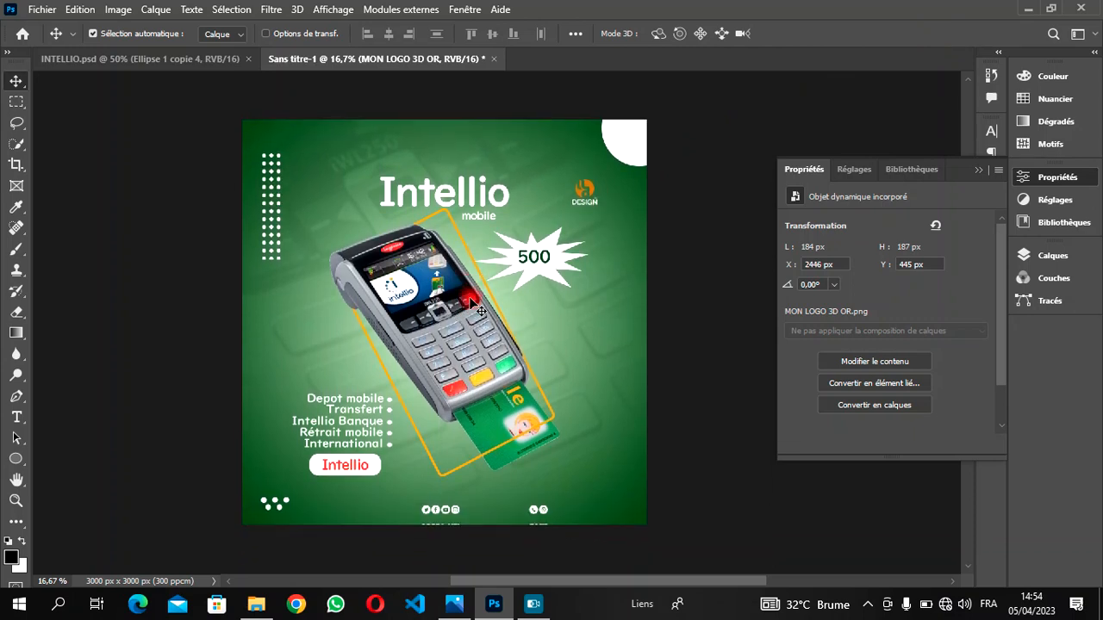